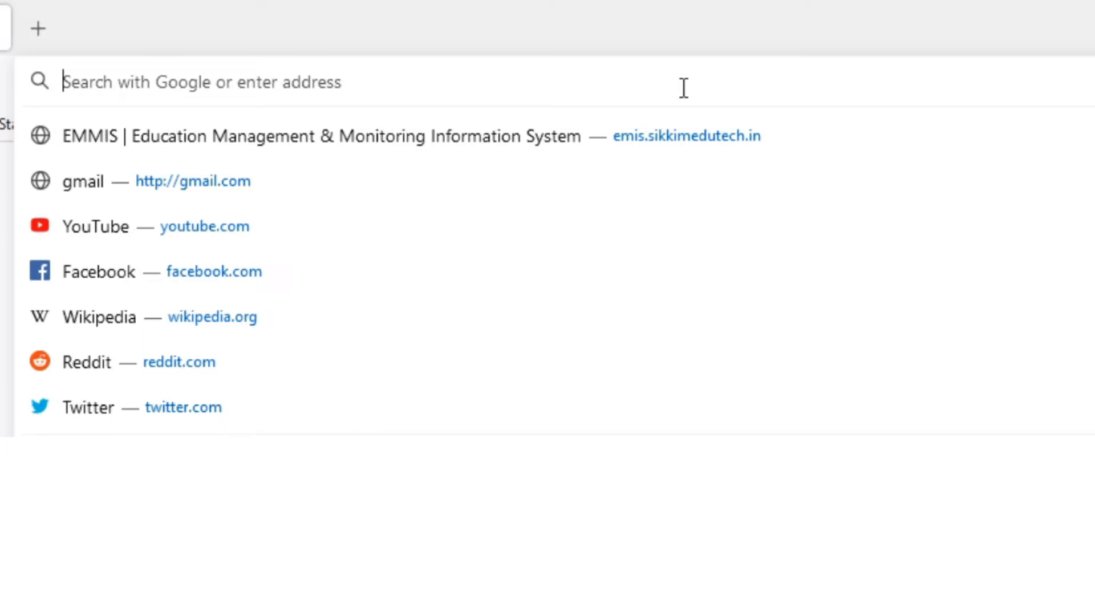
- Load the EMMIS site at emis.sikkimedutech.in in Firefox
{"action": "key", "text": "Right"}
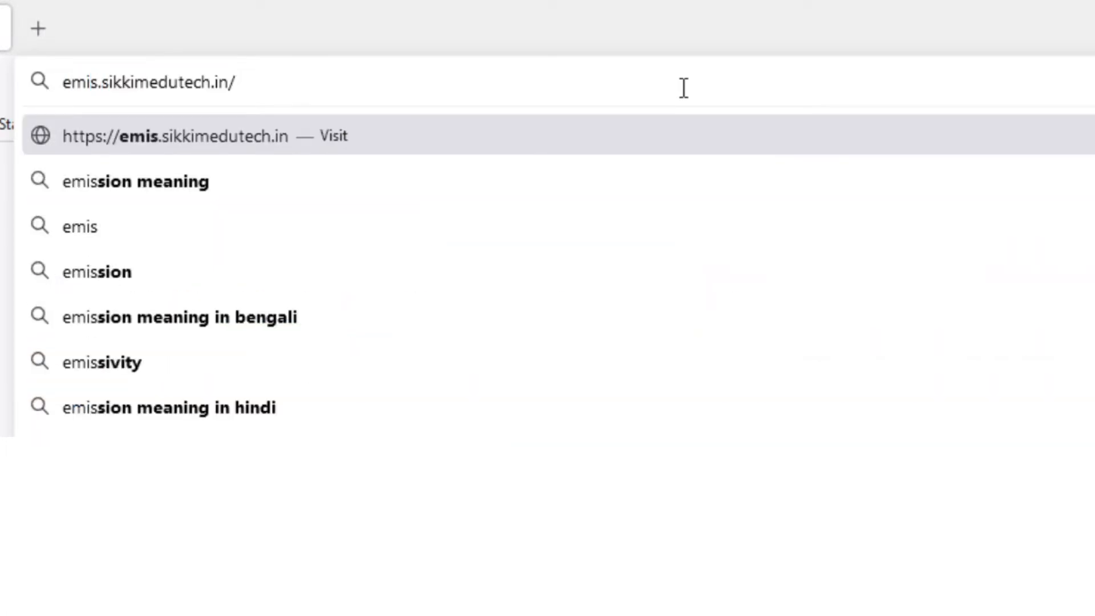
{"action": "key", "text": "Return"}
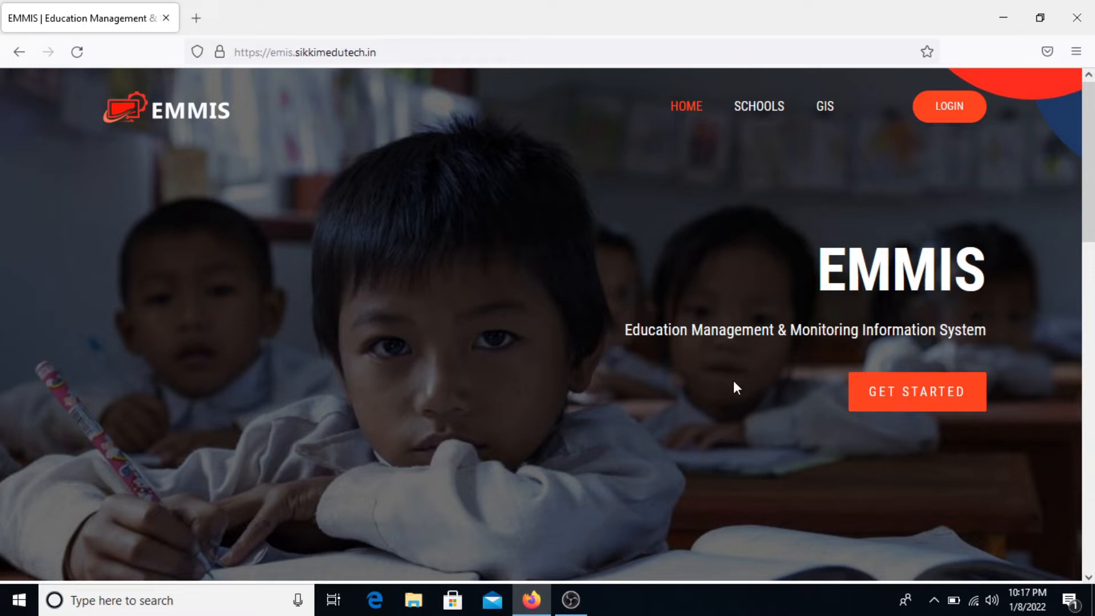
- Browse the EMMIS home page, then go to the LOGIN sign-in page
{"action": "scroll", "coordinate": [733, 381], "scroll_direction": "down", "scroll_amount": 1}
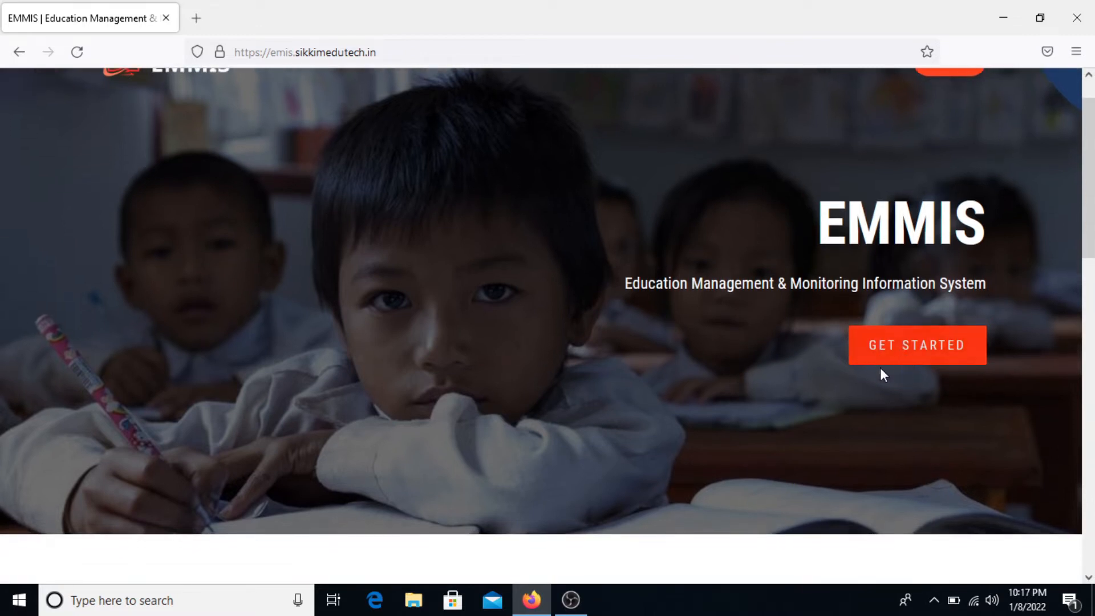
{"action": "scroll", "coordinate": [829, 399], "scroll_direction": "down", "scroll_amount": 5}
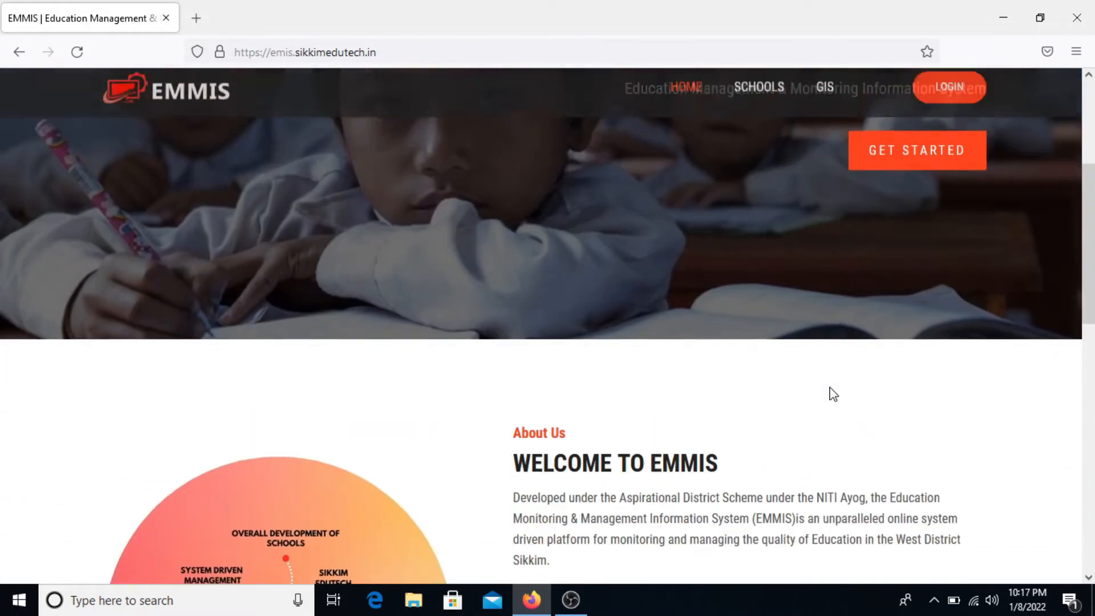
{"action": "scroll", "coordinate": [833, 393], "scroll_direction": "down", "scroll_amount": 3}
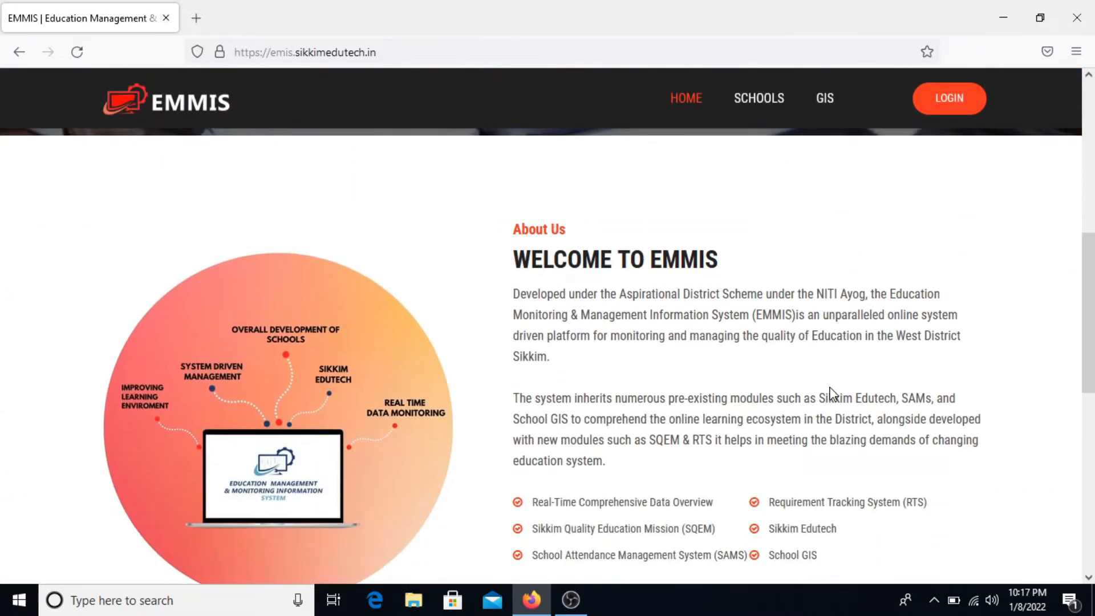
{"action": "scroll", "coordinate": [830, 394], "scroll_direction": "down", "scroll_amount": 7}
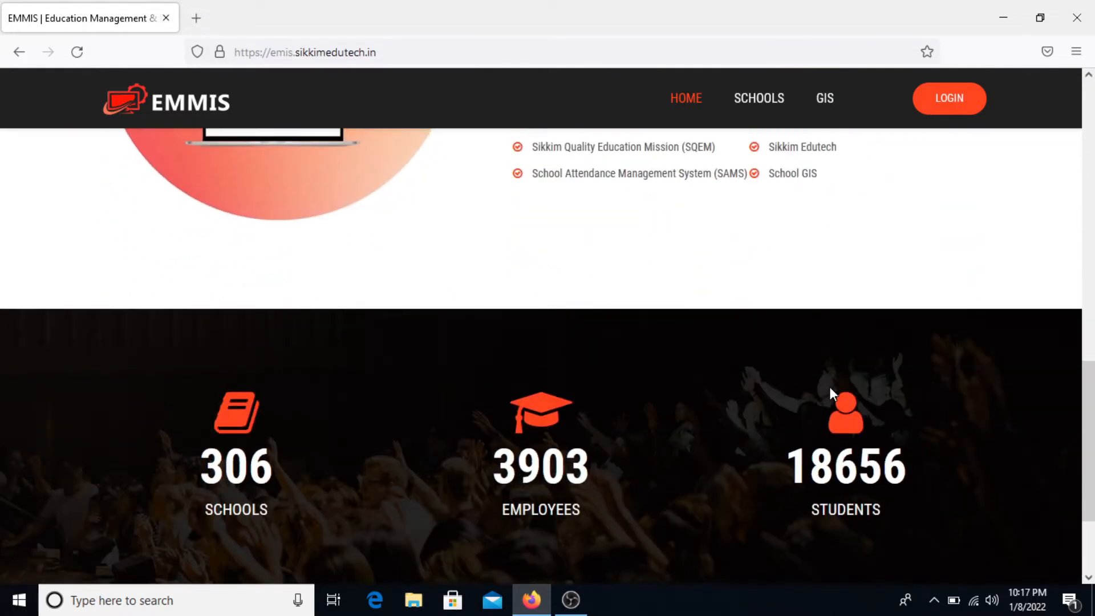
{"action": "scroll", "coordinate": [829, 386], "scroll_direction": "down", "scroll_amount": 1}
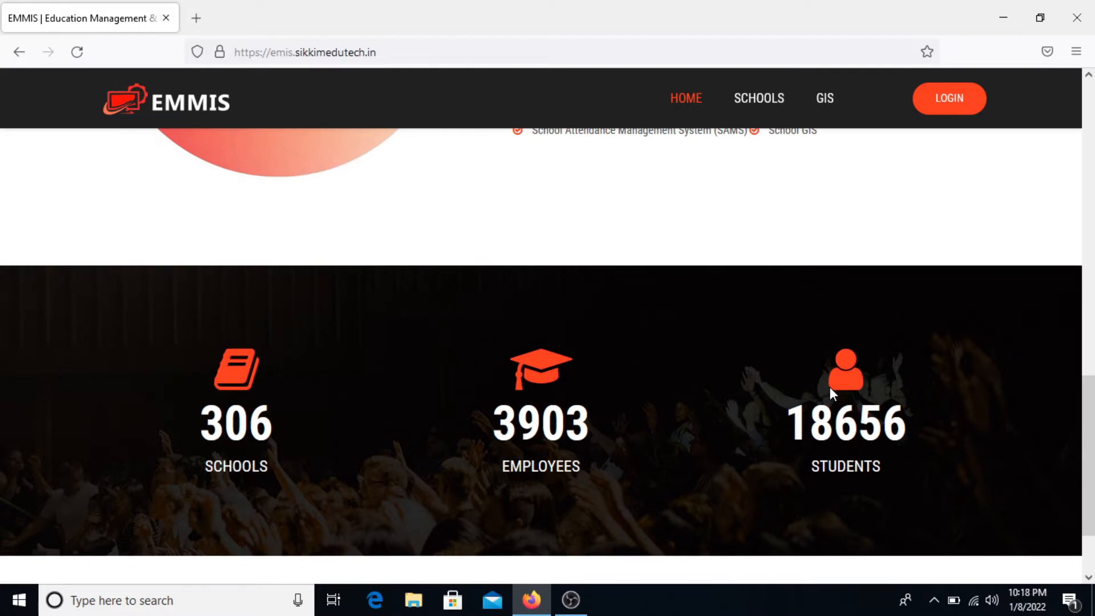
{"action": "scroll", "coordinate": [829, 386], "scroll_direction": "down", "scroll_amount": 2}
{"action": "scroll", "coordinate": [829, 387], "scroll_direction": "up", "scroll_amount": 15}
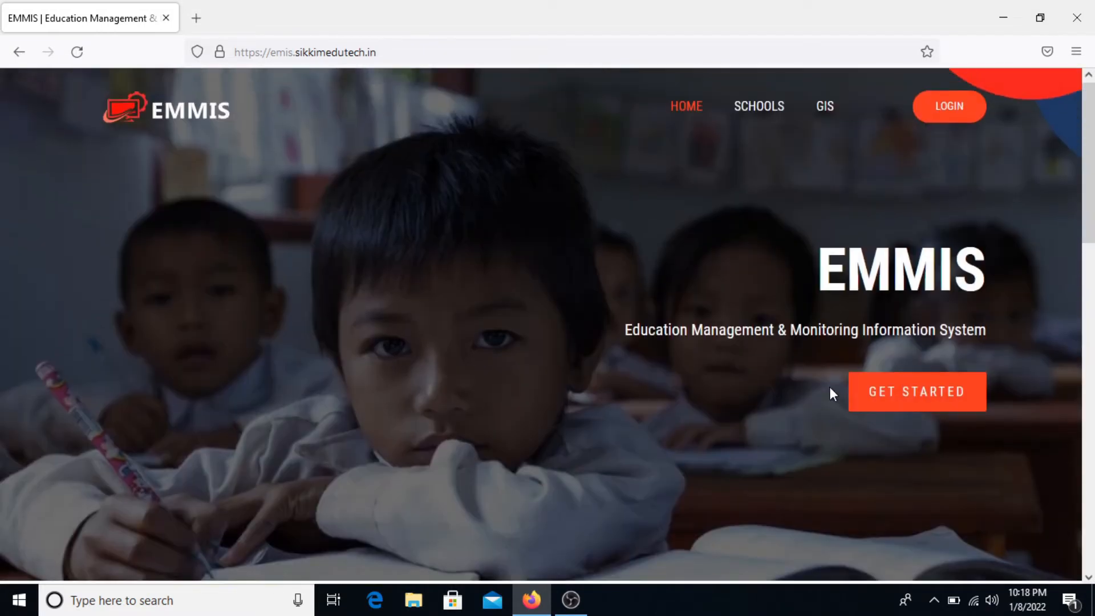
{"action": "left_click", "coordinate": [957, 117]}
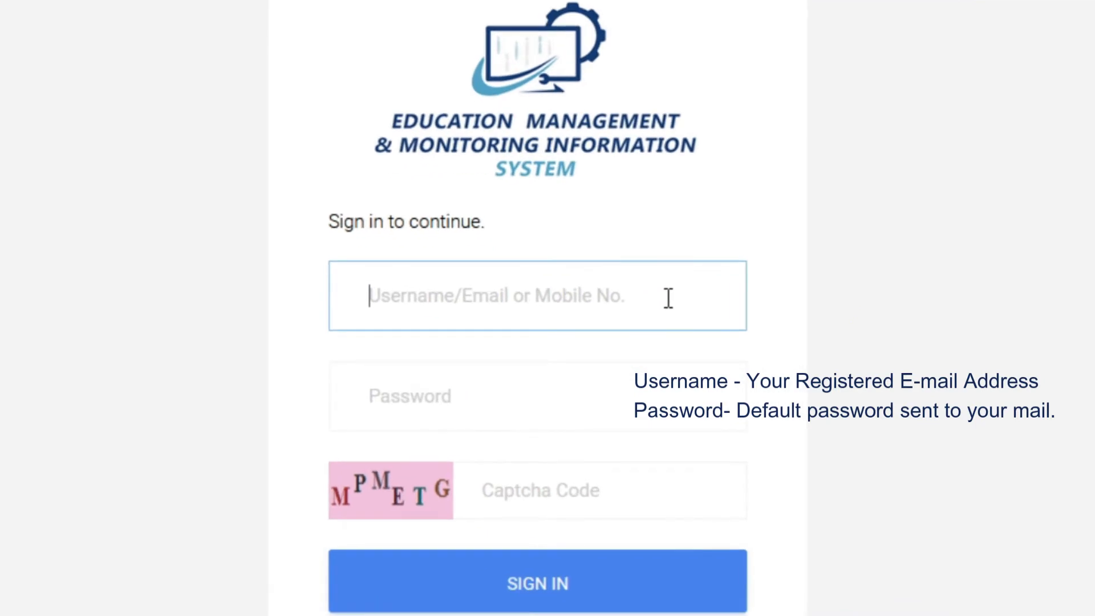
- Sign in as School Operator with the e-mail, password and captcha, declining to save the login
{"action": "key", "text": "Tab"}
{"action": "type", "text": "•••••••••"}
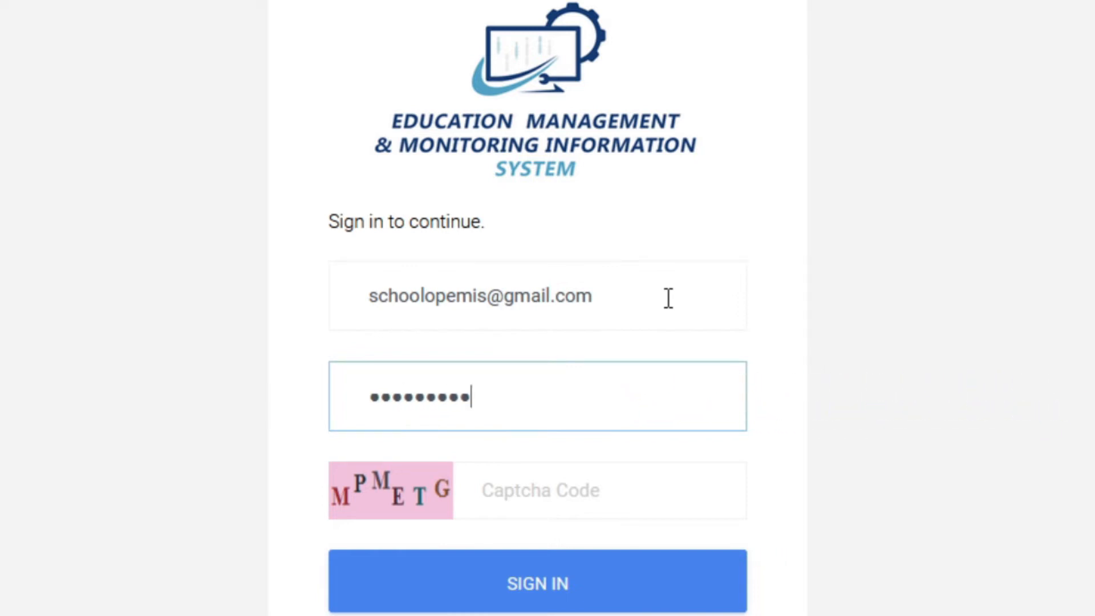
{"action": "key", "text": "Tab"}
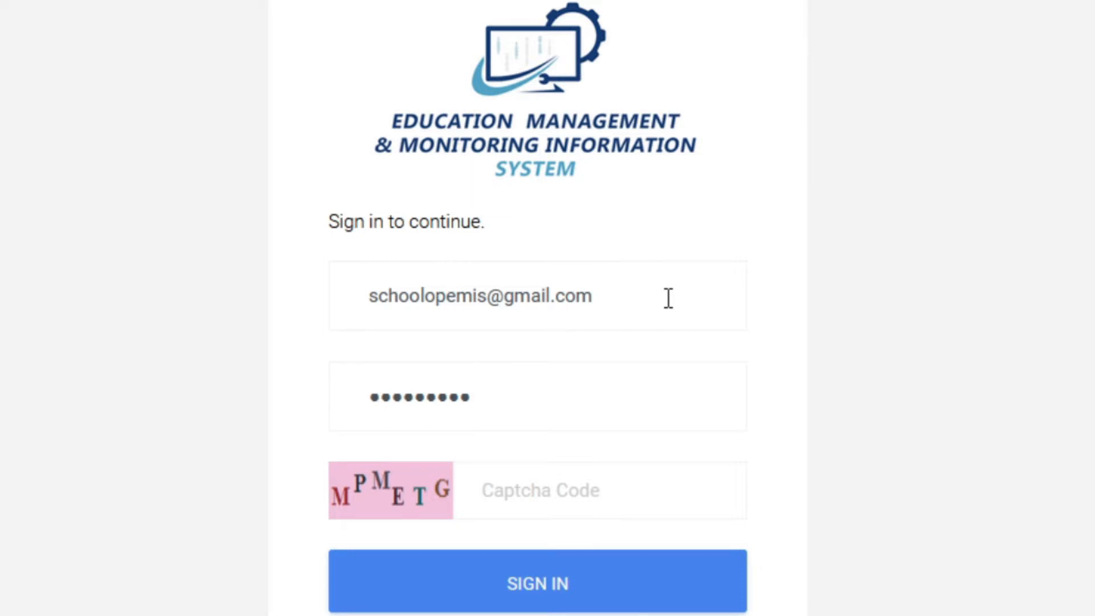
{"action": "type", "text": "MPMETG"}
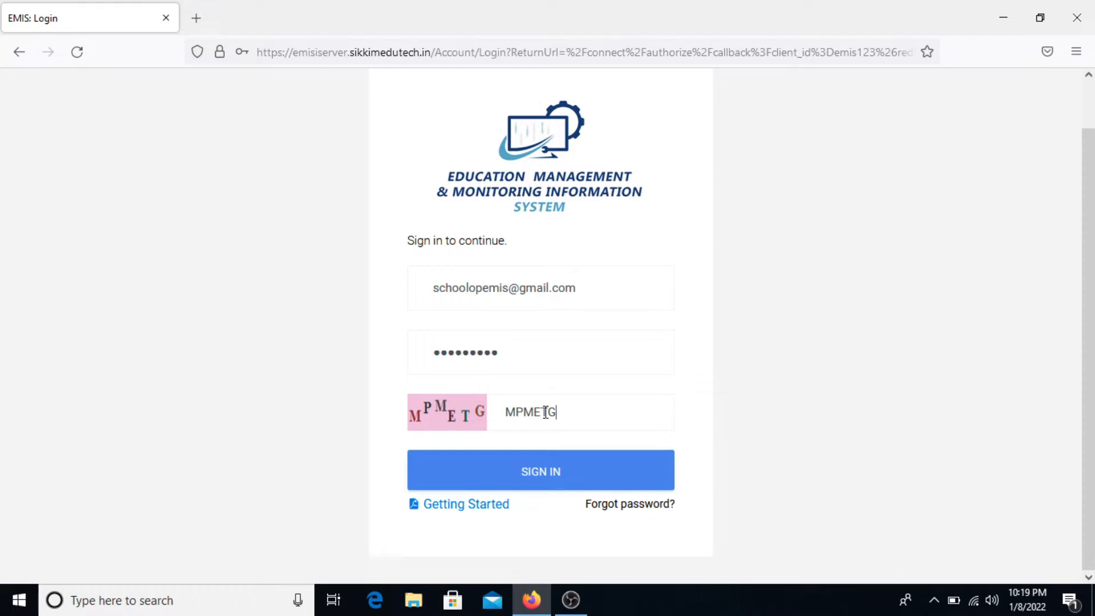
{"action": "left_click", "coordinate": [558, 478]}
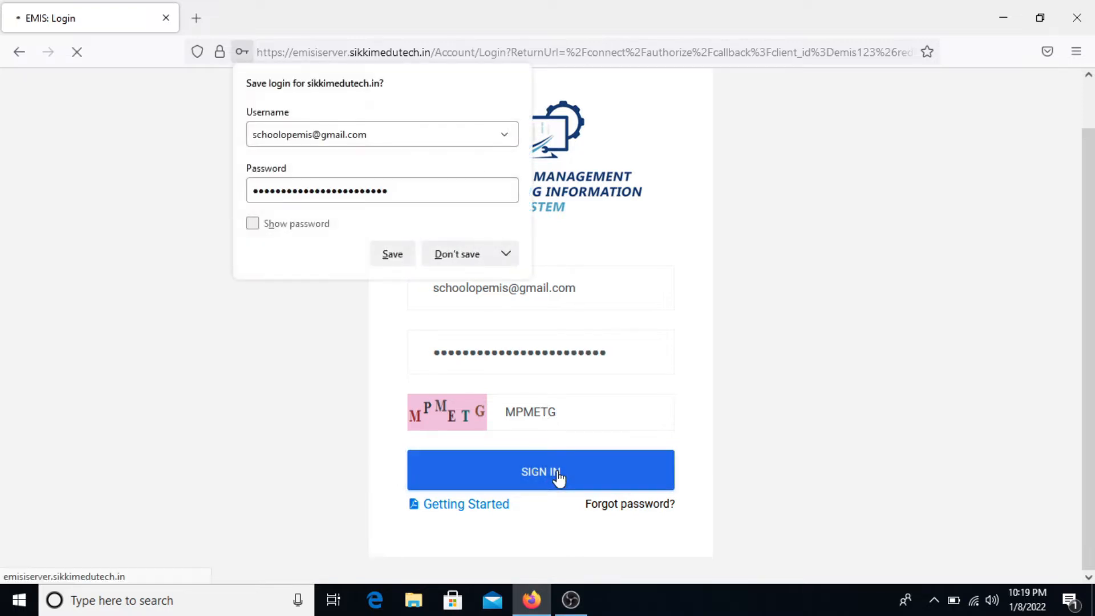
{"action": "left_click", "coordinate": [451, 251]}
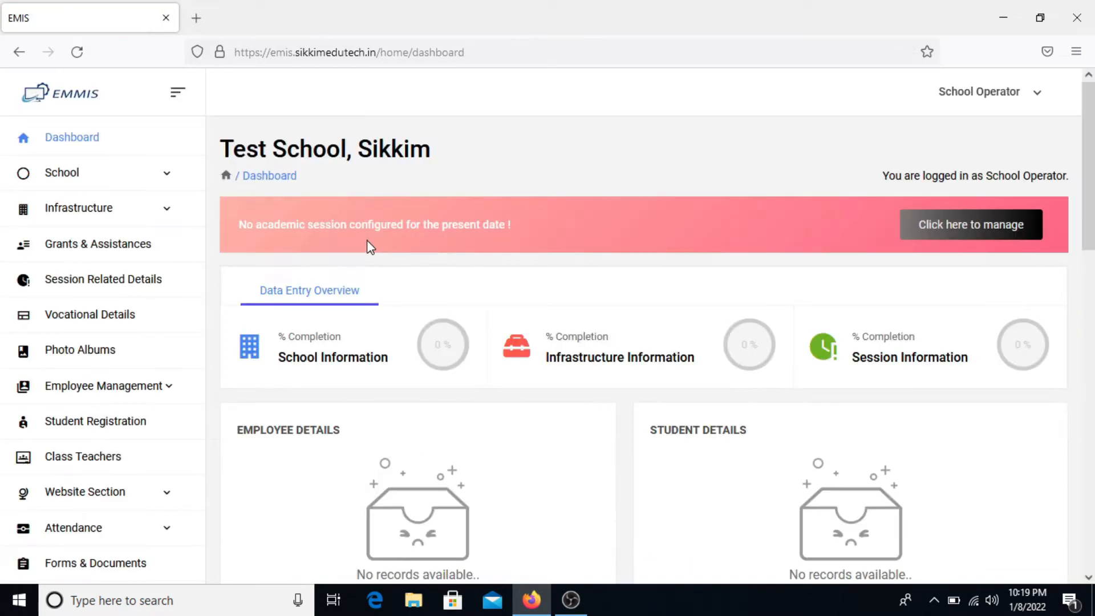
{"action": "left_click_drag", "start_coordinate": [443, 161], "coordinate": [220, 159]}
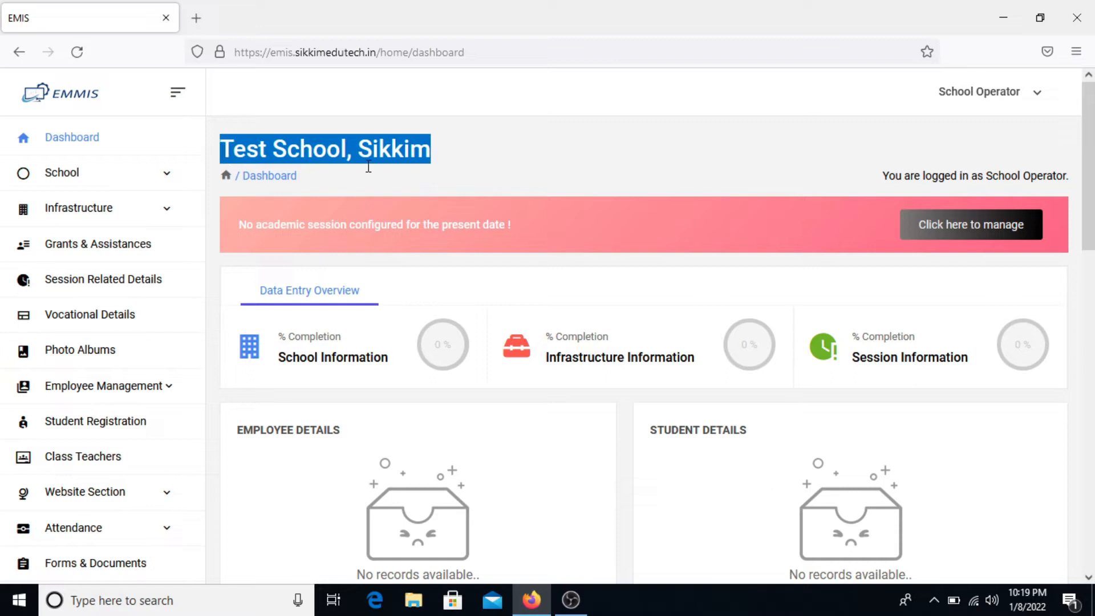
{"action": "left_click", "coordinate": [408, 182]}
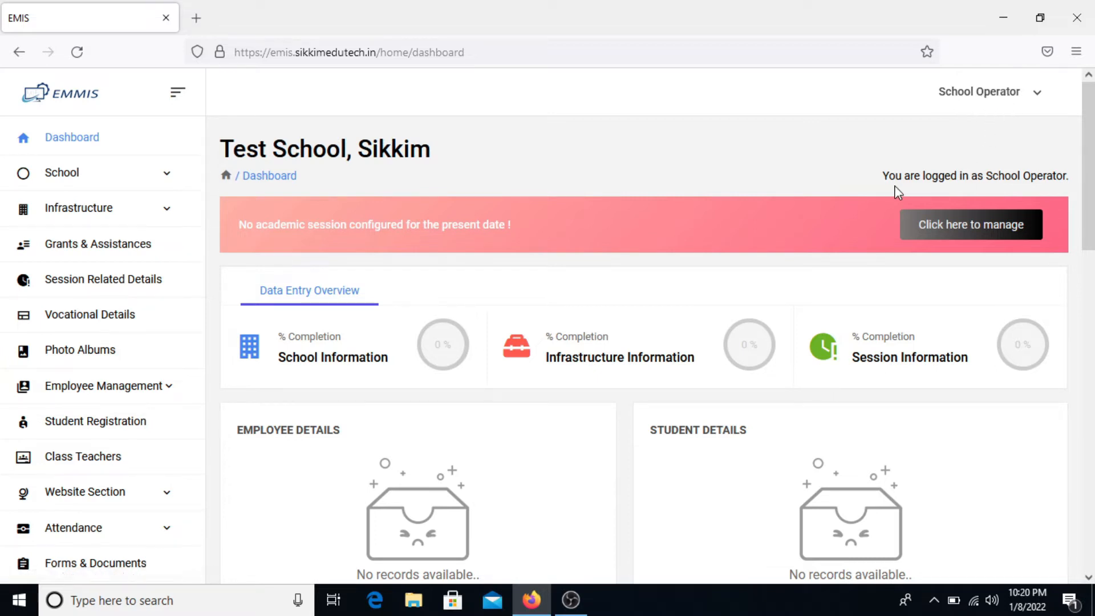
{"action": "left_click_drag", "start_coordinate": [882, 181], "coordinate": [1080, 184]}
{"action": "left_click", "coordinate": [989, 167]}
{"action": "scroll", "coordinate": [453, 268], "scroll_direction": "down", "scroll_amount": 1}
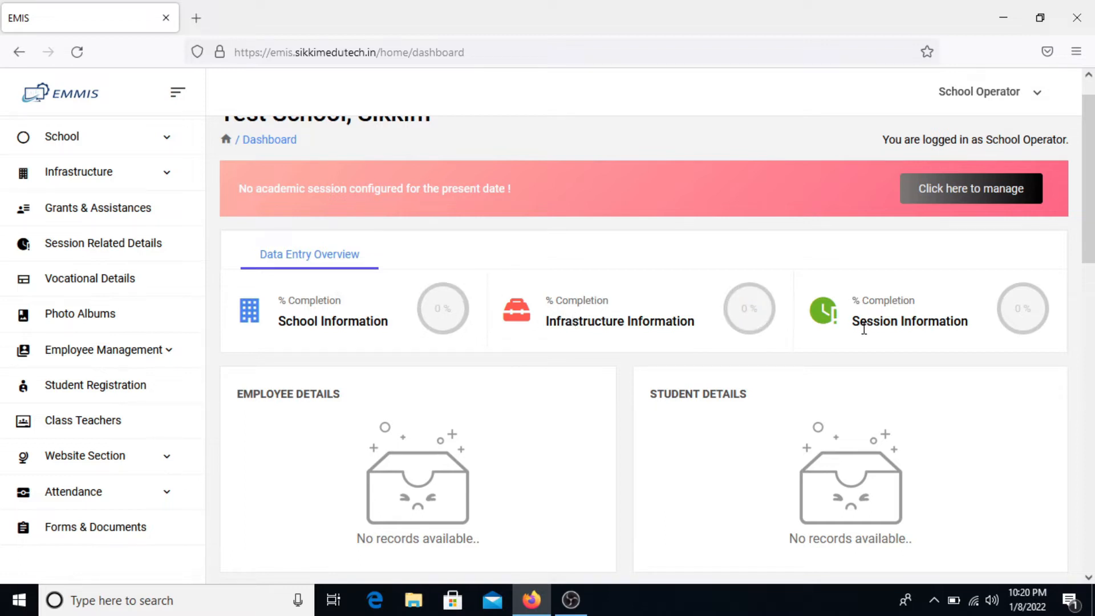
{"action": "scroll", "coordinate": [692, 409], "scroll_direction": "up", "scroll_amount": 1}
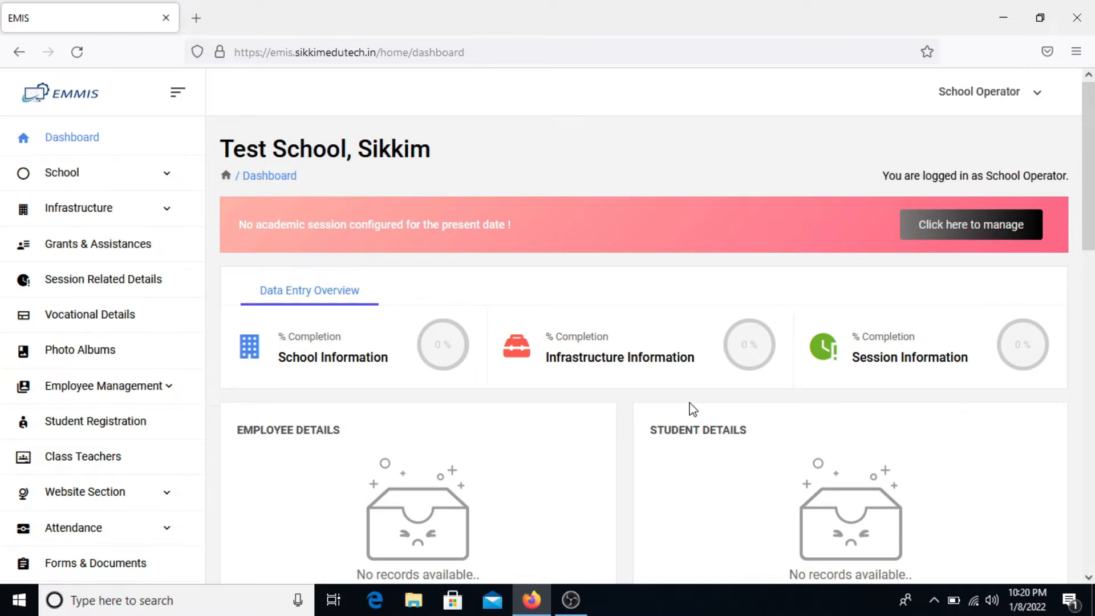
{"action": "scroll", "coordinate": [692, 409], "scroll_direction": "down", "scroll_amount": 2}
{"action": "scroll", "coordinate": [692, 409], "scroll_direction": "down", "scroll_amount": 2}
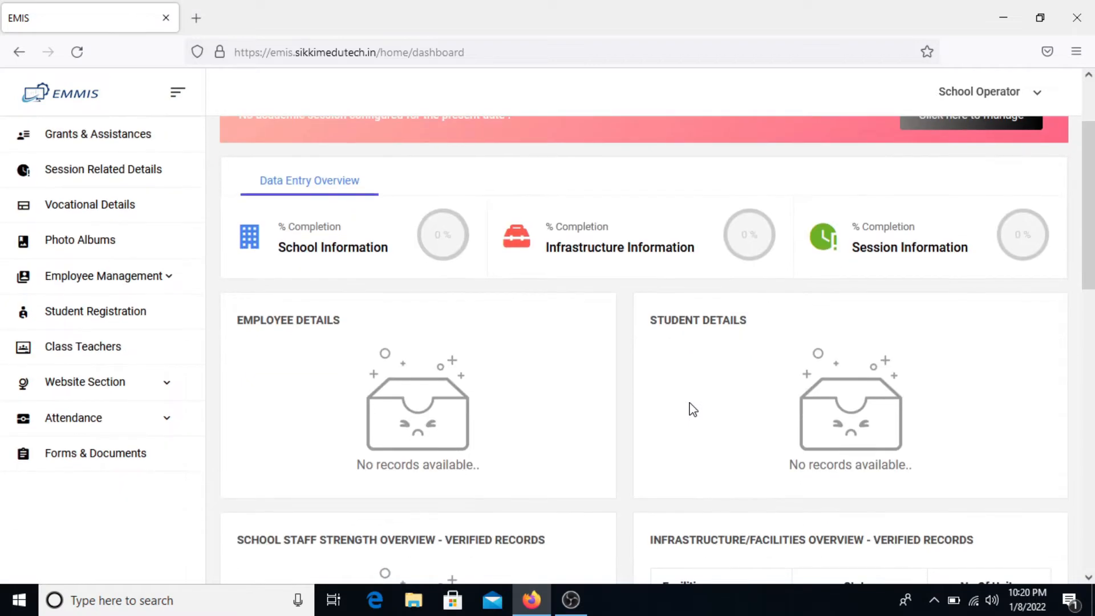
{"action": "scroll", "coordinate": [474, 442], "scroll_direction": "down", "scroll_amount": 6}
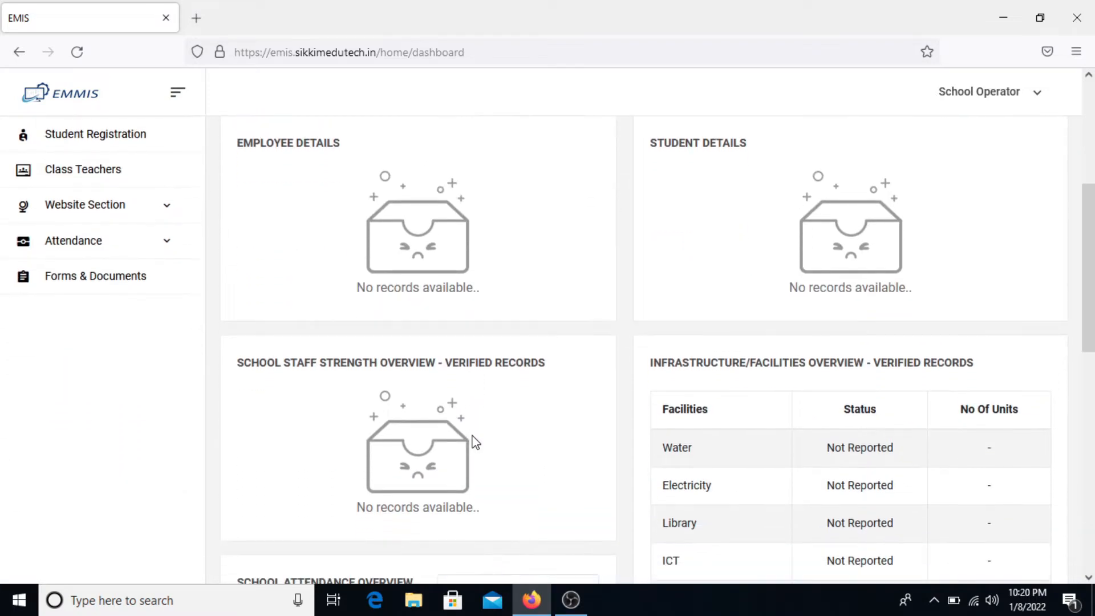
{"action": "scroll", "coordinate": [474, 442], "scroll_direction": "down", "scroll_amount": 11}
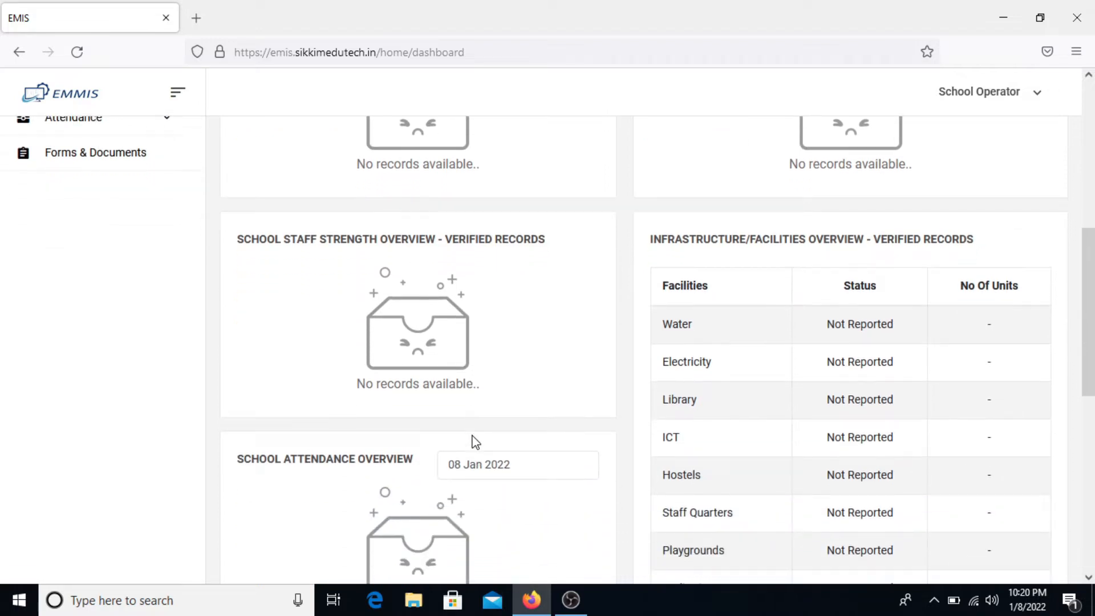
{"action": "scroll", "coordinate": [473, 435], "scroll_direction": "down", "scroll_amount": 2}
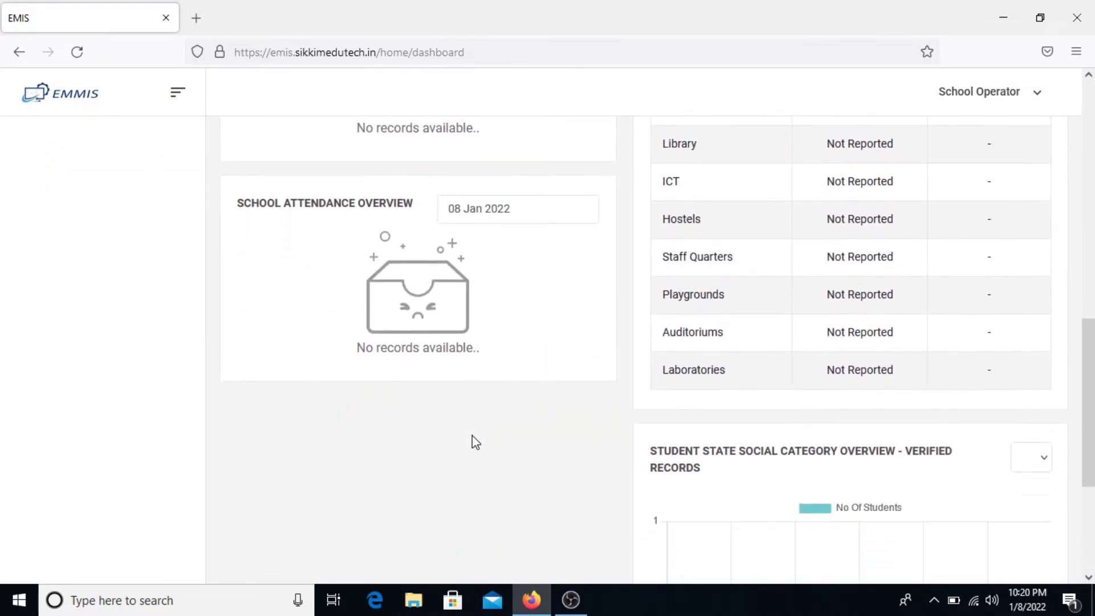
{"action": "scroll", "coordinate": [473, 439], "scroll_direction": "down", "scroll_amount": 8}
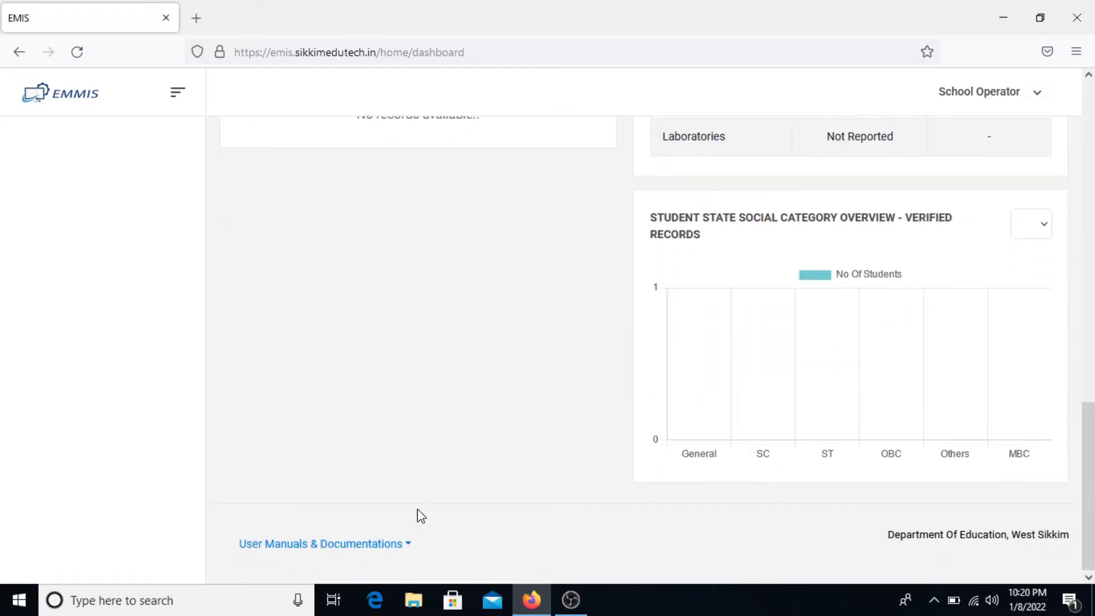
{"action": "left_click", "coordinate": [387, 550]}
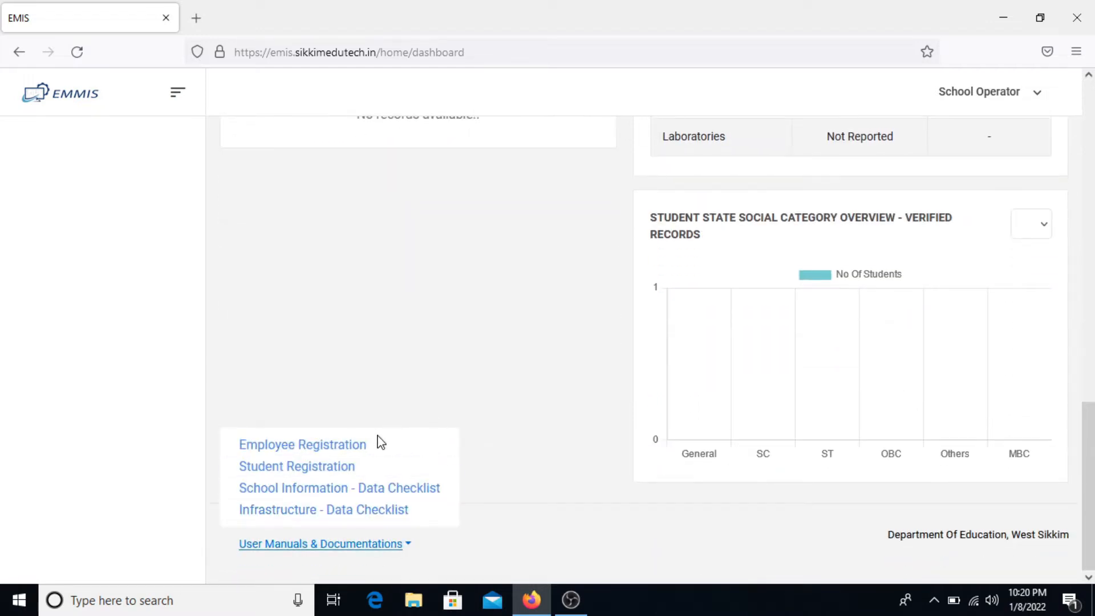
{"action": "left_click", "coordinate": [450, 510]}
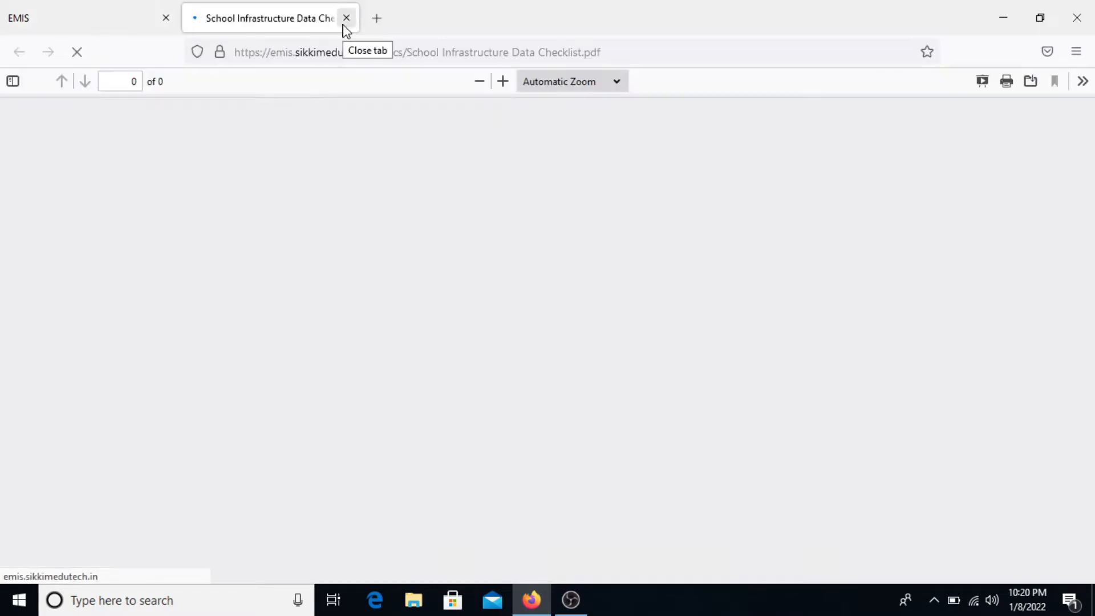
{"action": "left_click", "coordinate": [346, 18]}
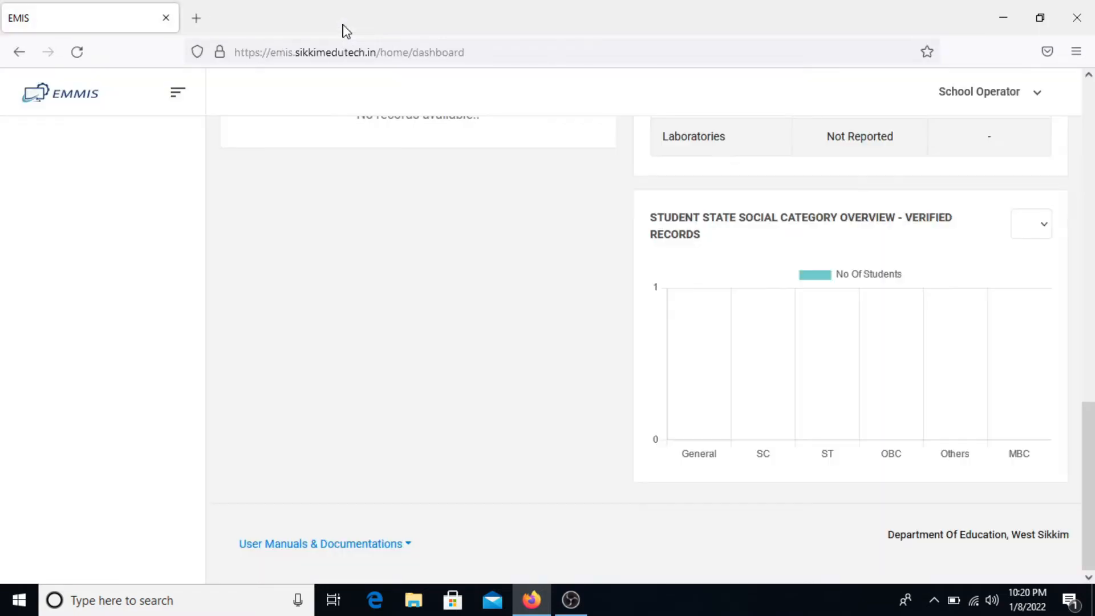
{"action": "scroll", "coordinate": [414, 255], "scroll_direction": "up", "scroll_amount": 3}
{"action": "scroll", "coordinate": [414, 255], "scroll_direction": "up", "scroll_amount": 12}
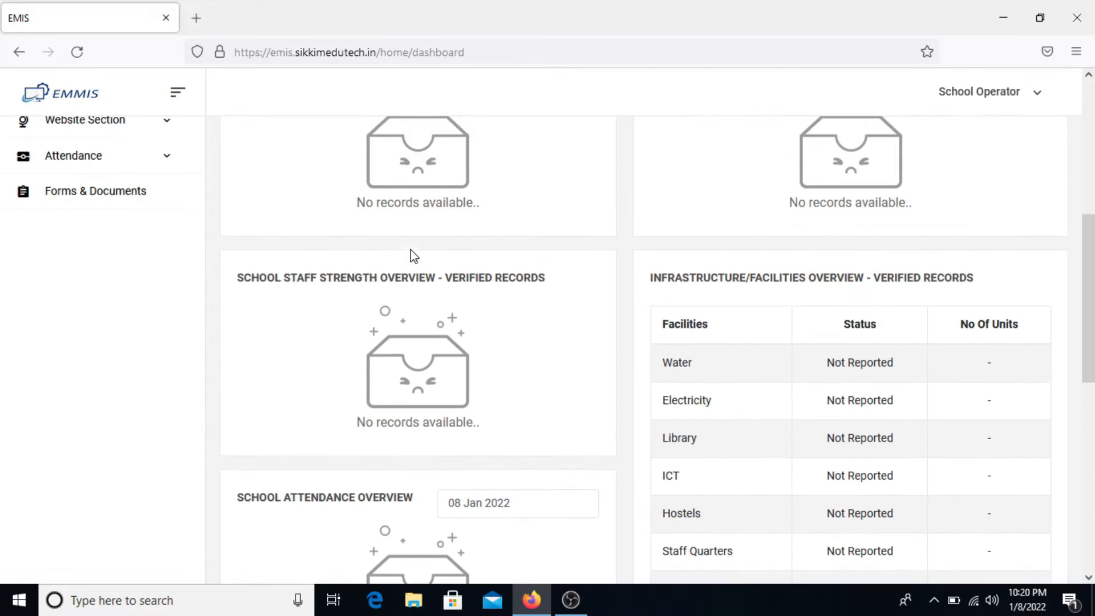
{"action": "scroll", "coordinate": [414, 257], "scroll_direction": "up", "scroll_amount": 2}
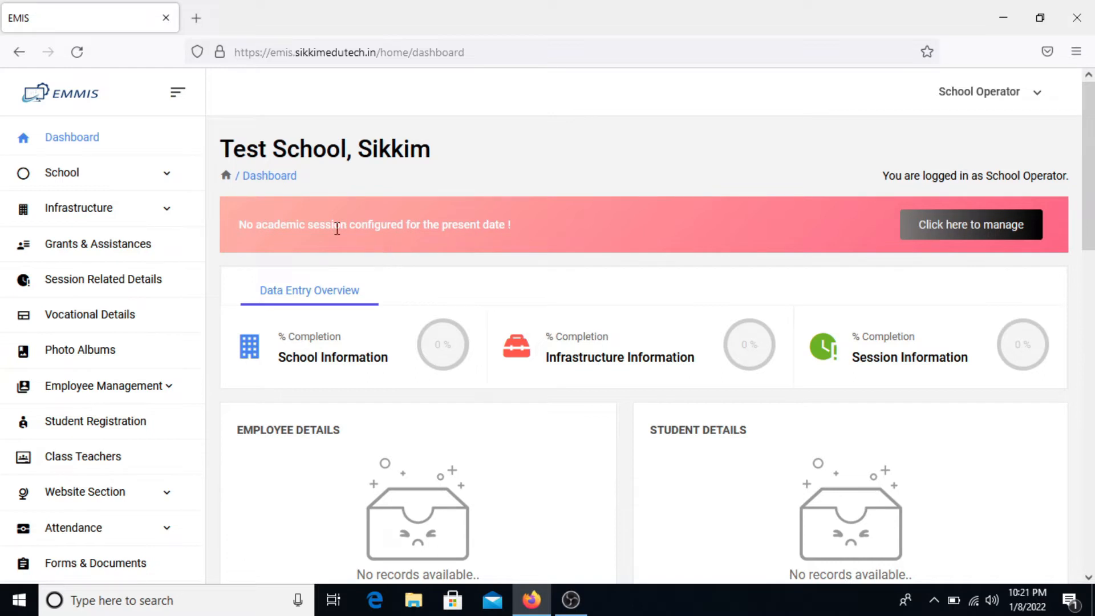
- Expand the School section in the sidebar to list its detail pages
{"action": "left_click", "coordinate": [90, 181]}
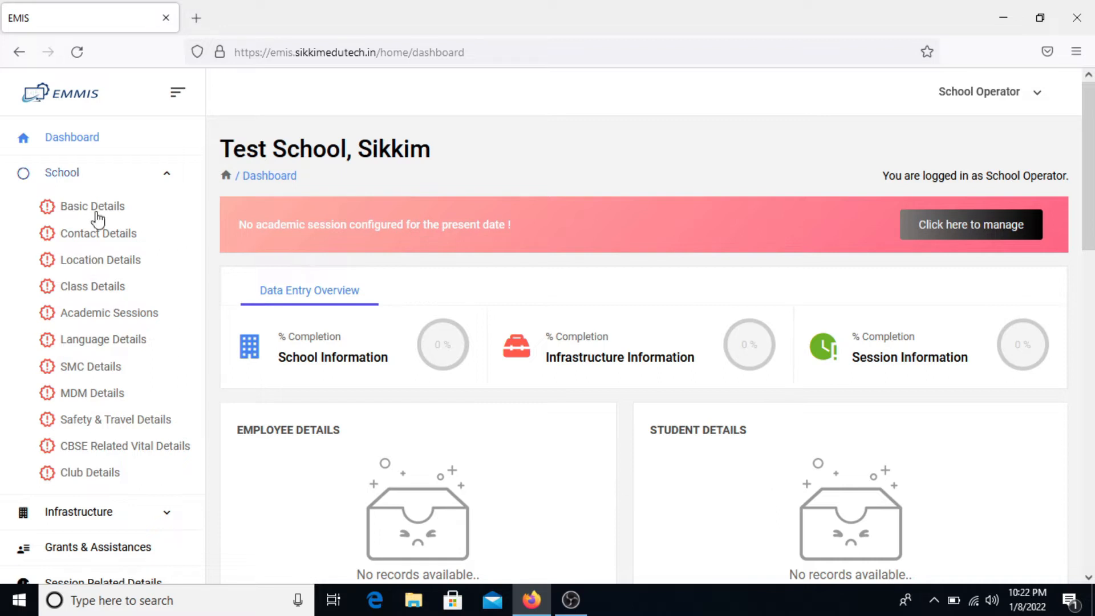
- Go to Academic Sessions and start a new academic session
{"action": "left_click", "coordinate": [136, 319]}
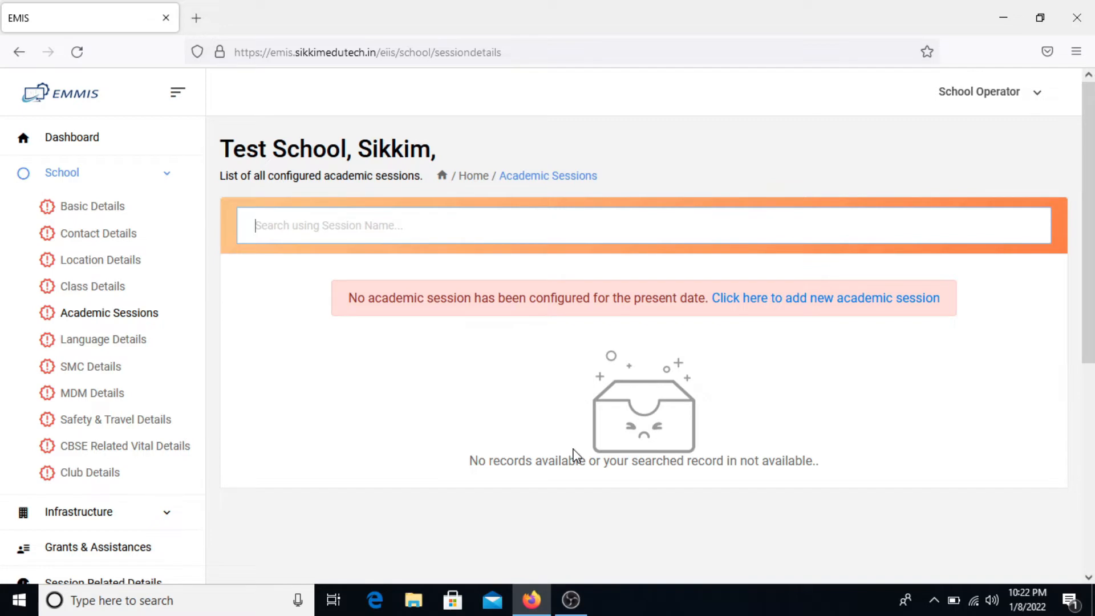
{"action": "left_click", "coordinate": [856, 300]}
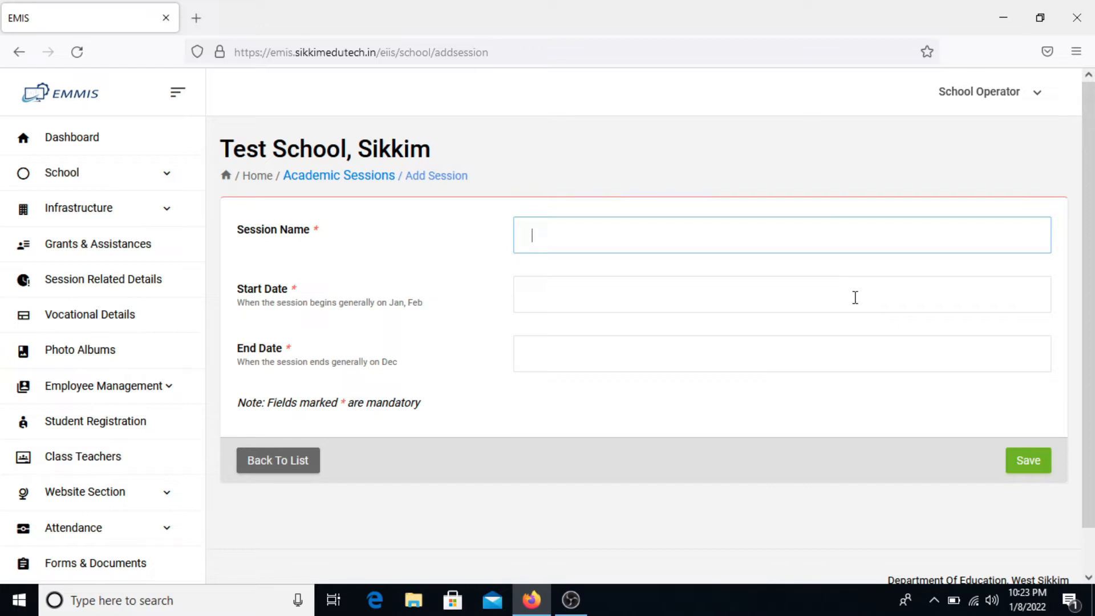
- Save 'Academic Session 2022' running from 4 Jan 2022 to 31 Dec 2022
{"action": "type", "text": "Academic Sessio"}
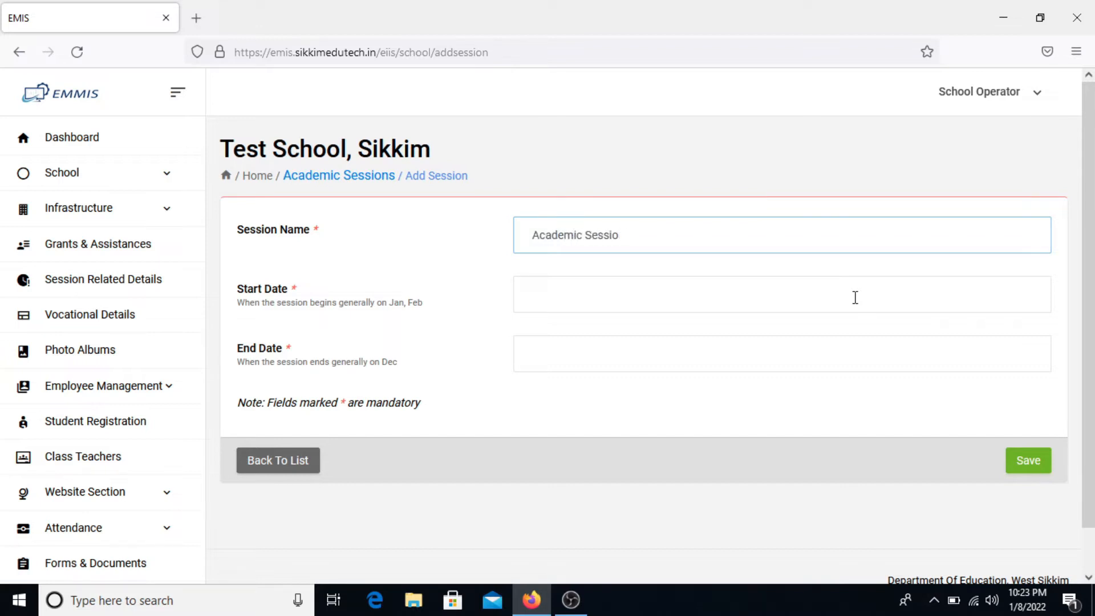
{"action": "type", "text": "n 2022"}
{"action": "left_click", "coordinate": [856, 297]}
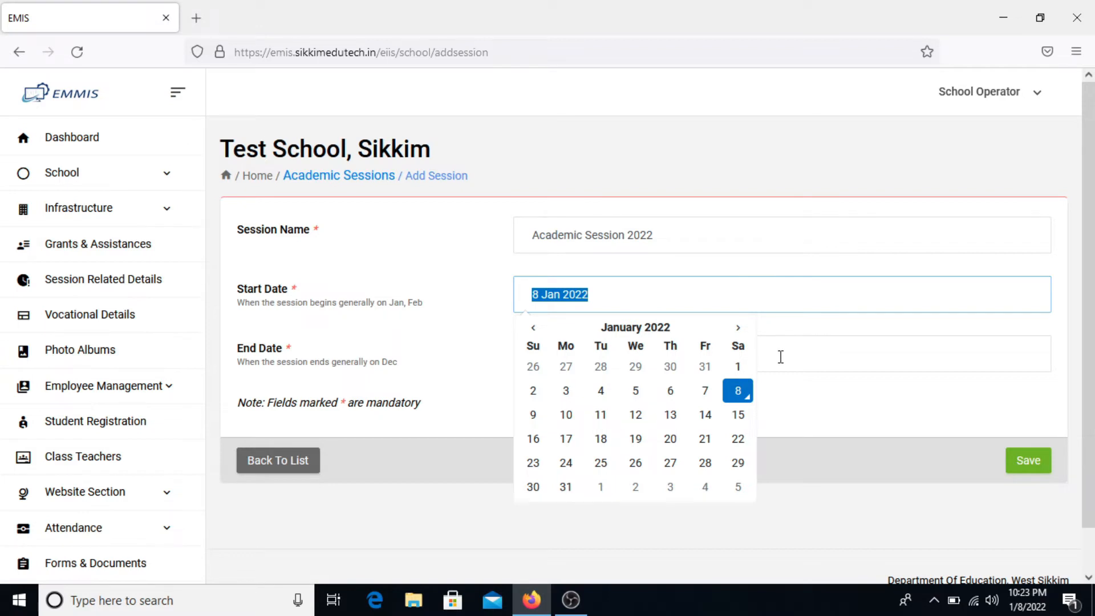
{"action": "left_click", "coordinate": [600, 393]}
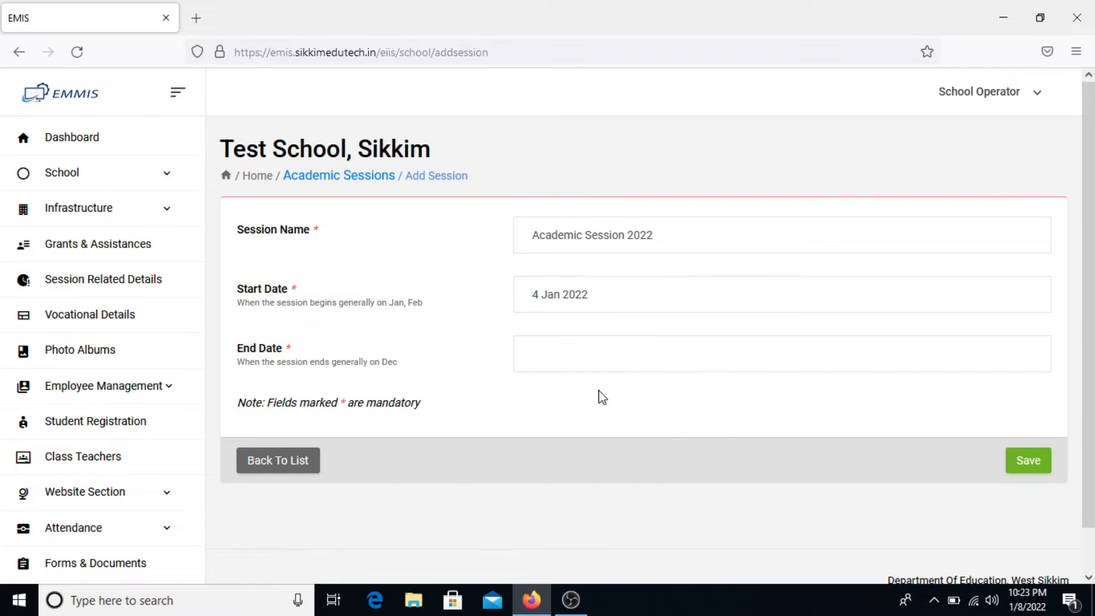
{"action": "left_click", "coordinate": [569, 348]}
{"action": "left_click", "coordinate": [662, 304]}
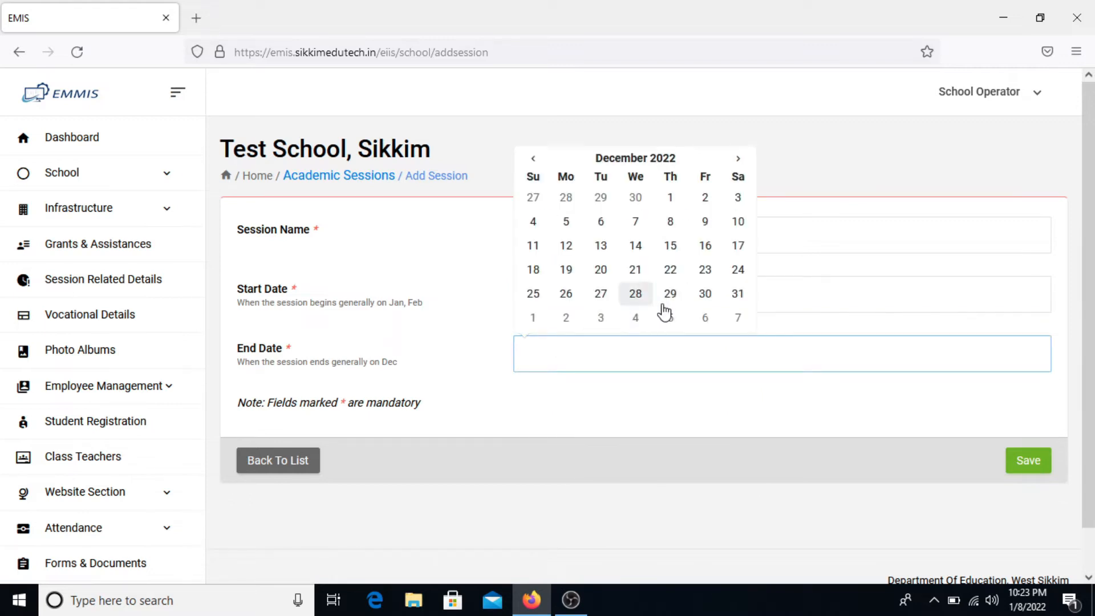
{"action": "left_click", "coordinate": [738, 293]}
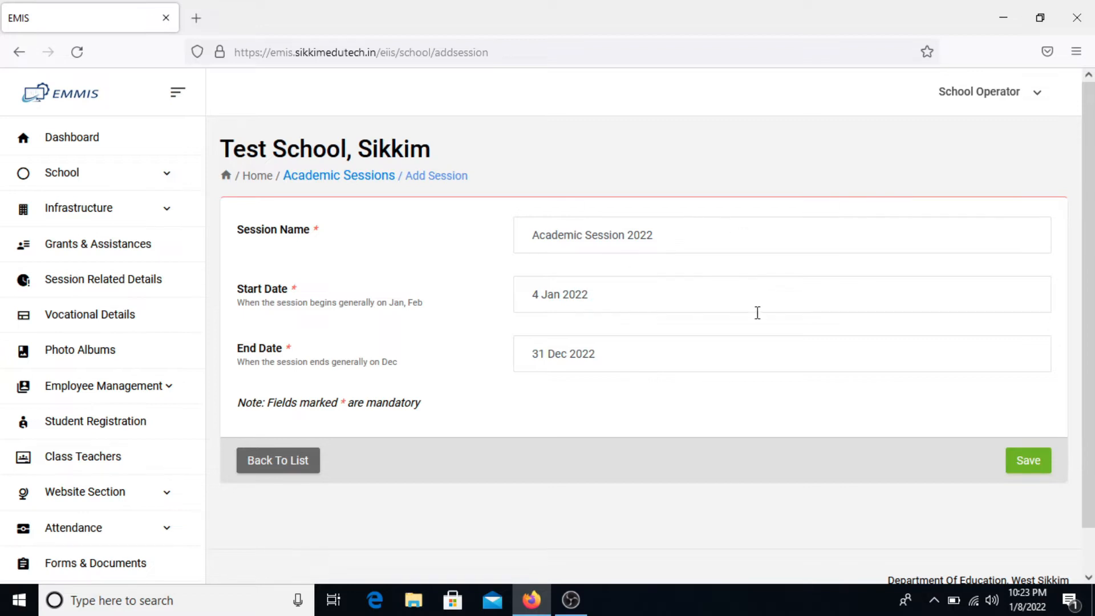
{"action": "left_click", "coordinate": [1021, 465]}
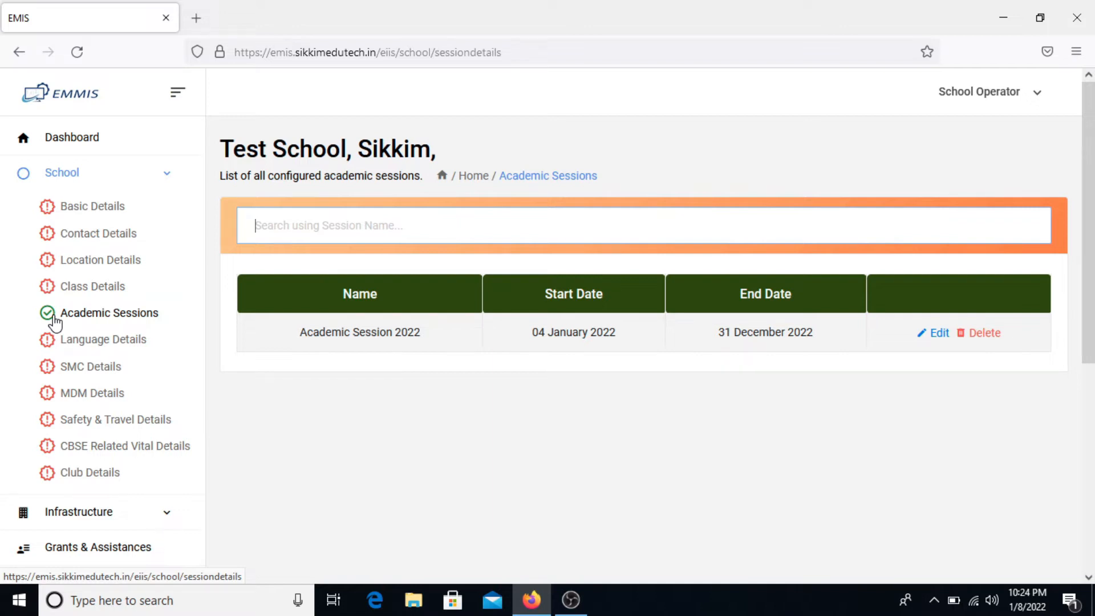
{"action": "left_click", "coordinate": [92, 145]}
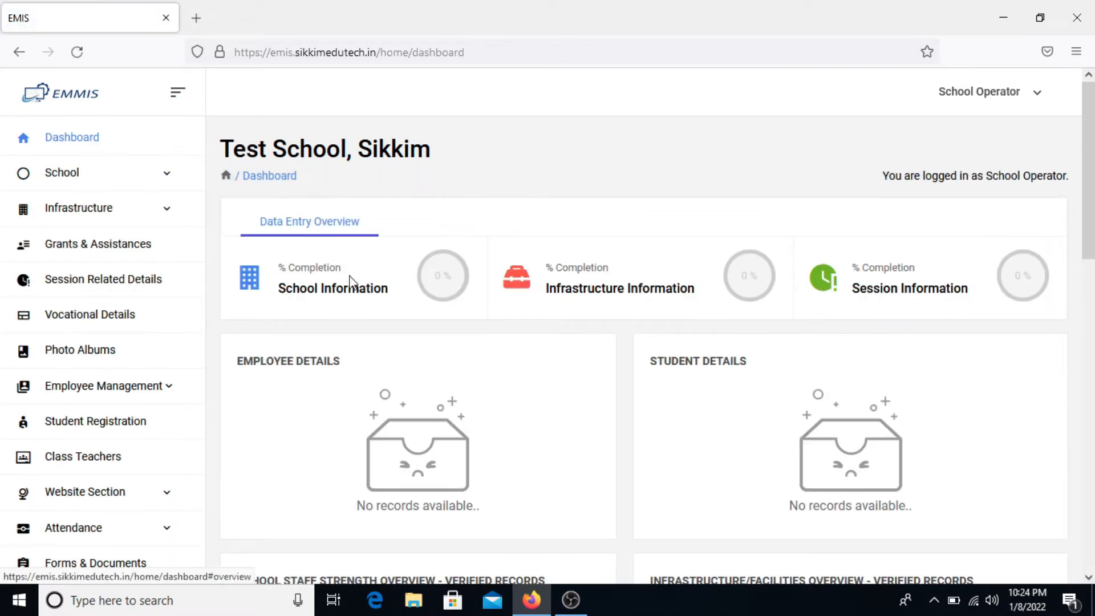
- Expand School in the sidebar and go to Class Details
{"action": "left_click", "coordinate": [142, 173]}
{"action": "left_click", "coordinate": [95, 288]}
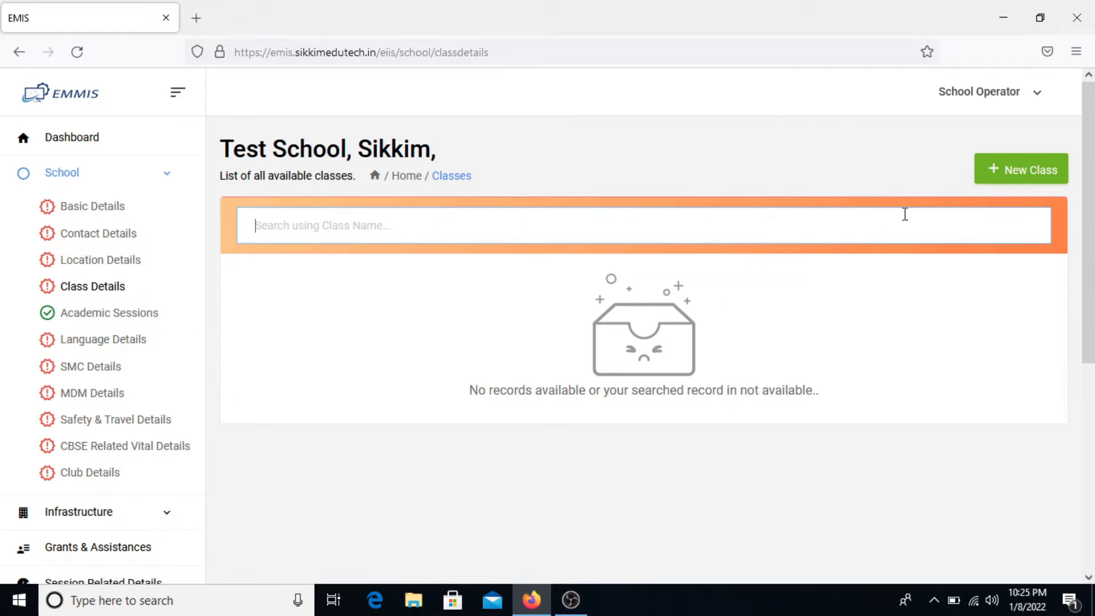
- Add the pre-primary classes LKG and UKG
{"action": "left_click", "coordinate": [1045, 170]}
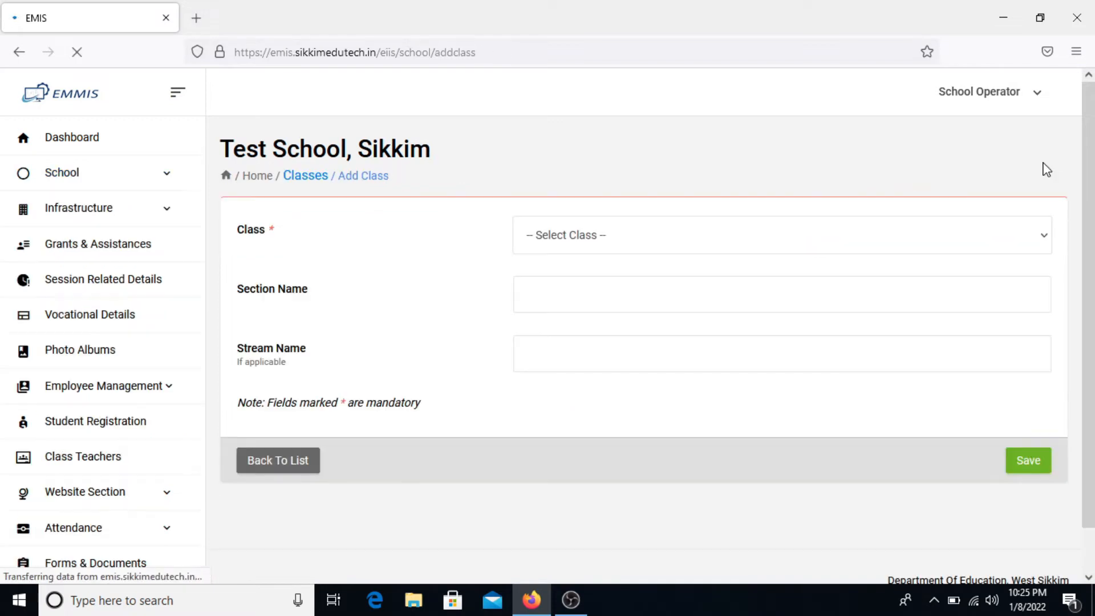
{"action": "left_click", "coordinate": [846, 242]}
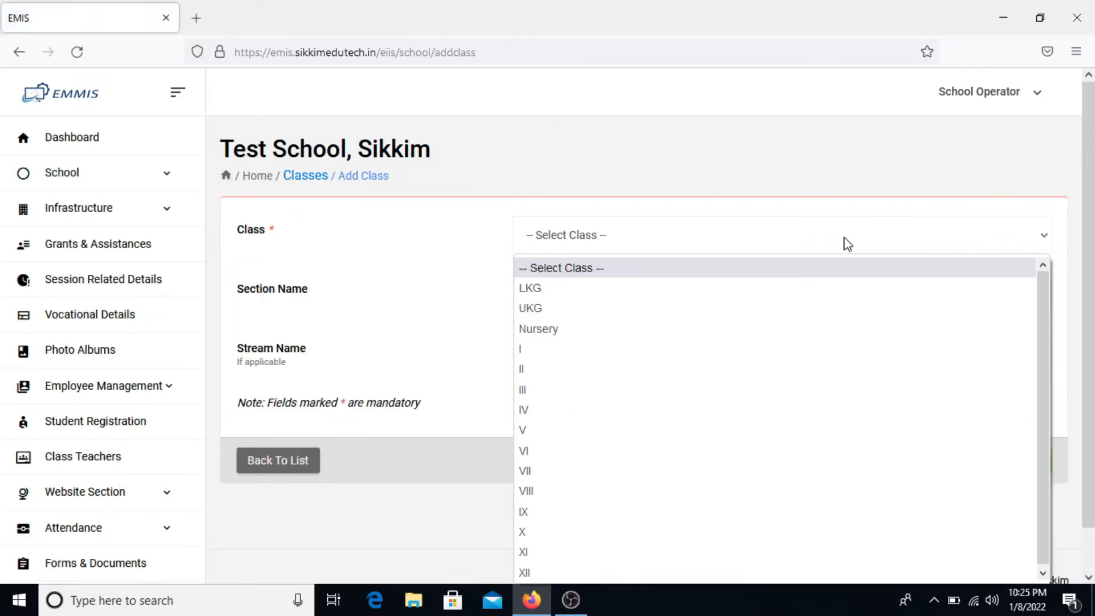
{"action": "left_click", "coordinate": [784, 288]}
{"action": "left_click", "coordinate": [704, 291]}
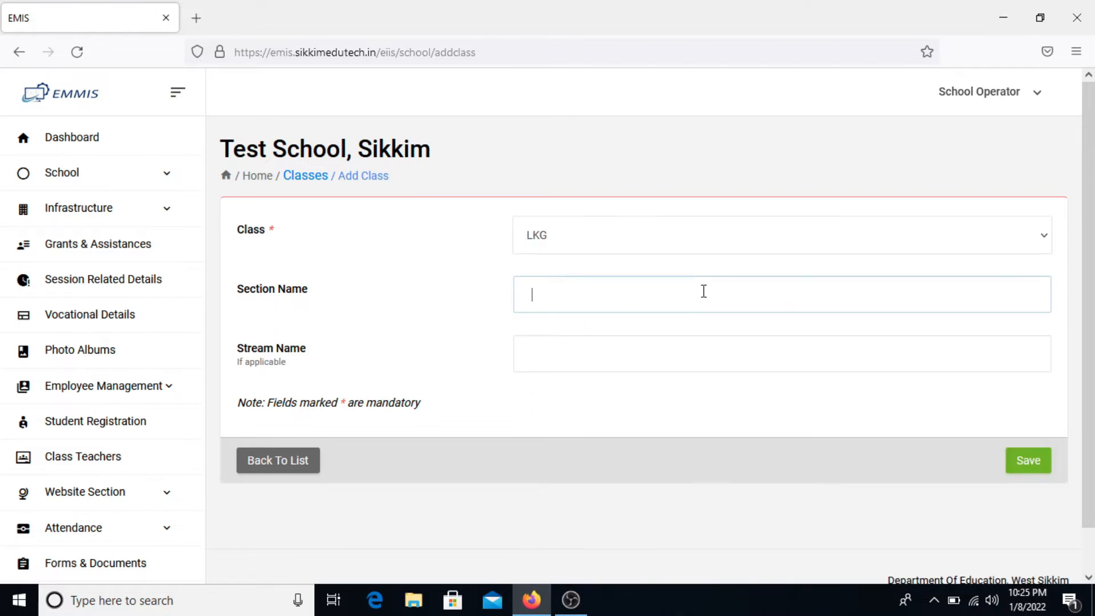
{"action": "left_click", "coordinate": [680, 350]}
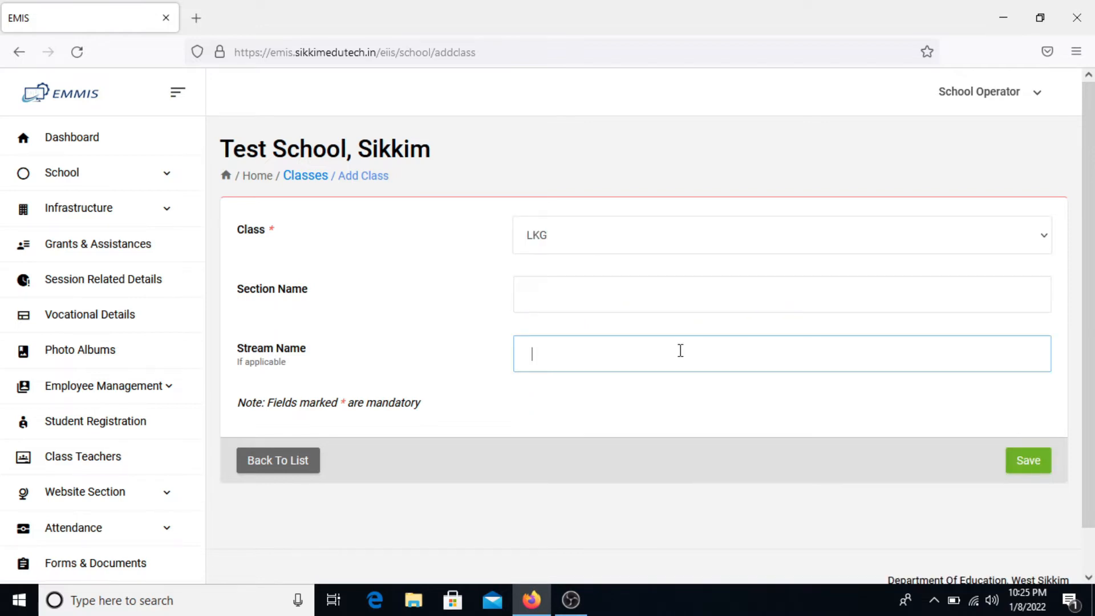
{"action": "left_click", "coordinate": [1046, 463]}
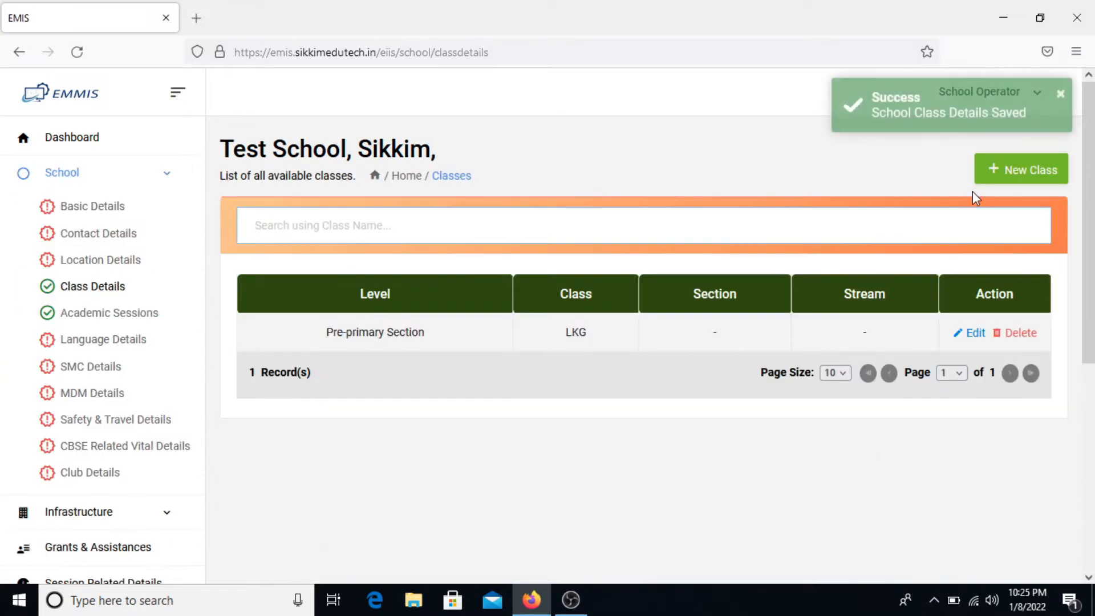
{"action": "left_click", "coordinate": [1015, 179]}
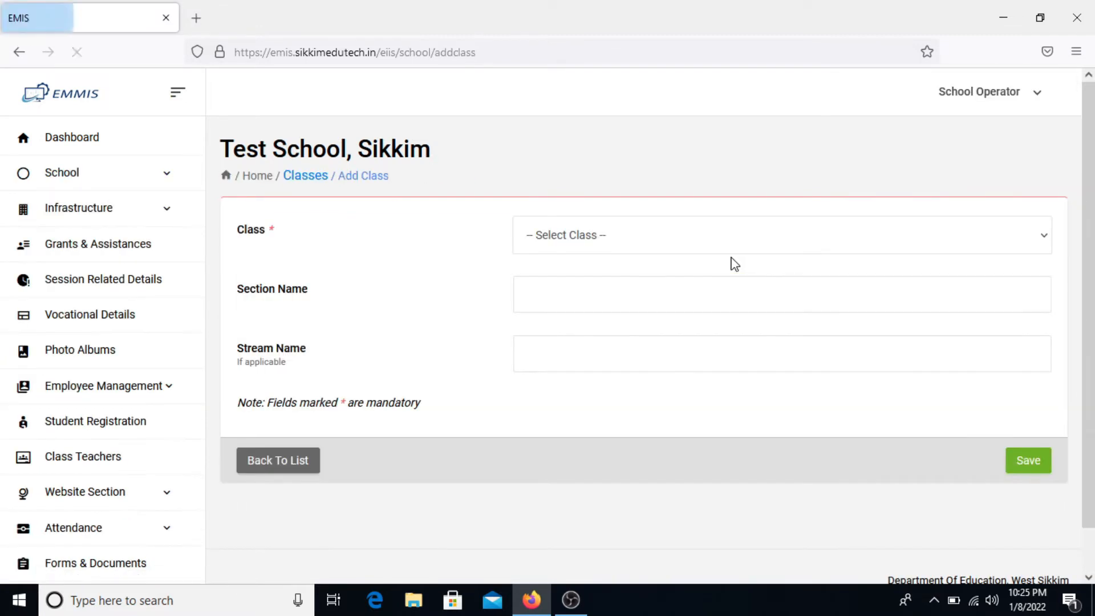
{"action": "left_click", "coordinate": [683, 237]}
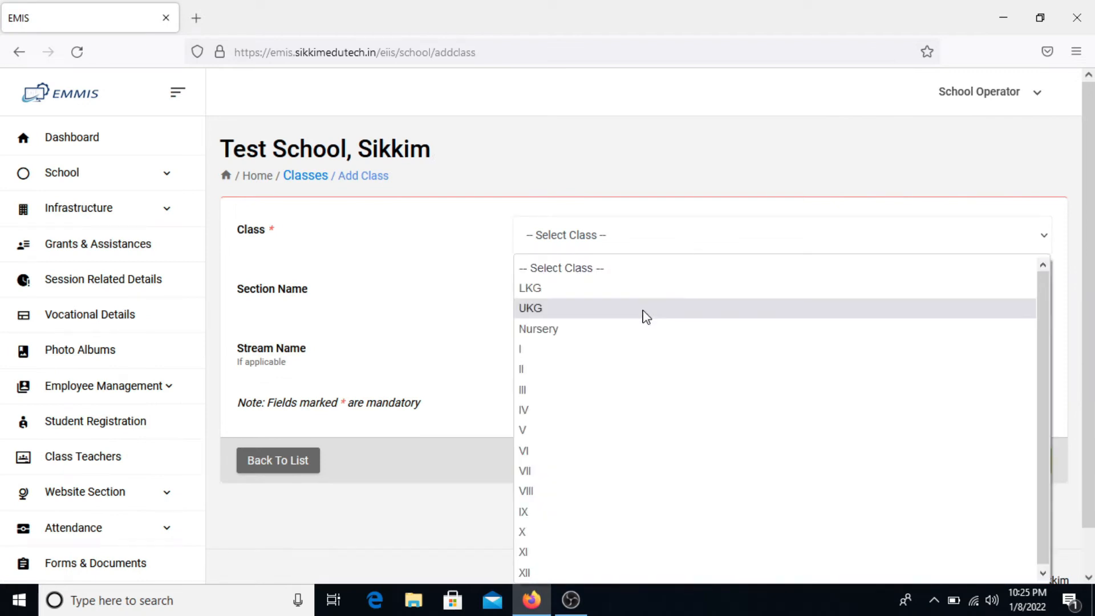
{"action": "left_click", "coordinate": [644, 308]}
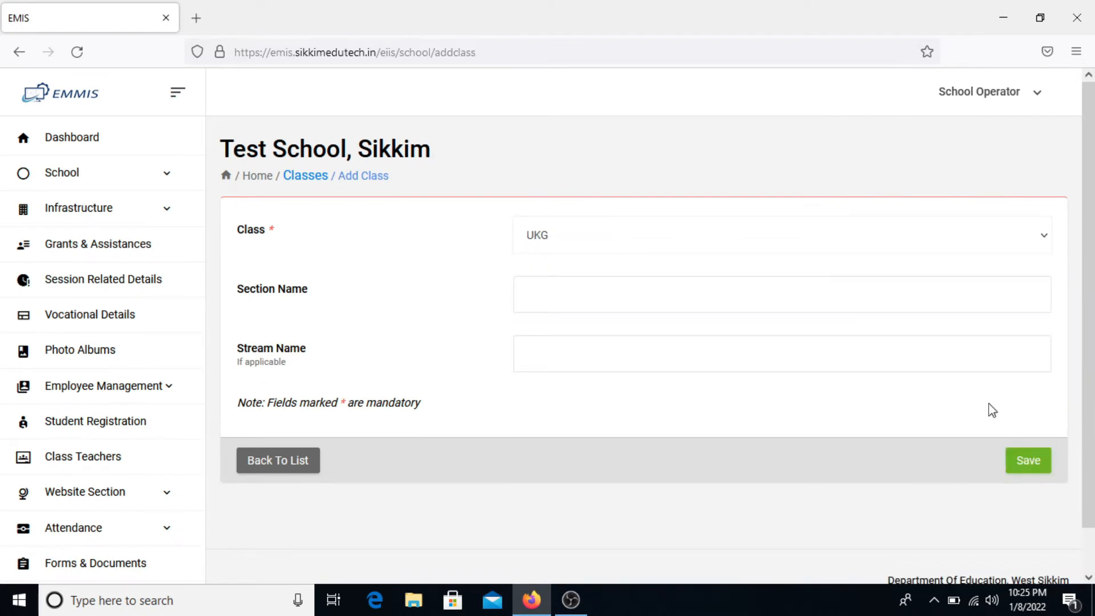
{"action": "left_click", "coordinate": [1031, 469]}
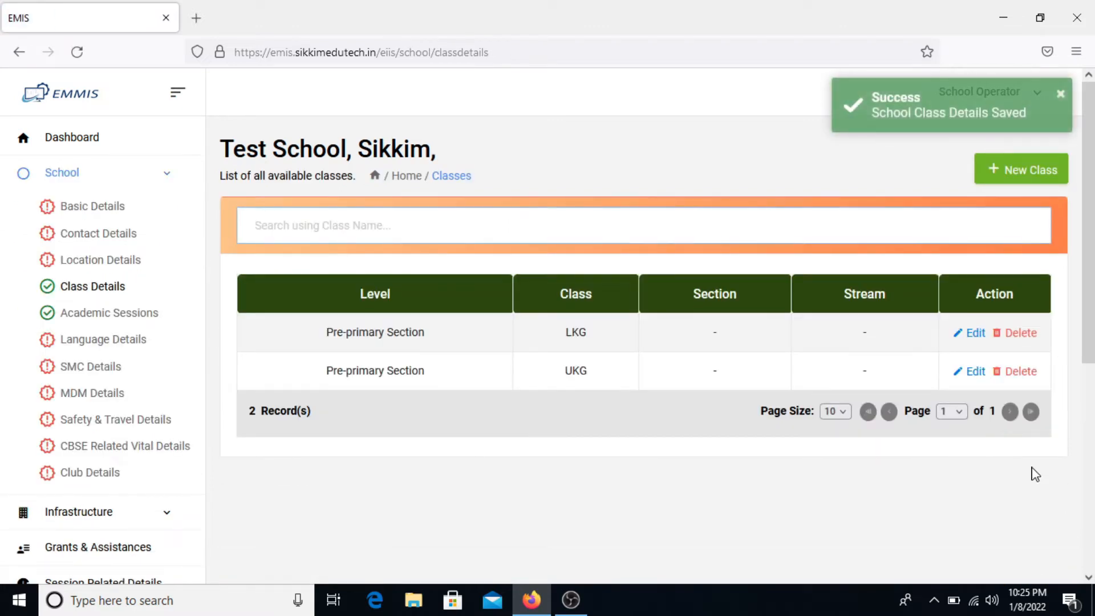
- Add the primary classes I and II
{"action": "left_click", "coordinate": [1004, 169]}
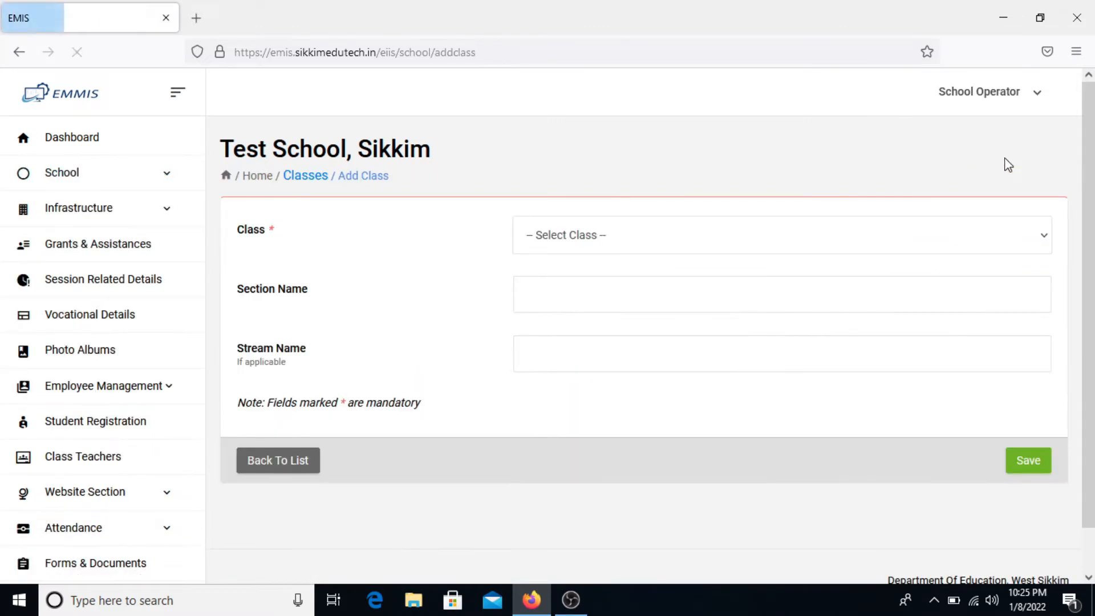
{"action": "left_click", "coordinate": [694, 245]}
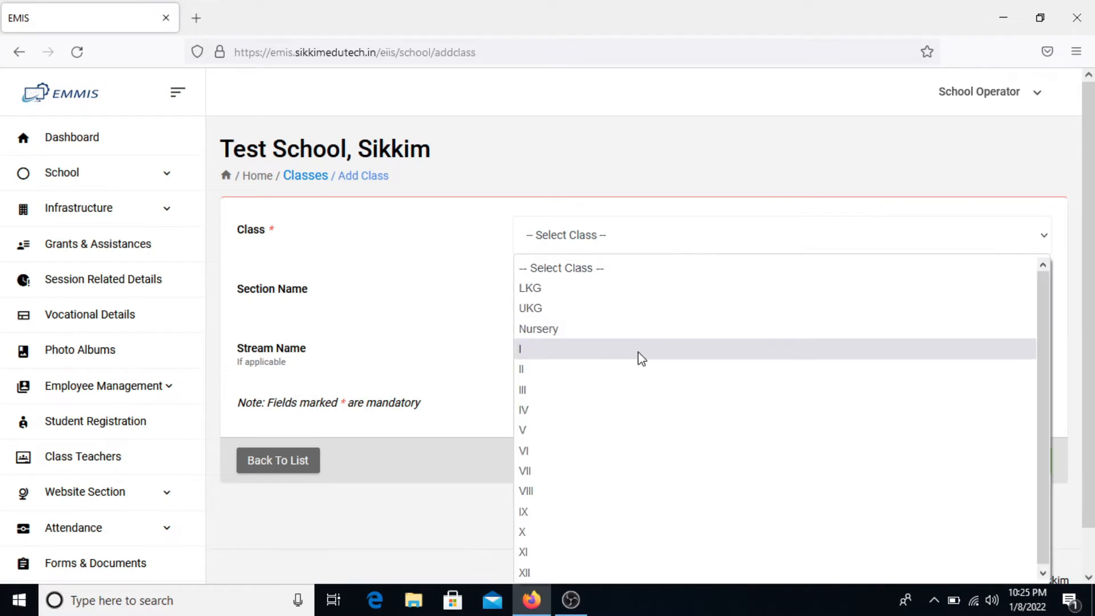
{"action": "left_click", "coordinate": [641, 349]}
{"action": "left_click", "coordinate": [1039, 467]}
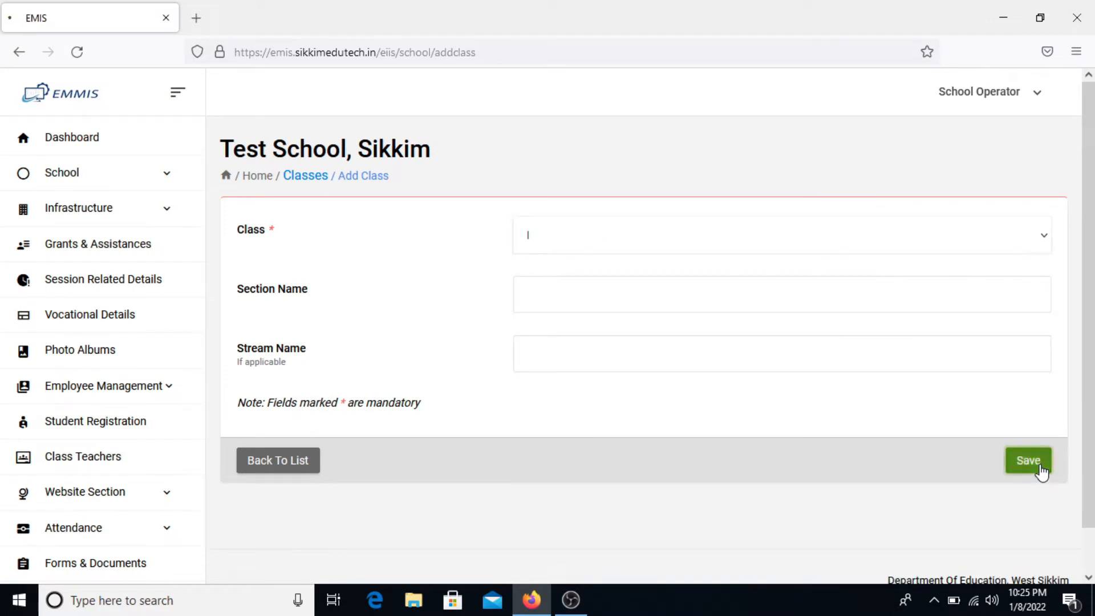
{"action": "left_click", "coordinate": [1017, 186]}
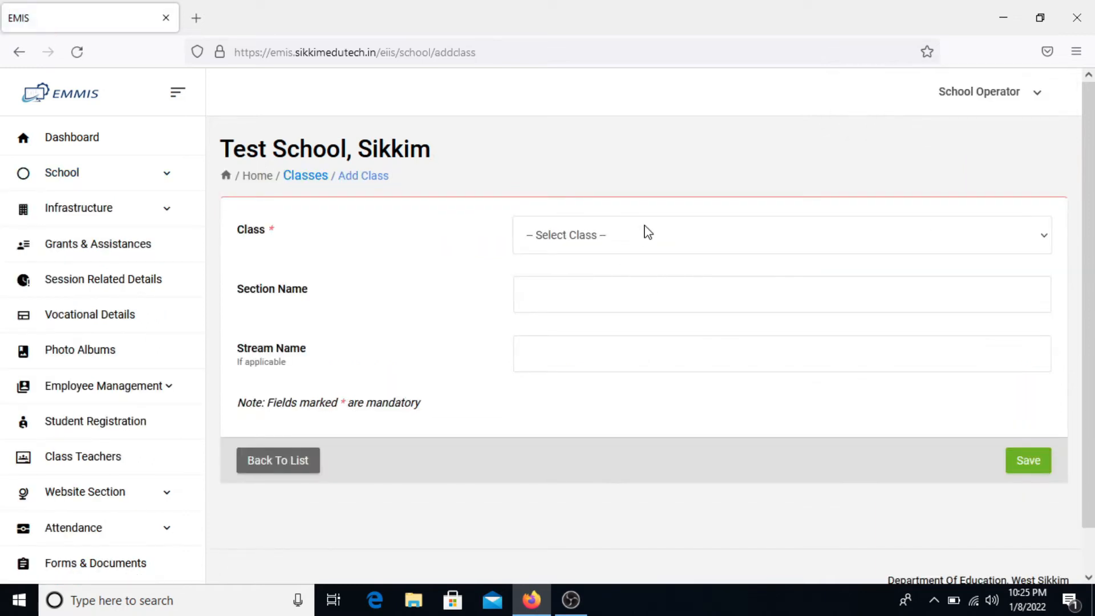
{"action": "left_click", "coordinate": [648, 233]}
{"action": "left_click", "coordinate": [591, 377]}
{"action": "left_click", "coordinate": [1028, 465]}
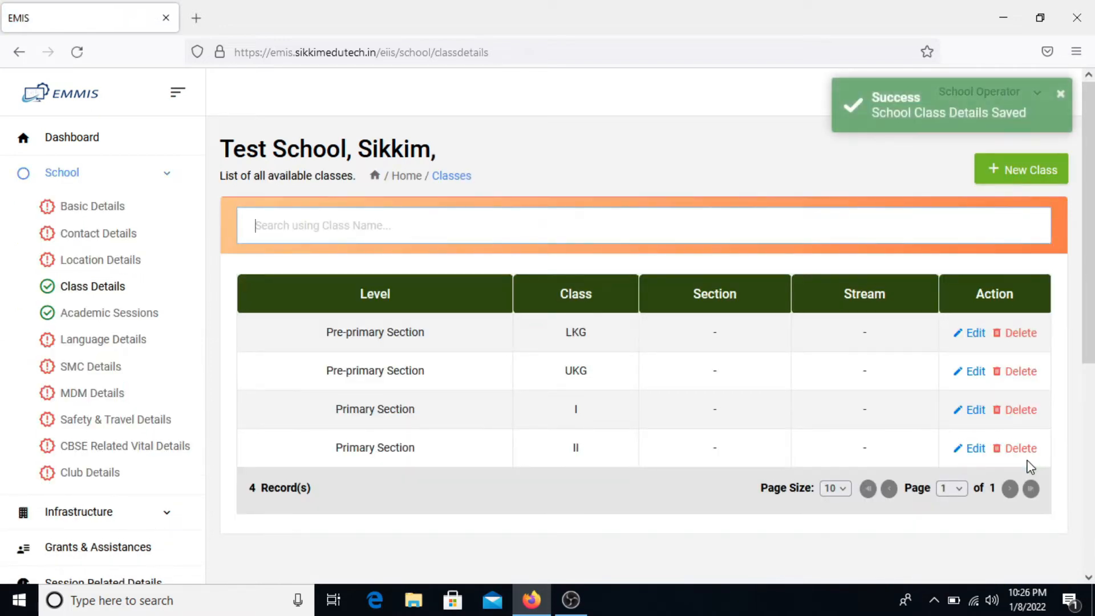
- Add classes III and VI
{"action": "left_click", "coordinate": [1029, 171]}
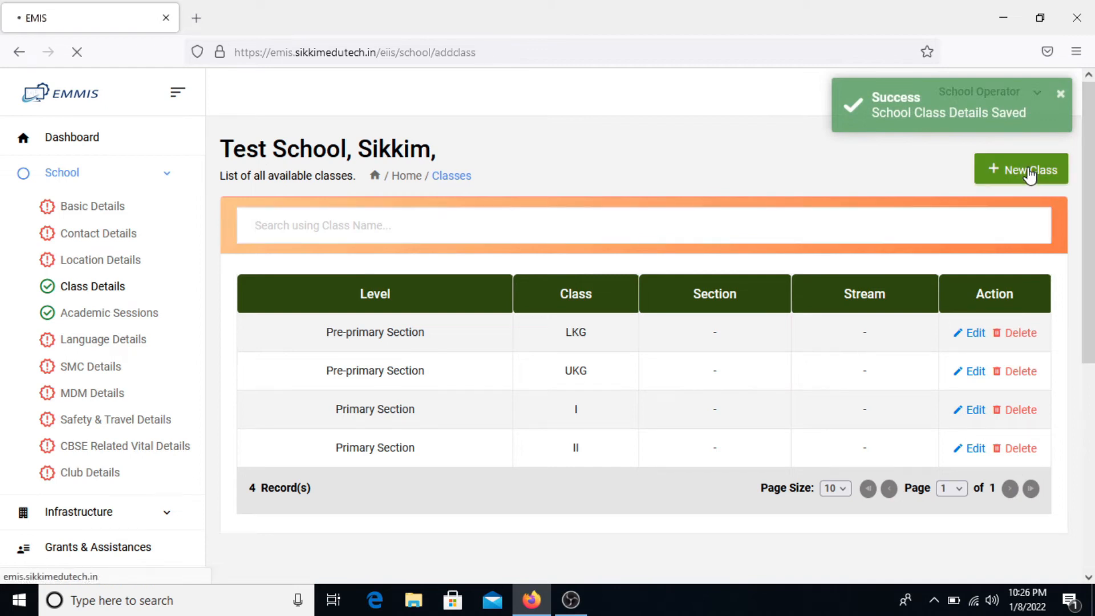
{"action": "left_click", "coordinate": [768, 244]}
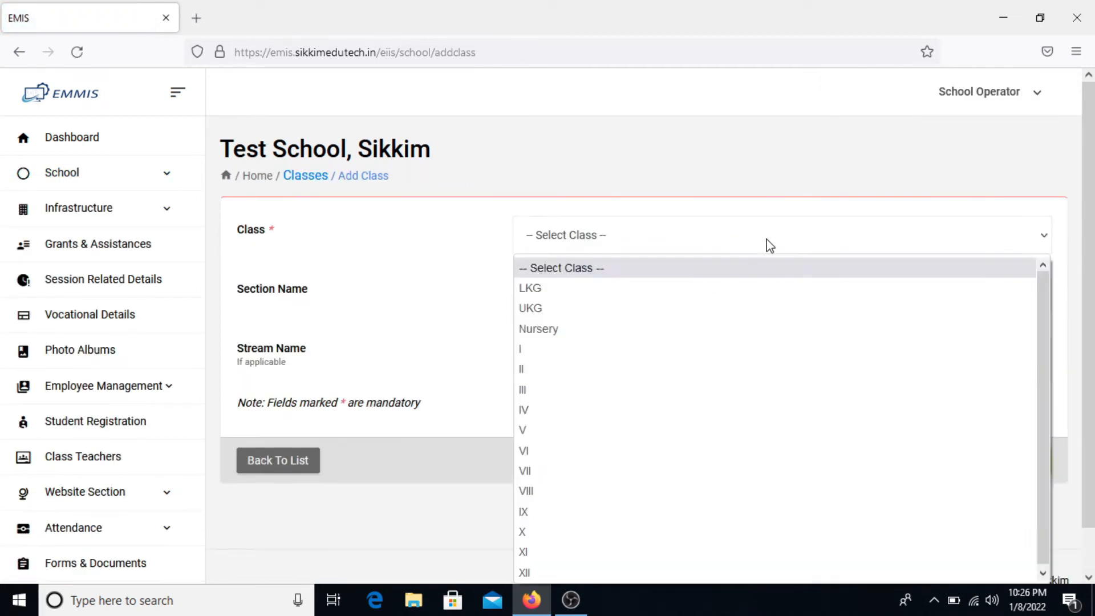
{"action": "left_click", "coordinate": [692, 390]}
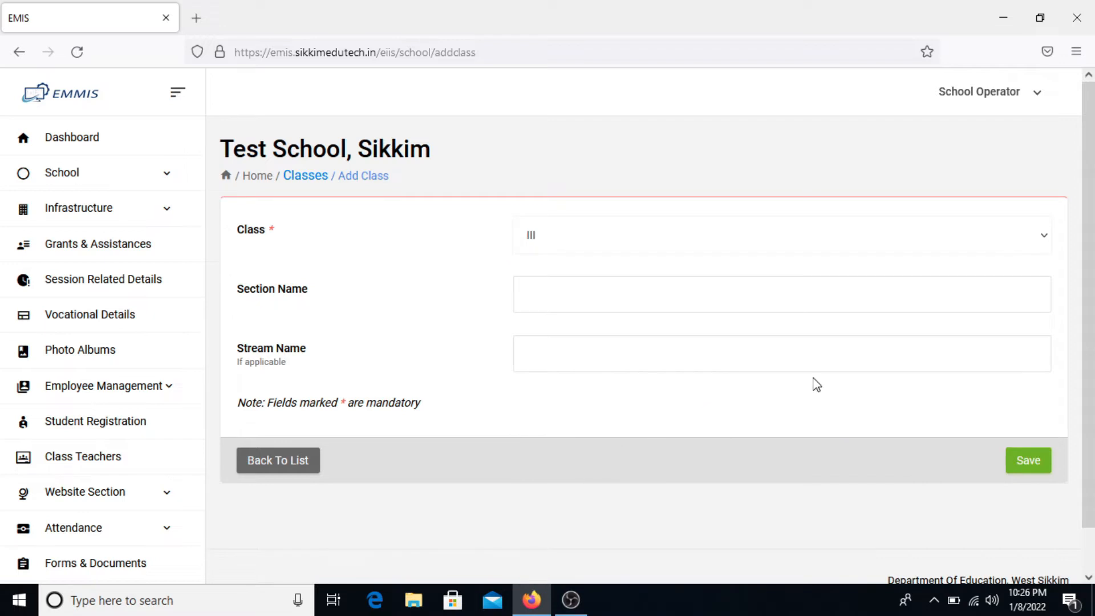
{"action": "left_click", "coordinate": [1021, 464]}
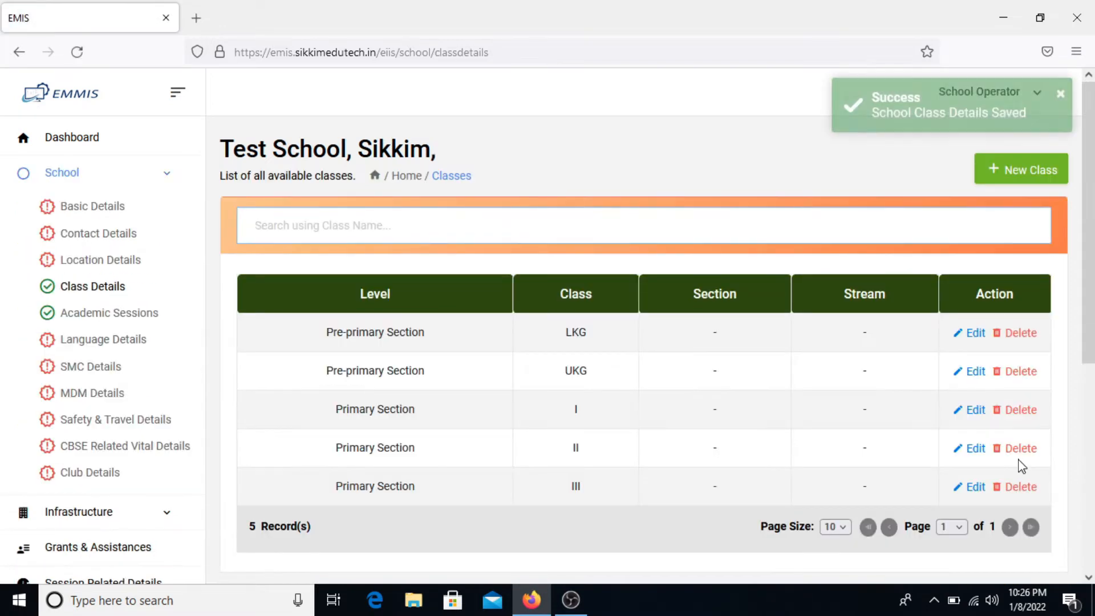
{"action": "left_click", "coordinate": [1032, 170]}
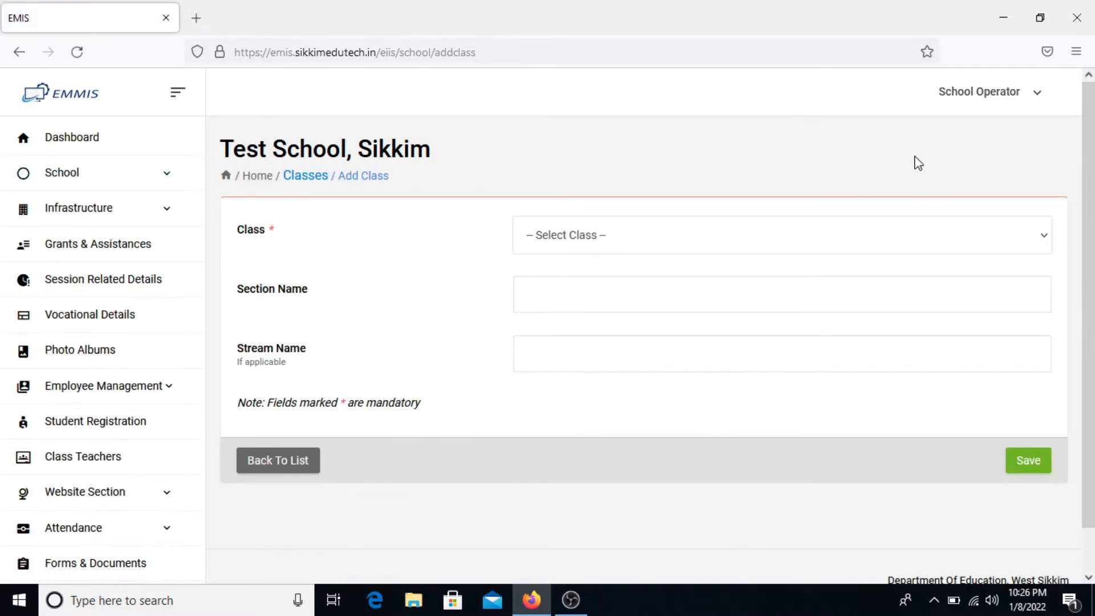
{"action": "left_click", "coordinate": [909, 251]}
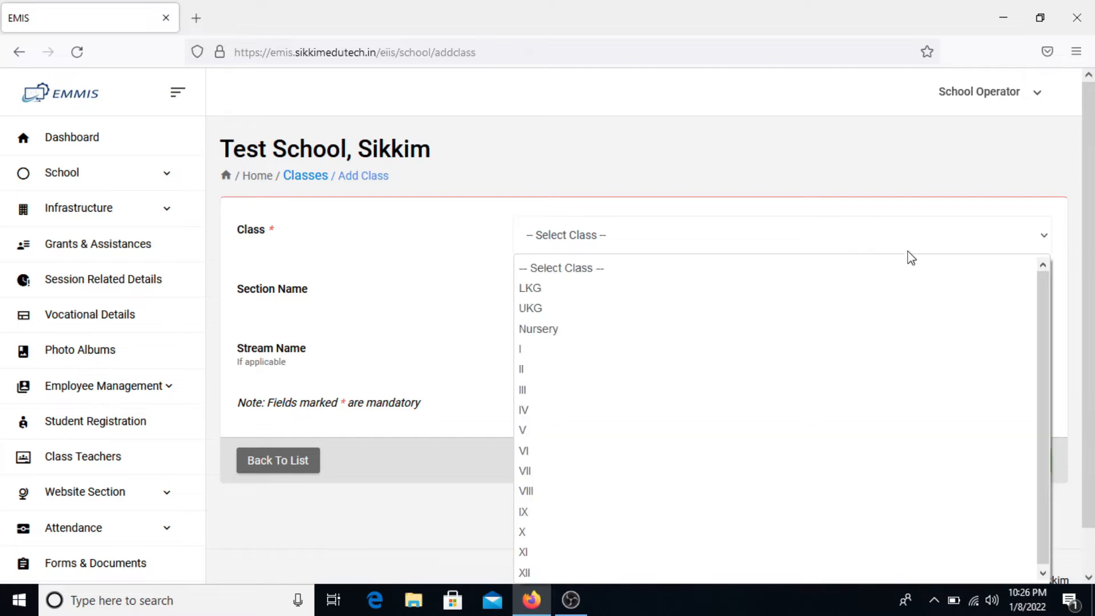
{"action": "left_click", "coordinate": [795, 459]}
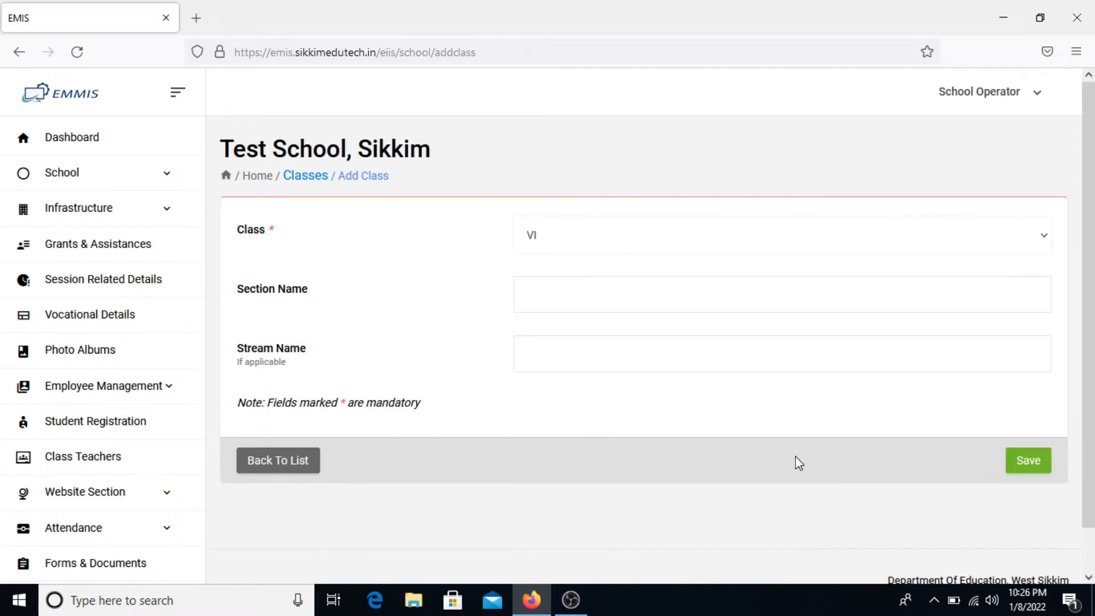
{"action": "left_click", "coordinate": [1010, 465]}
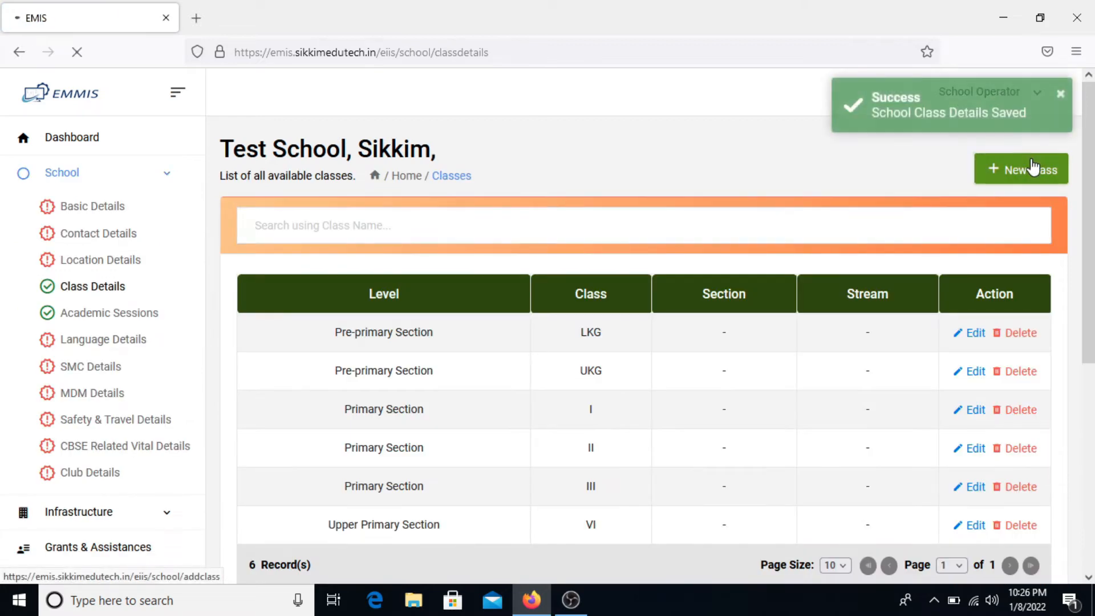
- Add class V, then retry VI, which is rejected as a duplicate
{"action": "left_click", "coordinate": [1032, 167]}
{"action": "left_click", "coordinate": [662, 252]}
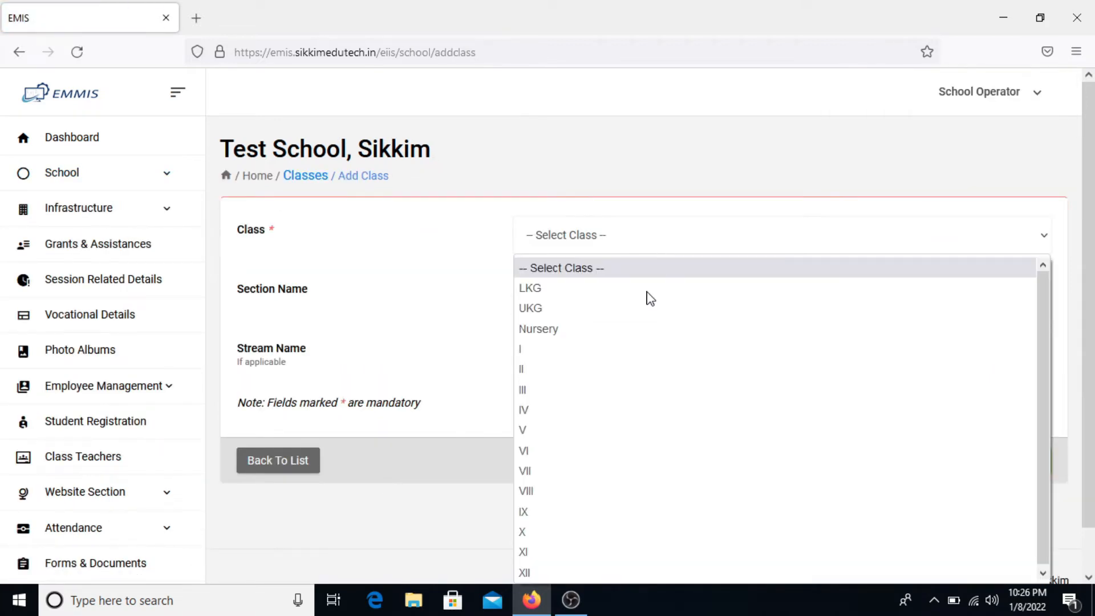
{"action": "left_click", "coordinate": [619, 430]}
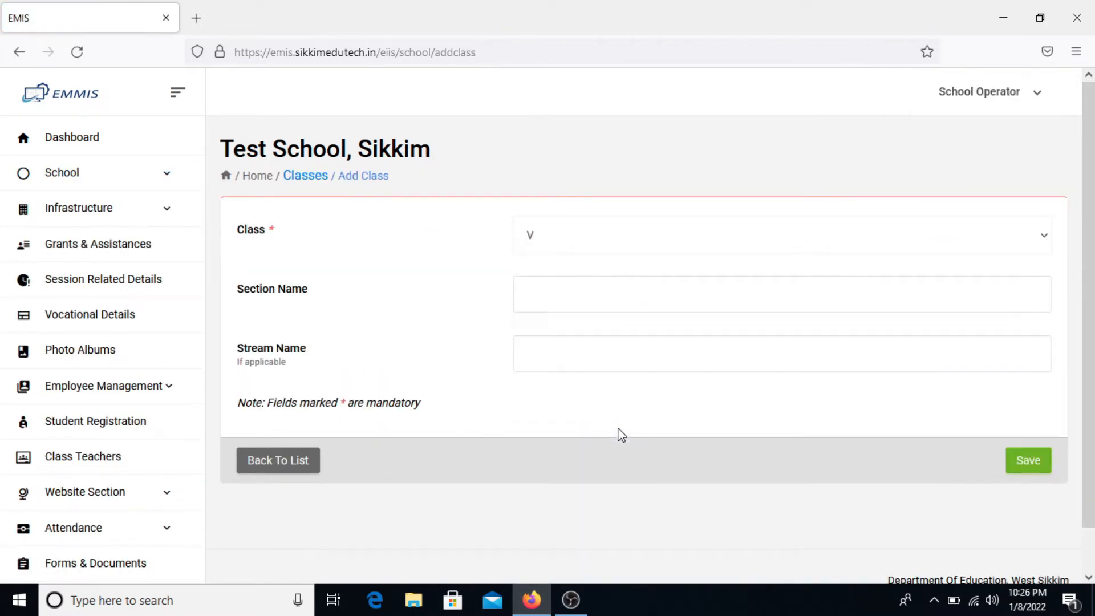
{"action": "left_click", "coordinate": [1027, 469]}
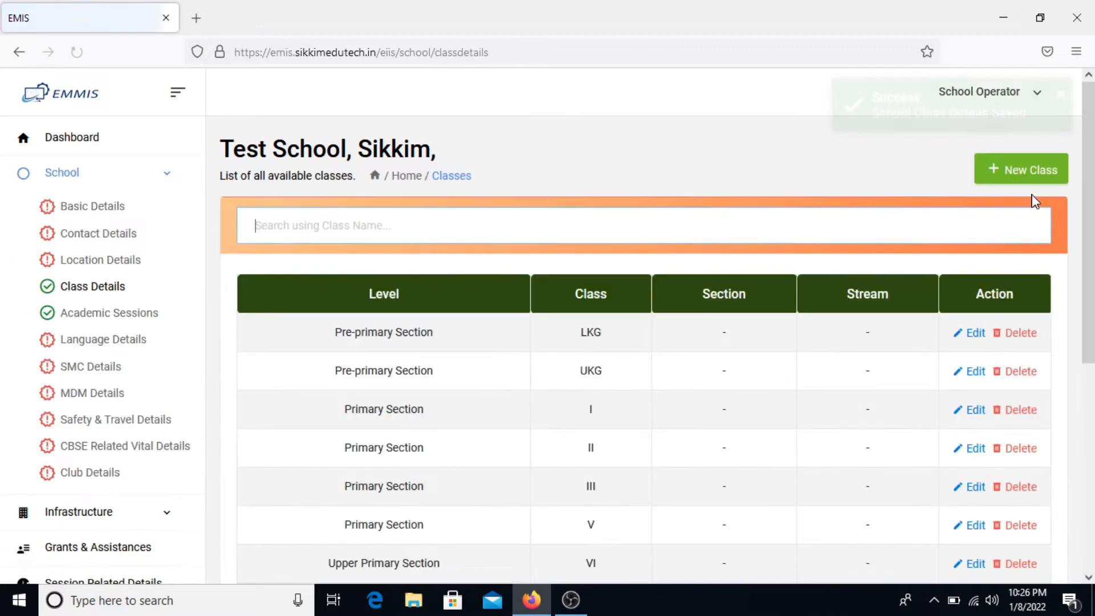
{"action": "left_click", "coordinate": [982, 169]}
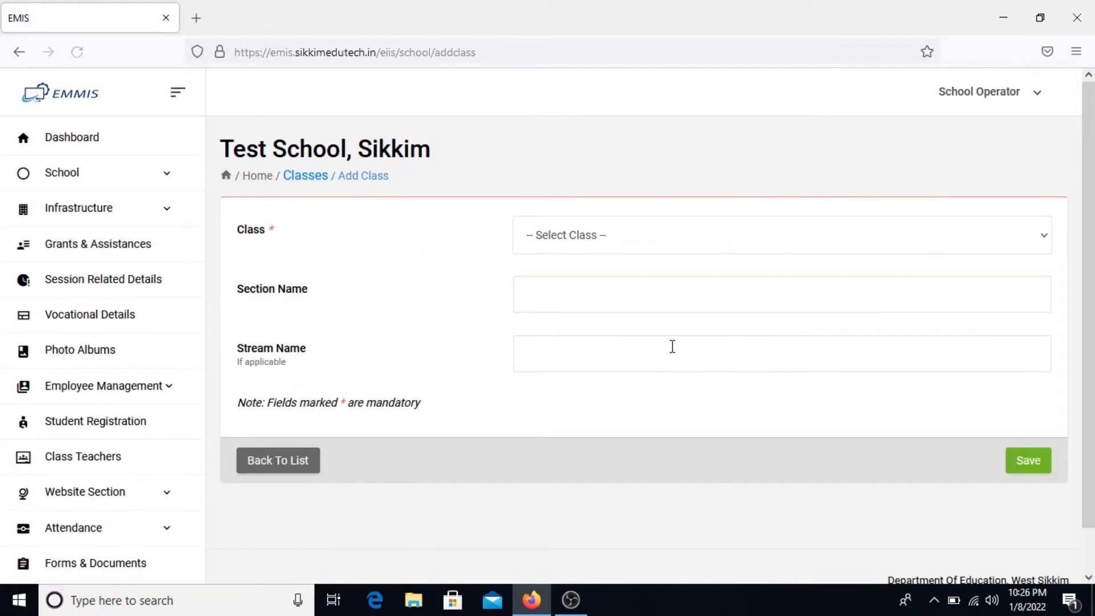
{"action": "left_click", "coordinate": [743, 238]}
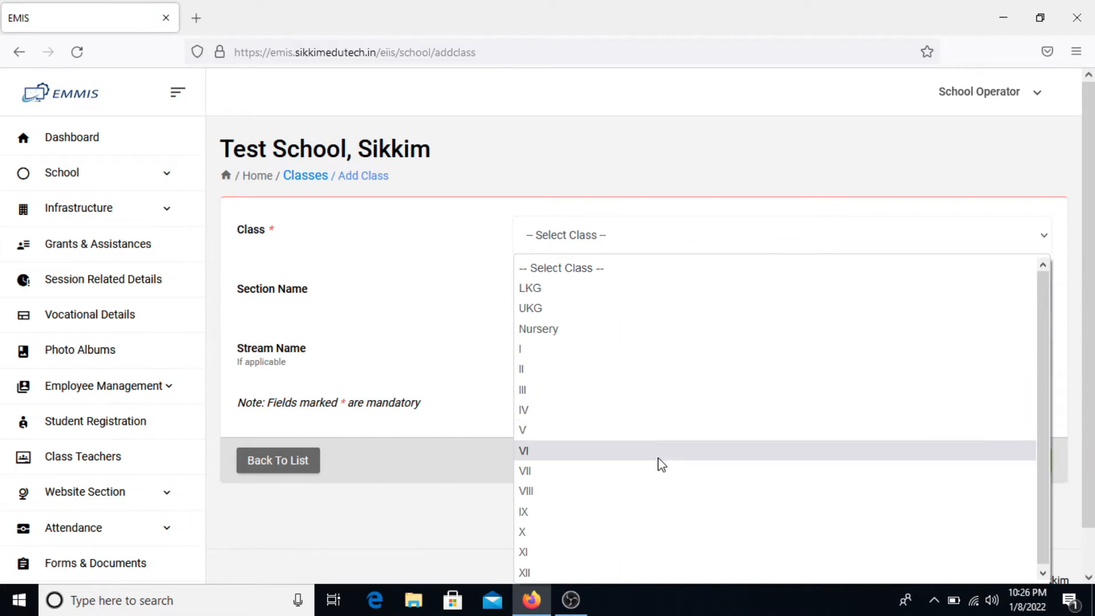
{"action": "left_click", "coordinate": [658, 453]}
{"action": "left_click", "coordinate": [1010, 460]}
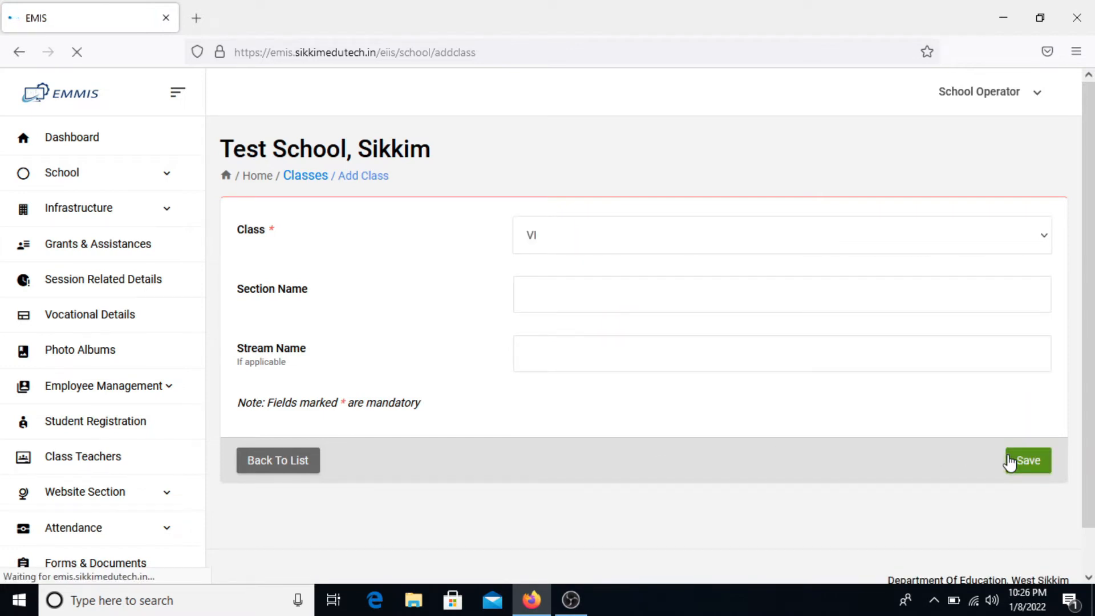
- Add the upper primary classes VII and VIII
{"action": "left_click", "coordinate": [953, 241]}
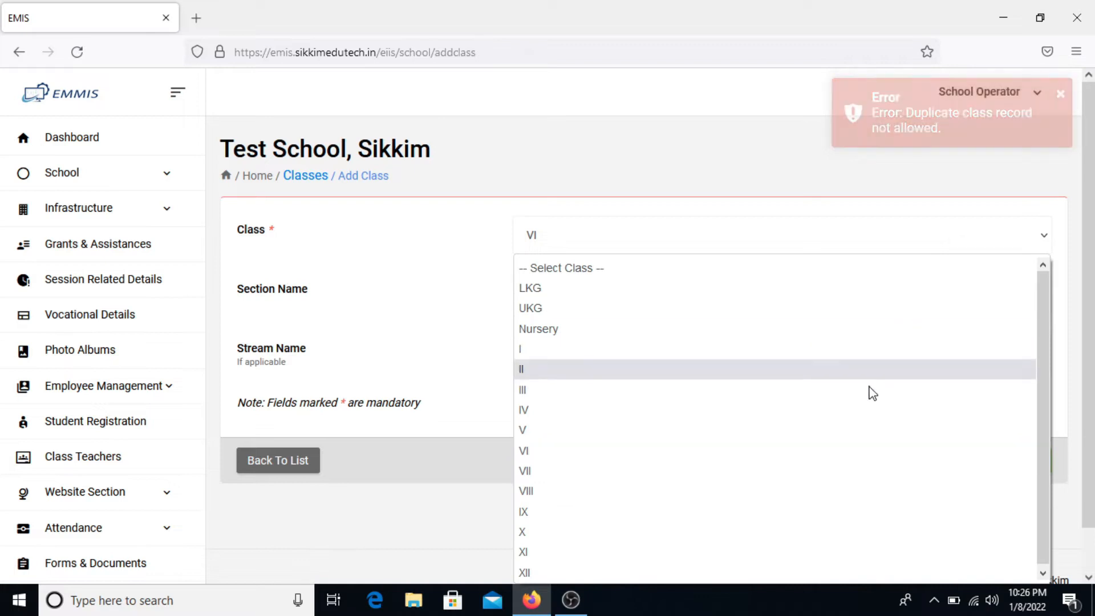
{"action": "left_click", "coordinate": [827, 479]}
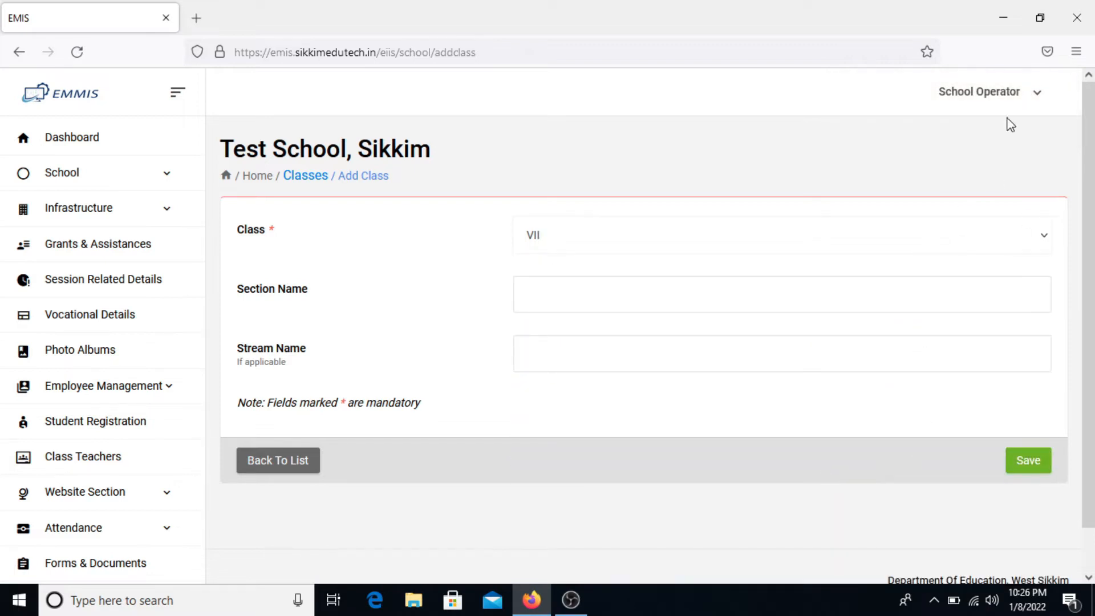
{"action": "left_click", "coordinate": [1024, 467]}
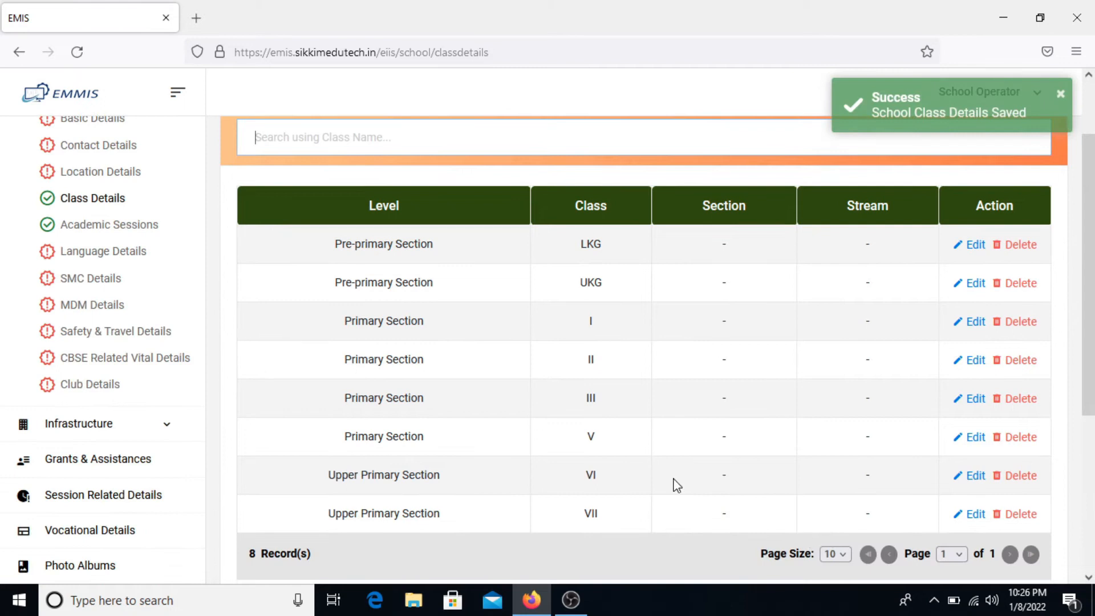
{"action": "scroll", "coordinate": [884, 336], "scroll_direction": "up", "scroll_amount": 2}
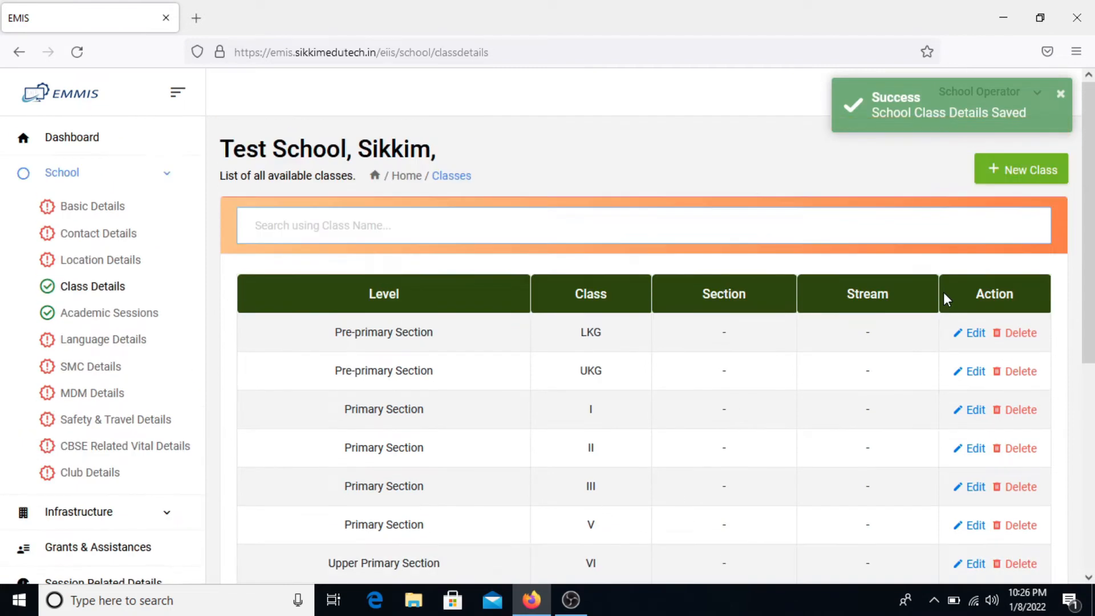
{"action": "left_click", "coordinate": [1034, 184]}
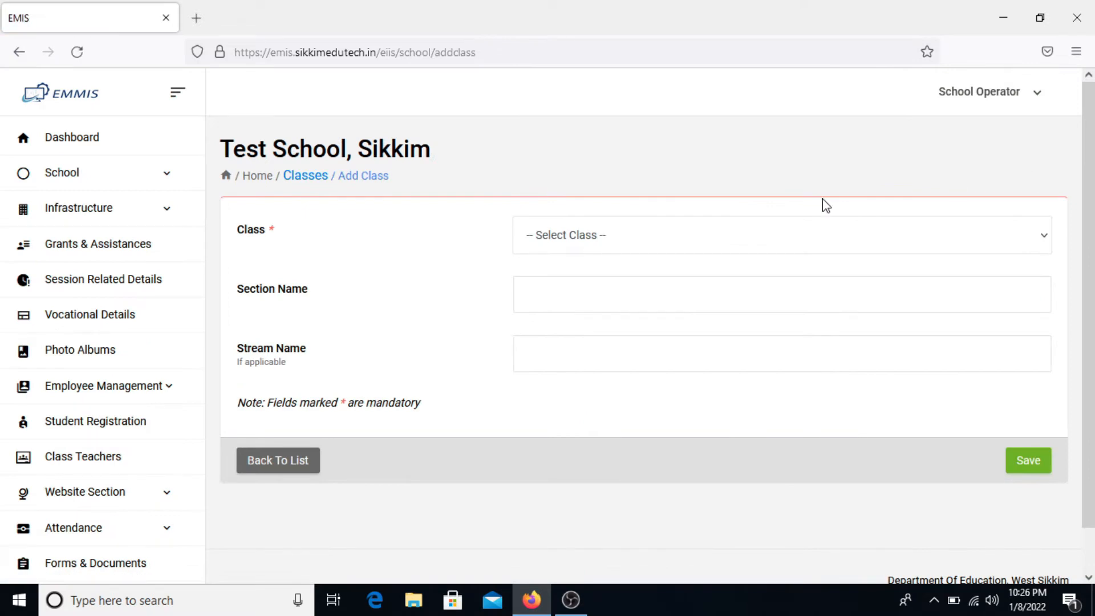
{"action": "left_click", "coordinate": [796, 237]}
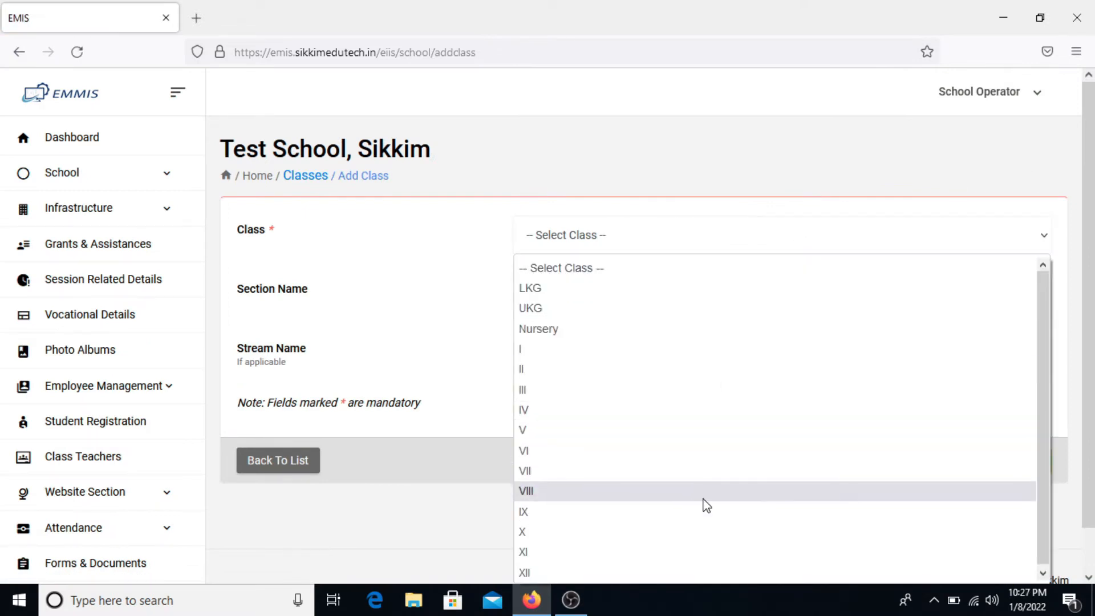
{"action": "left_click", "coordinate": [700, 491]}
{"action": "scroll", "coordinate": [730, 487], "scroll_direction": "down", "scroll_amount": 1}
{"action": "left_click", "coordinate": [1024, 419]}
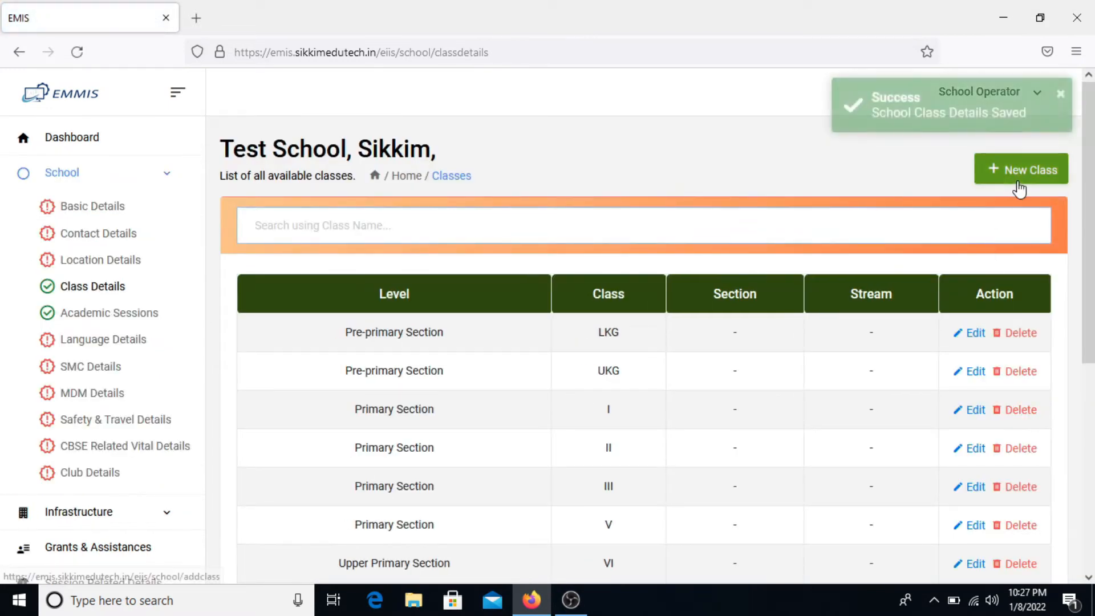
- Add secondary class X and review the 11 class records
{"action": "left_click", "coordinate": [1019, 188]}
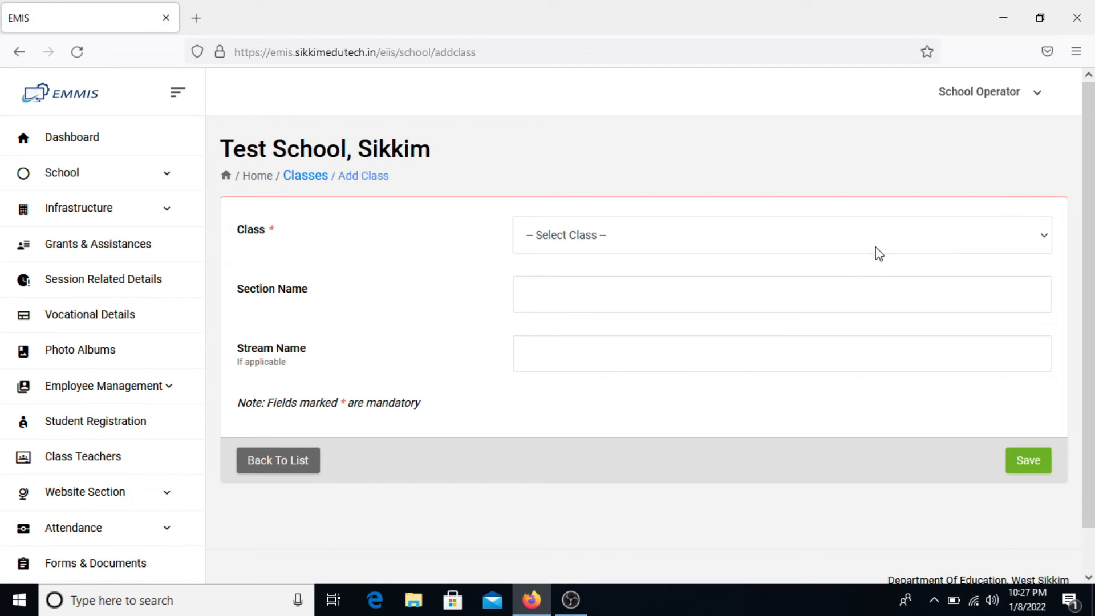
{"action": "left_click", "coordinate": [876, 250]}
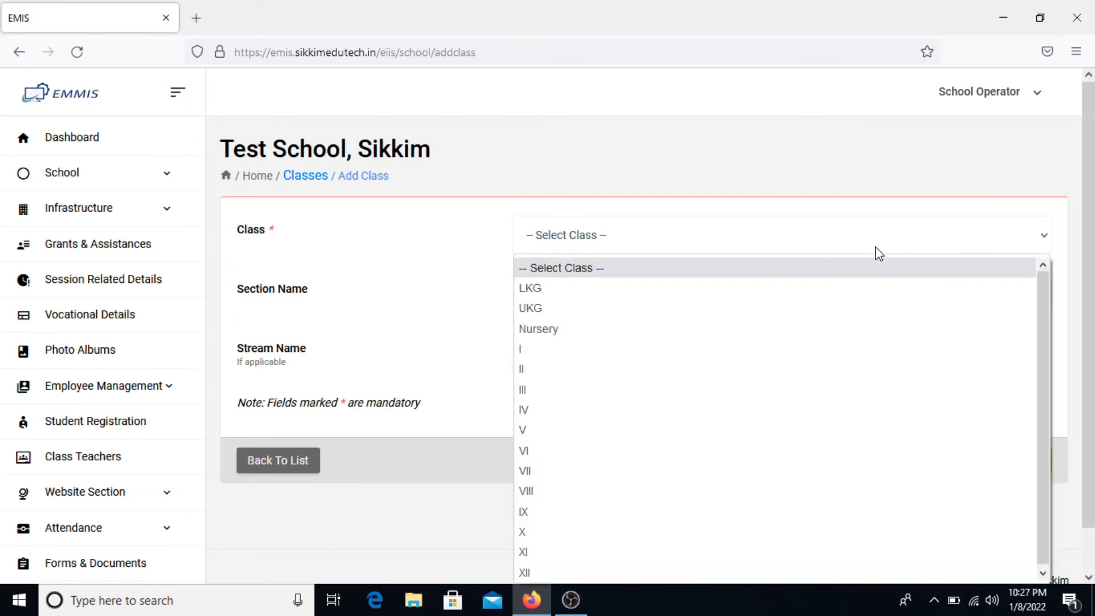
{"action": "left_click", "coordinate": [707, 538]}
{"action": "left_click", "coordinate": [781, 310]}
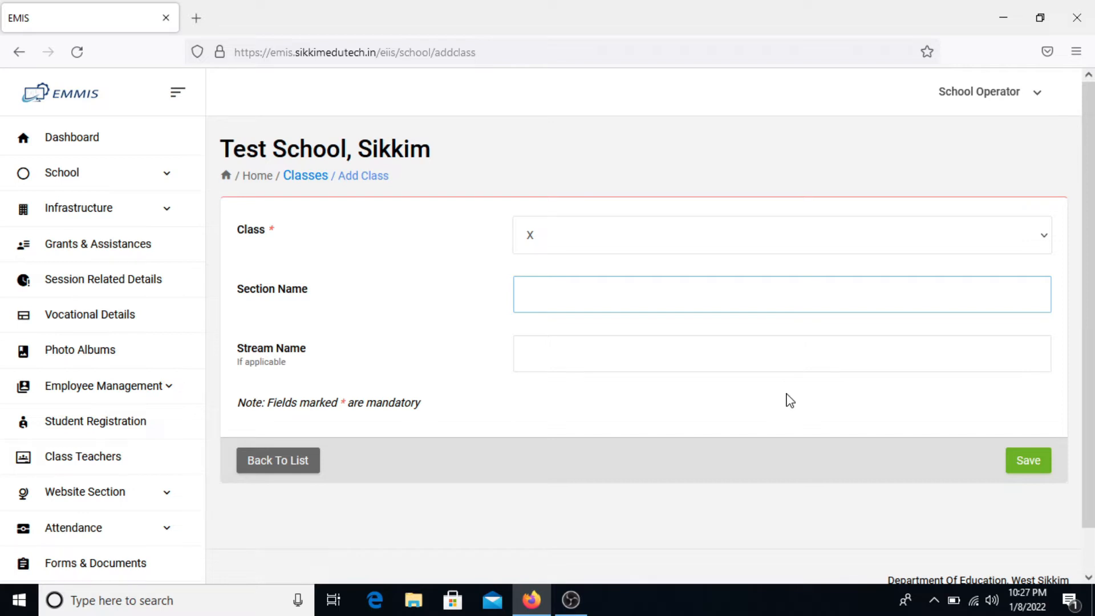
{"action": "left_click", "coordinate": [1033, 470]}
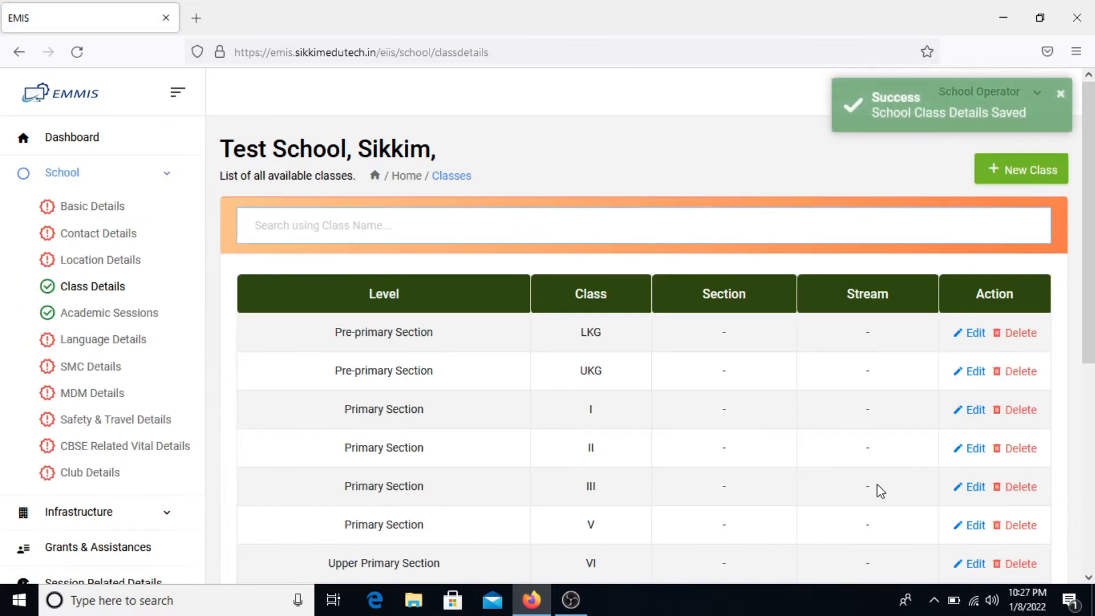
{"action": "scroll", "coordinate": [789, 514], "scroll_direction": "down", "scroll_amount": 3}
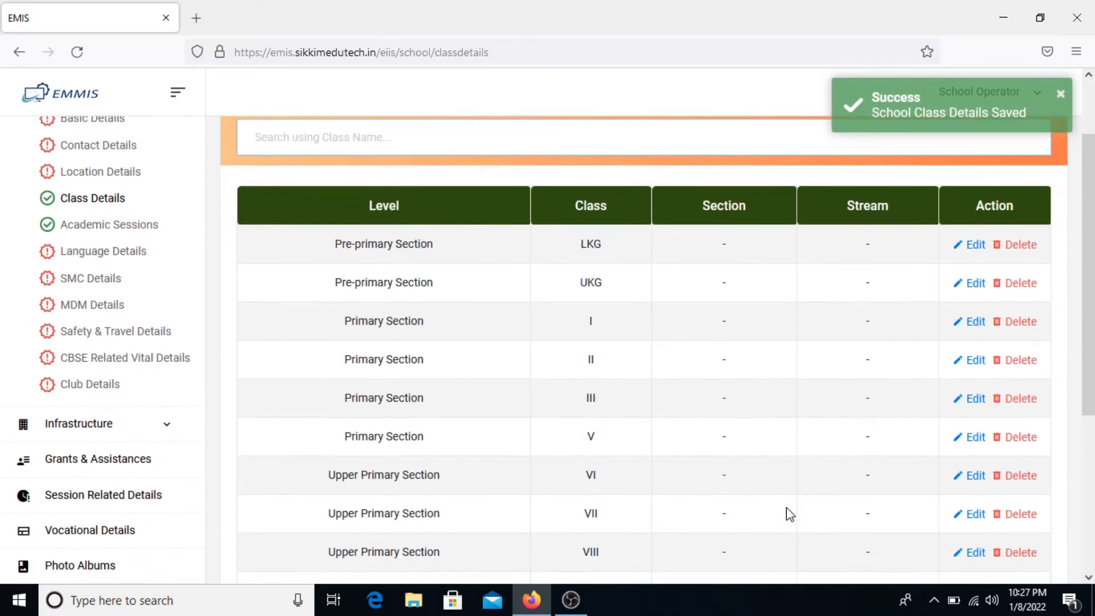
{"action": "scroll", "coordinate": [790, 515], "scroll_direction": "down", "scroll_amount": 2}
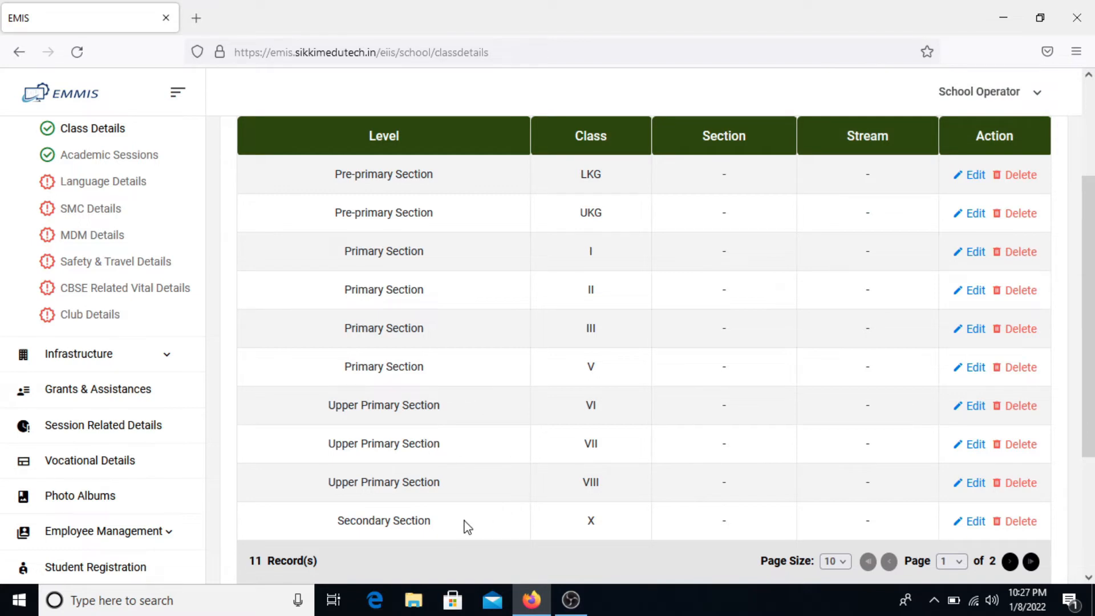
{"action": "scroll", "coordinate": [467, 528], "scroll_direction": "up", "scroll_amount": 1}
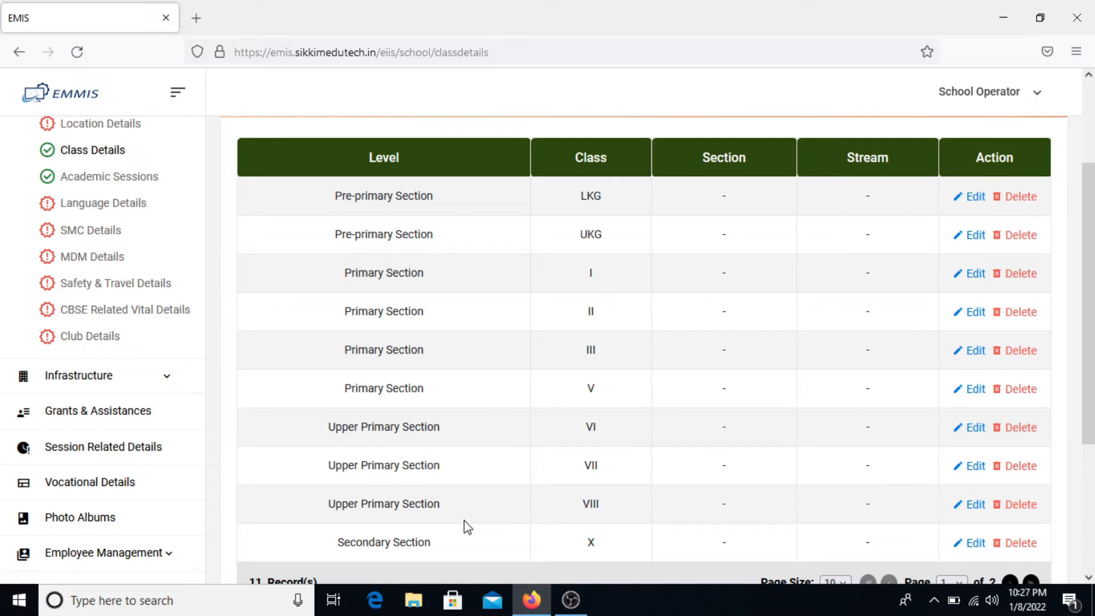
{"action": "scroll", "coordinate": [467, 528], "scroll_direction": "up", "scroll_amount": 3}
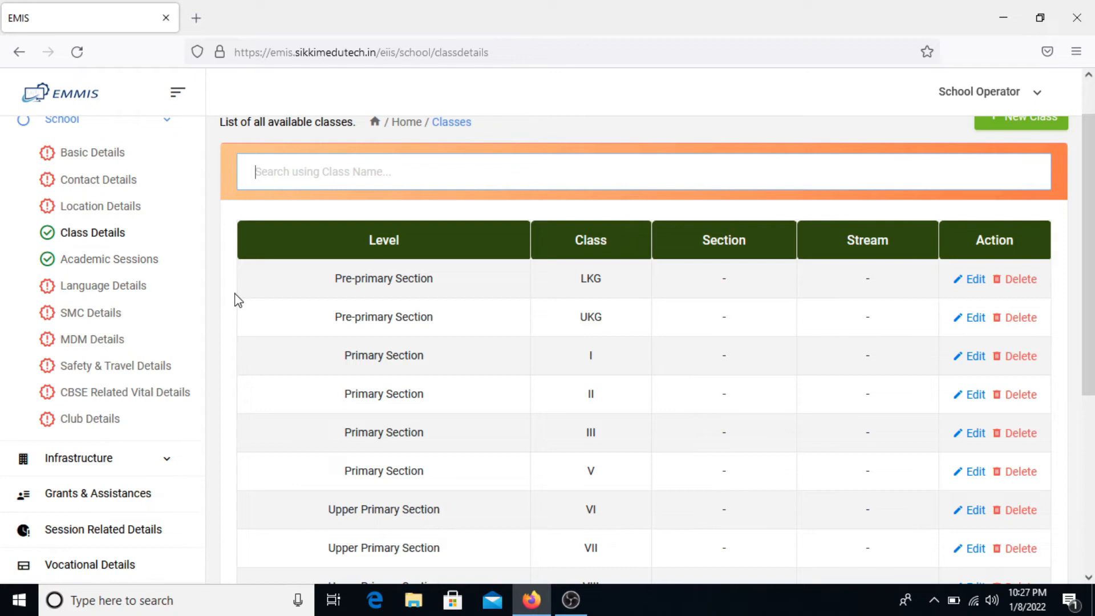
{"action": "scroll", "coordinate": [237, 300], "scroll_direction": "up", "scroll_amount": 2}
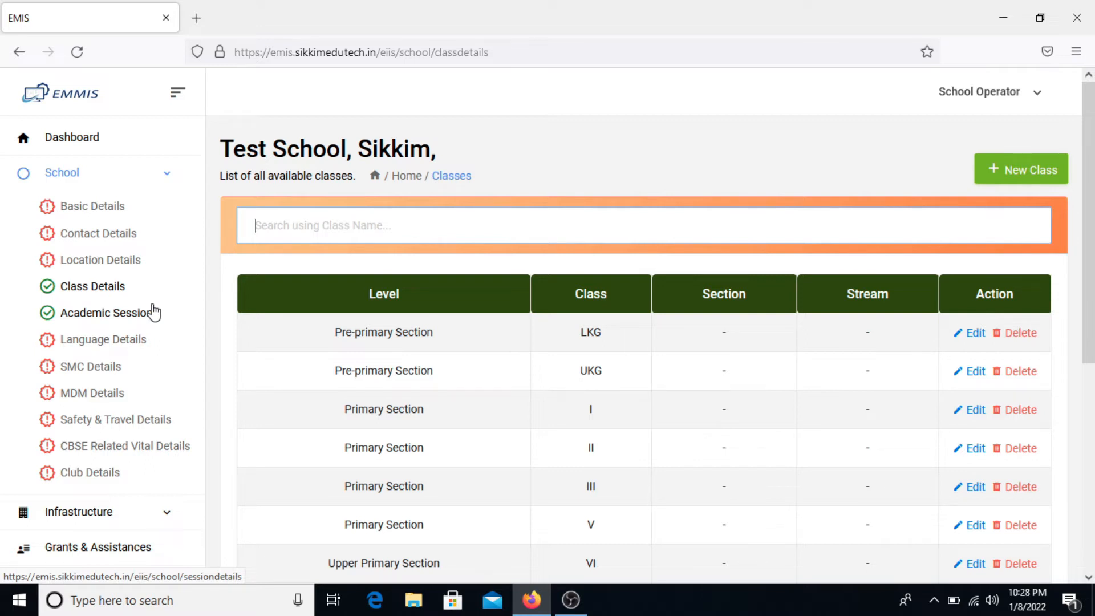
{"action": "left_click", "coordinate": [98, 150]}
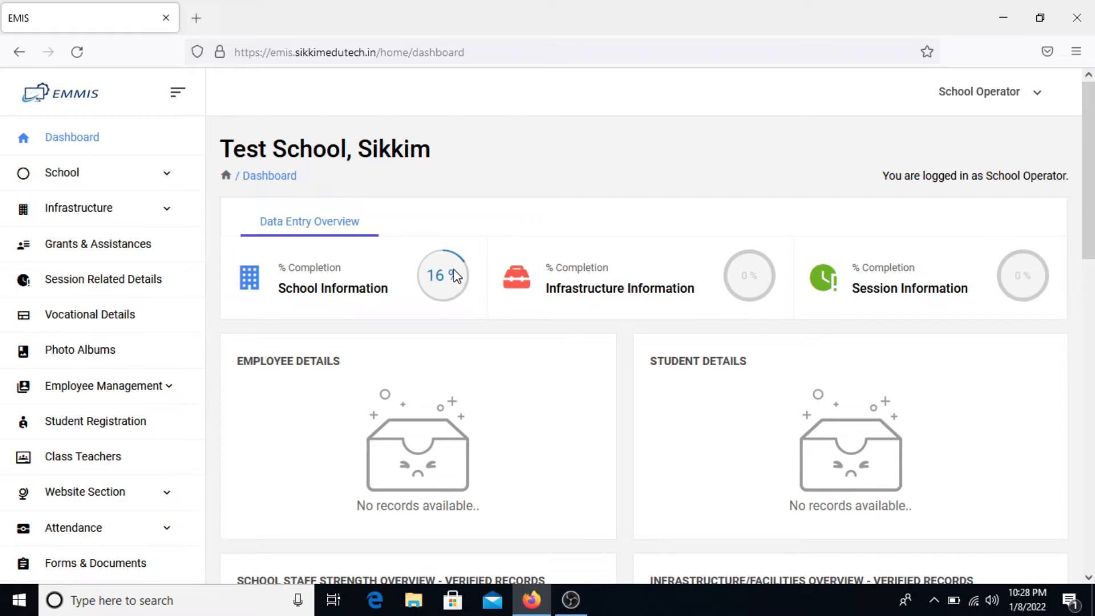
- Expand the School menu on the Dashboard to list its sub-pages, such as Basic Details
{"action": "left_click", "coordinate": [142, 186]}
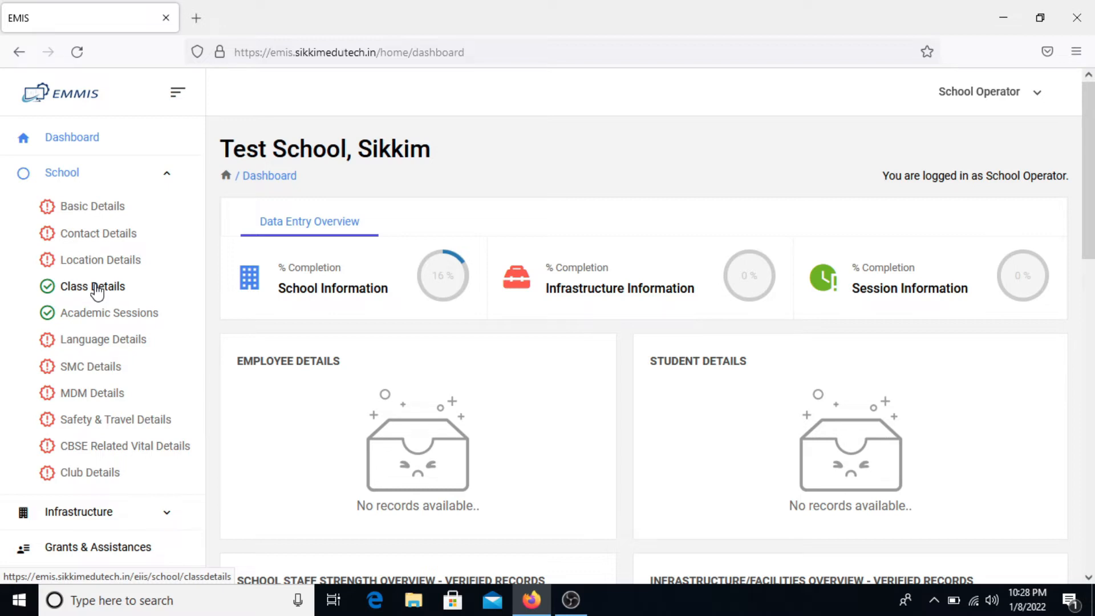
- In Basic Details, set category to Secondary/Sr. Sec. (grades 1–10) and type to Co-educational
{"action": "left_click", "coordinate": [106, 214]}
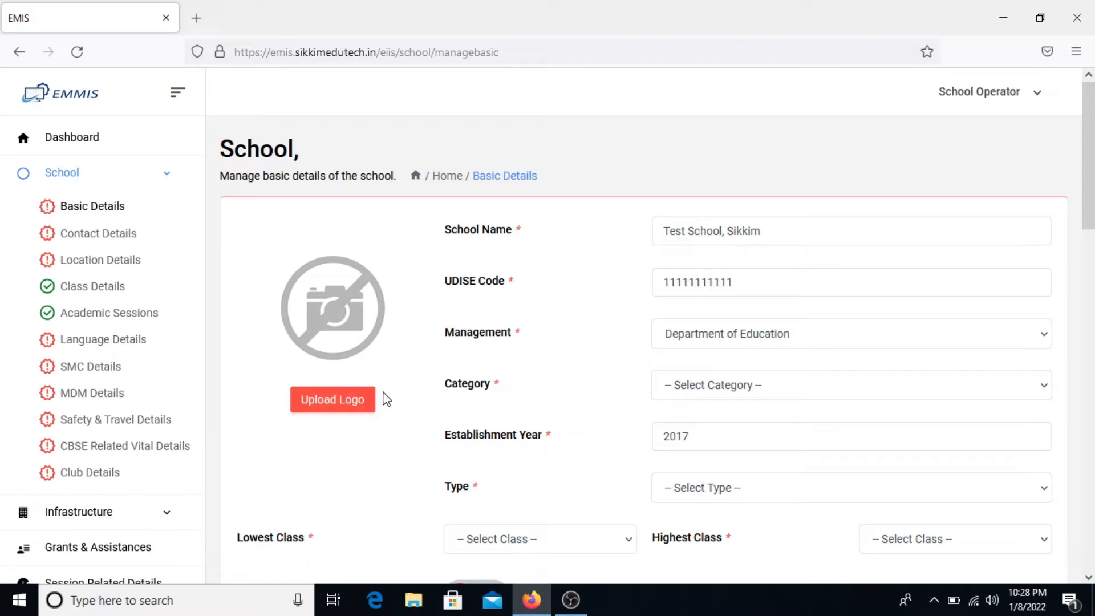
{"action": "scroll", "coordinate": [326, 353], "scroll_direction": "down", "scroll_amount": 1}
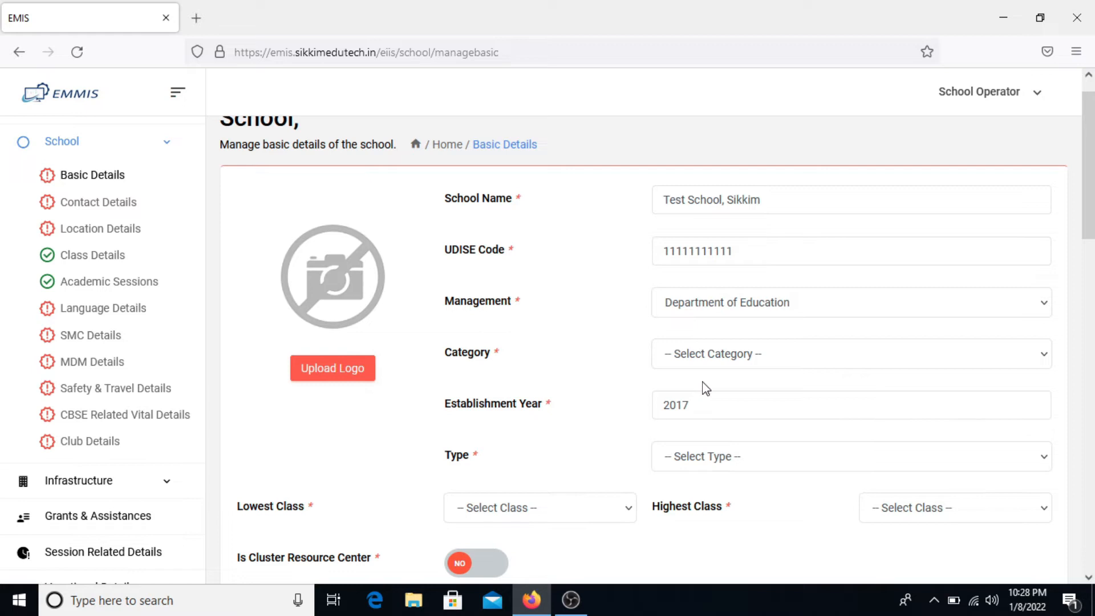
{"action": "left_click", "coordinate": [734, 359]}
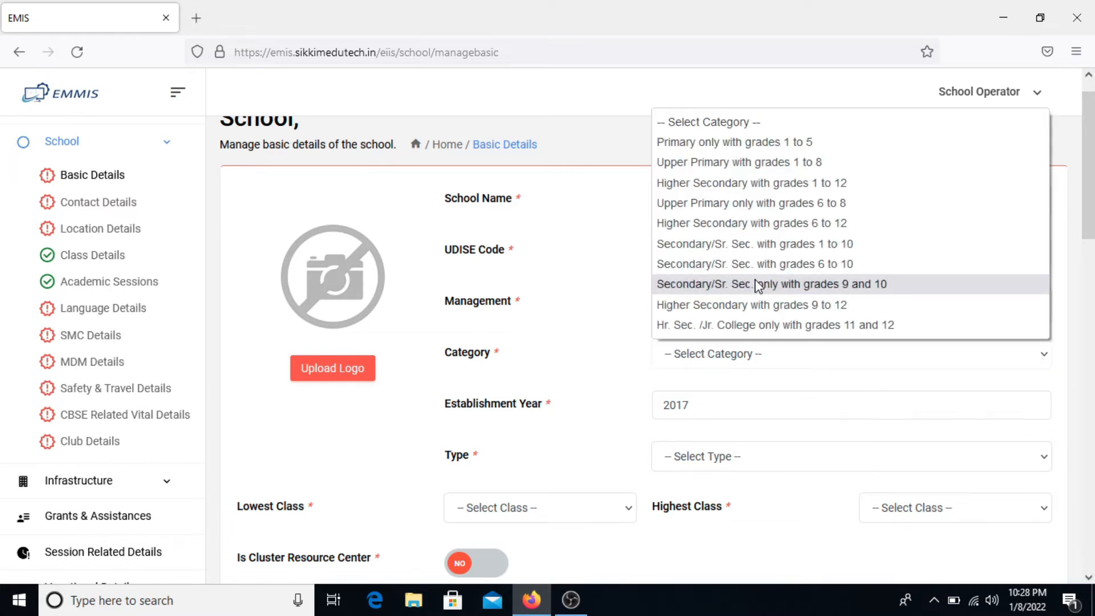
{"action": "left_click", "coordinate": [815, 246]}
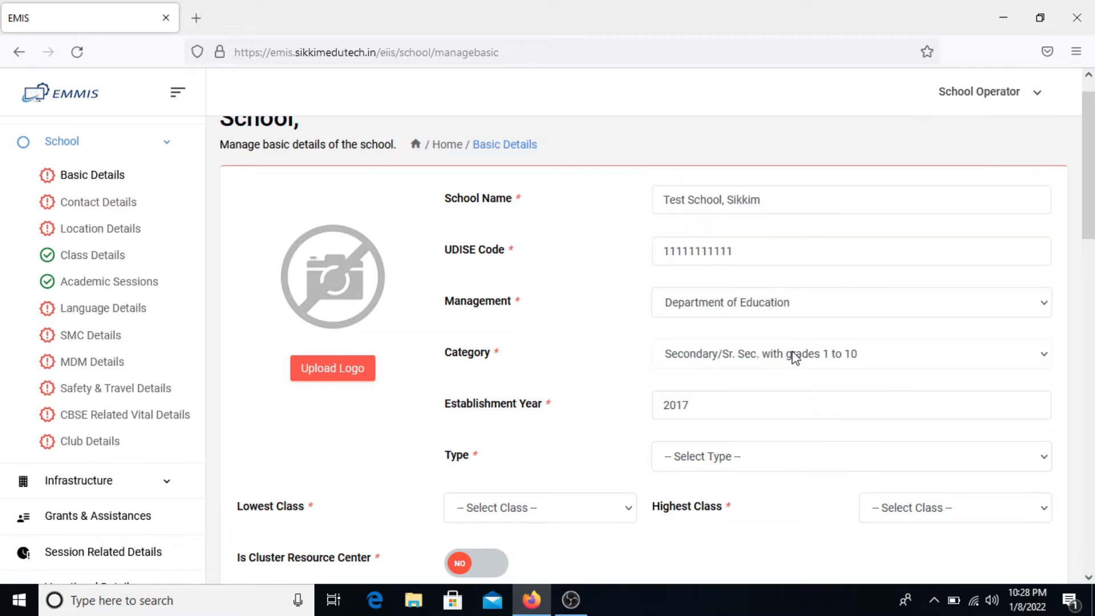
{"action": "scroll", "coordinate": [730, 427], "scroll_direction": "down", "scroll_amount": 3}
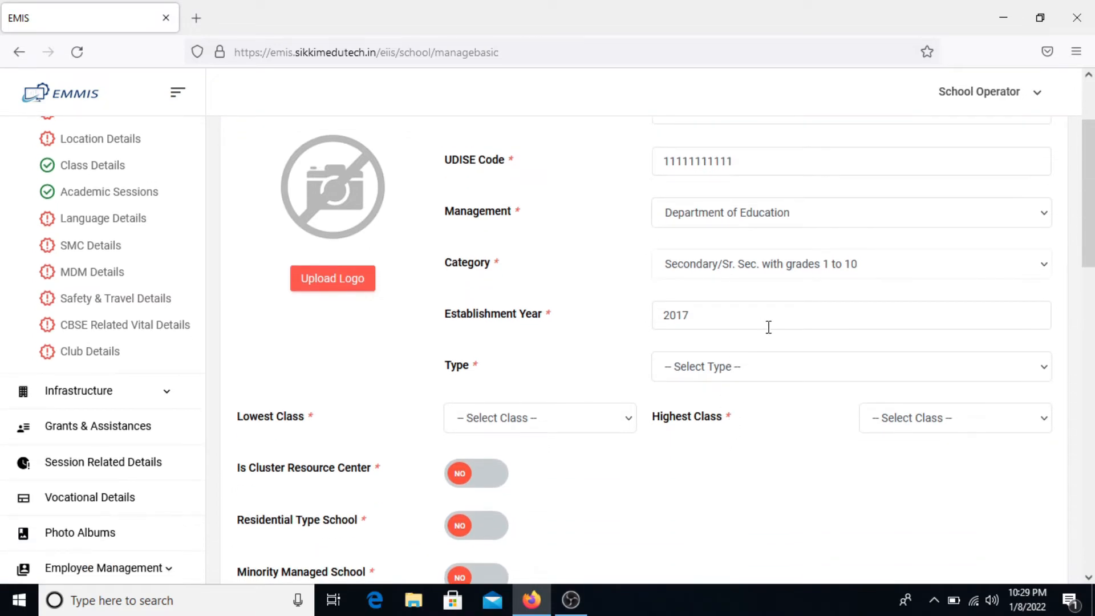
{"action": "left_click", "coordinate": [756, 380]}
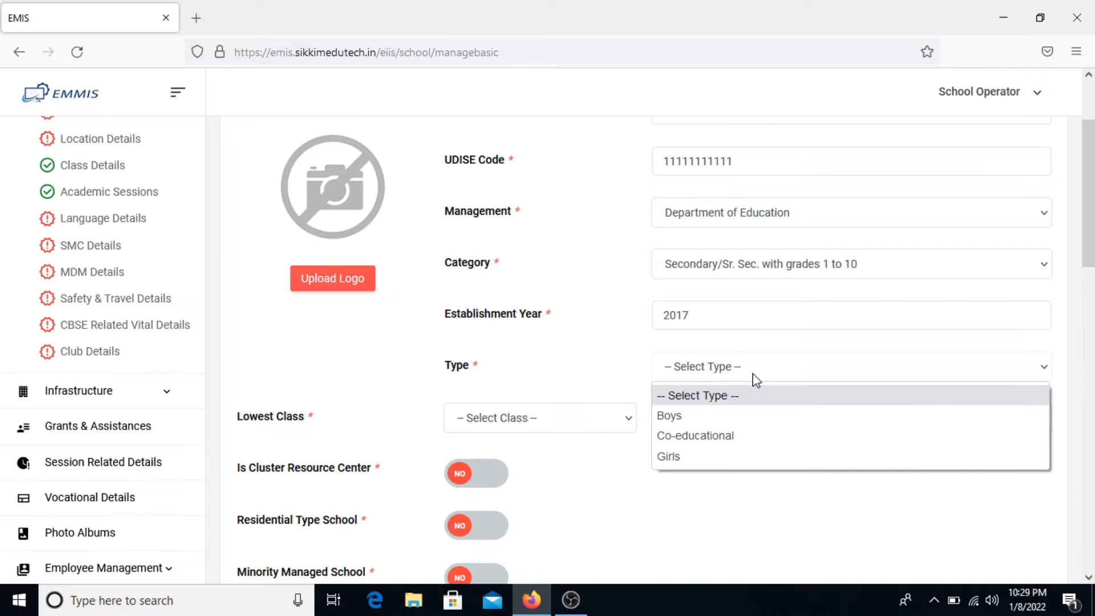
{"action": "left_click", "coordinate": [744, 451]}
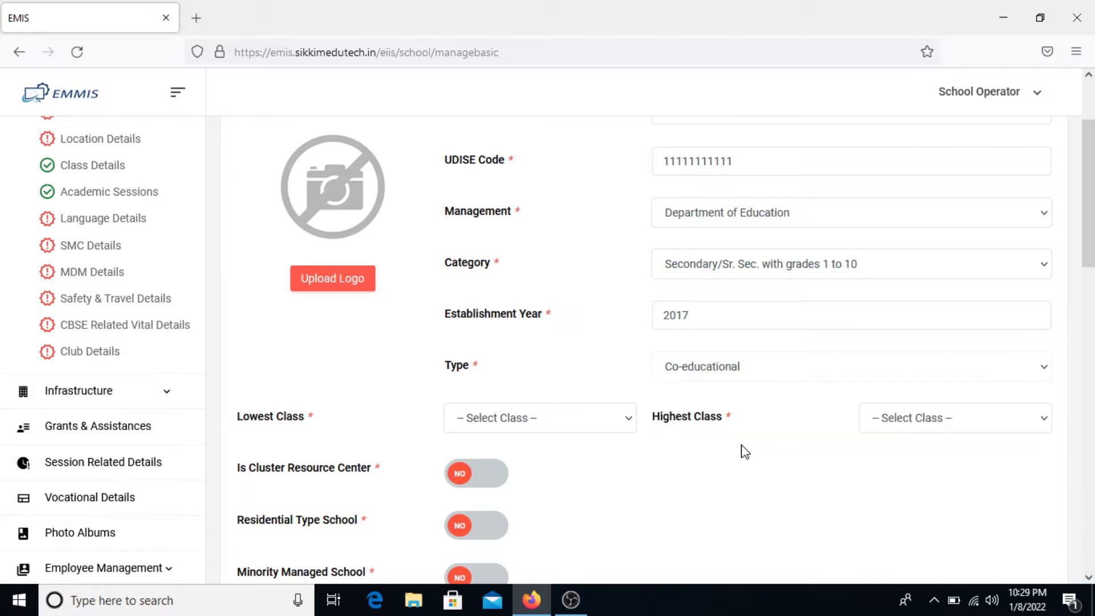
{"action": "scroll", "coordinate": [744, 451], "scroll_direction": "down", "scroll_amount": 1}
- Set Lowest Class to LKG (correcting from UKG) and Highest Class to X
{"action": "left_click", "coordinate": [627, 380]}
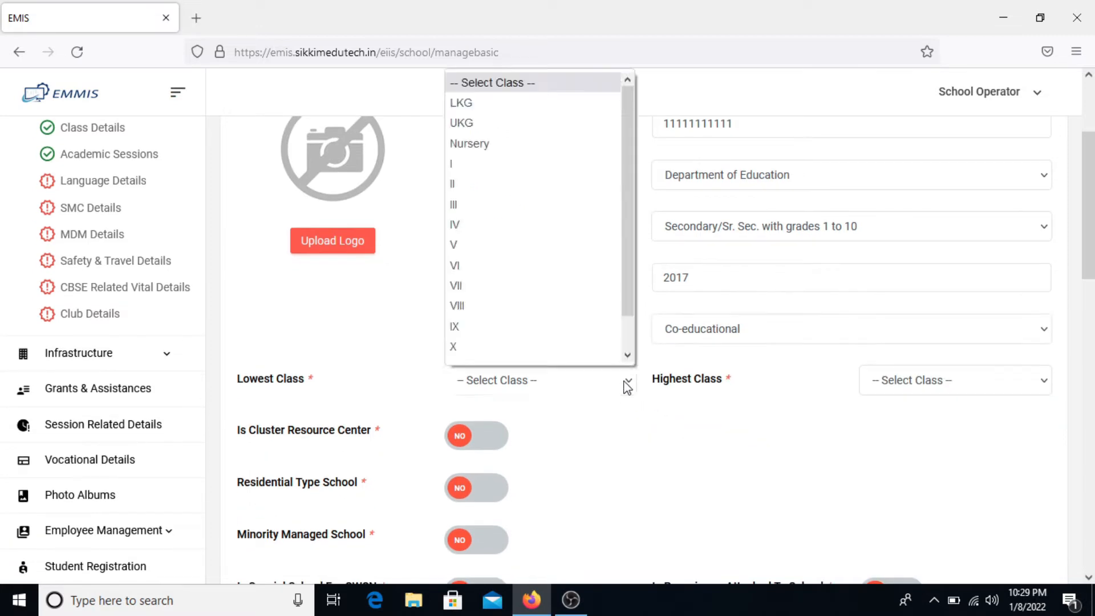
{"action": "left_click", "coordinate": [559, 122]}
{"action": "left_click", "coordinate": [550, 387]}
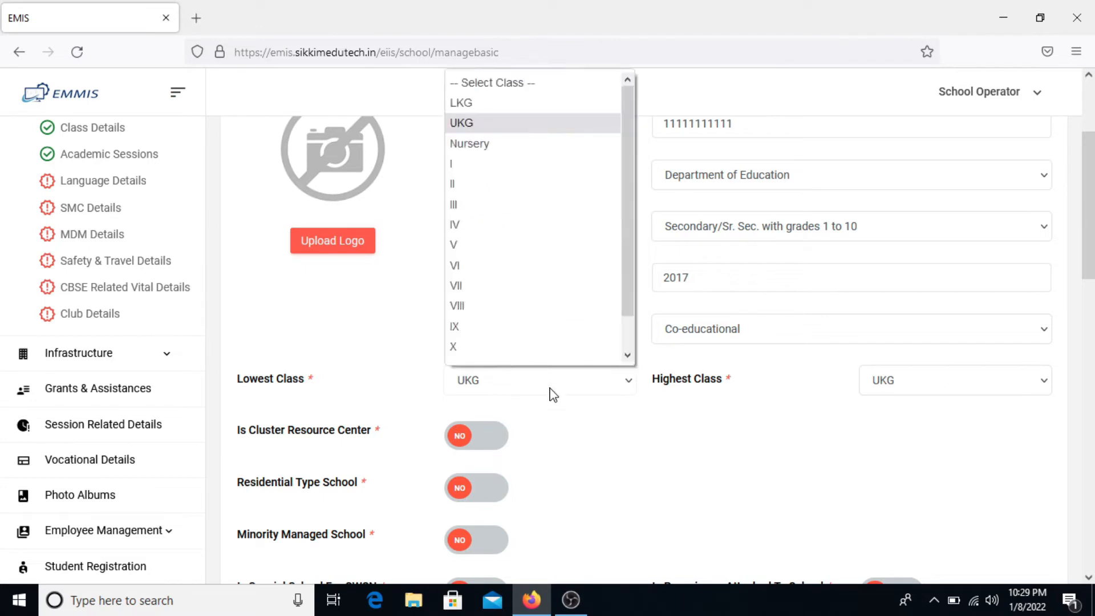
{"action": "left_click", "coordinate": [548, 109]}
{"action": "left_click", "coordinate": [926, 381]}
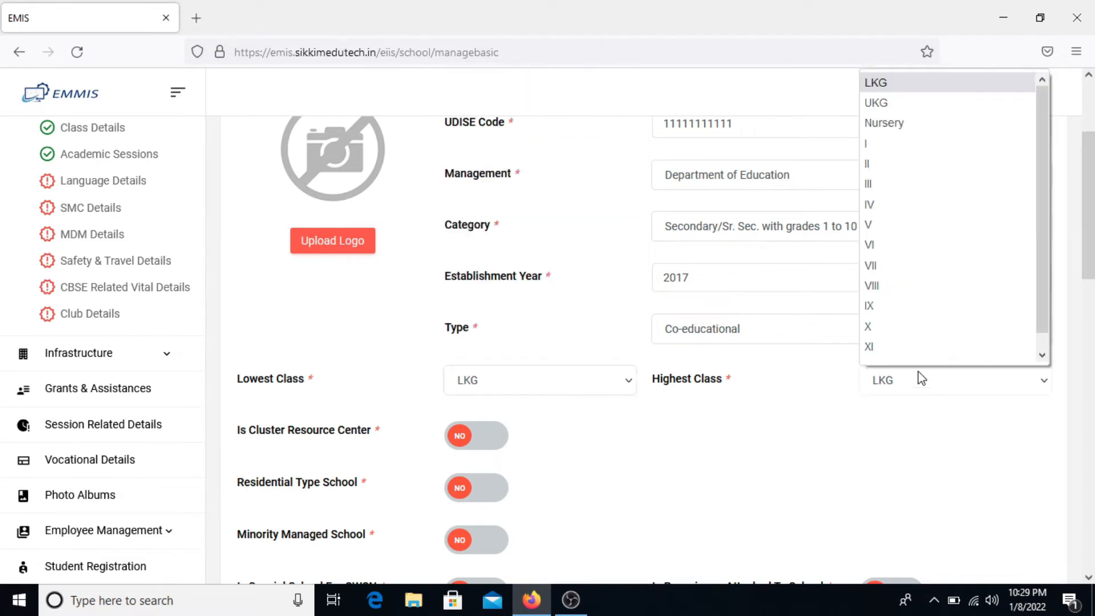
{"action": "scroll", "coordinate": [909, 323], "scroll_direction": "down", "scroll_amount": 1}
{"action": "left_click", "coordinate": [907, 318]}
{"action": "scroll", "coordinate": [758, 487], "scroll_direction": "down", "scroll_amount": 2}
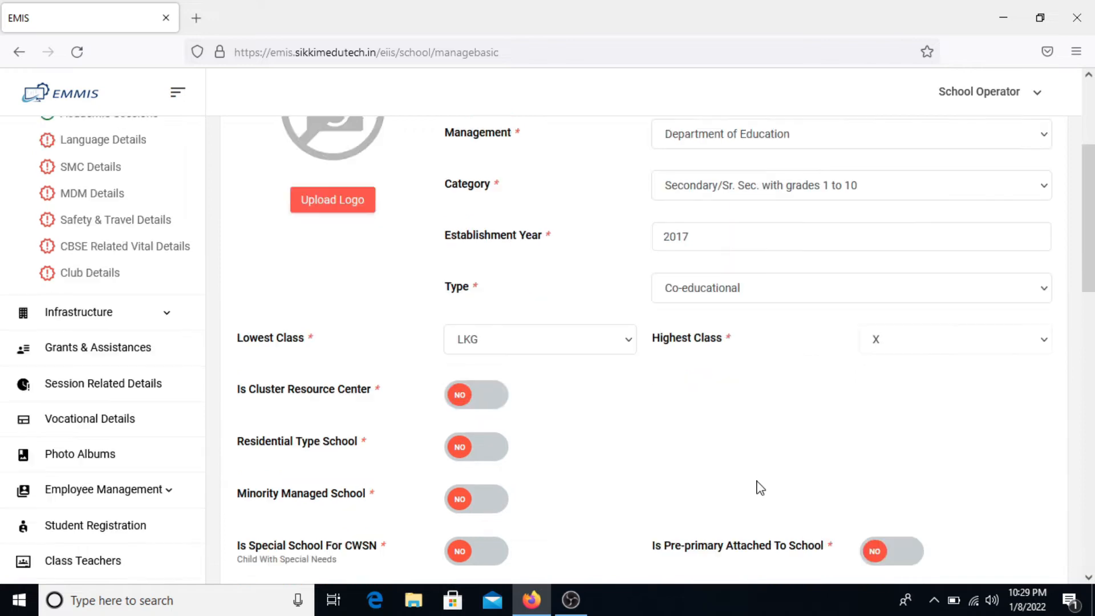
{"action": "scroll", "coordinate": [758, 486], "scroll_direction": "down", "scroll_amount": 1}
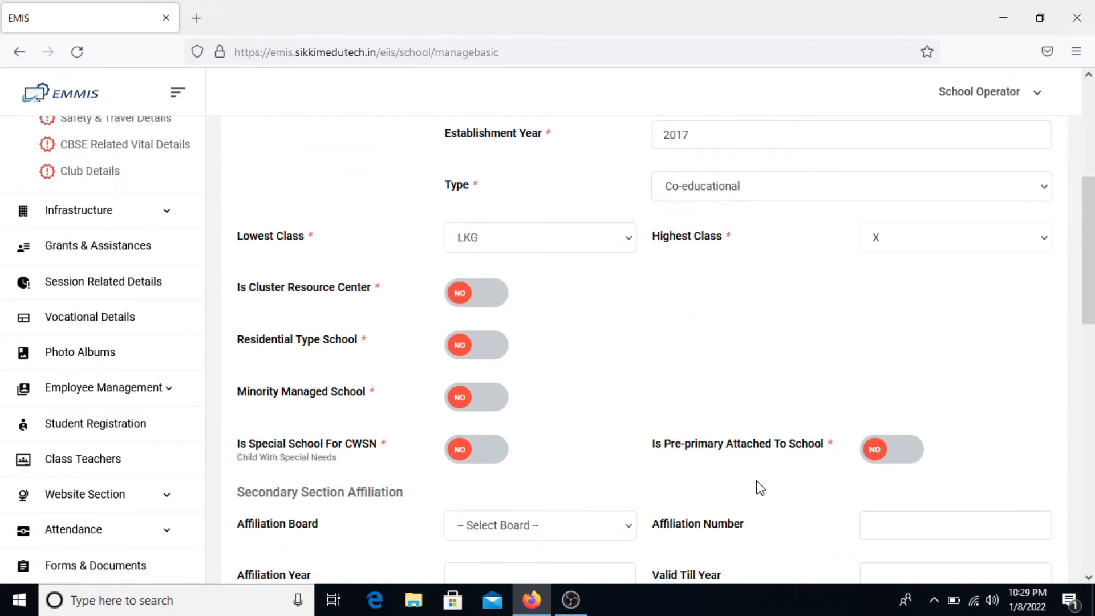
- Leave Cluster Resource Center at NO and switch Pre-primary Attached To School to YES
{"action": "left_click", "coordinate": [484, 306]}
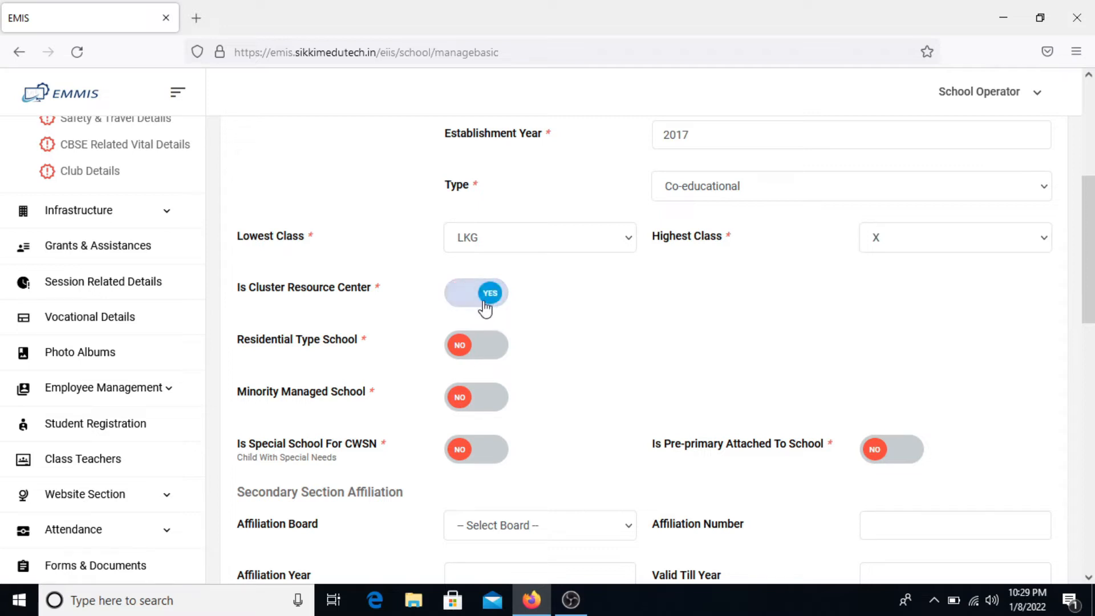
{"action": "left_click", "coordinate": [469, 301]}
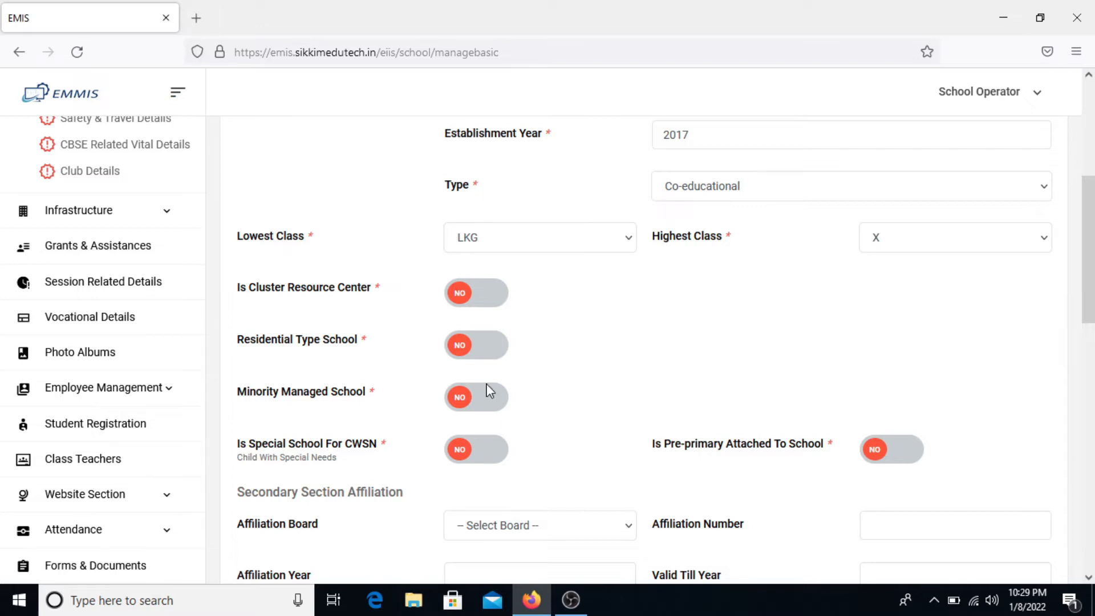
{"action": "scroll", "coordinate": [488, 421], "scroll_direction": "down", "scroll_amount": 1}
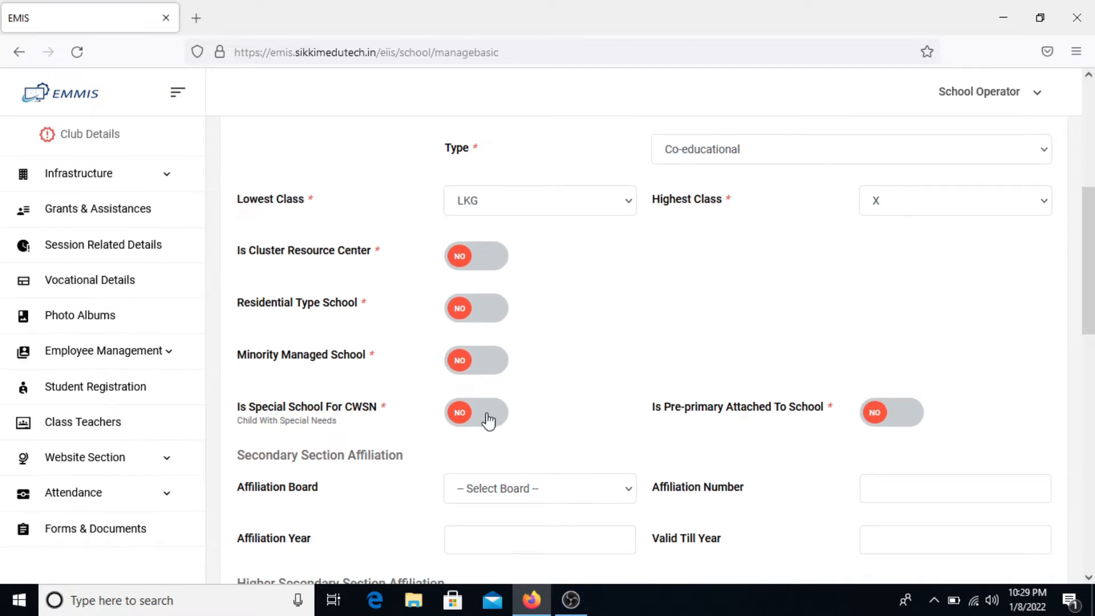
{"action": "scroll", "coordinate": [488, 421], "scroll_direction": "down", "scroll_amount": 1}
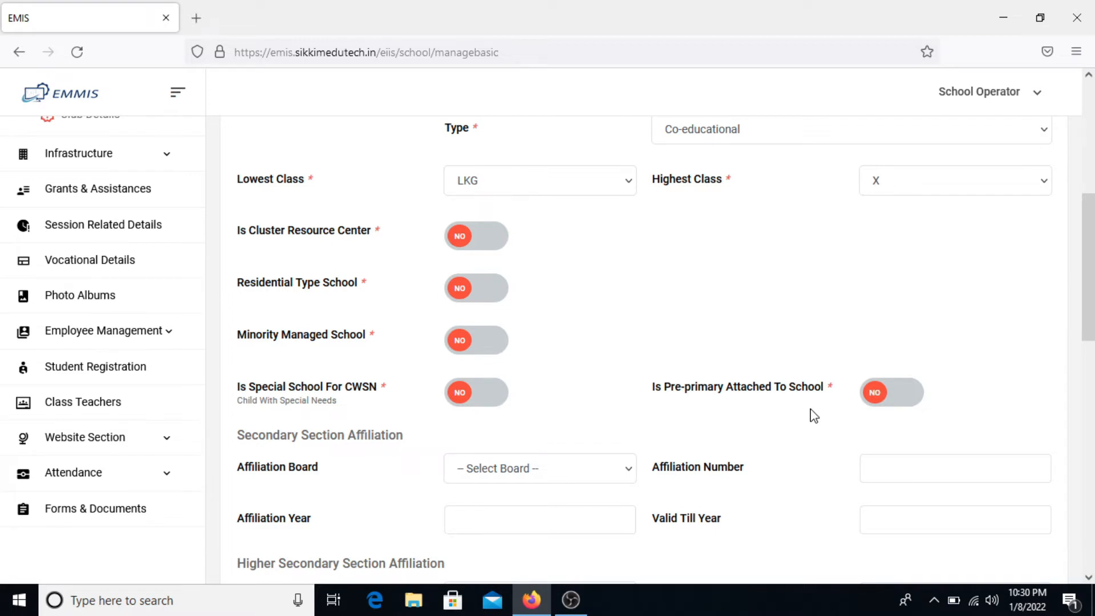
{"action": "left_click", "coordinate": [901, 404]}
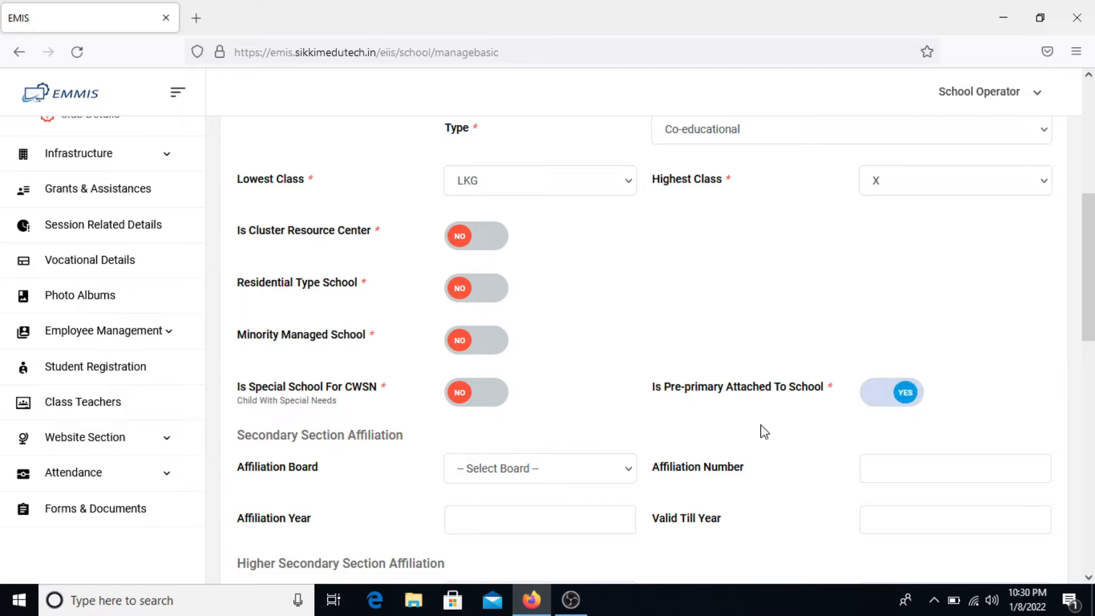
{"action": "scroll", "coordinate": [762, 431], "scroll_direction": "down", "scroll_amount": 2}
{"action": "scroll", "coordinate": [761, 431], "scroll_direction": "down", "scroll_amount": 1}
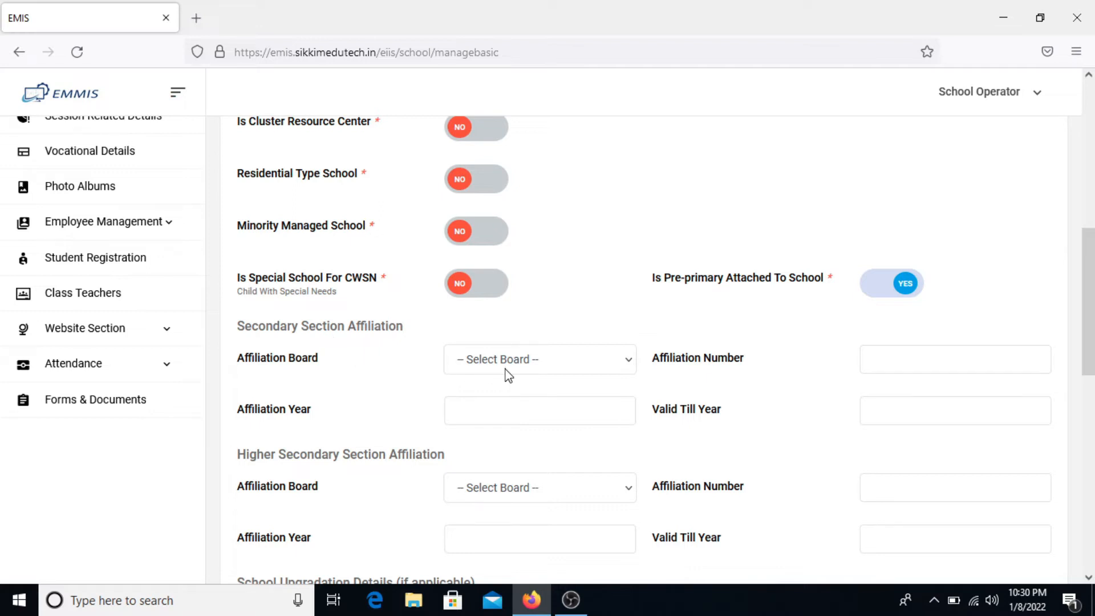
- Set Secondary Affiliation Board to CBSE, number 123123, year 2017, valid till 2025
{"action": "left_click", "coordinate": [528, 366]}
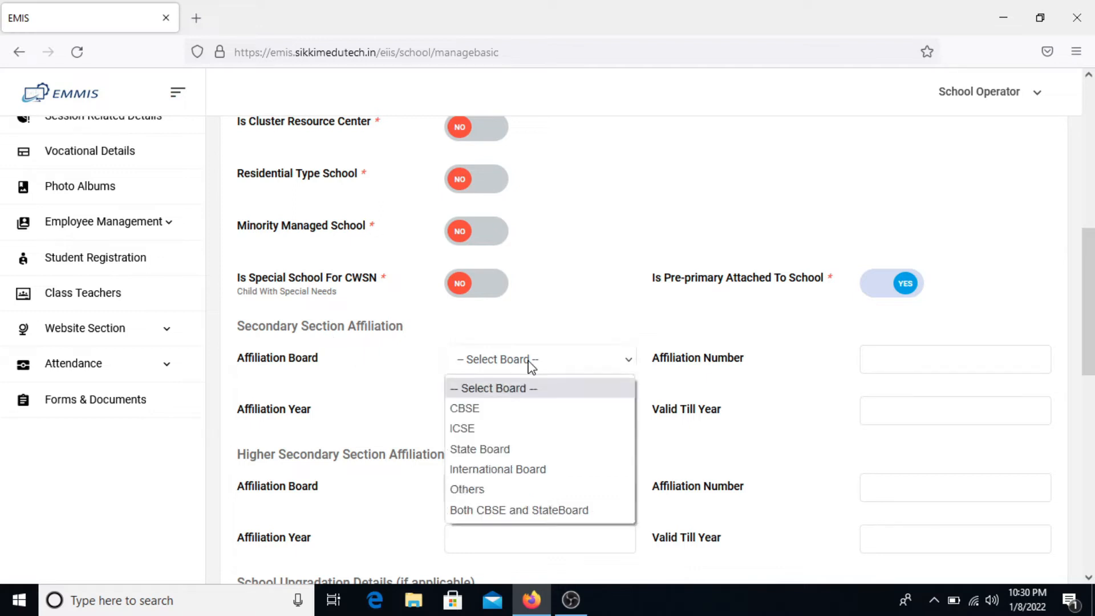
{"action": "left_click", "coordinate": [516, 409]}
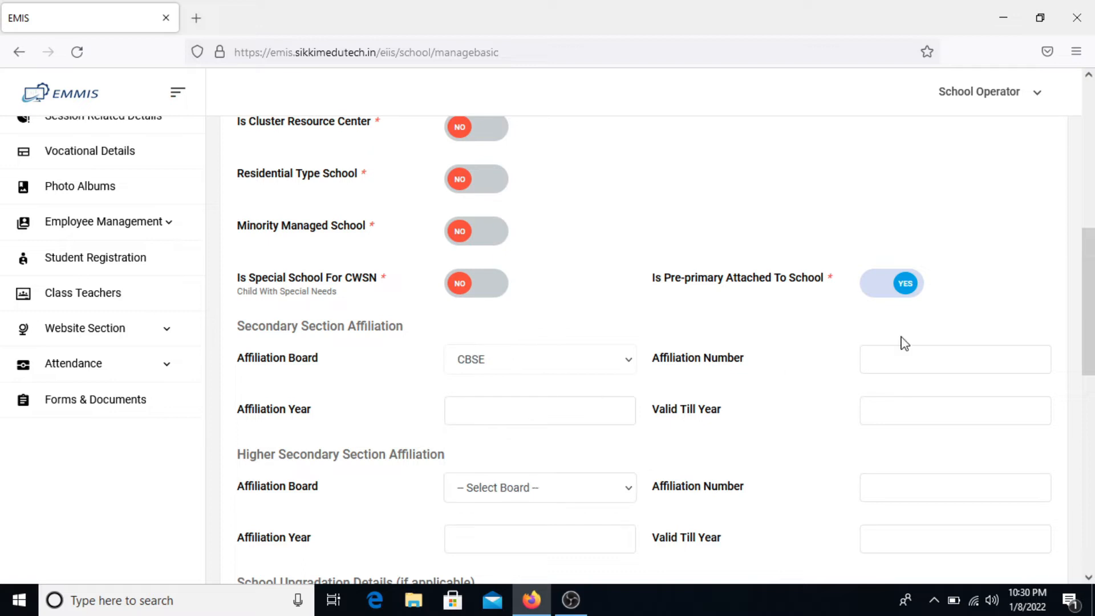
{"action": "left_click", "coordinate": [906, 362]}
{"action": "type", "text": "123123"}
{"action": "key", "text": "Tab"}
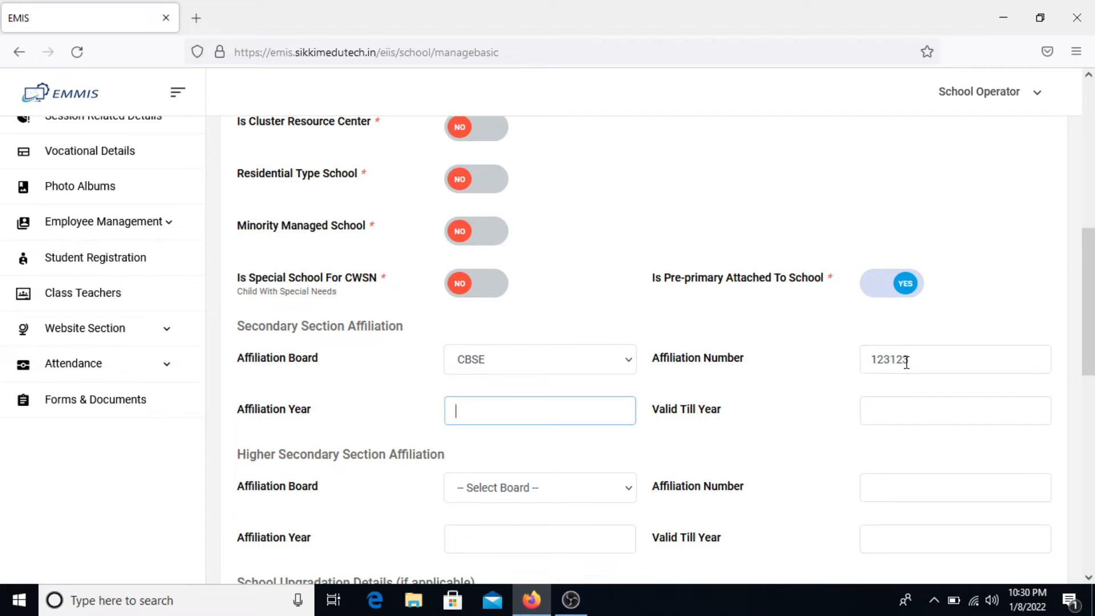
{"action": "type", "text": "2017"}
{"action": "key", "text": "Tab"}
{"action": "type", "text": "2025"}
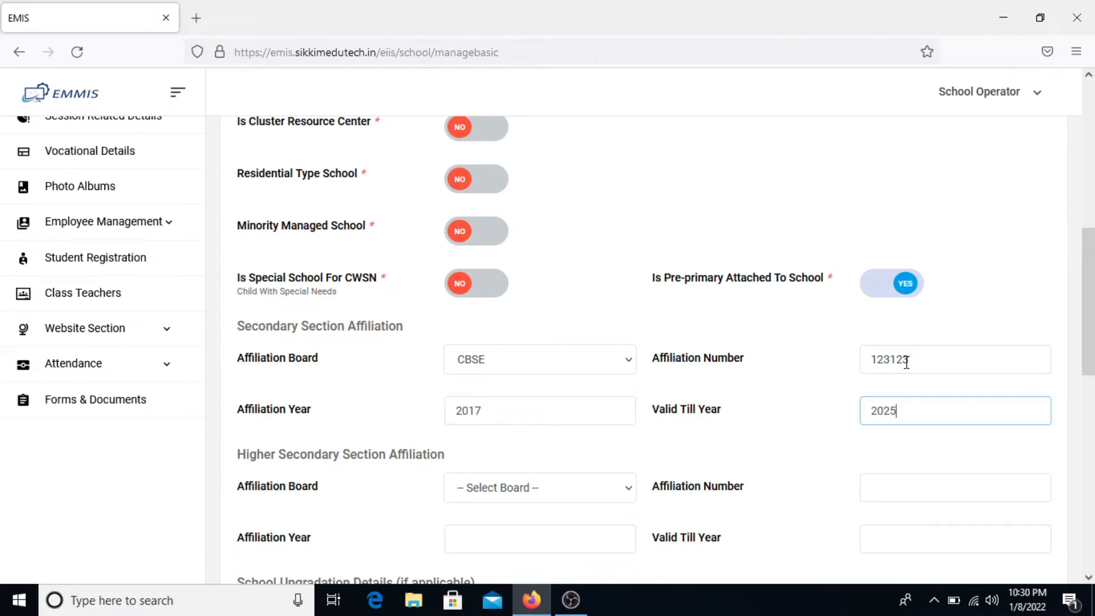
{"action": "scroll", "coordinate": [906, 362], "scroll_direction": "down", "scroll_amount": 3}
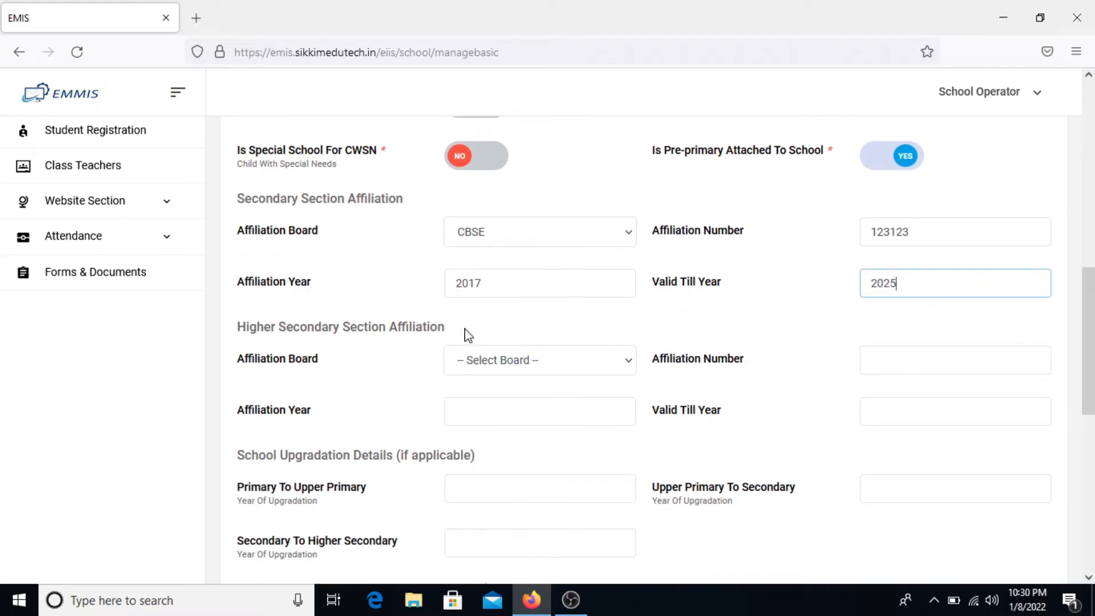
{"action": "left_click_drag", "start_coordinate": [446, 327], "coordinate": [236, 337]}
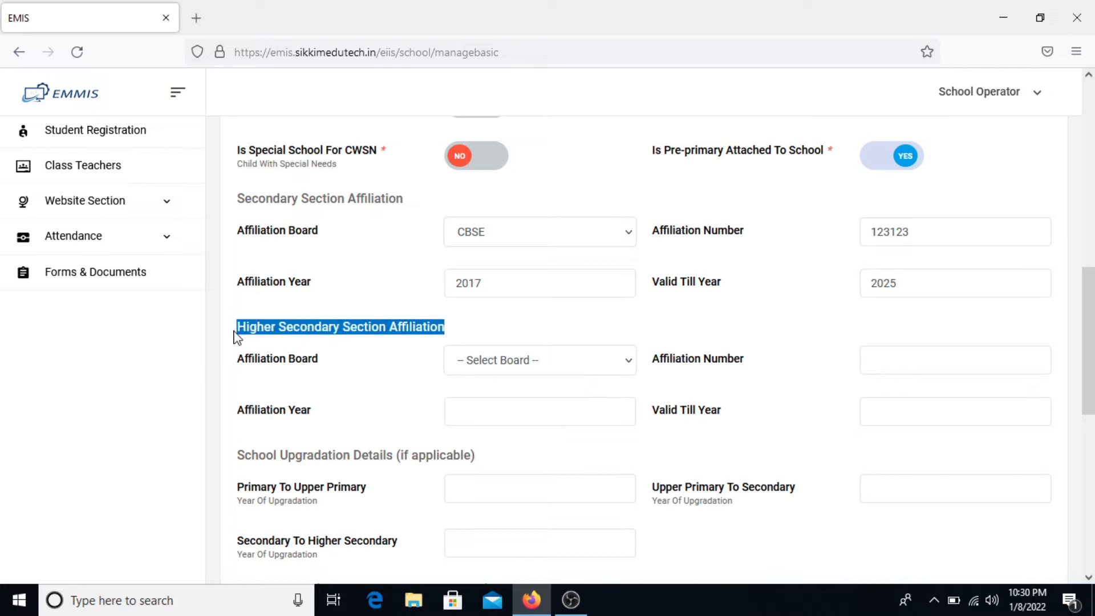
{"action": "left_click", "coordinate": [354, 375]}
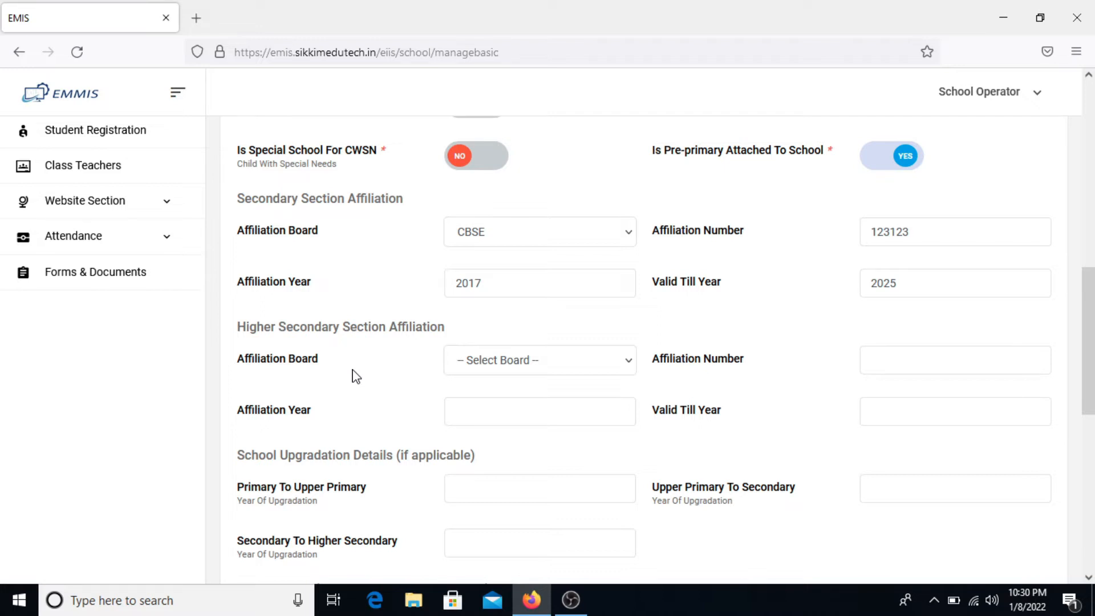
{"action": "scroll", "coordinate": [355, 376], "scroll_direction": "down", "scroll_amount": 5}
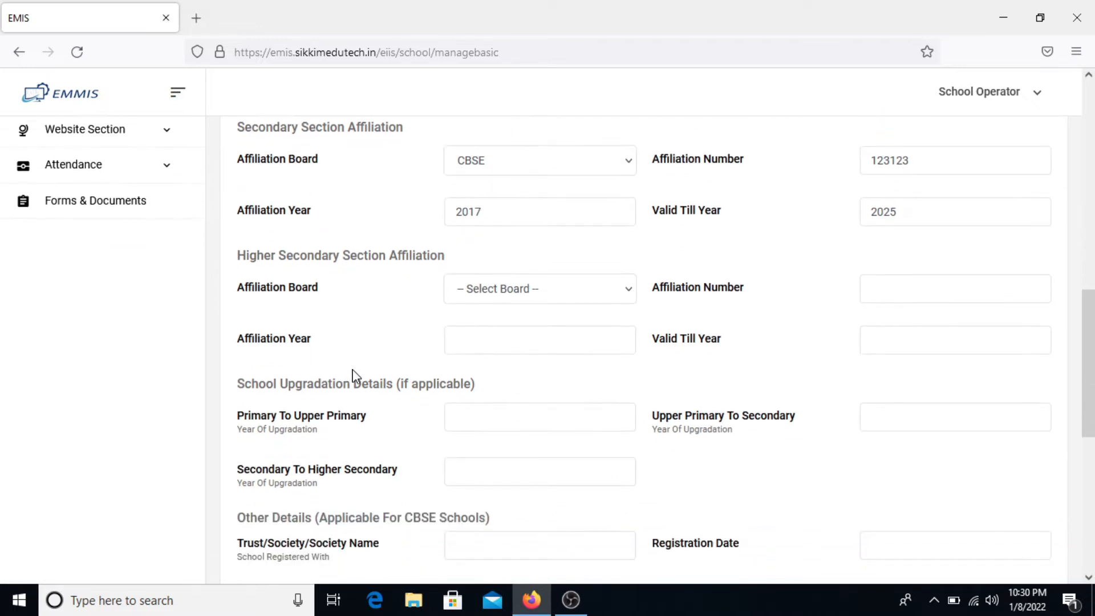
{"action": "scroll", "coordinate": [355, 377], "scroll_direction": "down", "scroll_amount": 1}
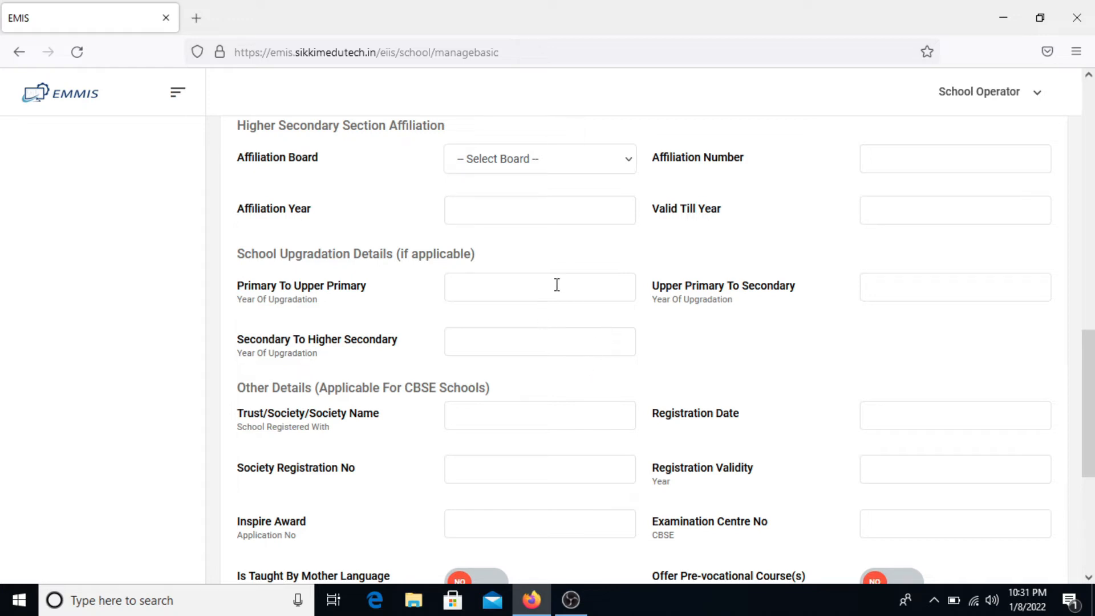
- Enter upgradation years: Primary To Upper Primary 2015, Upper Primary To Secondary 2017
{"action": "left_click", "coordinate": [530, 295]}
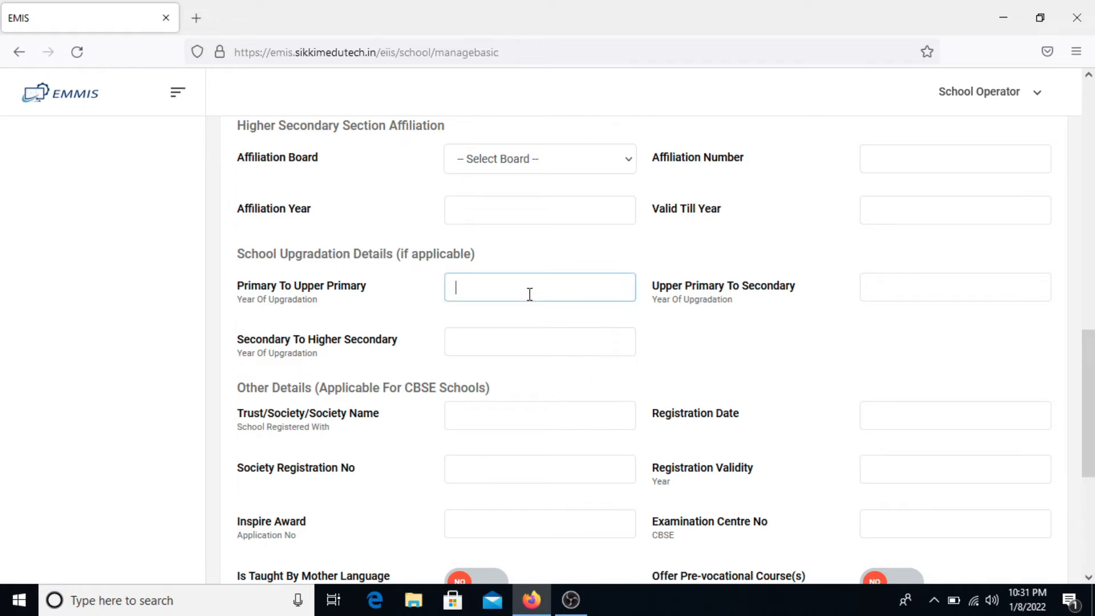
{"action": "type", "text": "2015"}
{"action": "key", "text": "Tab"}
{"action": "type", "text": "2017"}
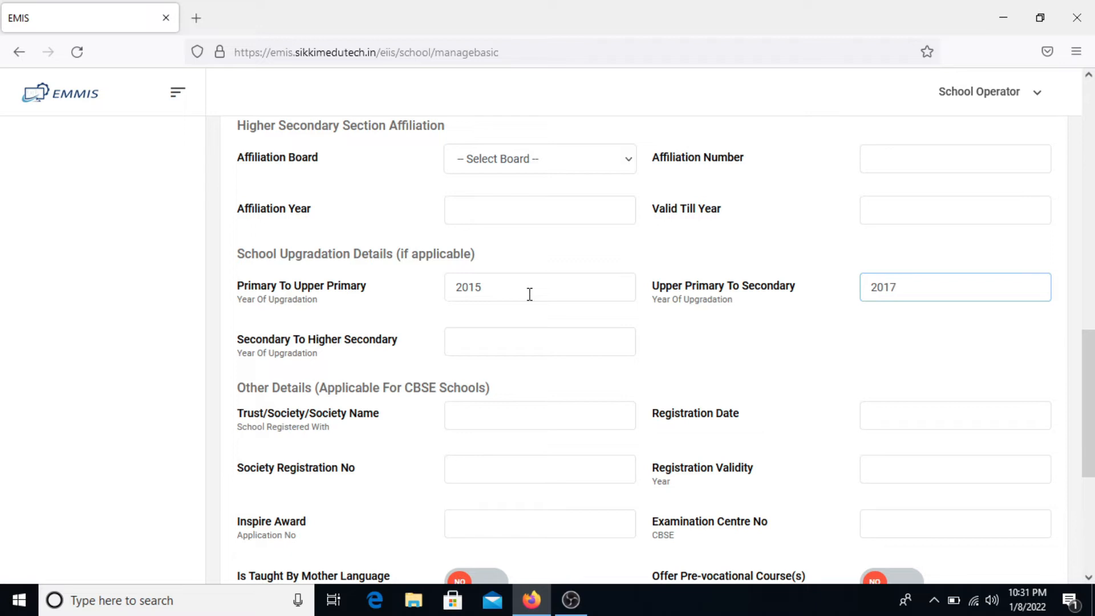
{"action": "scroll", "coordinate": [530, 295], "scroll_direction": "down", "scroll_amount": 1}
{"action": "scroll", "coordinate": [529, 294], "scroll_direction": "down", "scroll_amount": 1}
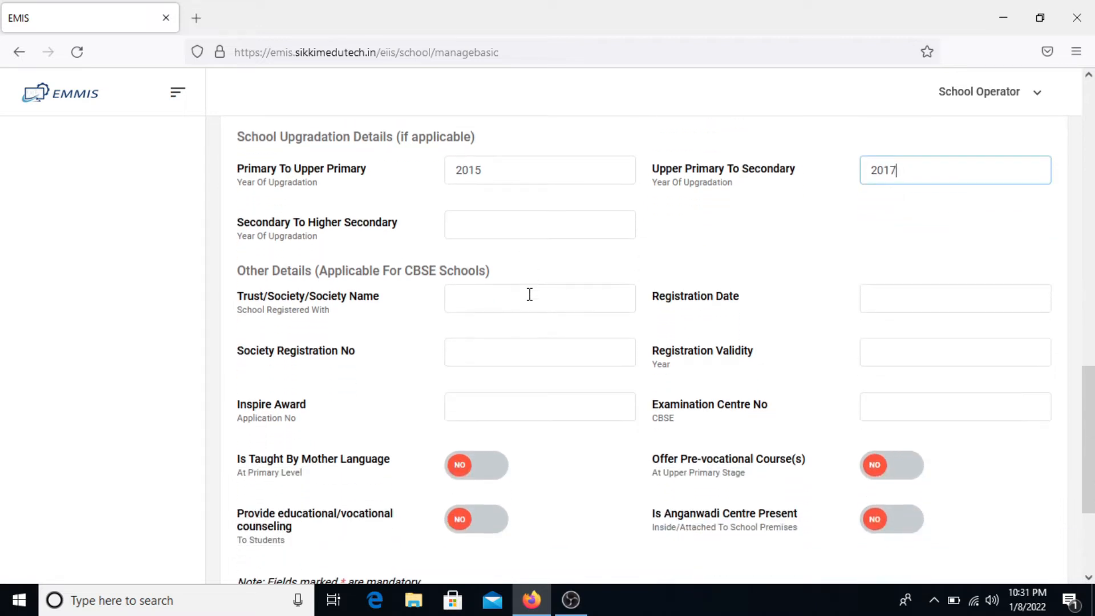
{"action": "scroll", "coordinate": [529, 294], "scroll_direction": "down", "scroll_amount": 1}
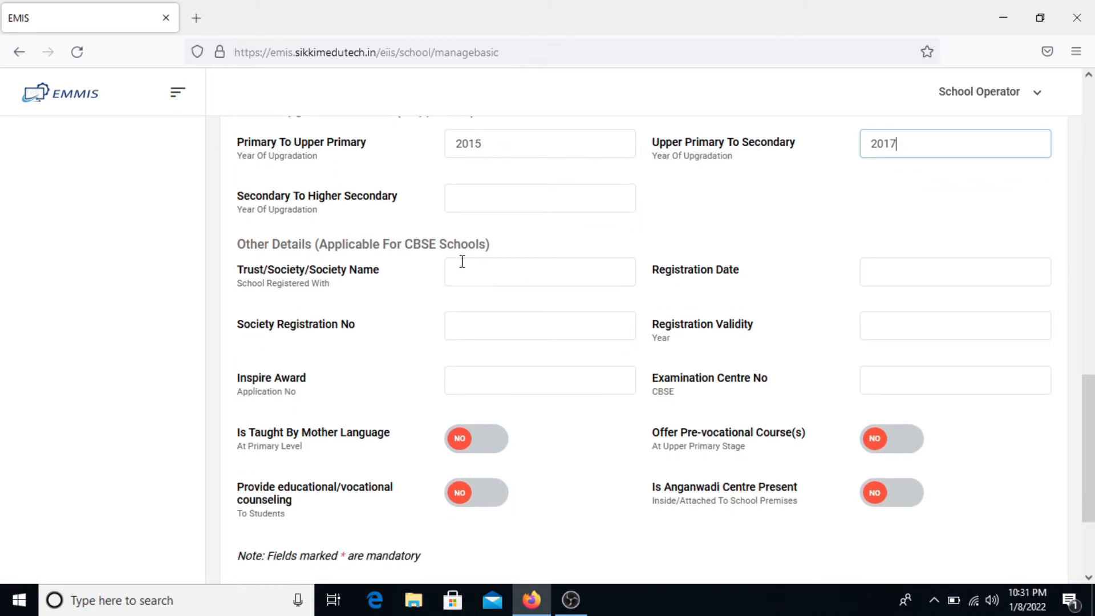
- Enter trust/society name 'Society A' and registration date 14 Jul 2020
{"action": "left_click", "coordinate": [502, 279]}
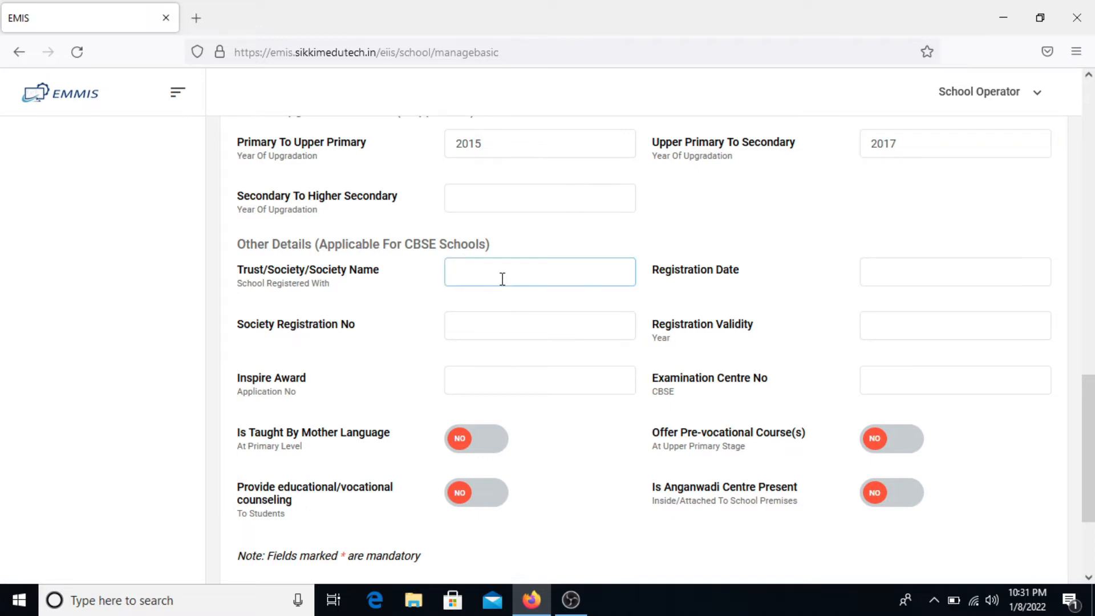
{"action": "type", "text": "Society A"}
{"action": "key", "text": "Tab"}
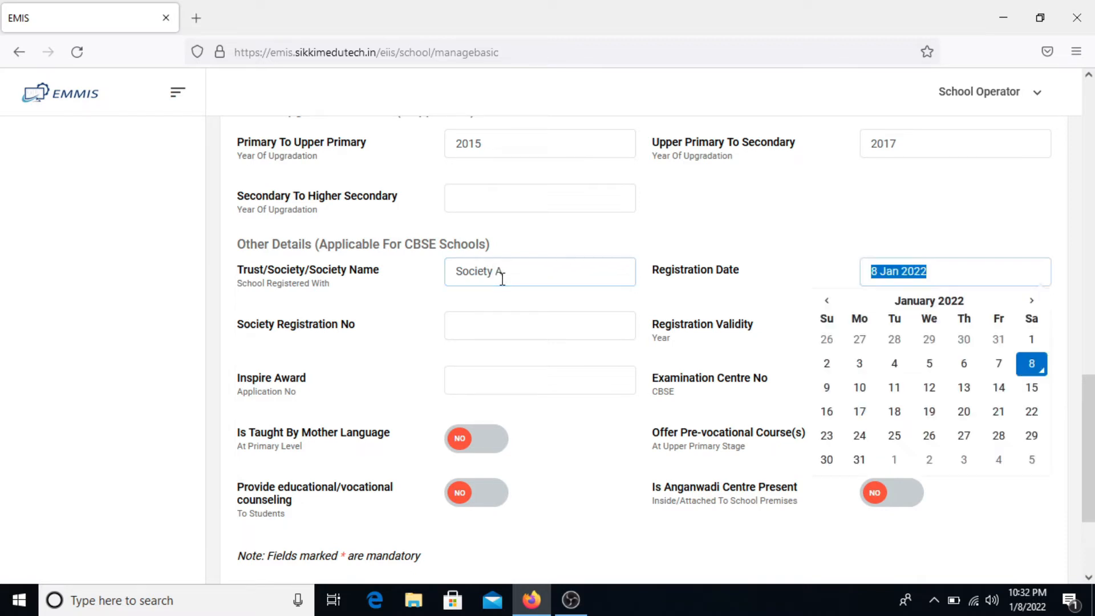
{"action": "left_click", "coordinate": [935, 301]}
{"action": "left_click", "coordinate": [819, 301]}
{"action": "left_click", "coordinate": [820, 300]}
{"action": "left_click", "coordinate": [896, 371]}
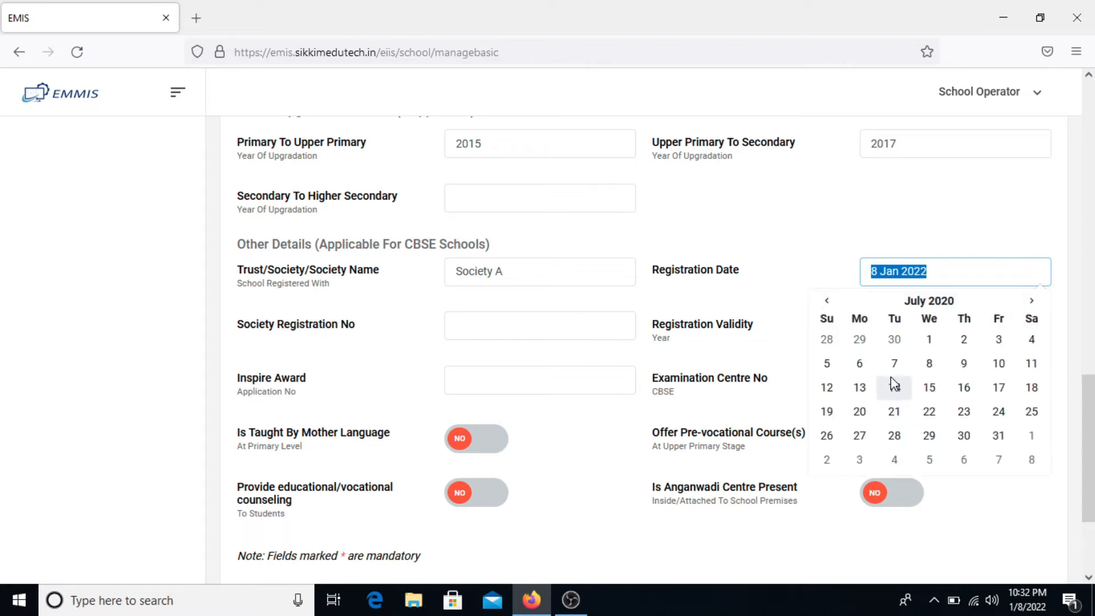
{"action": "left_click", "coordinate": [907, 392]}
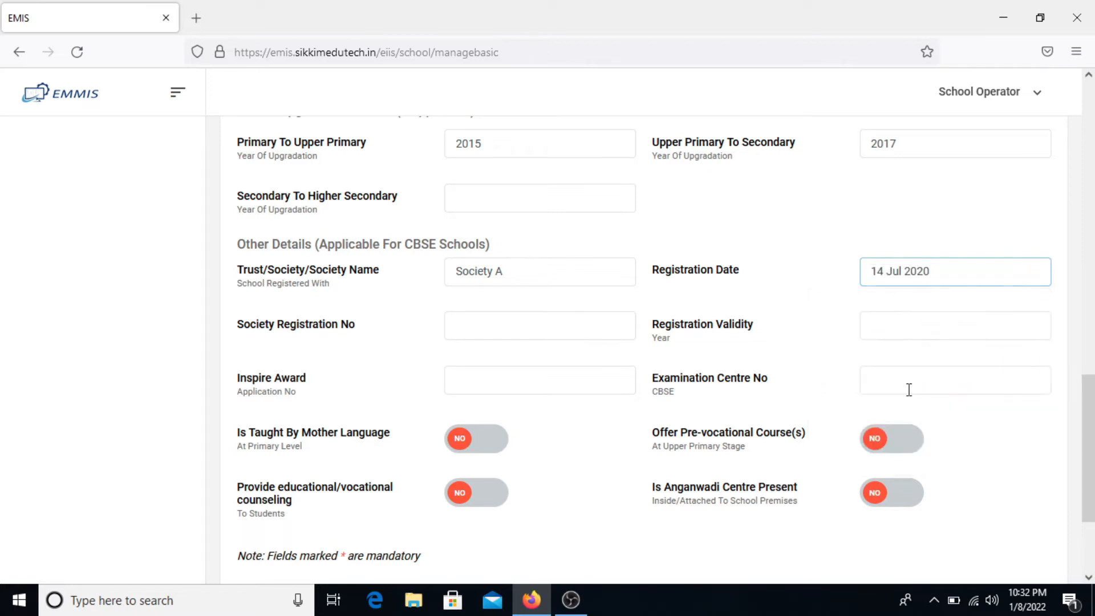
- Enter registration number SocietyA/1562, validity 2025 and examination centre number 25230
{"action": "left_click", "coordinate": [507, 323]}
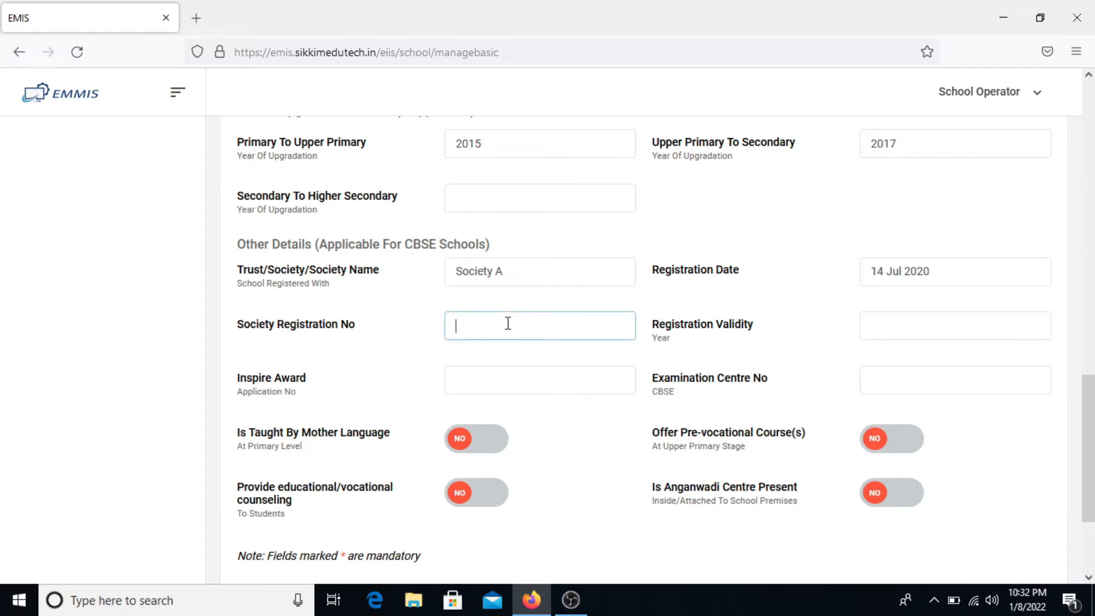
{"action": "type", "text": "SocietyA/1562"}
{"action": "key", "text": "Tab"}
{"action": "type", "text": "2025"}
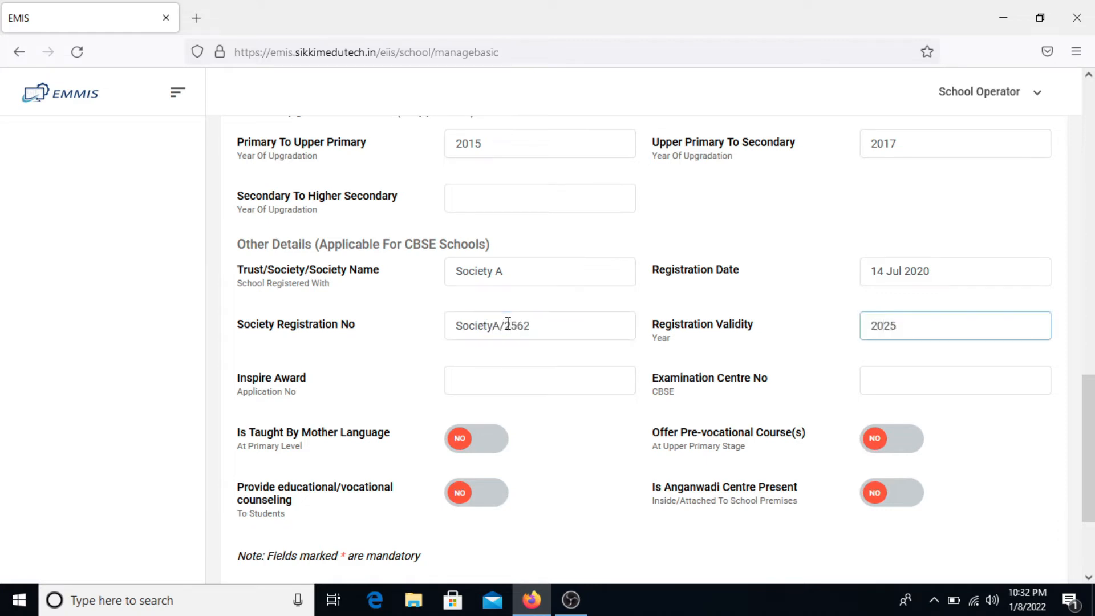
{"action": "scroll", "coordinate": [508, 323], "scroll_direction": "down", "scroll_amount": 1}
{"action": "left_click", "coordinate": [495, 335]}
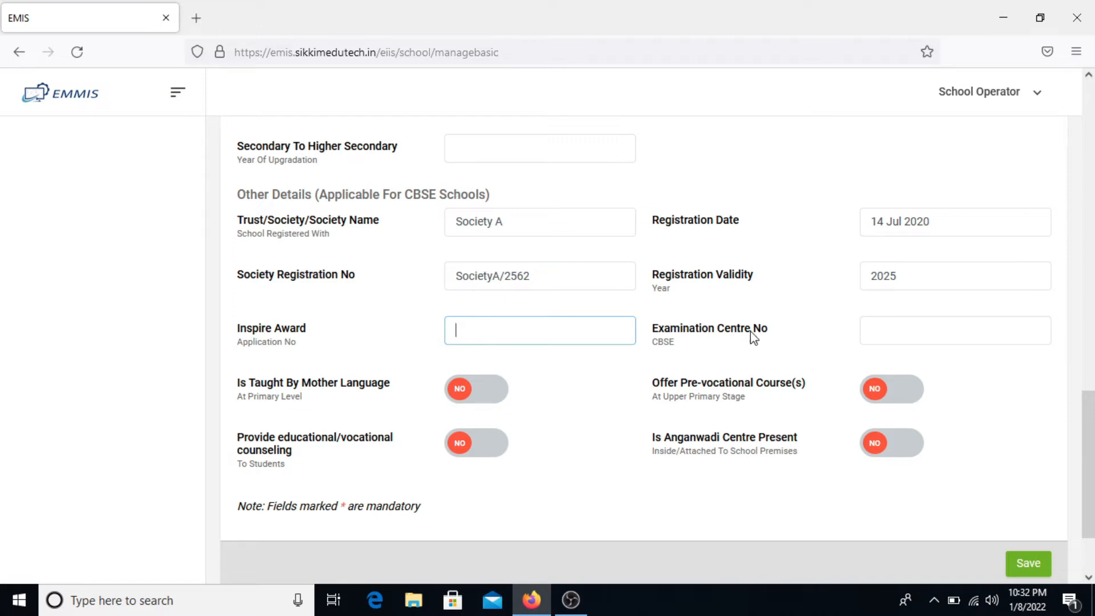
{"action": "left_click", "coordinate": [906, 339]}
{"action": "type", "text": "25230"}
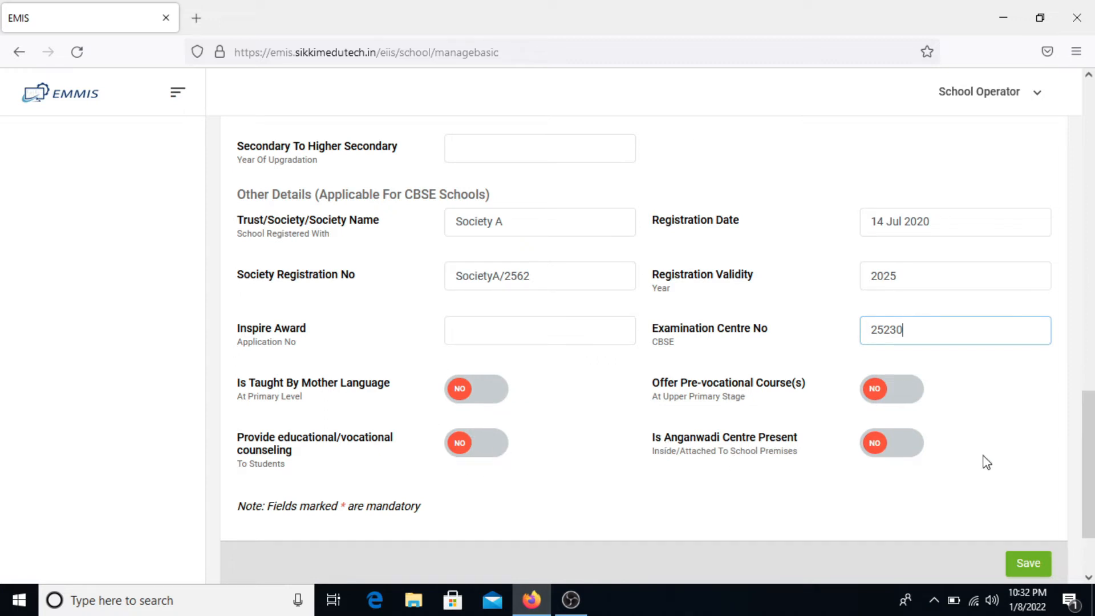
{"action": "scroll", "coordinate": [987, 461], "scroll_direction": "down", "scroll_amount": 1}
{"action": "scroll", "coordinate": [847, 350], "scroll_direction": "up", "scroll_amount": 6}
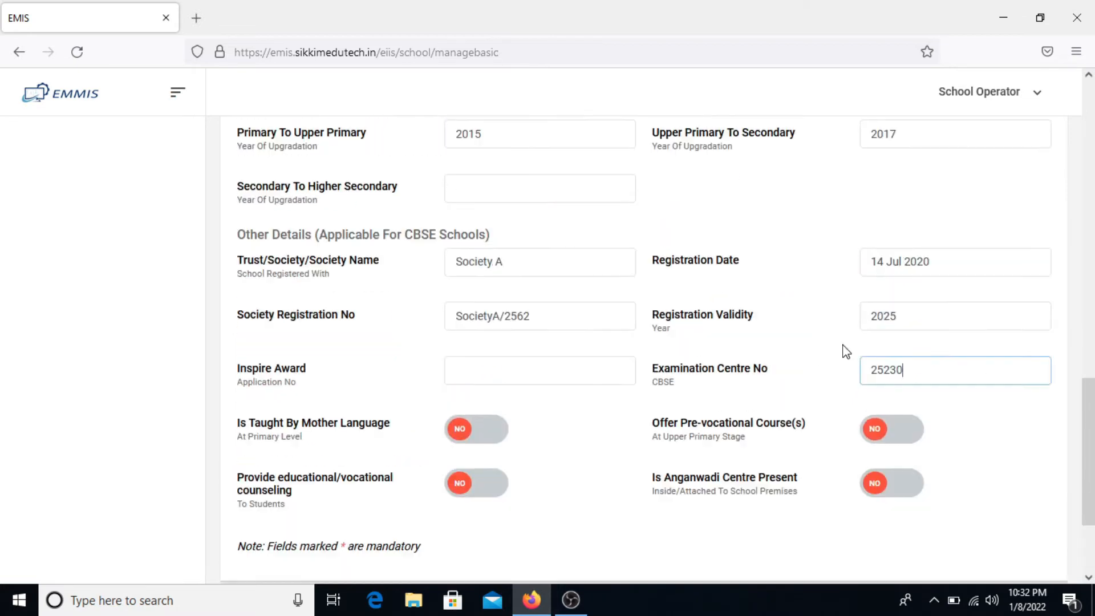
{"action": "scroll", "coordinate": [846, 350], "scroll_direction": "up", "scroll_amount": 5}
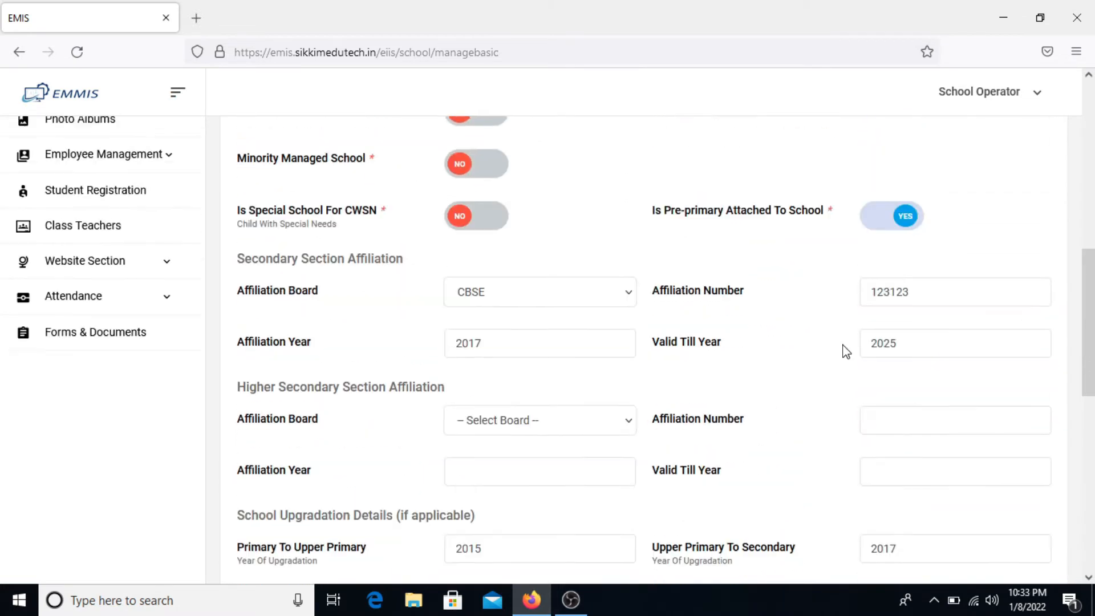
{"action": "scroll", "coordinate": [846, 350], "scroll_direction": "up", "scroll_amount": 3}
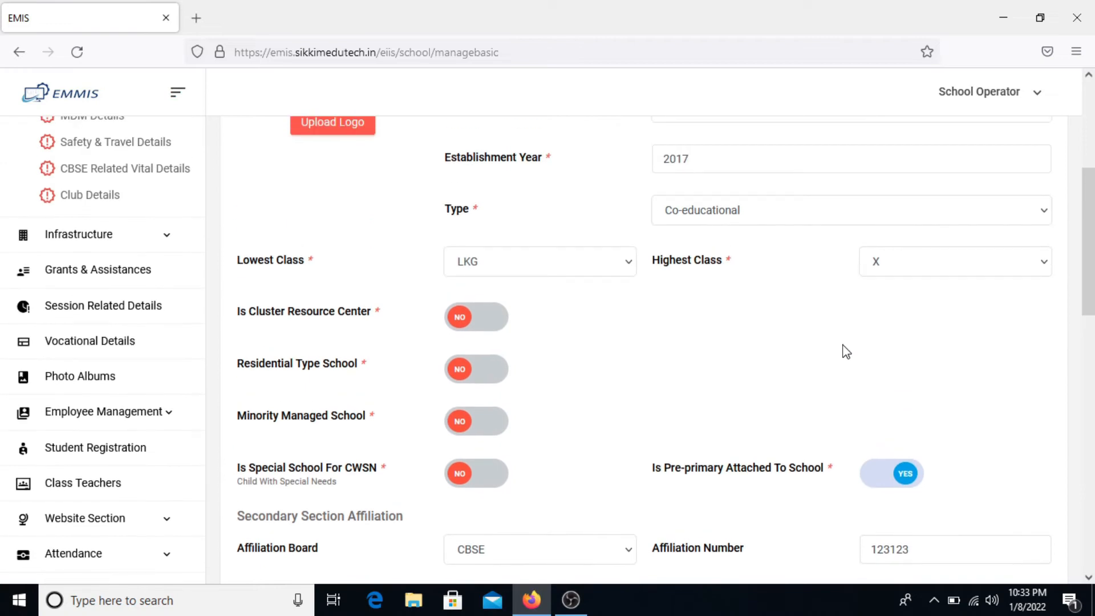
{"action": "scroll", "coordinate": [846, 350], "scroll_direction": "up", "scroll_amount": 3}
{"action": "scroll", "coordinate": [844, 344], "scroll_direction": "down", "scroll_amount": 1}
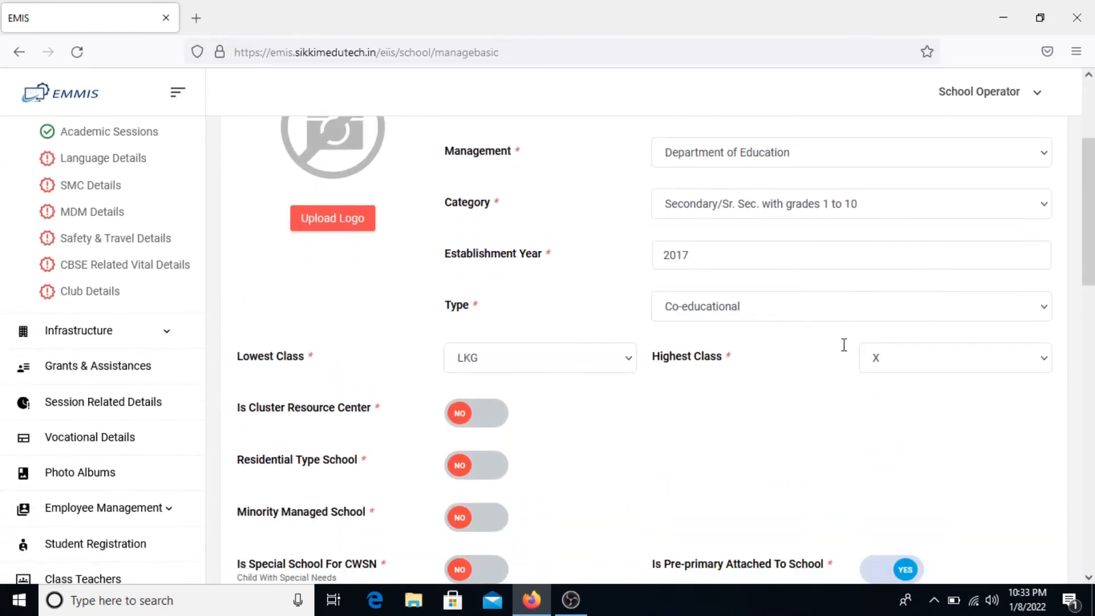
{"action": "scroll", "coordinate": [844, 344], "scroll_direction": "down", "scroll_amount": 2}
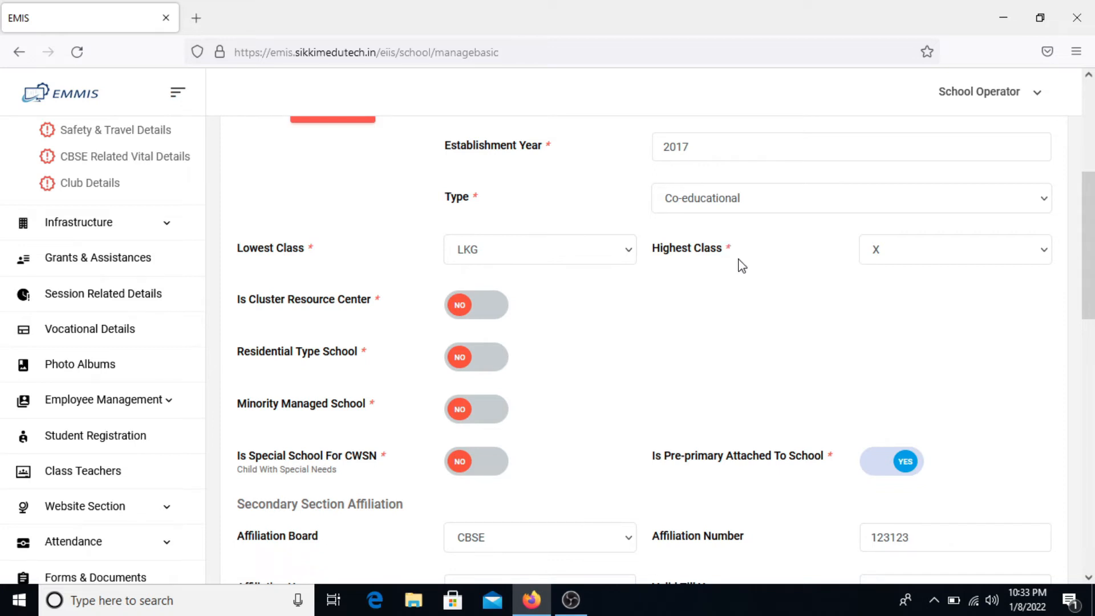
{"action": "scroll", "coordinate": [742, 266], "scroll_direction": "up", "scroll_amount": 6}
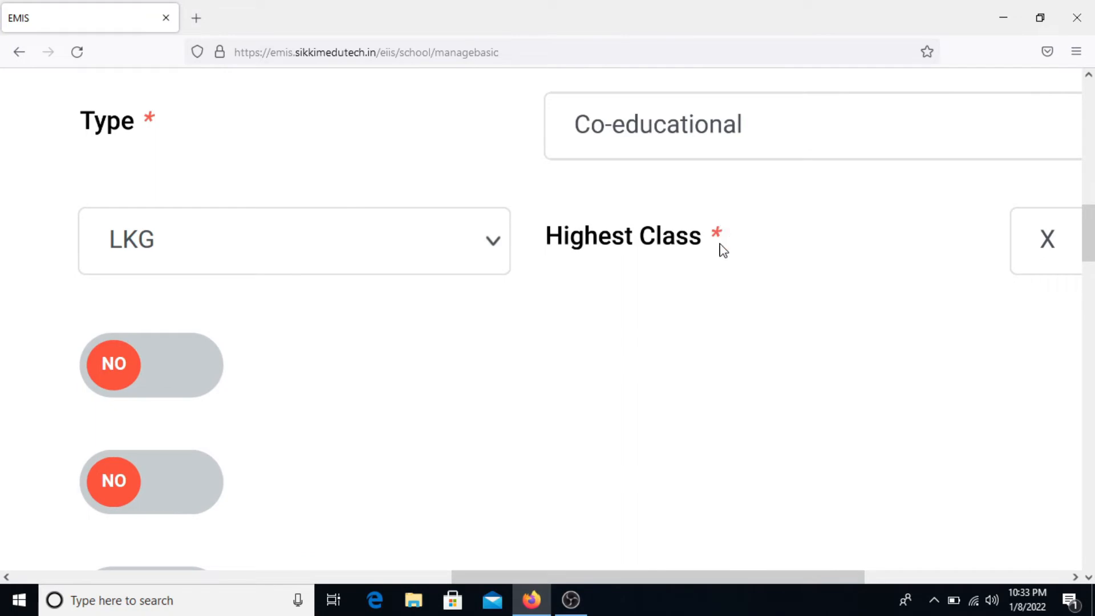
{"action": "scroll", "coordinate": [720, 250], "scroll_direction": "up", "scroll_amount": 3}
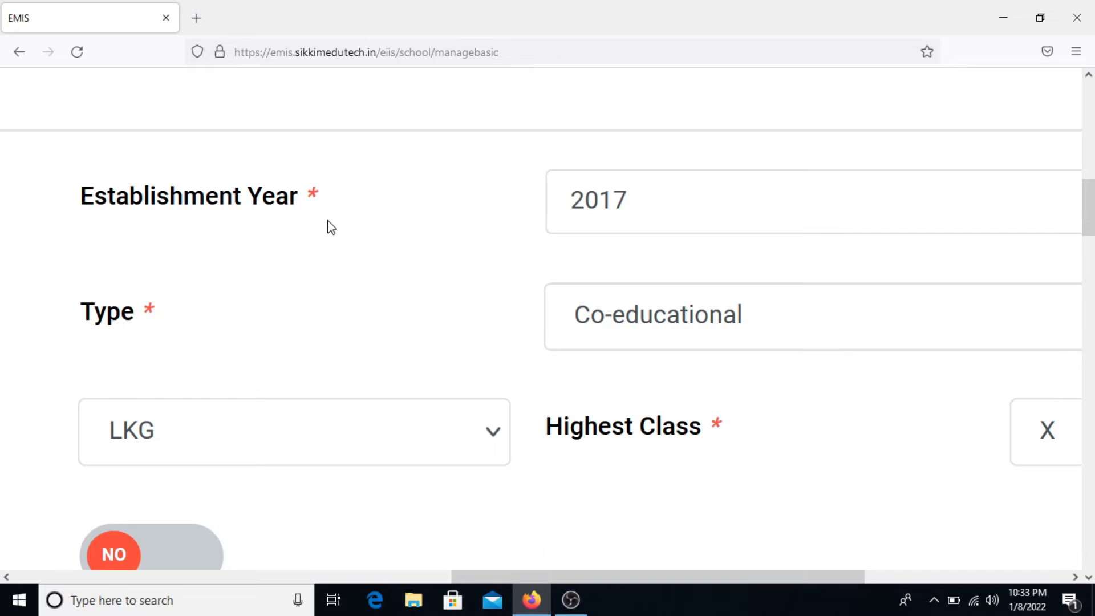
{"action": "scroll", "coordinate": [332, 228], "scroll_direction": "down", "scroll_amount": 7}
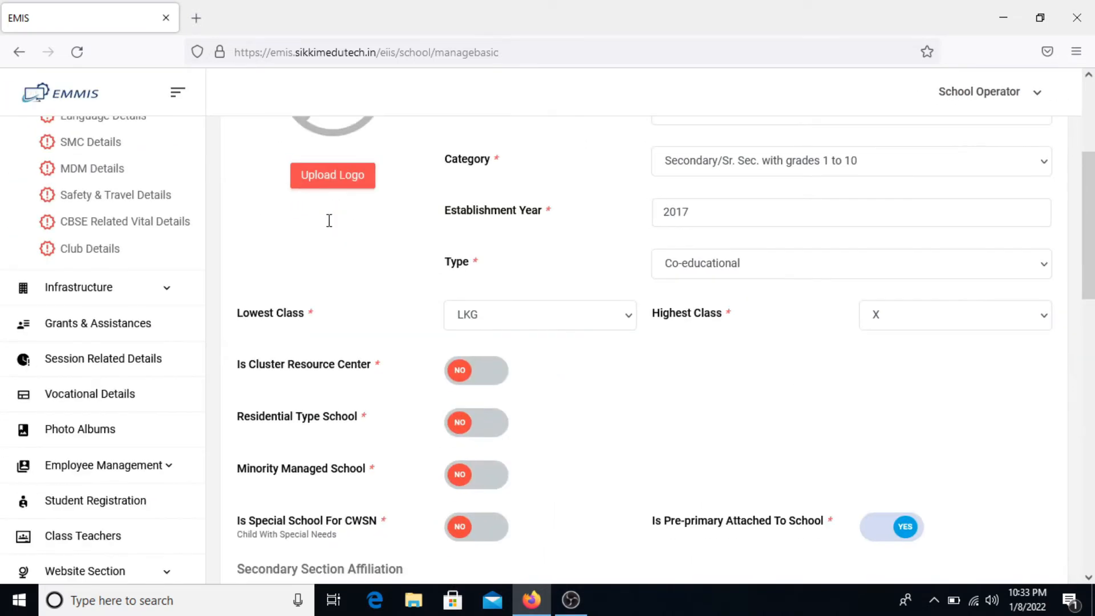
{"action": "scroll", "coordinate": [329, 220], "scroll_direction": "up", "scroll_amount": 2}
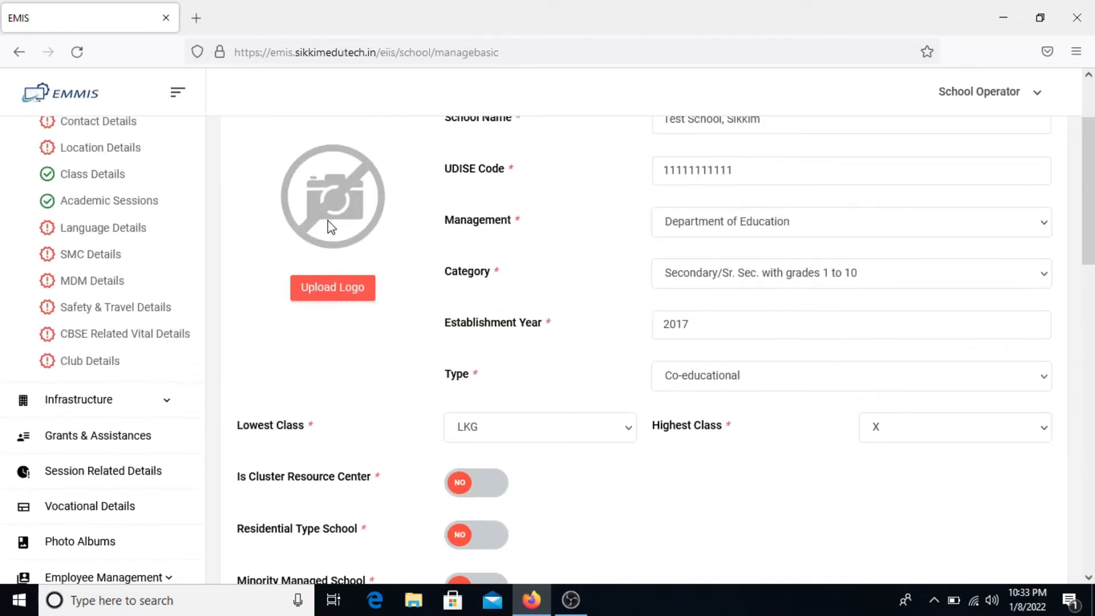
{"action": "scroll", "coordinate": [331, 228], "scroll_direction": "down", "scroll_amount": 3}
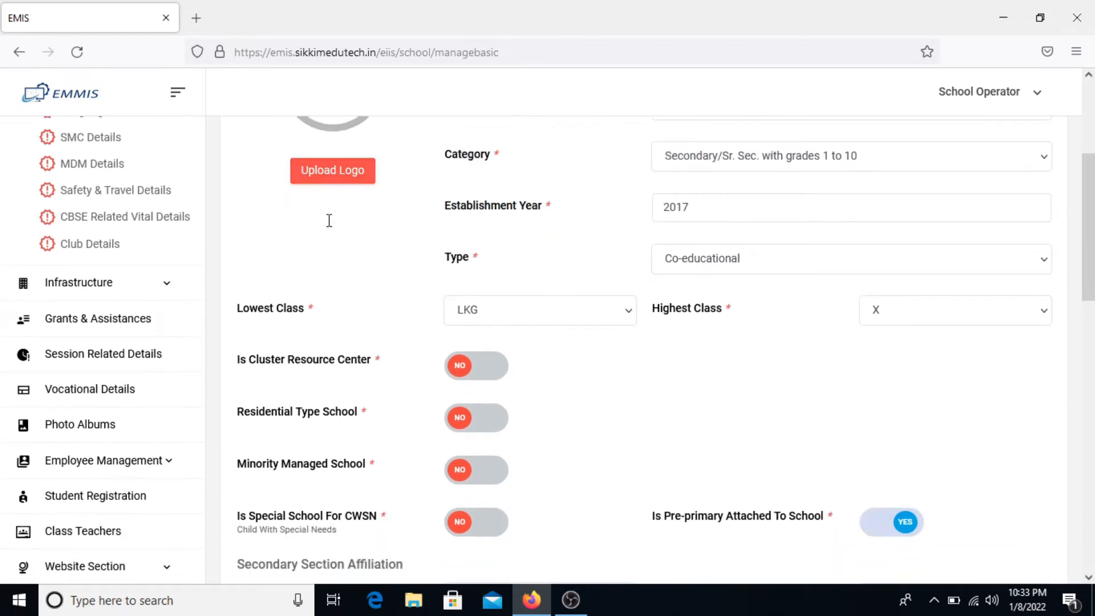
{"action": "scroll", "coordinate": [330, 223], "scroll_direction": "down", "scroll_amount": 5}
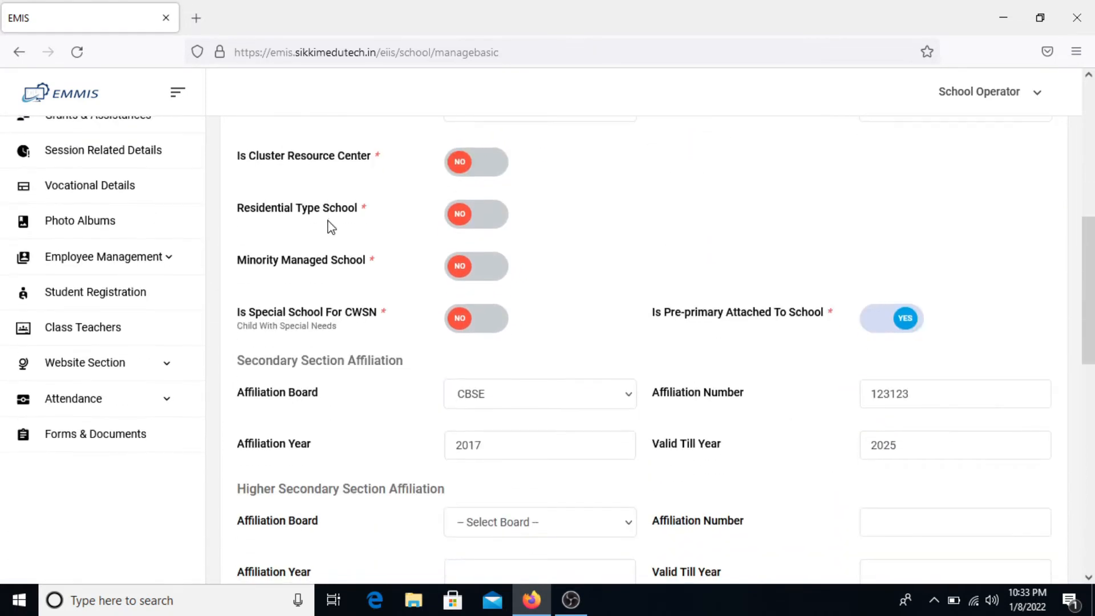
{"action": "scroll", "coordinate": [330, 227], "scroll_direction": "down", "scroll_amount": 6}
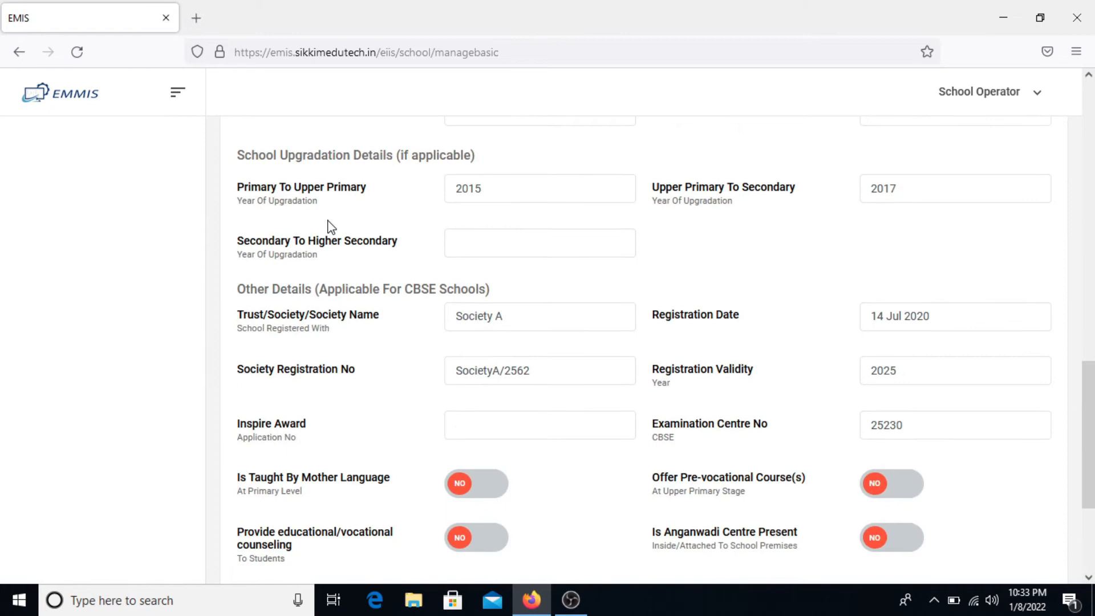
{"action": "scroll", "coordinate": [330, 225], "scroll_direction": "down", "scroll_amount": 2}
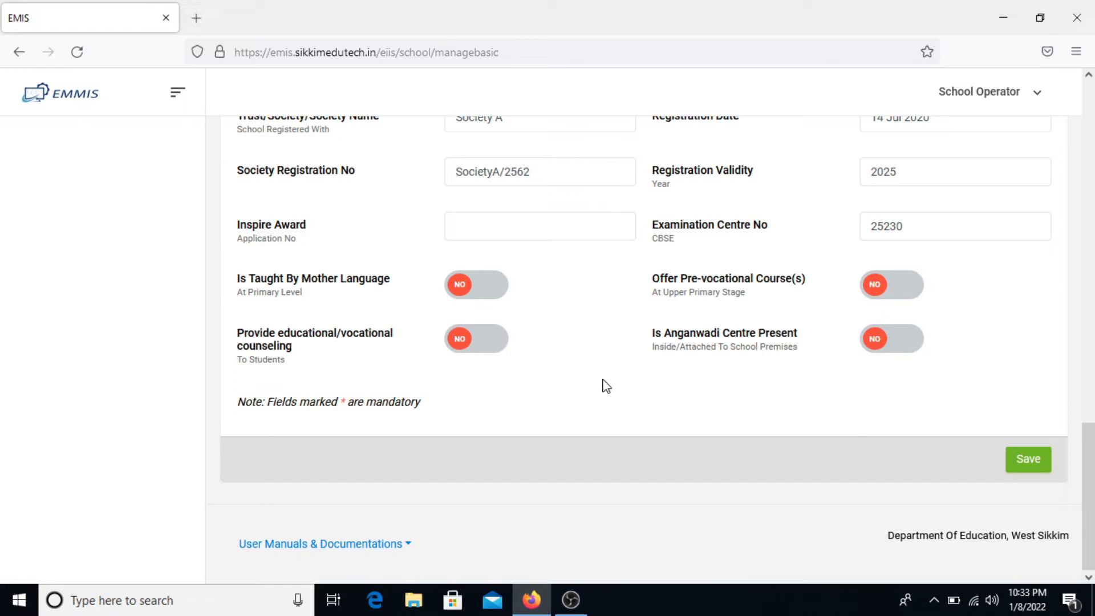
- Save the Basic Details form
{"action": "left_click_drag", "start_coordinate": [430, 415], "coordinate": [266, 415]}
{"action": "left_click", "coordinate": [436, 416]}
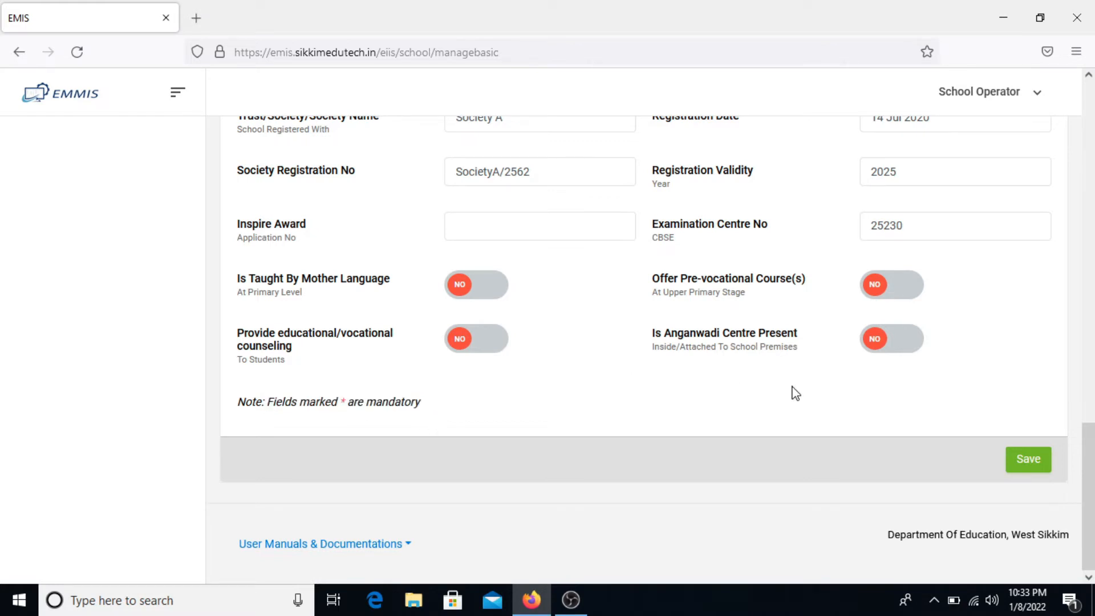
{"action": "left_click", "coordinate": [1025, 464]}
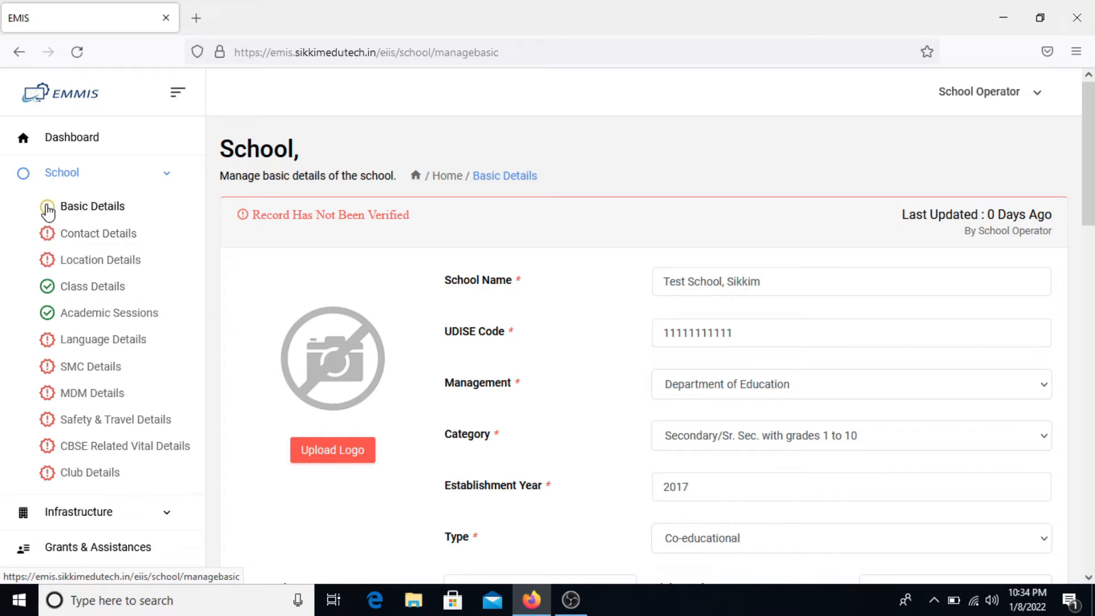
- Review the not-verified notice and Last Updated details, then return to the Dashboard
{"action": "left_click_drag", "start_coordinate": [252, 215], "coordinate": [419, 218]}
{"action": "left_click", "coordinate": [479, 225]}
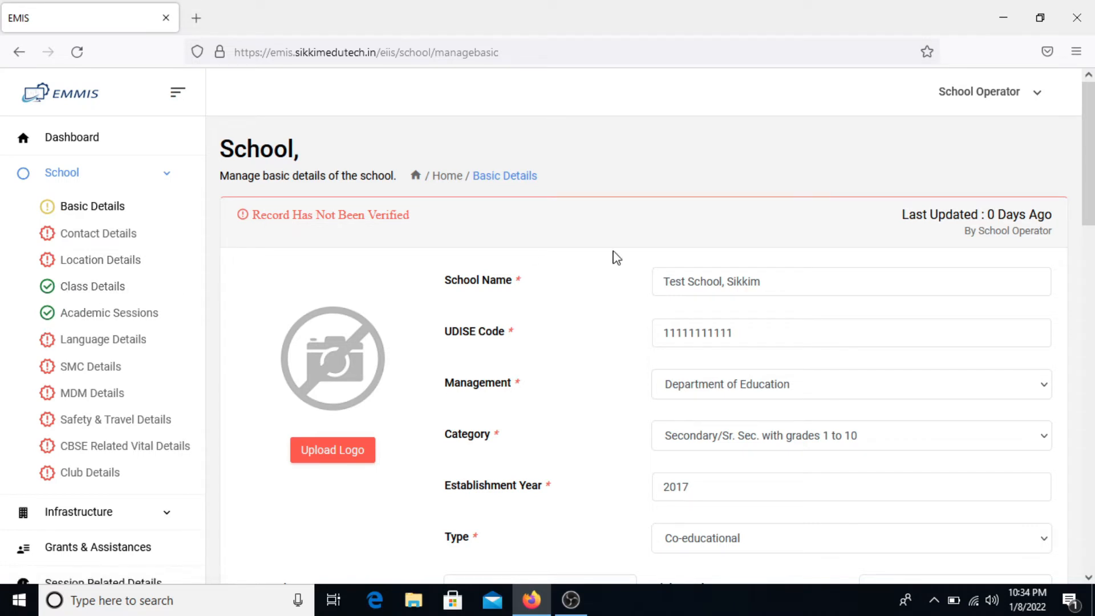
{"action": "left_click_drag", "start_coordinate": [901, 215], "coordinate": [1055, 220]}
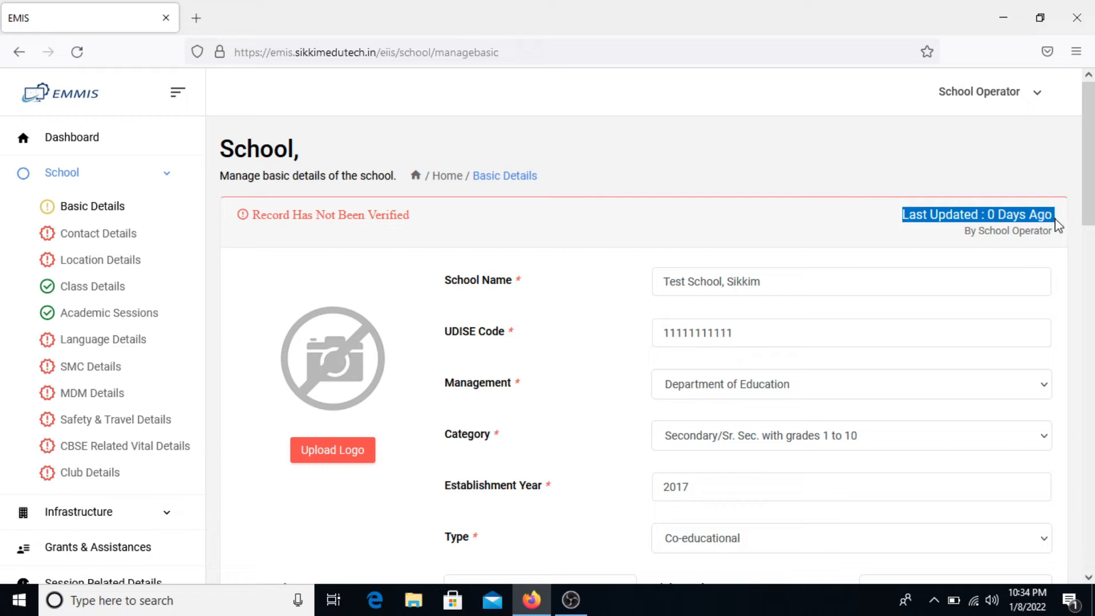
{"action": "left_click_drag", "start_coordinate": [963, 231], "coordinate": [1053, 232]}
{"action": "left_click", "coordinate": [81, 142]}
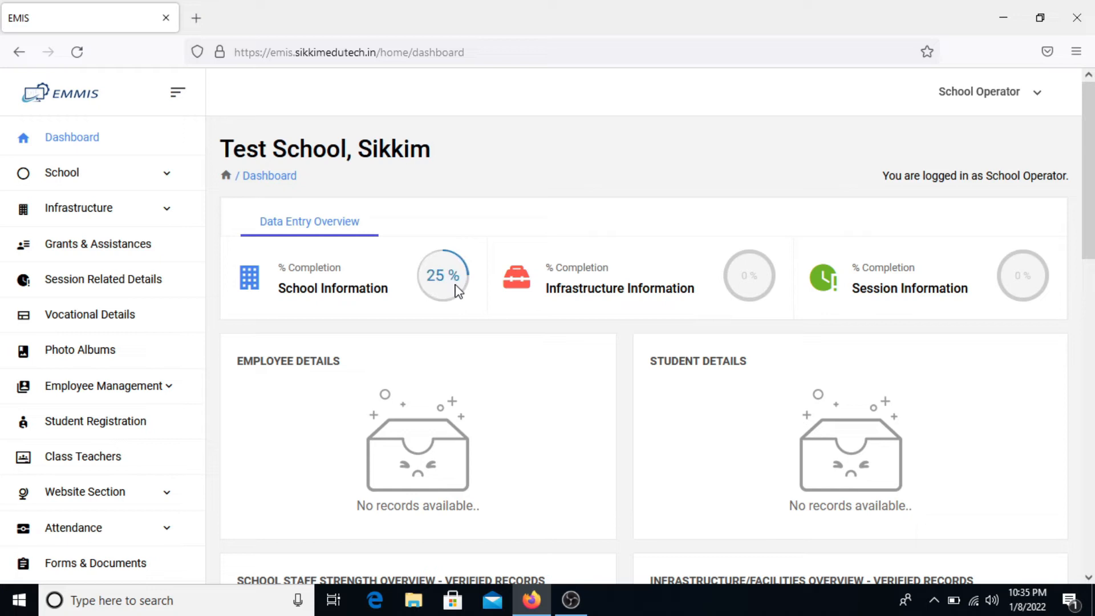
- Open the school's Contact Details form from the School menu, starting at the head's landline field
{"action": "left_click", "coordinate": [142, 172]}
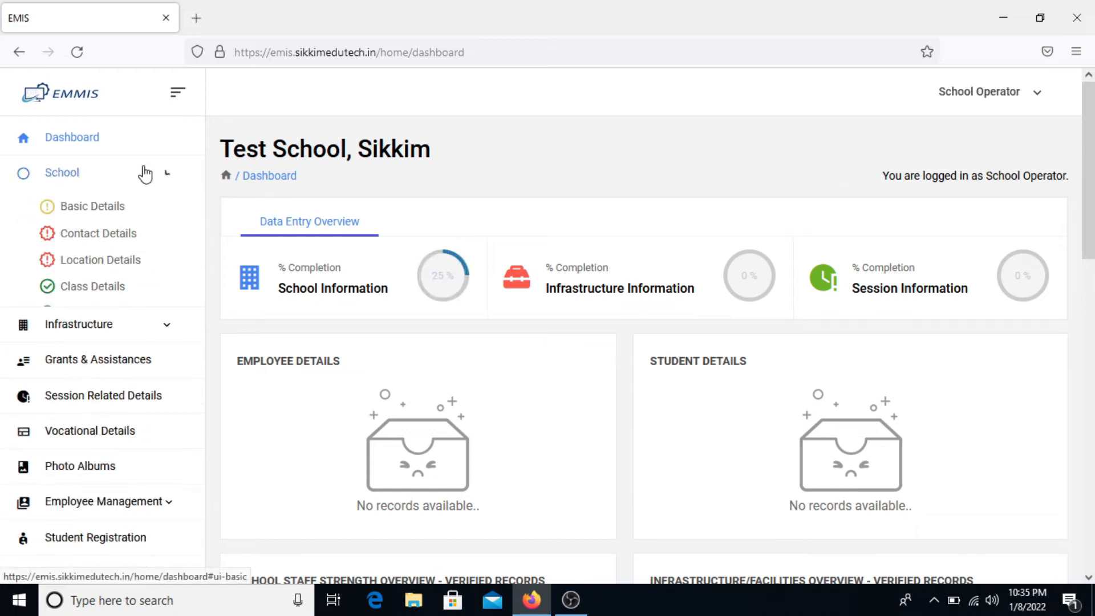
{"action": "left_click", "coordinate": [120, 243]}
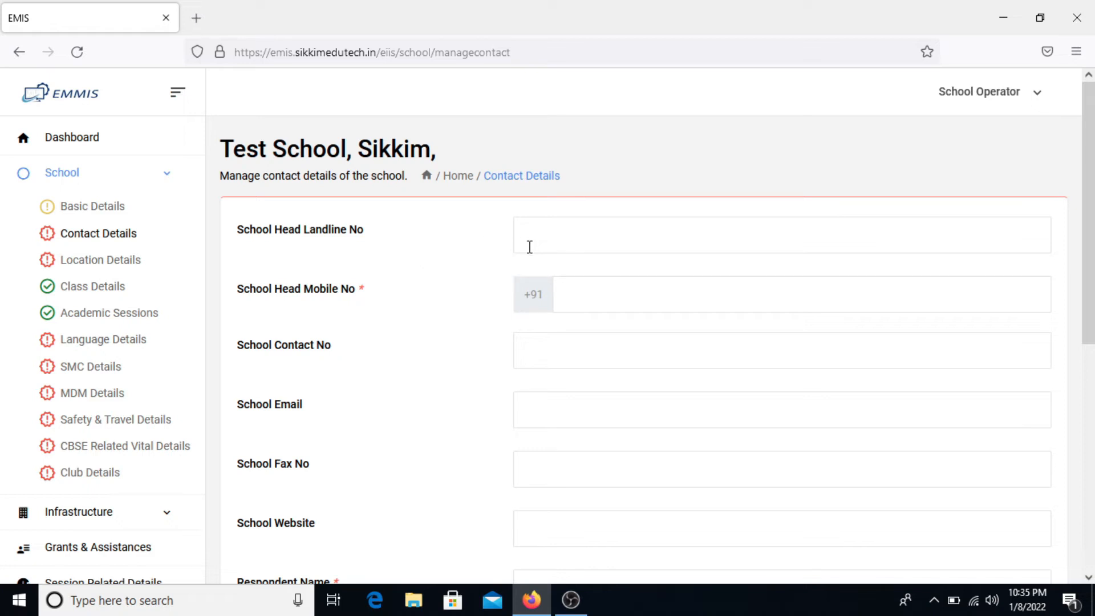
{"action": "left_click", "coordinate": [572, 242]}
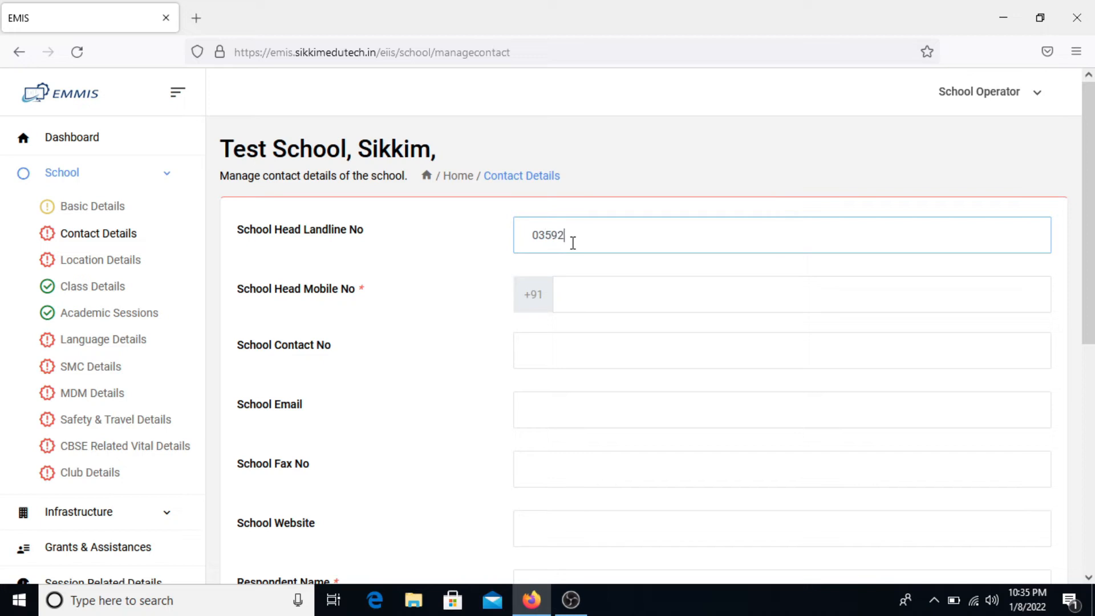
{"action": "key", "text": "Tab"}
{"action": "type", "text": "12"}
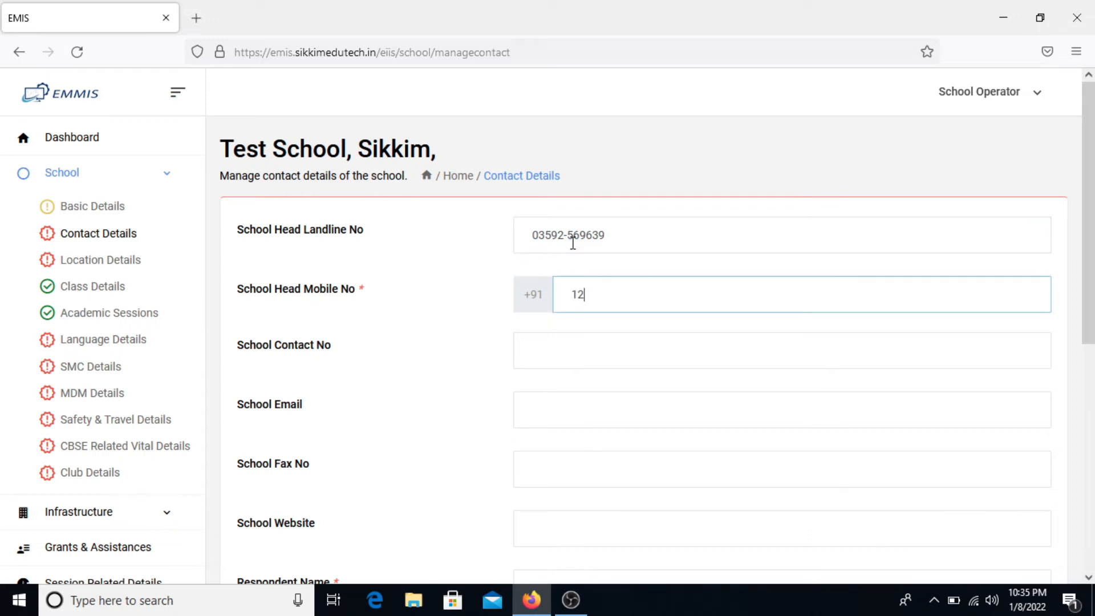
{"action": "type", "text": "34567893"}
{"action": "key", "text": "Tab"}
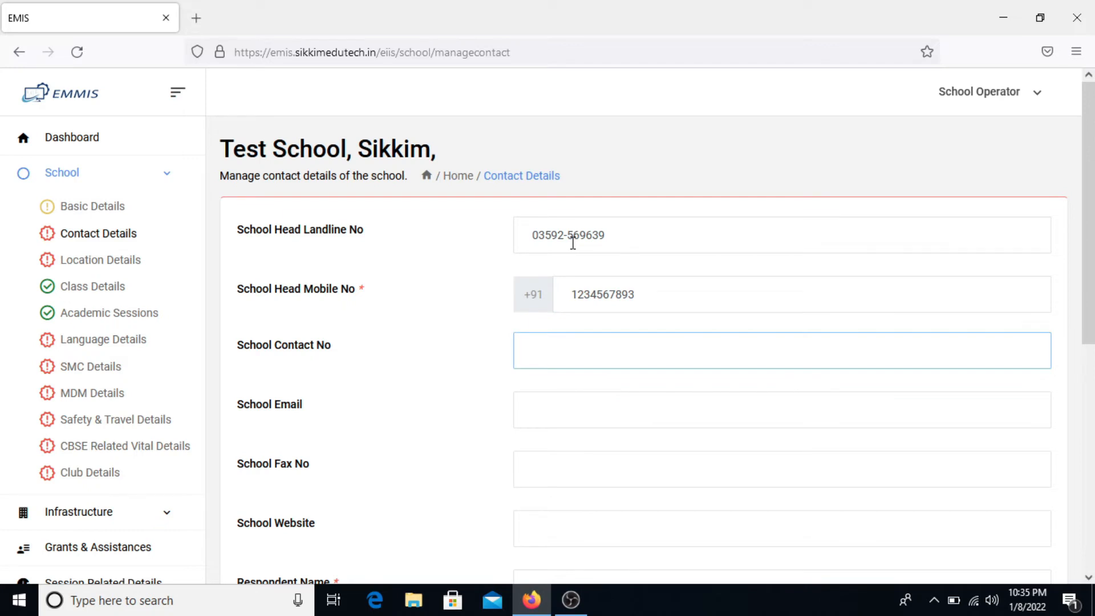
{"action": "type", "text": "123125326"}
{"action": "key", "text": "Tab"}
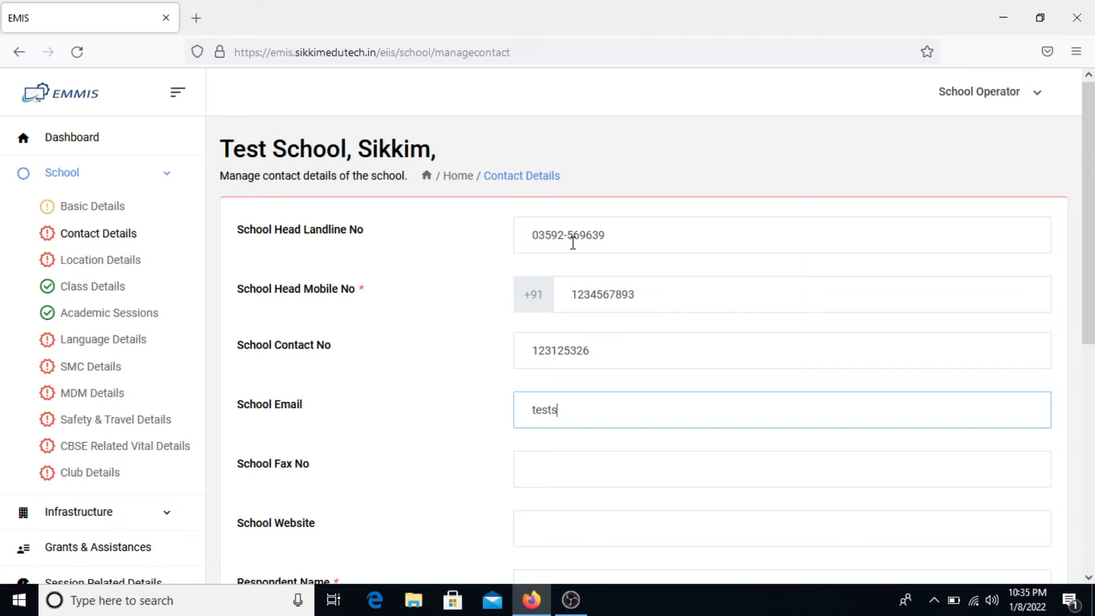
{"action": "key", "text": "Tab"}
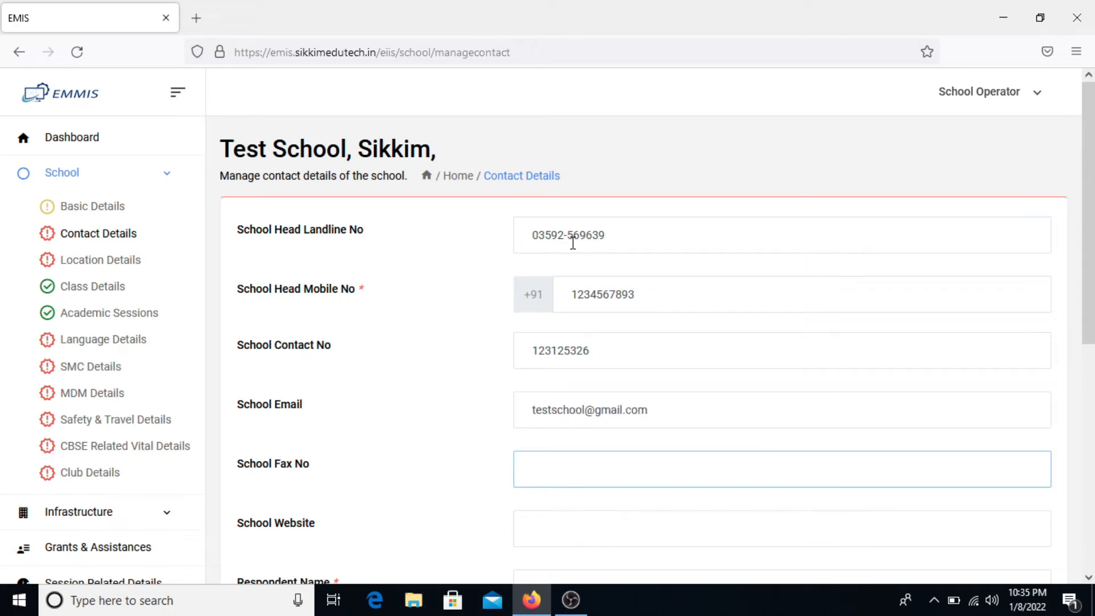
{"action": "scroll", "coordinate": [573, 243], "scroll_direction": "down", "scroll_amount": 1}
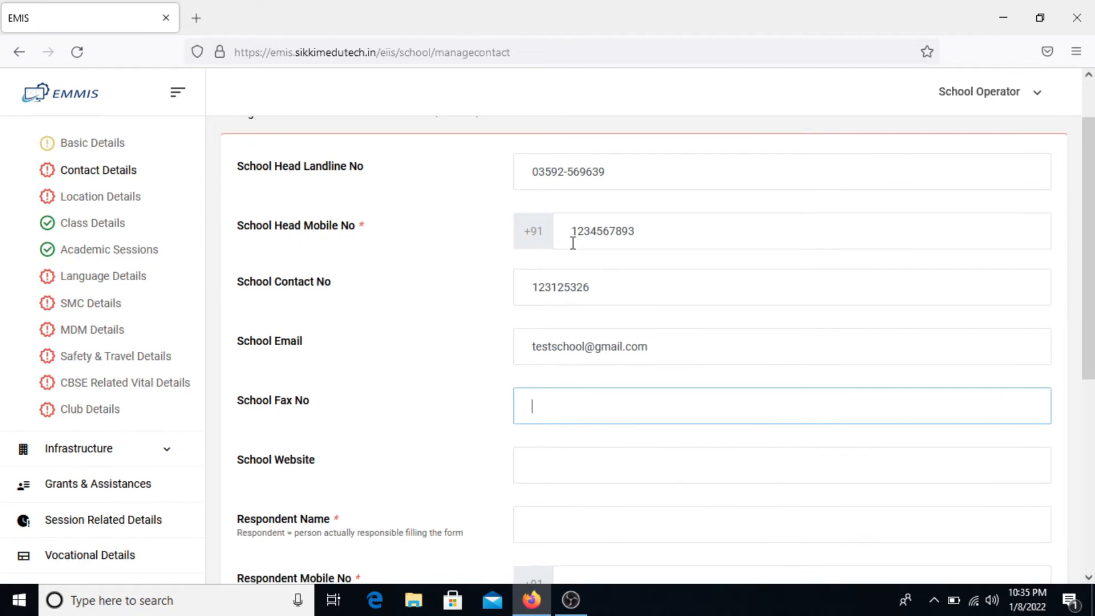
{"action": "scroll", "coordinate": [573, 243], "scroll_direction": "down", "scroll_amount": 1}
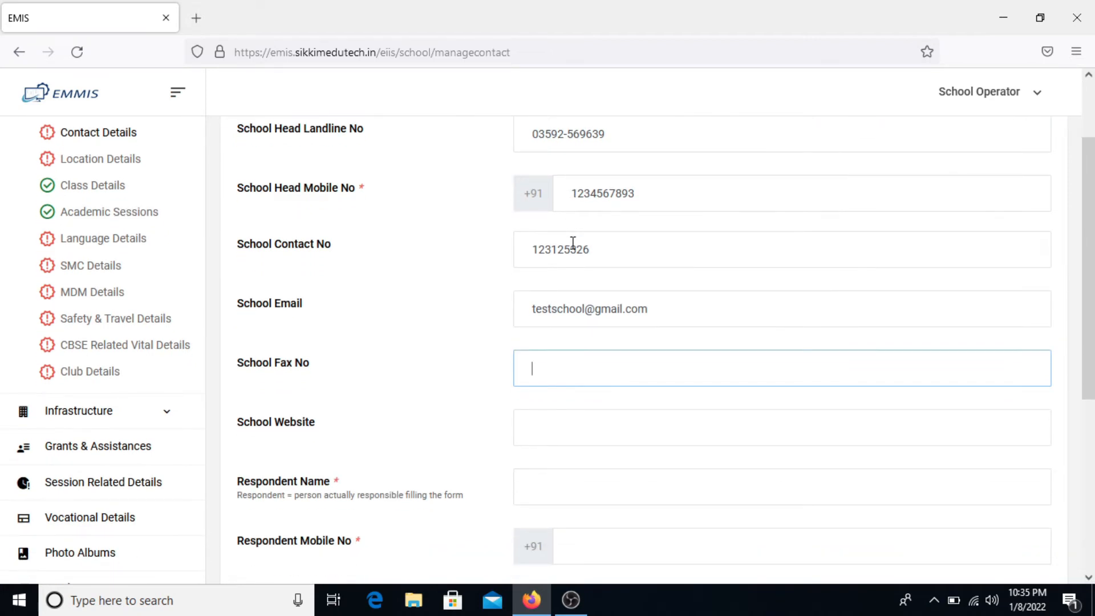
{"action": "scroll", "coordinate": [573, 243], "scroll_direction": "down", "scroll_amount": 1}
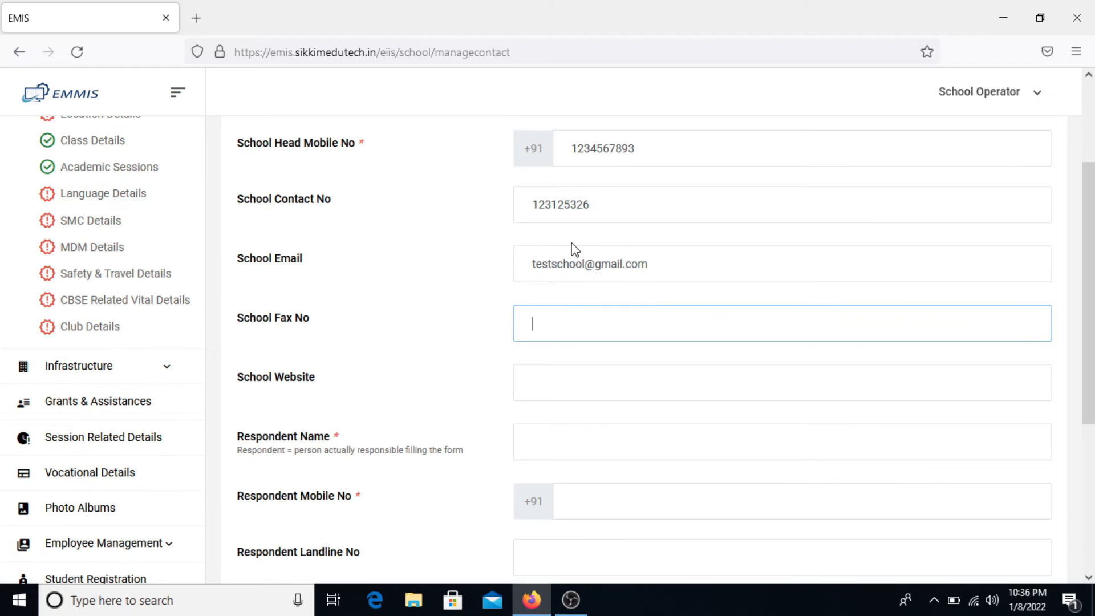
{"action": "scroll", "coordinate": [575, 250], "scroll_direction": "down", "scroll_amount": 1}
{"action": "left_click", "coordinate": [573, 327]}
{"action": "scroll", "coordinate": [573, 327], "scroll_direction": "down", "scroll_amount": 2}
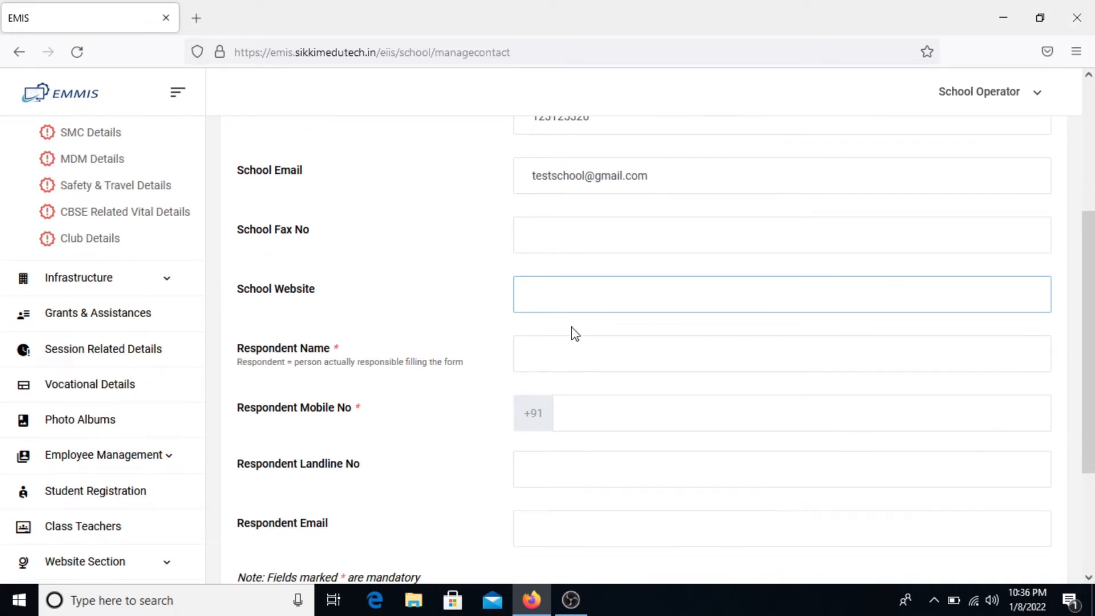
{"action": "scroll", "coordinate": [574, 329], "scroll_direction": "down", "scroll_amount": 1}
- Enter respondent name 'School Operator', the respondent's mobile number and e-mail address
{"action": "left_click", "coordinate": [558, 326]}
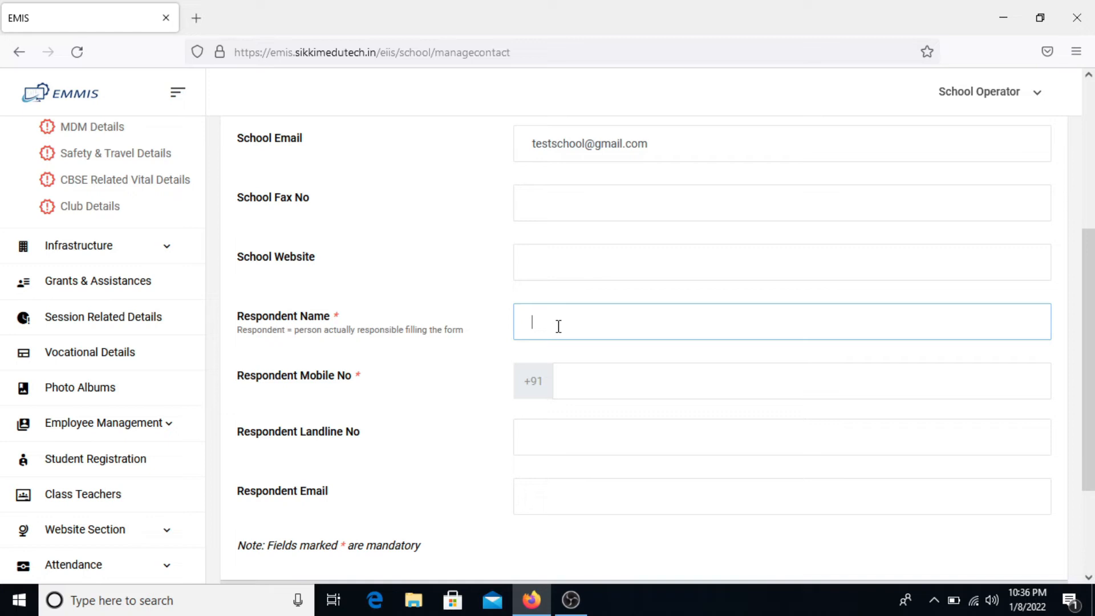
{"action": "type", "text": "School Operator"}
{"action": "key", "text": "Tab"}
{"action": "type", "text": "12"}
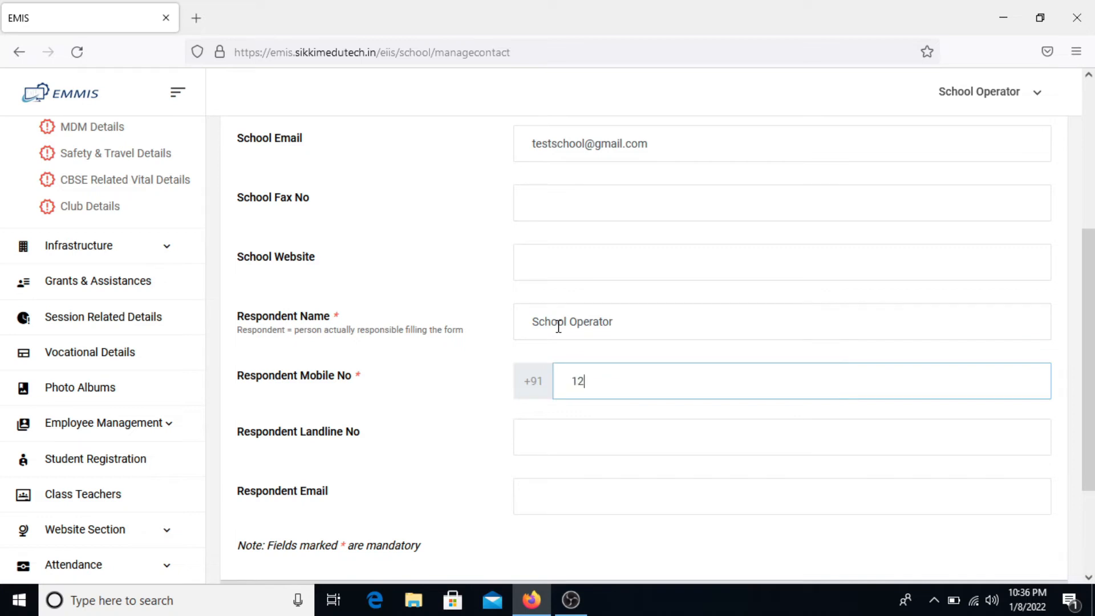
{"action": "type", "text": "34567895"}
{"action": "key", "text": "Tab"}
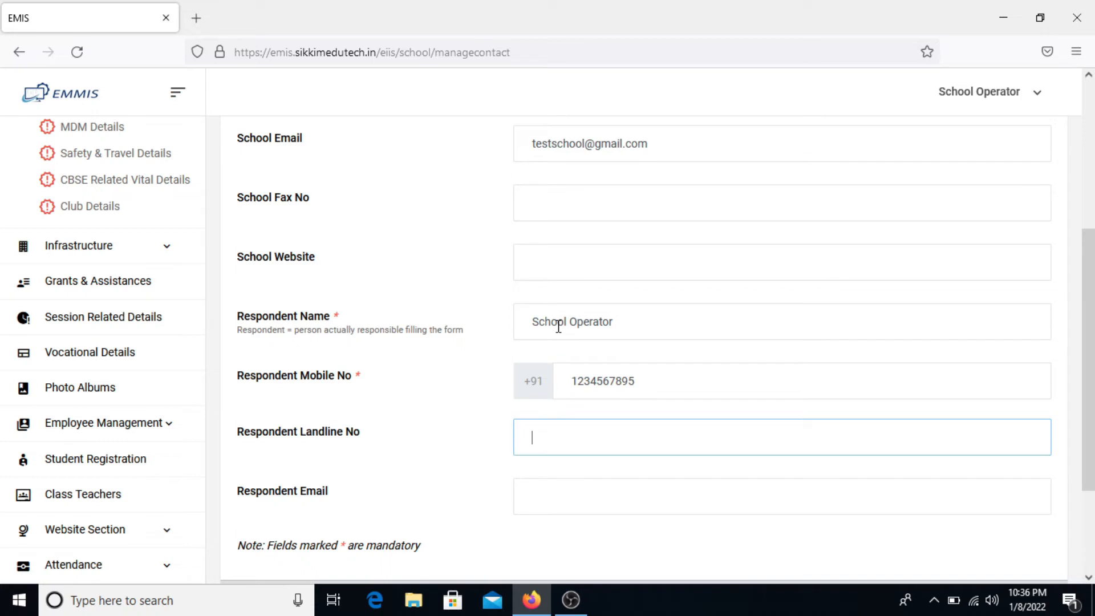
{"action": "scroll", "coordinate": [609, 426], "scroll_direction": "down", "scroll_amount": 2}
{"action": "left_click", "coordinate": [610, 426]}
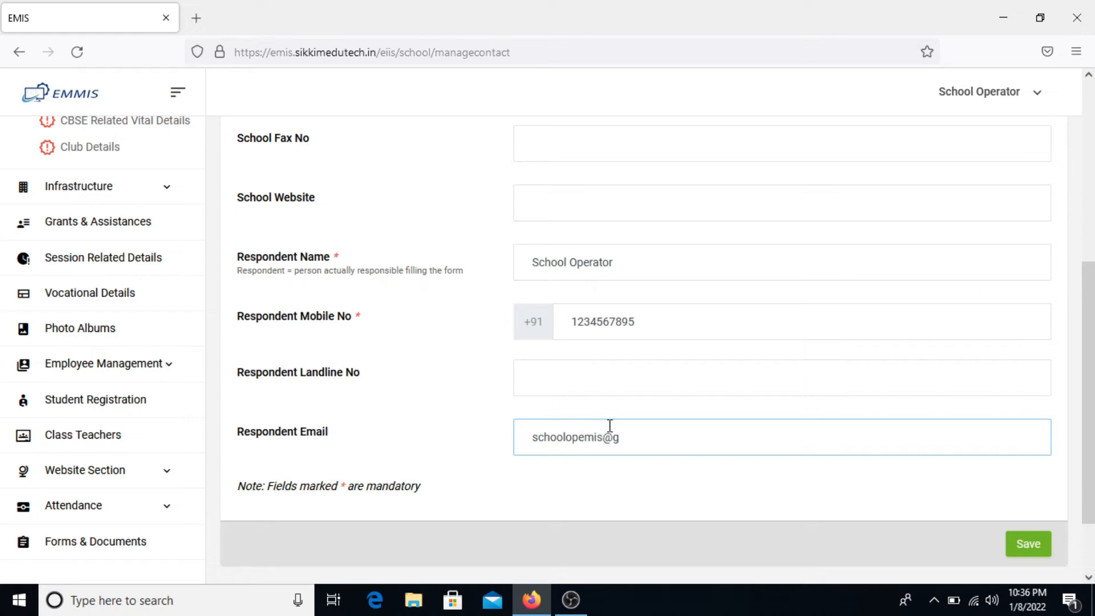
- Save the contact details and return to the Dashboard with the School menu expanded
{"action": "left_click", "coordinate": [1027, 545]}
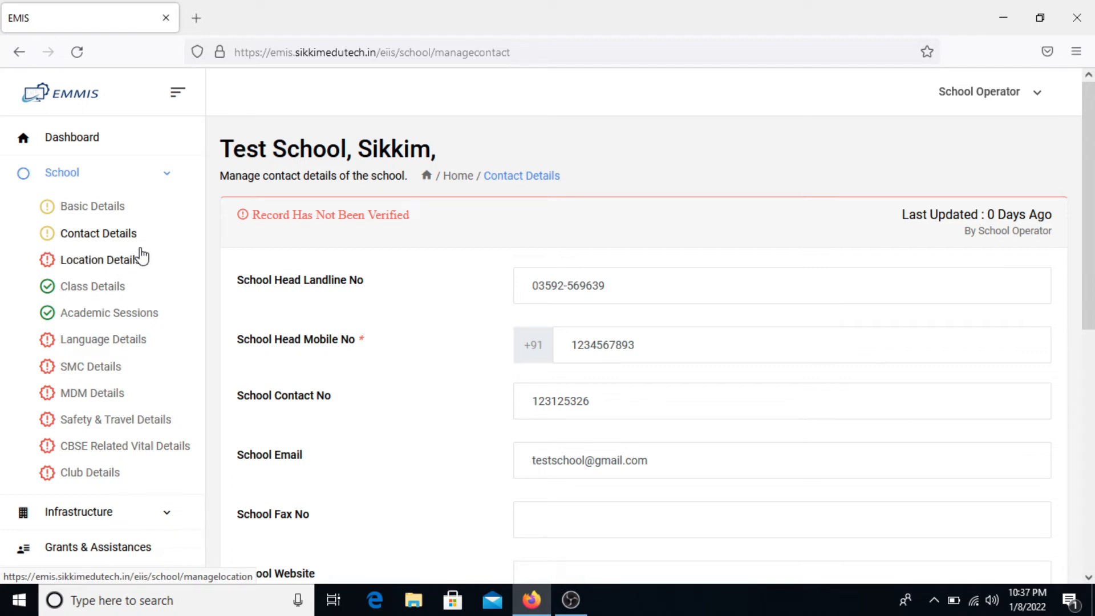
{"action": "left_click", "coordinate": [112, 147]}
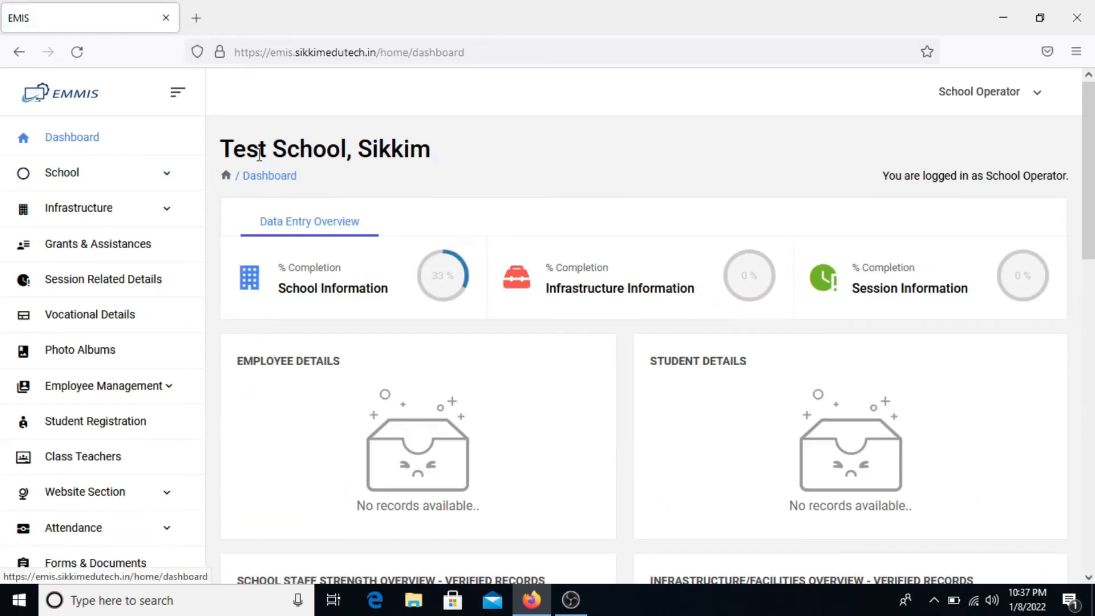
{"action": "left_click", "coordinate": [146, 179]}
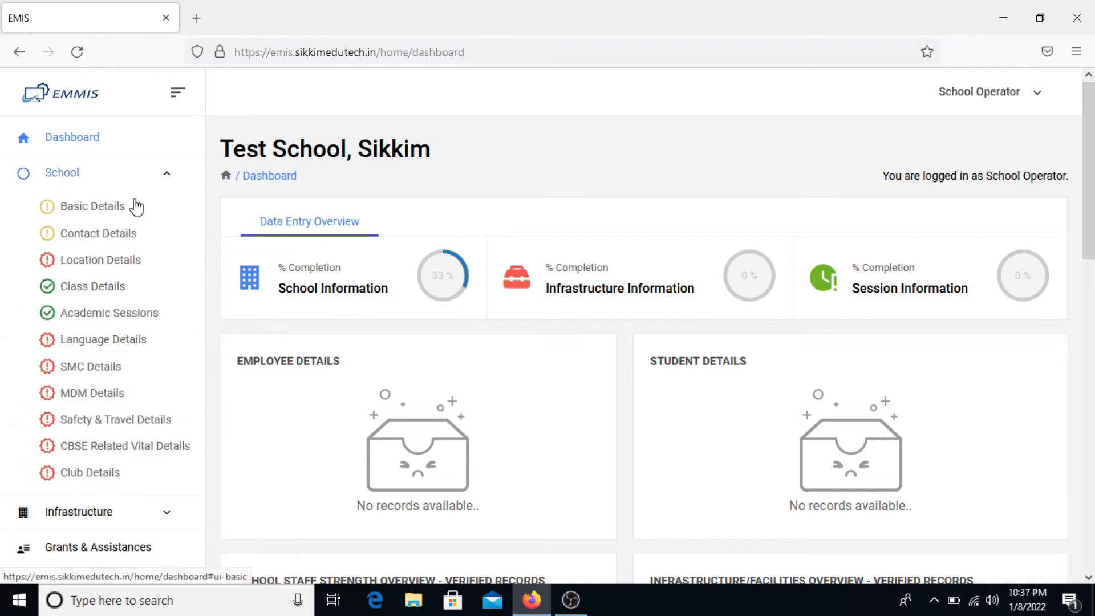
- Open Location Details and set Sub Division Gyalshing, Block Gyalshing and Location Rural
{"action": "left_click", "coordinate": [119, 268]}
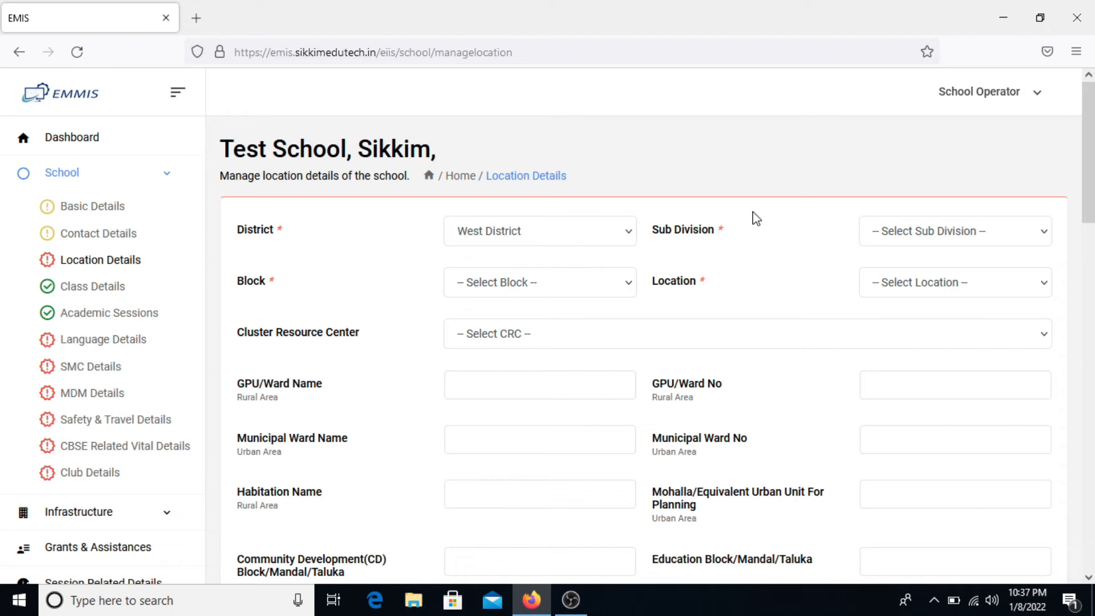
{"action": "left_click", "coordinate": [941, 231]}
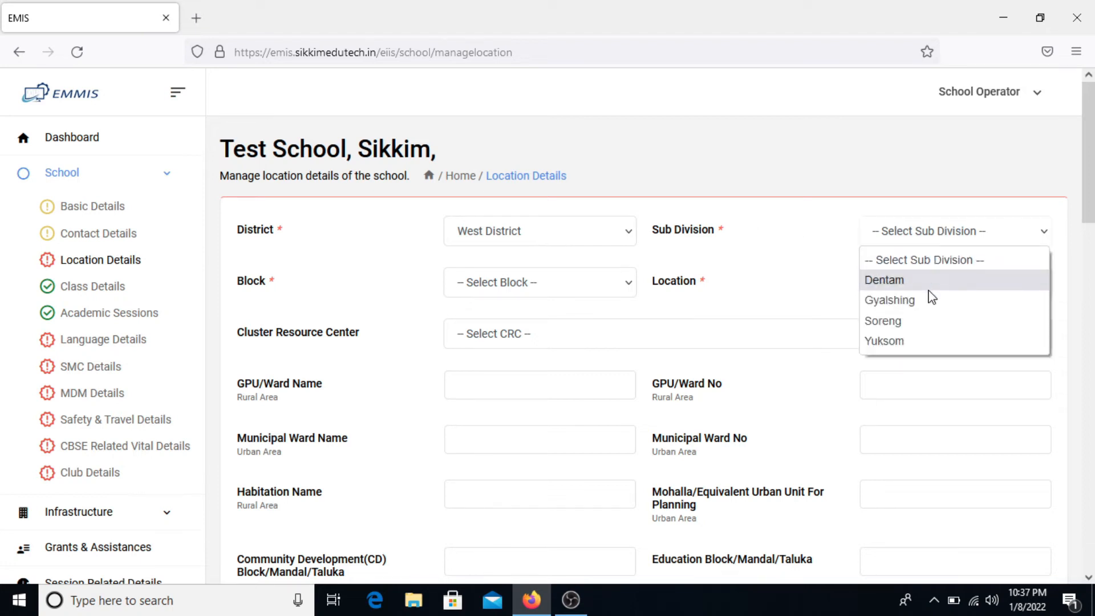
{"action": "left_click", "coordinate": [972, 302]}
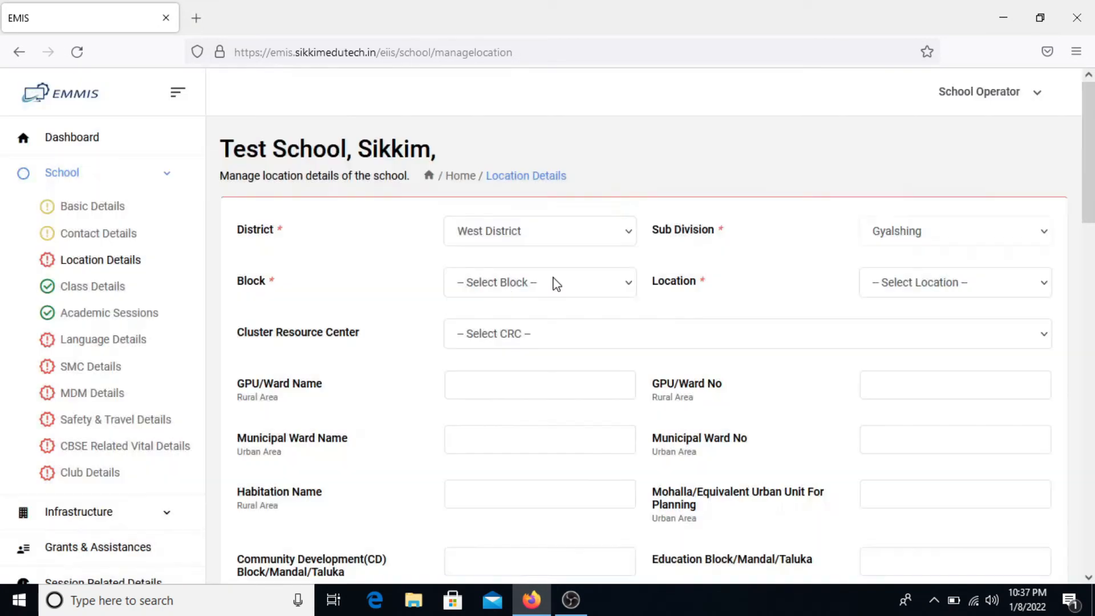
{"action": "left_click", "coordinate": [552, 288]}
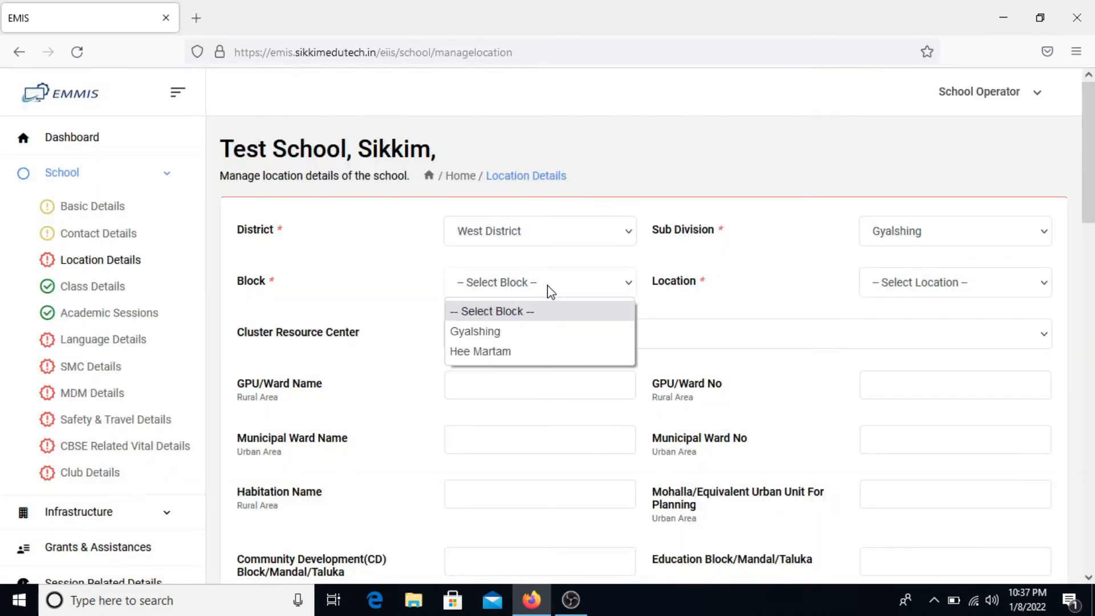
{"action": "left_click", "coordinate": [520, 337]}
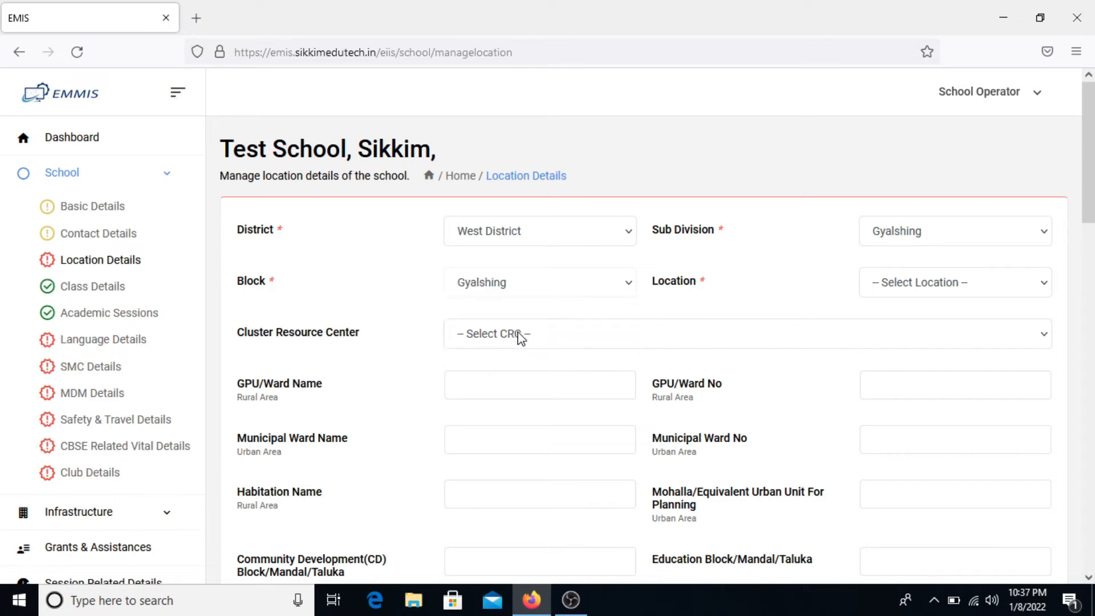
{"action": "left_click", "coordinate": [930, 286]}
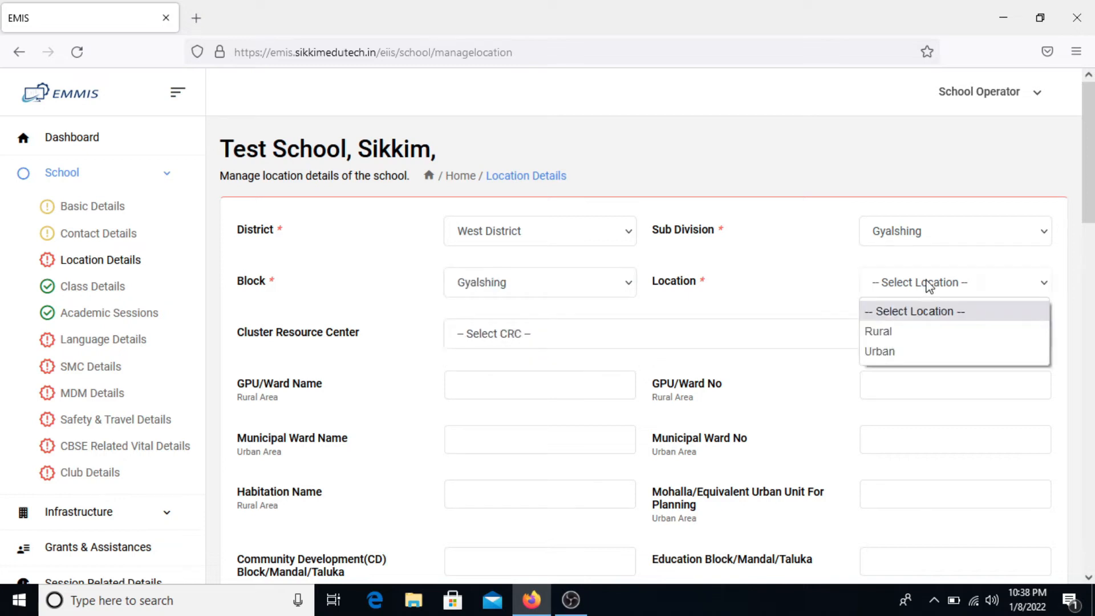
{"action": "left_click", "coordinate": [921, 338]}
- Check the cluster resource centre list and close it without changing the CRC
{"action": "left_click", "coordinate": [546, 332]}
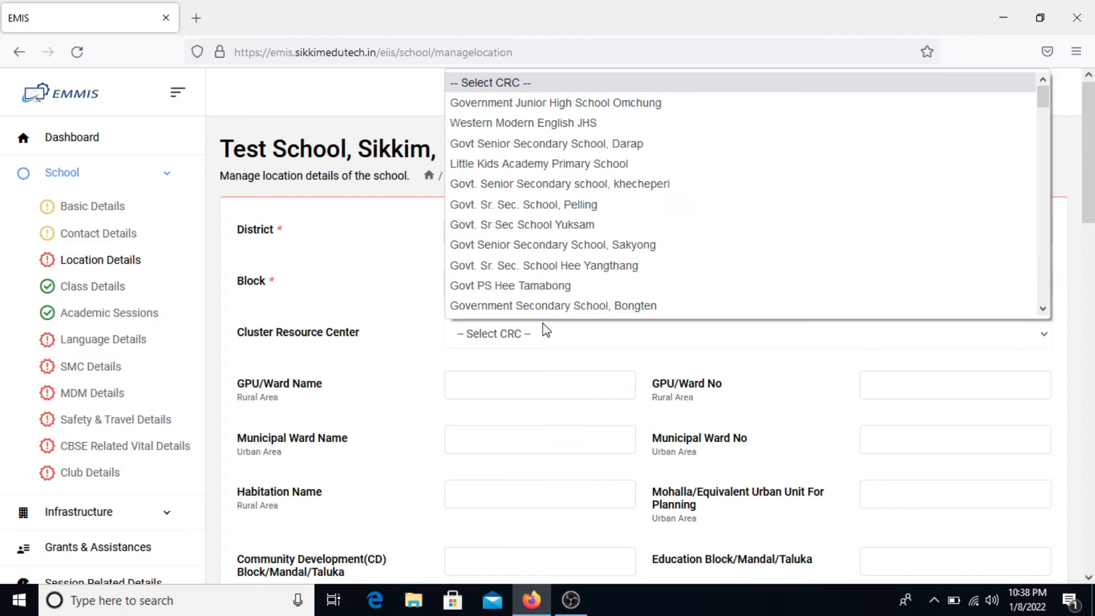
{"action": "scroll", "coordinate": [581, 245], "scroll_direction": "down", "scroll_amount": 6}
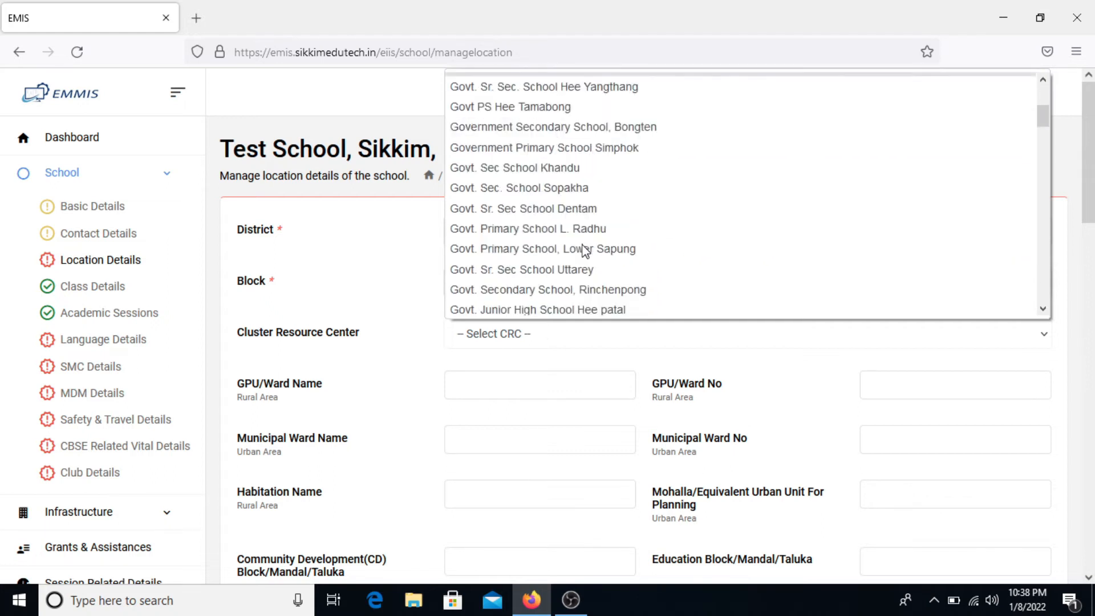
{"action": "scroll", "coordinate": [585, 249], "scroll_direction": "down", "scroll_amount": 10}
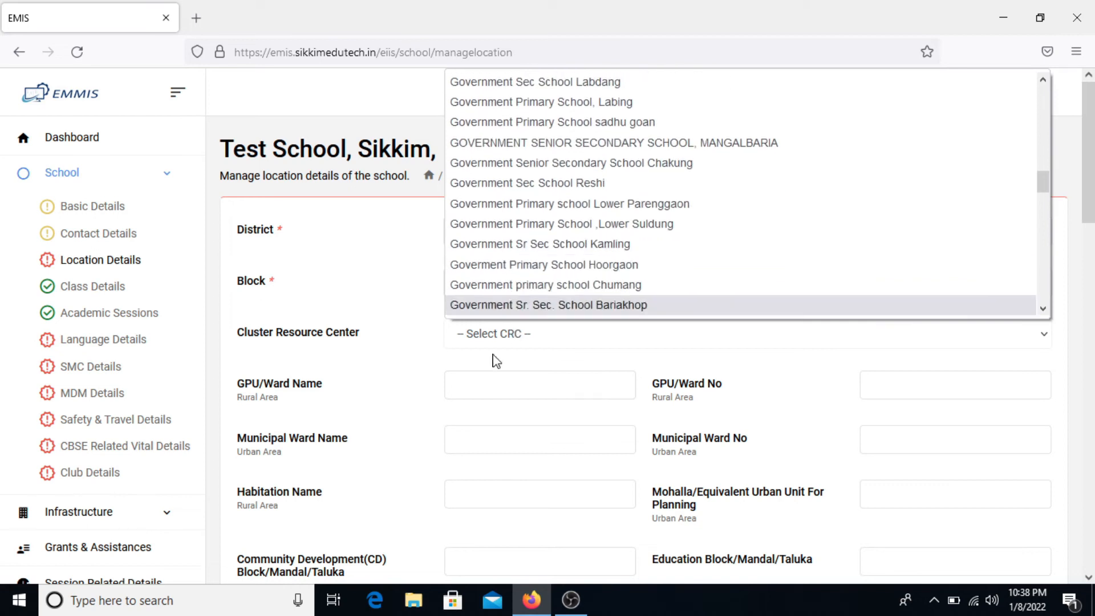
{"action": "left_click", "coordinate": [495, 363]}
{"action": "scroll", "coordinate": [494, 359], "scroll_direction": "down", "scroll_amount": 2}
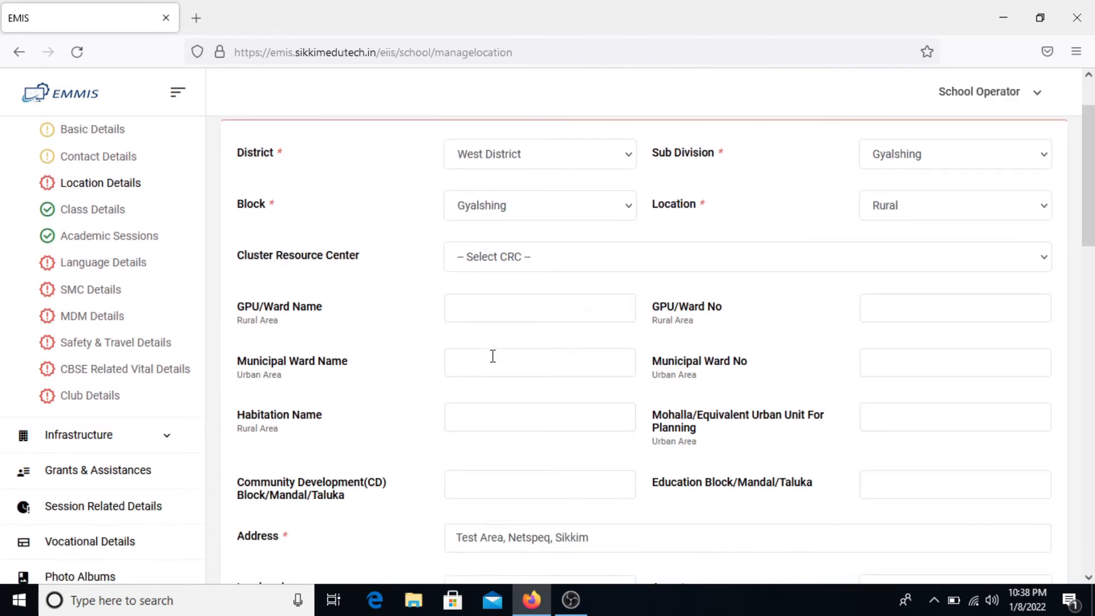
{"action": "left_click", "coordinate": [551, 318]}
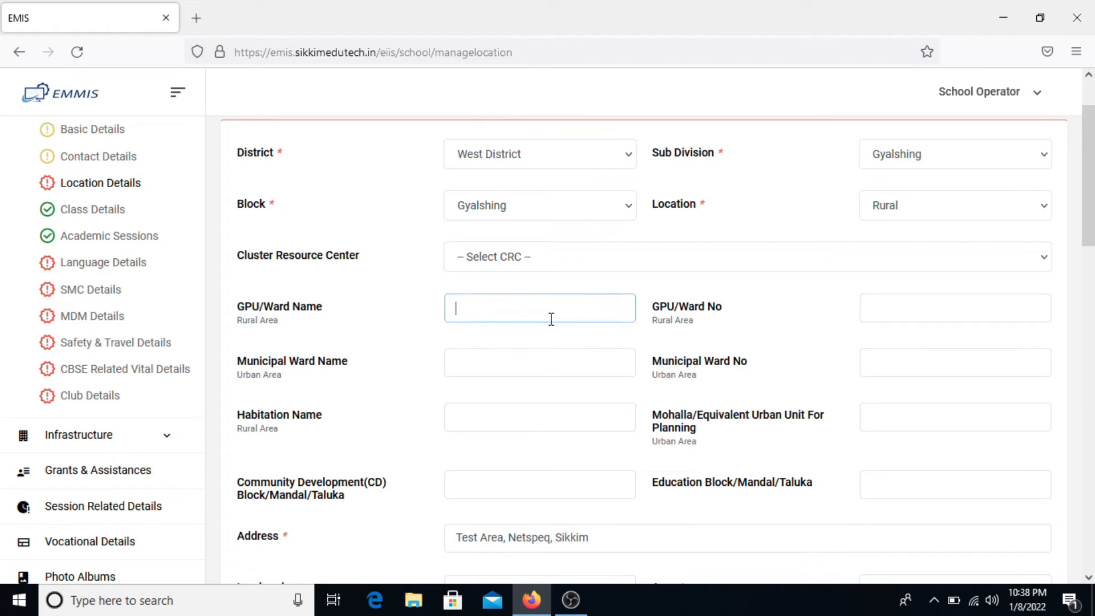
- Enter GPU/Ward Name 'Gylashing' and GPU/Ward No 26
{"action": "type", "text": "Gylashing"}
{"action": "key", "text": "Tab"}
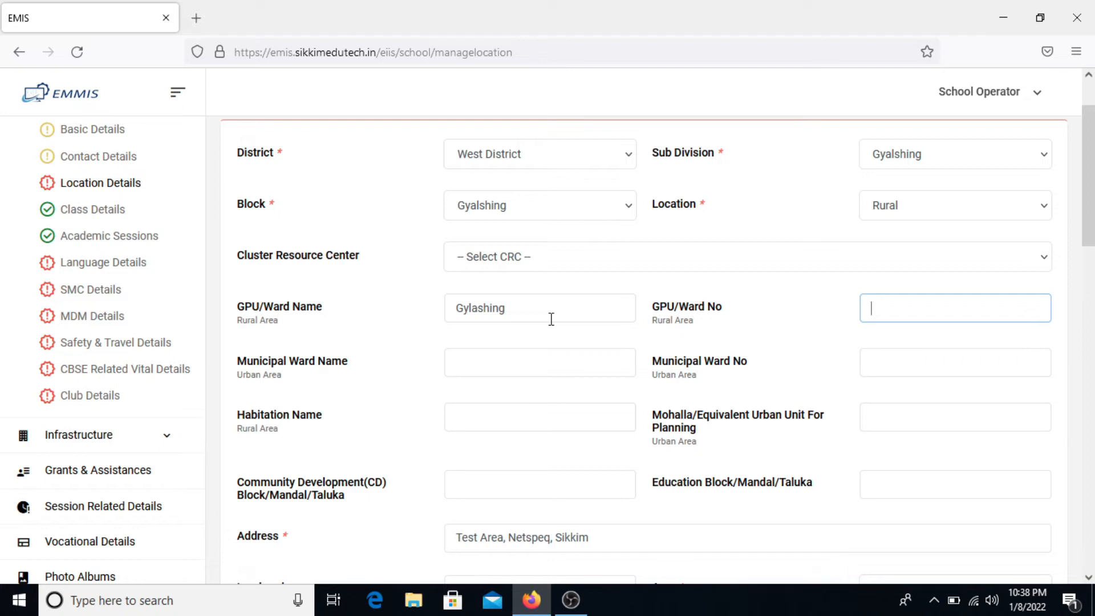
{"action": "type", "text": "26"}
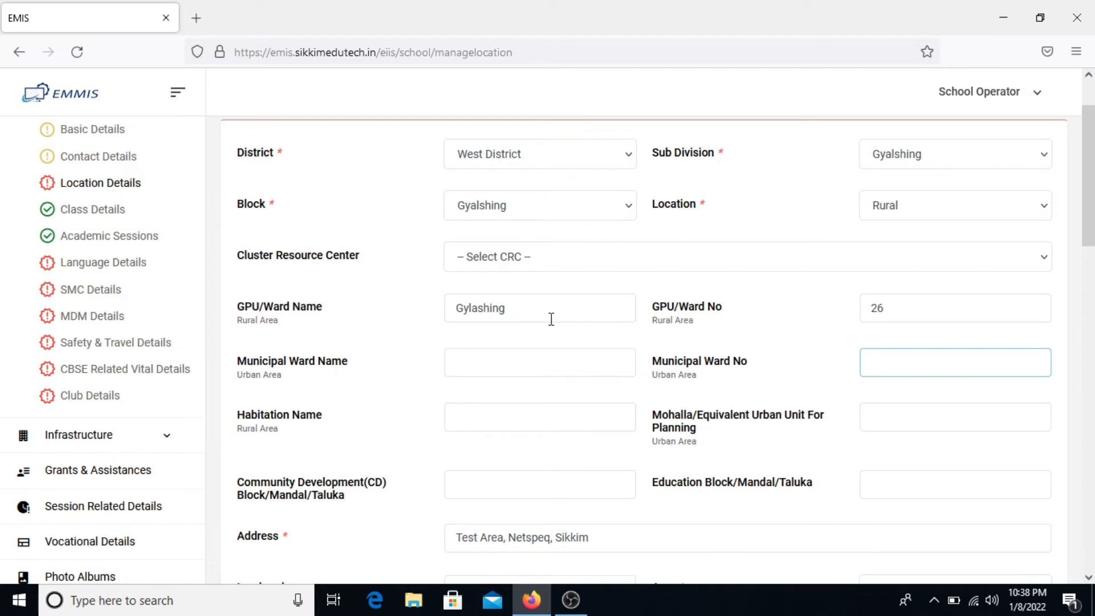
- Enter Habitation Name 'Gyalshing'
{"action": "key", "text": "Tab"}
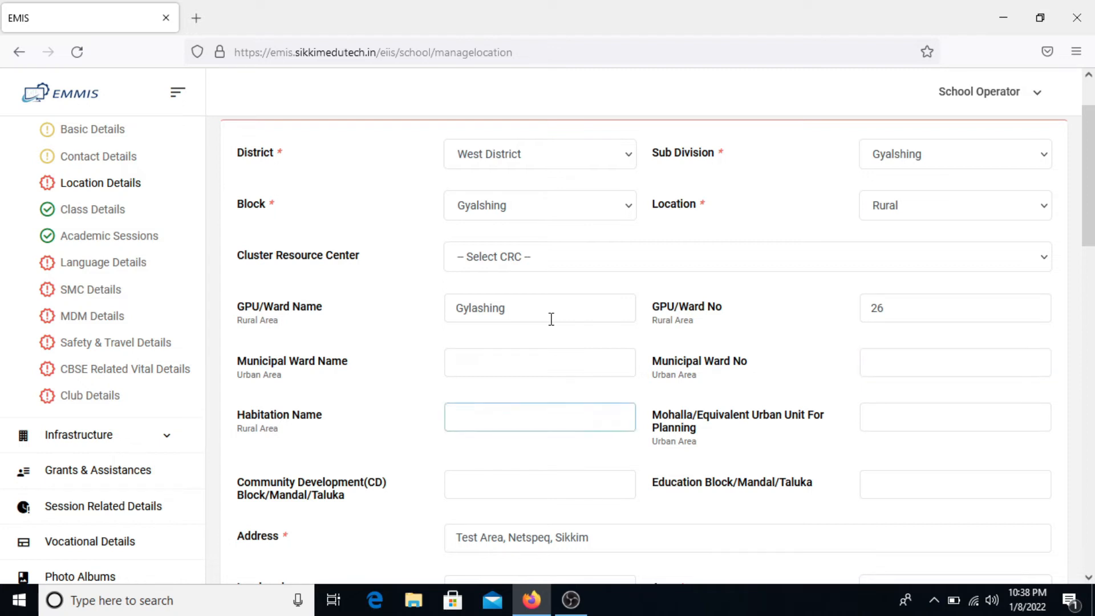
{"action": "type", "text": "G"}
{"action": "type", "text": "yla"}
{"action": "key", "text": "BackSpace"}
{"action": "key", "text": "BackSpace"}
{"action": "type", "text": "alshing"}
{"action": "key", "text": "Tab"}
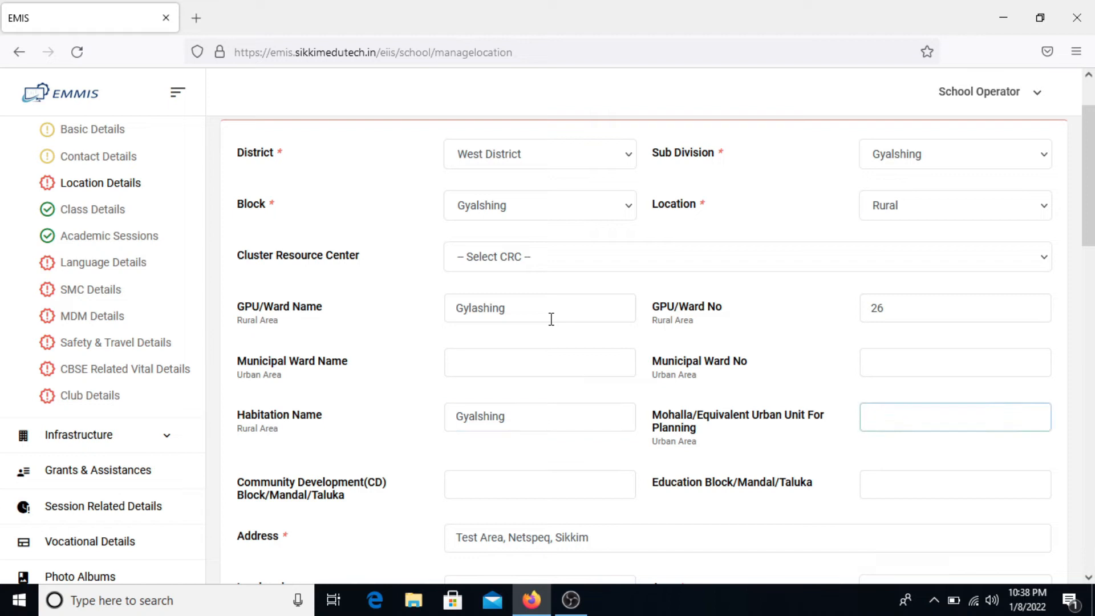
- Scroll down to the CD Block and Education Block fields
{"action": "scroll", "coordinate": [551, 319], "scroll_direction": "down", "scroll_amount": 2}
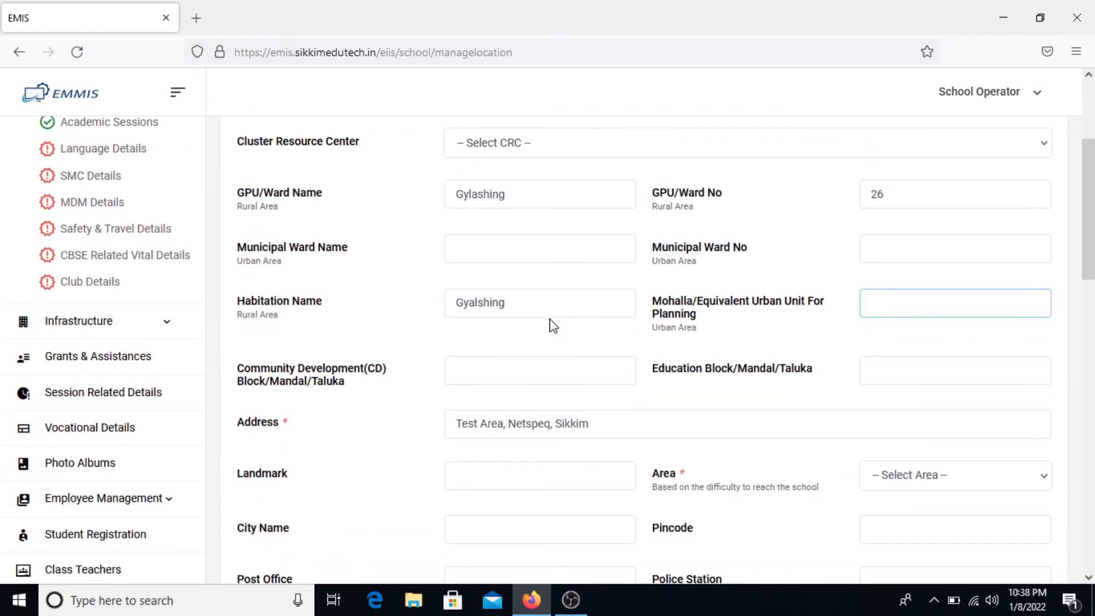
{"action": "scroll", "coordinate": [550, 326], "scroll_direction": "down", "scroll_amount": 1}
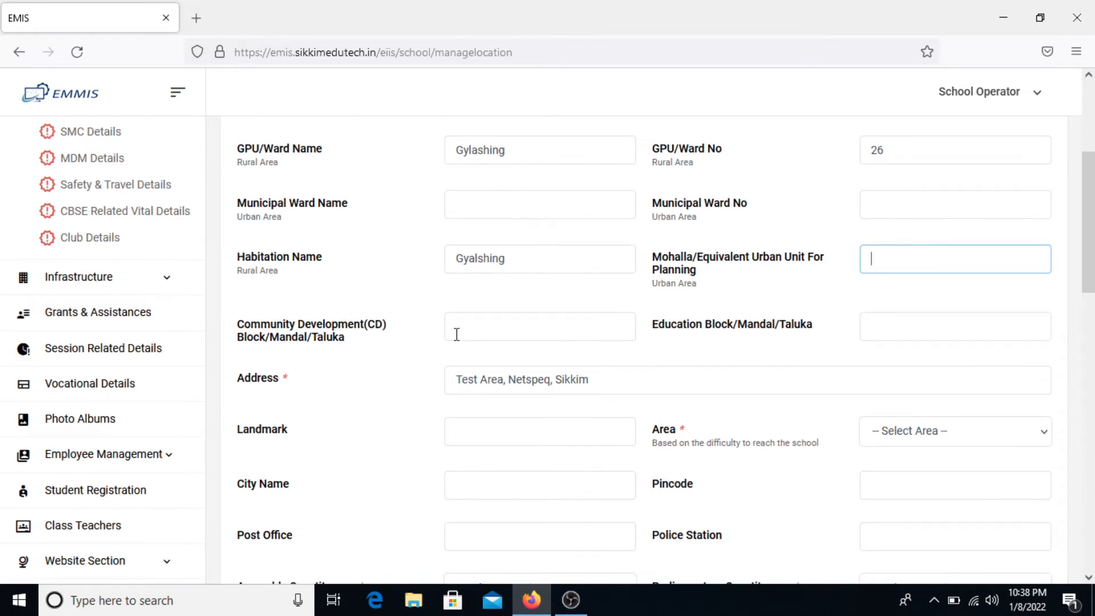
{"action": "left_click", "coordinate": [562, 329]}
{"action": "left_click", "coordinate": [913, 321]}
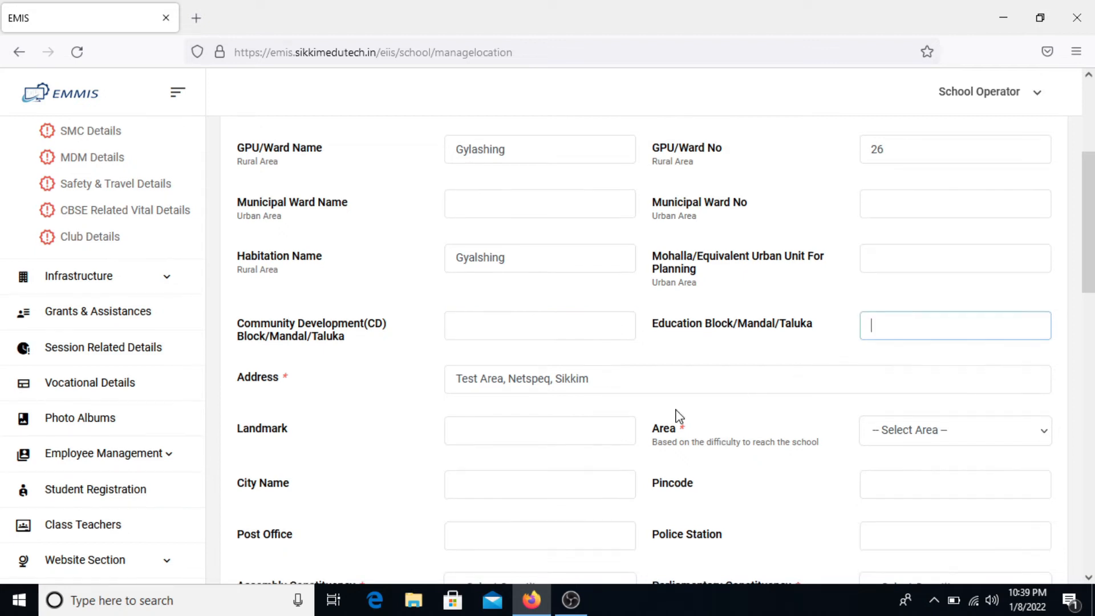
{"action": "scroll", "coordinate": [677, 414], "scroll_direction": "down", "scroll_amount": 1}
- Set Landmark to 'ABC' and Area to Rural
{"action": "left_click", "coordinate": [512, 348]}
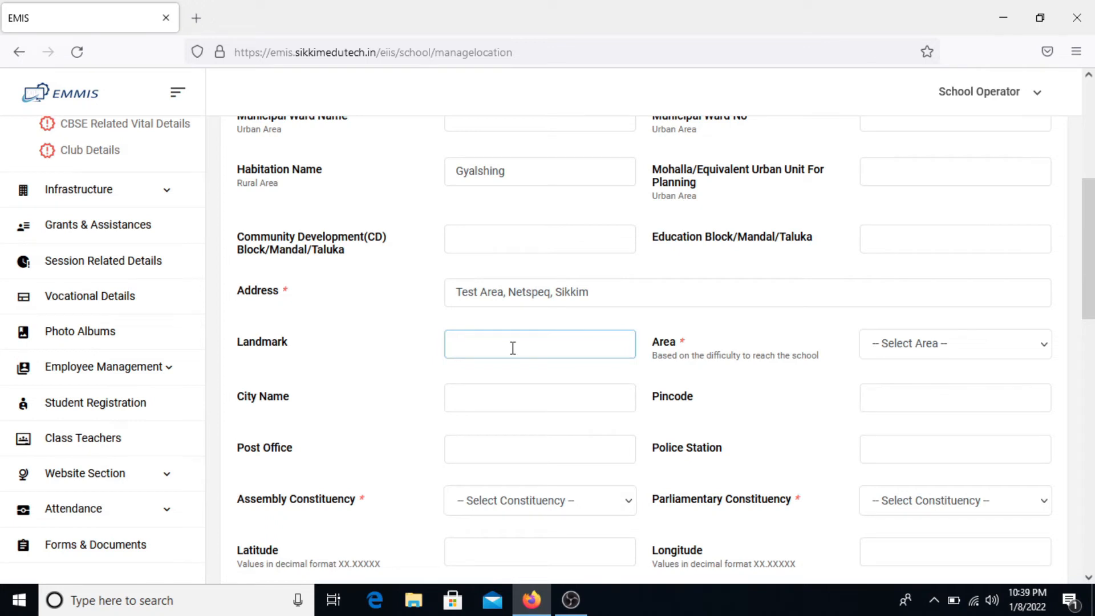
{"action": "type", "text": "ABB"}
{"action": "key", "text": "BackSpace"}
{"action": "type", "text": "C"}
{"action": "key", "text": "Tab"}
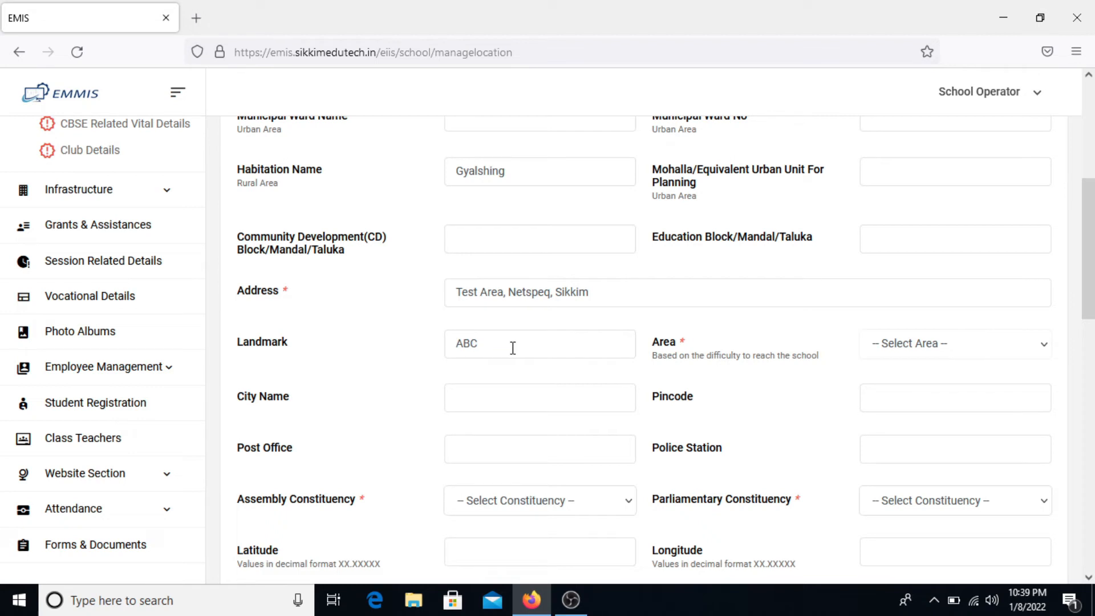
{"action": "left_click", "coordinate": [935, 342]}
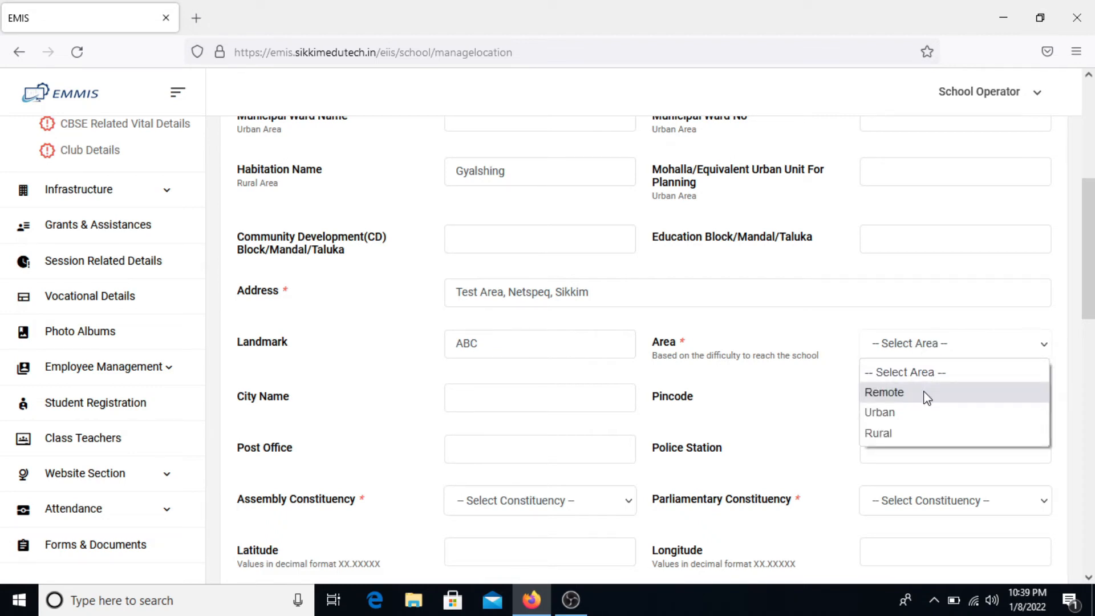
{"action": "left_click", "coordinate": [916, 434]}
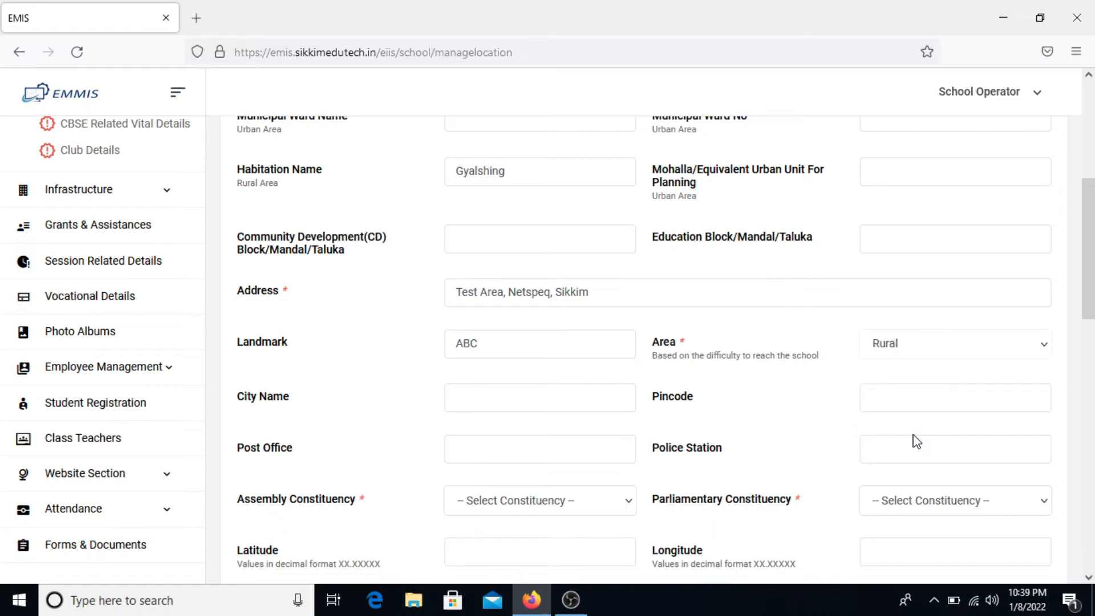
- Enter City Gyalshing, Pincode 123456, Post Office Gyalshing and Police Station 'Gyalshing Police Station'
{"action": "left_click", "coordinate": [562, 389]}
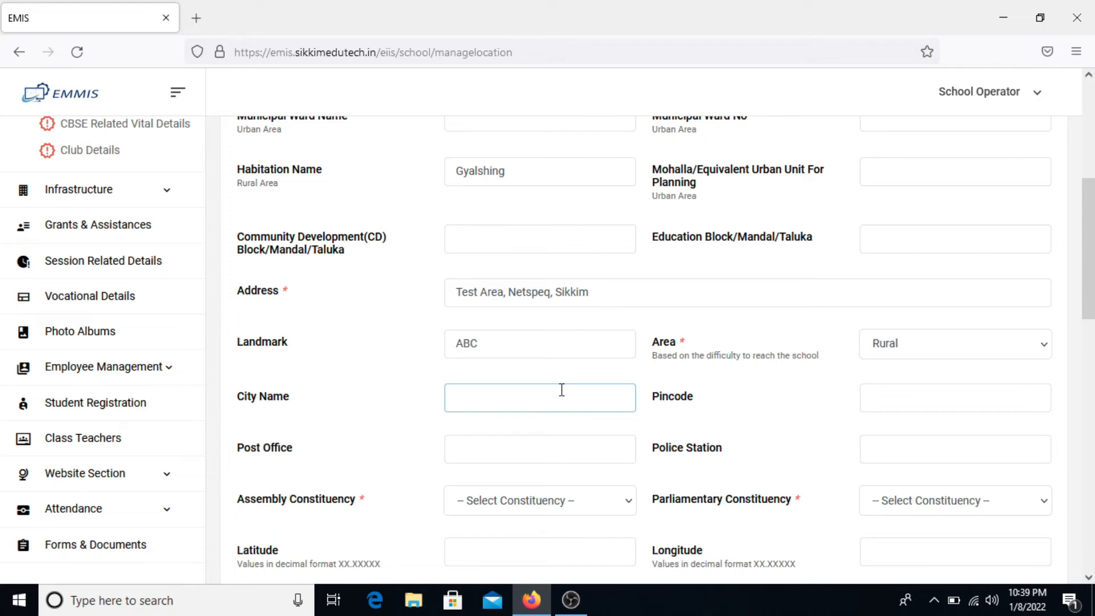
{"action": "type", "text": "Gyalshing"}
{"action": "key", "text": "Tab"}
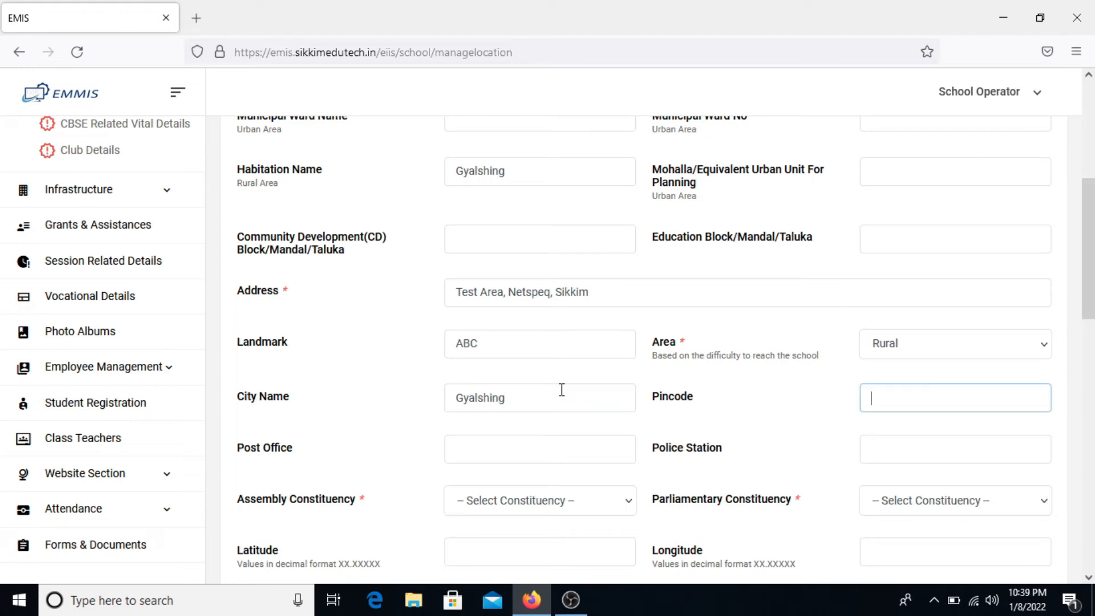
{"action": "type", "text": "123456"}
{"action": "key", "text": "Tab"}
{"action": "type", "text": "Gyalshing"}
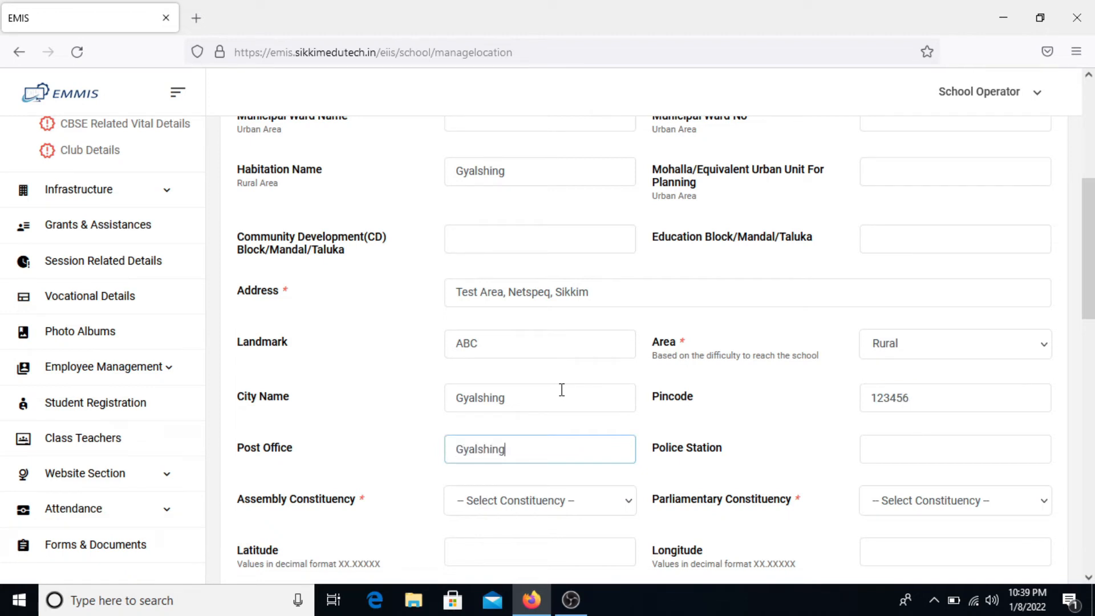
{"action": "key", "text": "Tab"}
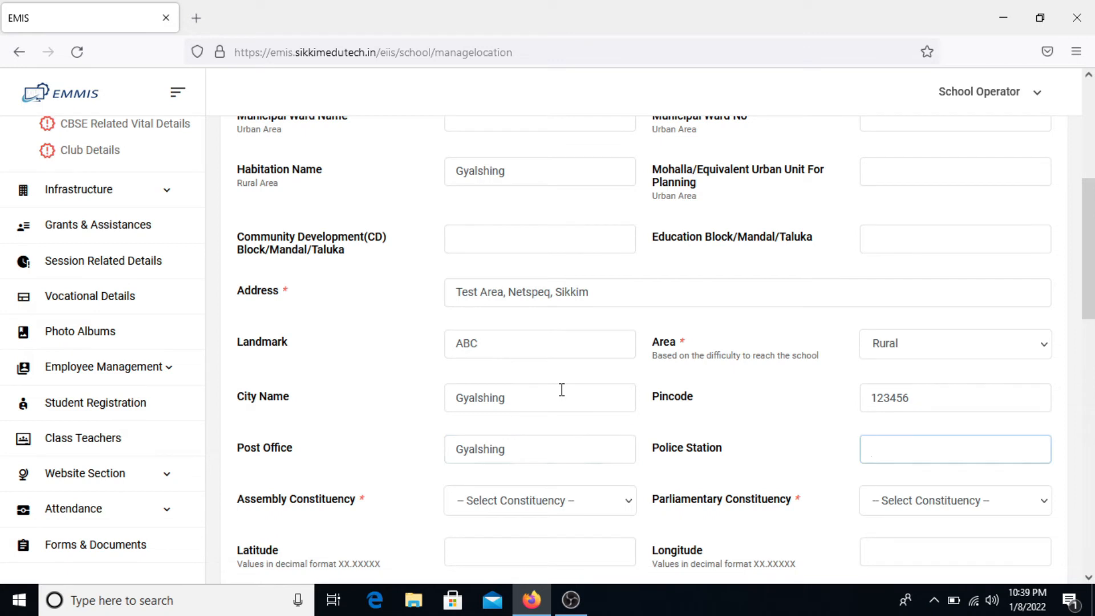
{"action": "type", "text": "Gyalshing Police Sat"}
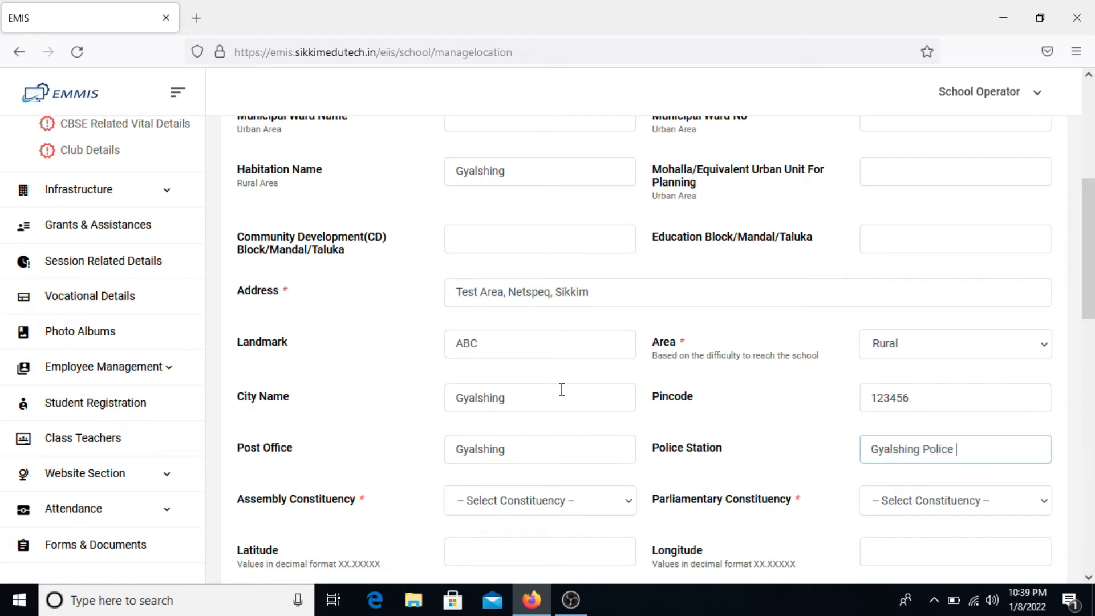
{"action": "key", "text": "BackSpace"}
{"action": "key", "text": "BackSpace"}
{"action": "type", "text": "tatui"}
{"action": "key", "text": "BackSpace"}
{"action": "key", "text": "BackSpace"}
{"action": "type", "text": "ion"}
{"action": "key", "text": "Tab"}
- Choose Assembly Constituency GYALSHING-BARNYAK and Parliamentary Constituency Sikkim
{"action": "scroll", "coordinate": [562, 389], "scroll_direction": "down", "scroll_amount": 2}
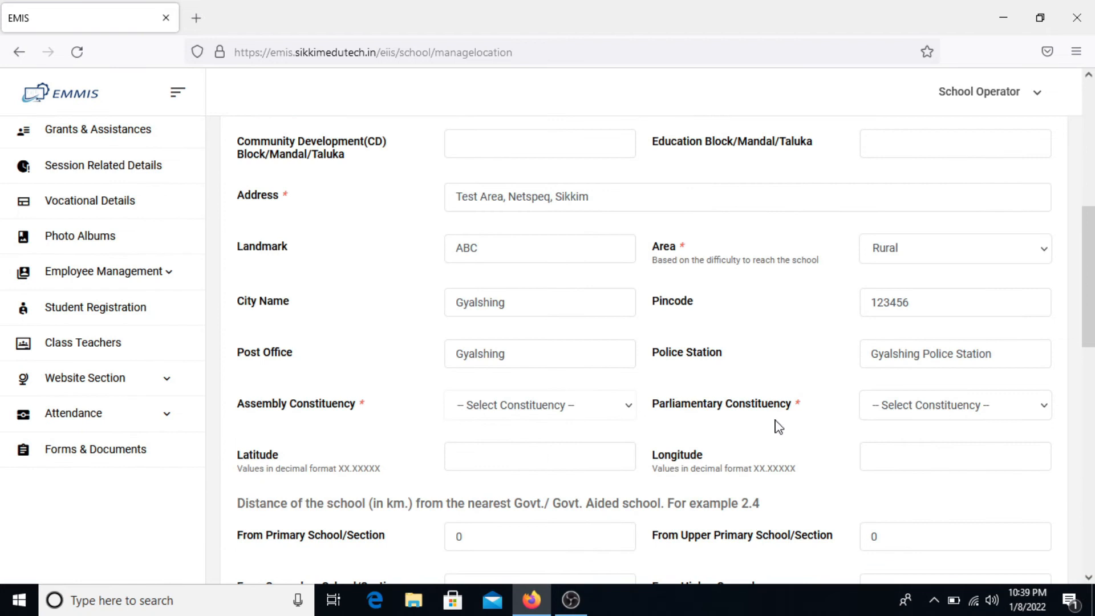
{"action": "left_click", "coordinate": [580, 410]}
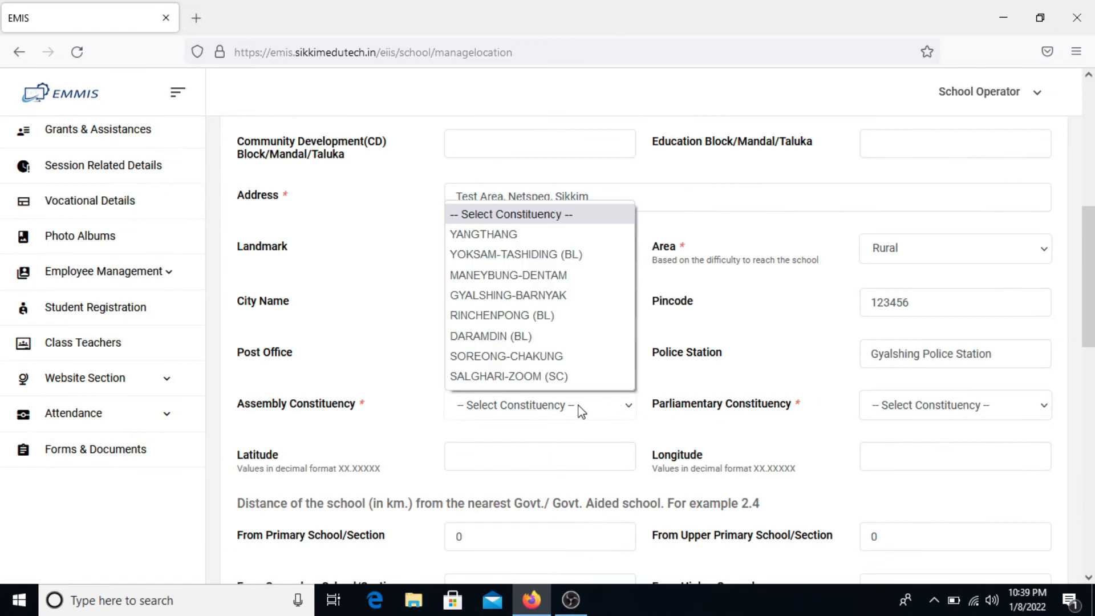
{"action": "left_click", "coordinate": [599, 308]}
{"action": "left_click", "coordinate": [947, 409]}
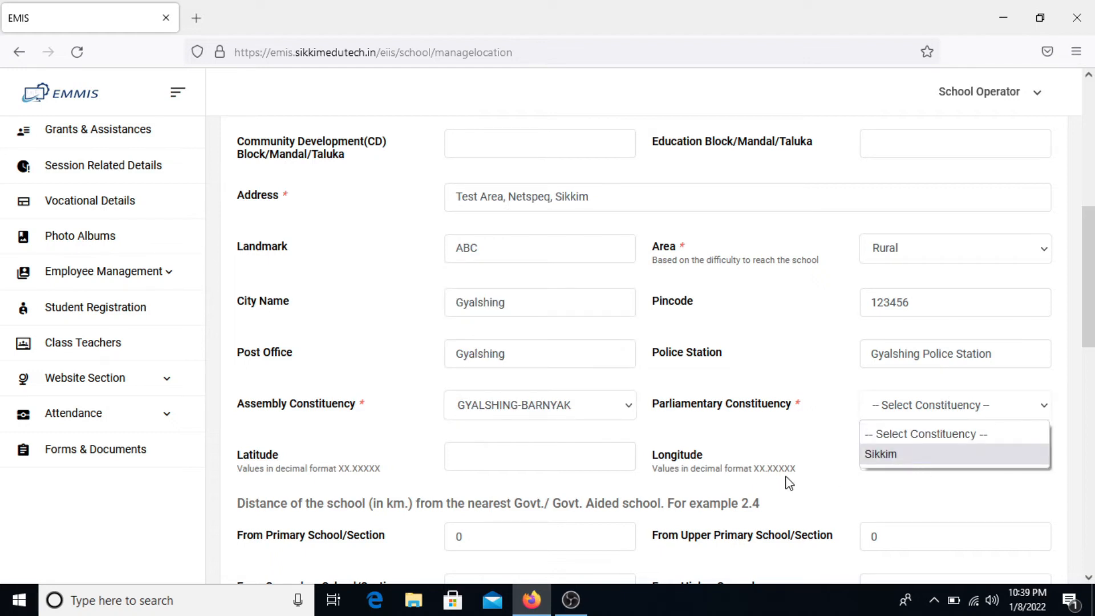
{"action": "left_click", "coordinate": [891, 460]}
{"action": "scroll", "coordinate": [894, 459], "scroll_direction": "down", "scroll_amount": 2}
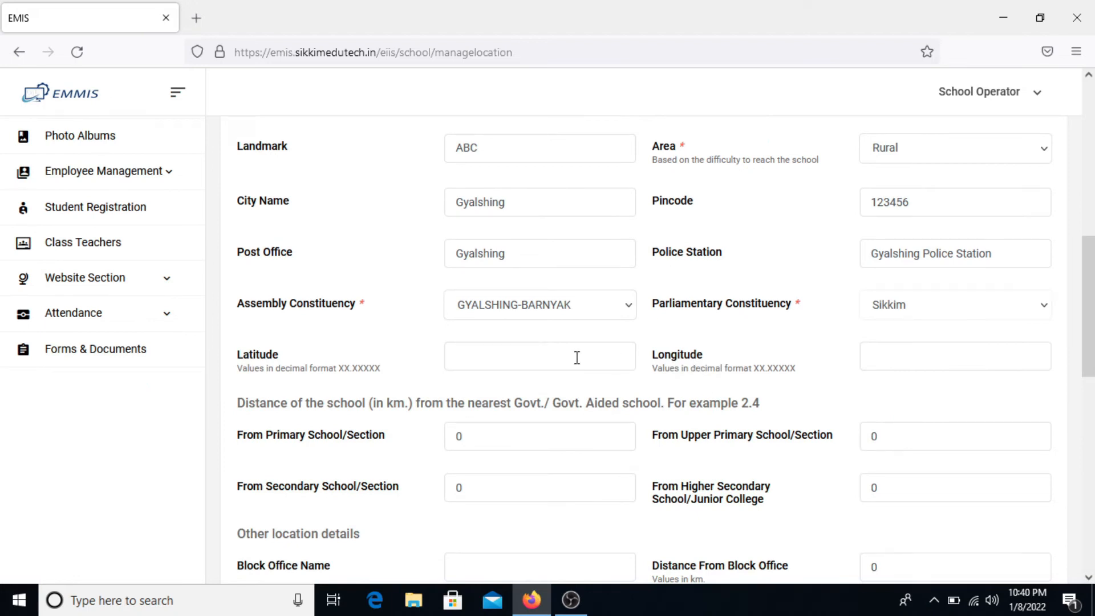
{"action": "scroll", "coordinate": [577, 358], "scroll_direction": "down", "scroll_amount": 1}
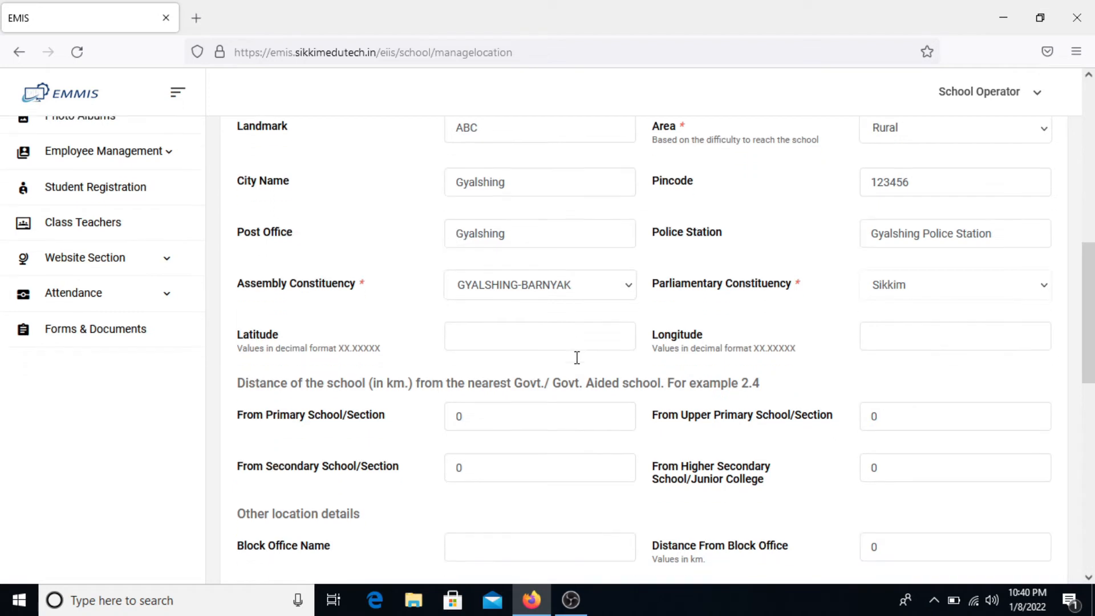
- Enter nearest-school distances of 0.8, 0.2, 0.6 and 0.6 km
{"action": "left_click", "coordinate": [546, 329]}
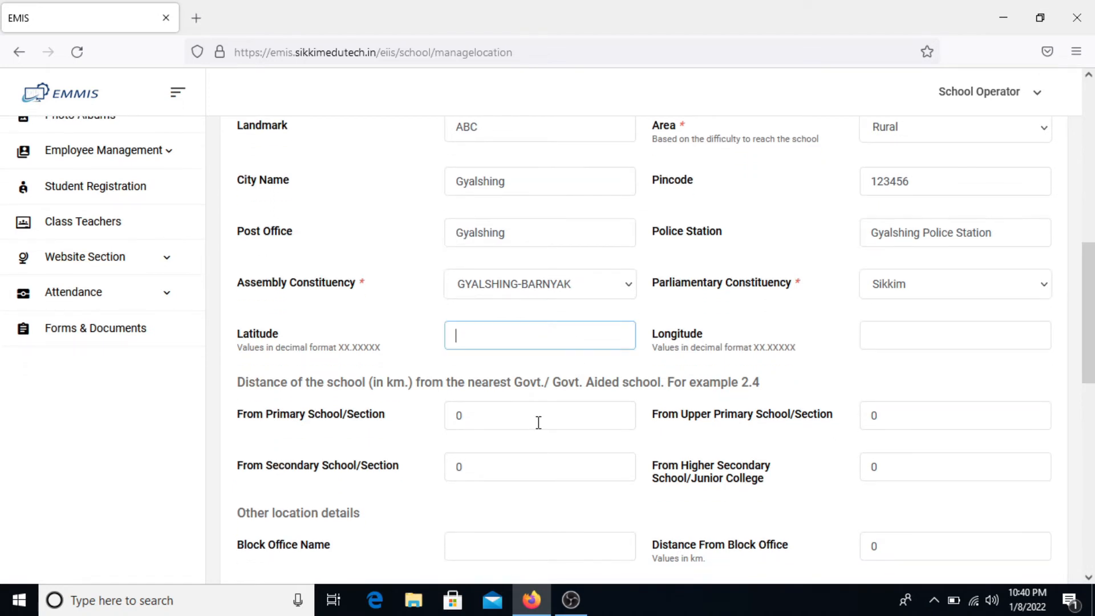
{"action": "scroll", "coordinate": [538, 422], "scroll_direction": "down", "scroll_amount": 3}
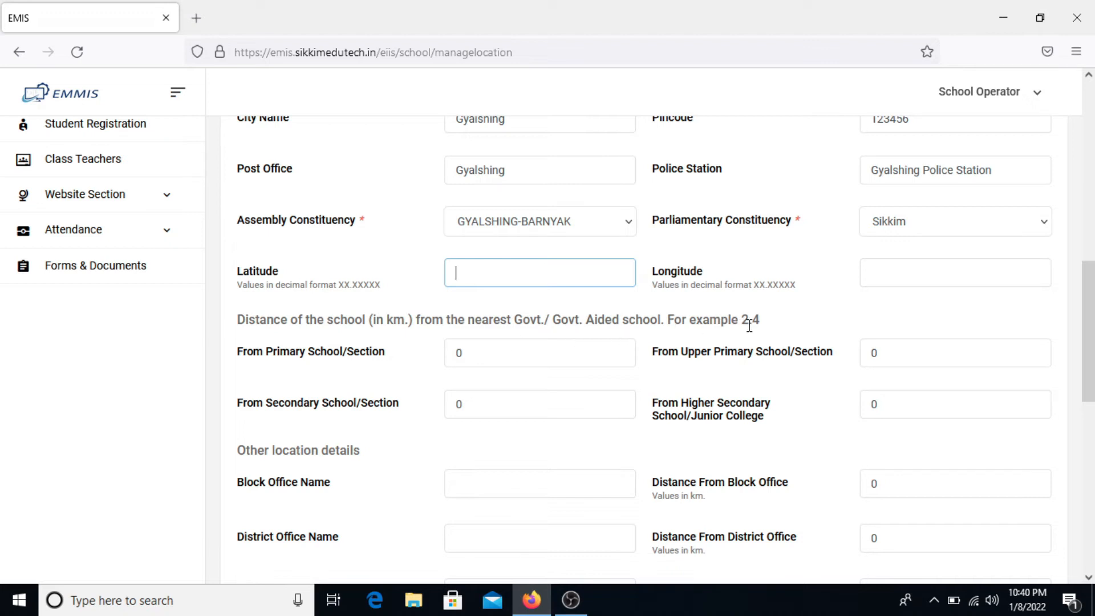
{"action": "left_click", "coordinate": [582, 358]}
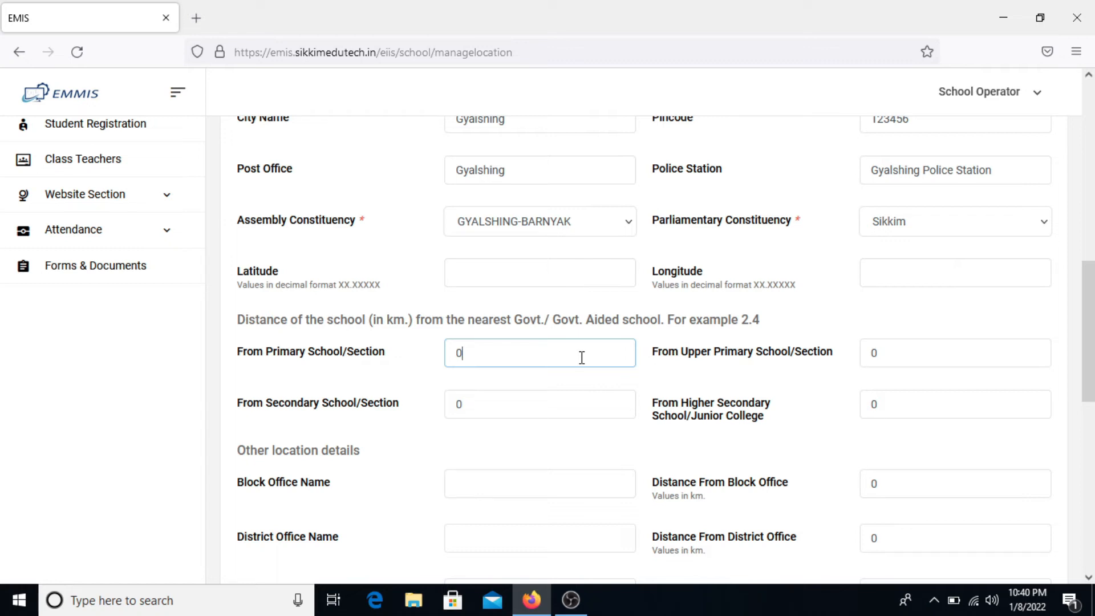
{"action": "type", "text": ".8"}
{"action": "key", "text": "Tab"}
{"action": "type", "text": "0.2"}
{"action": "key", "text": "Tab"}
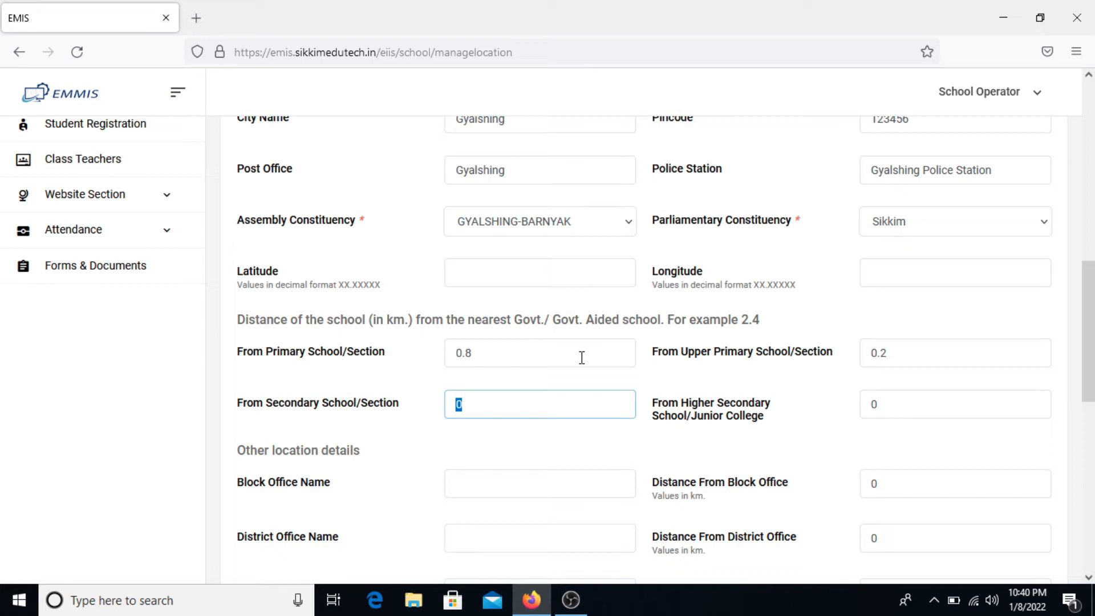
{"action": "type", "text": "0.6"}
{"action": "left_click", "coordinate": [935, 415]}
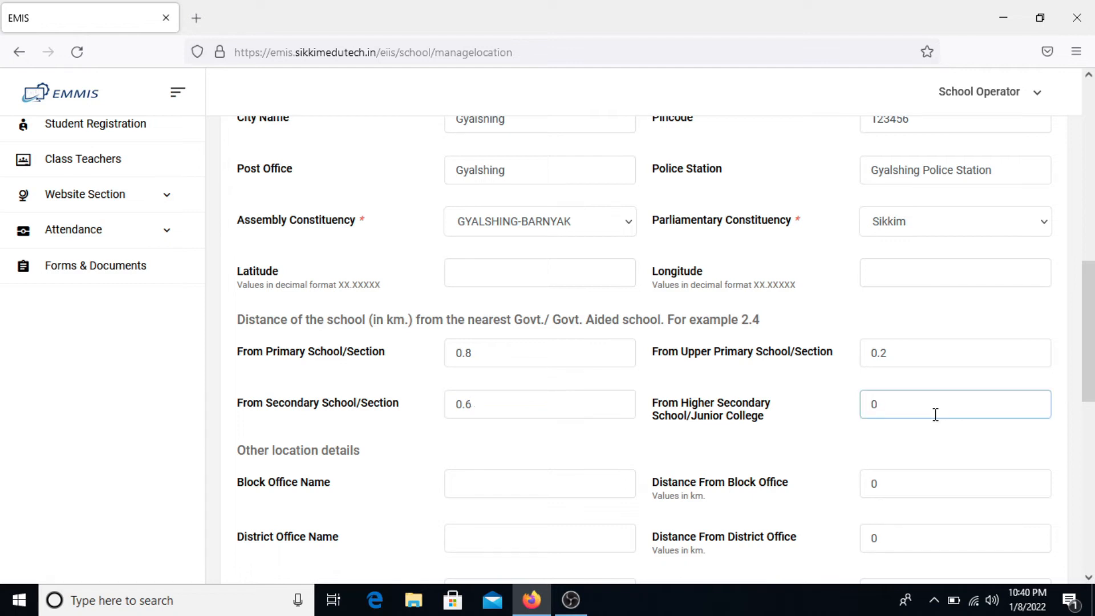
{"action": "key", "text": "BackSpace"}
{"action": "type", "text": "0.6"}
- Enter Gylashing Block Office at 0.9 km and district office Gyalshing DAC at 1.6 km
{"action": "scroll", "coordinate": [936, 414], "scroll_direction": "down", "scroll_amount": 2}
{"action": "scroll", "coordinate": [935, 415], "scroll_direction": "down", "scroll_amount": 2}
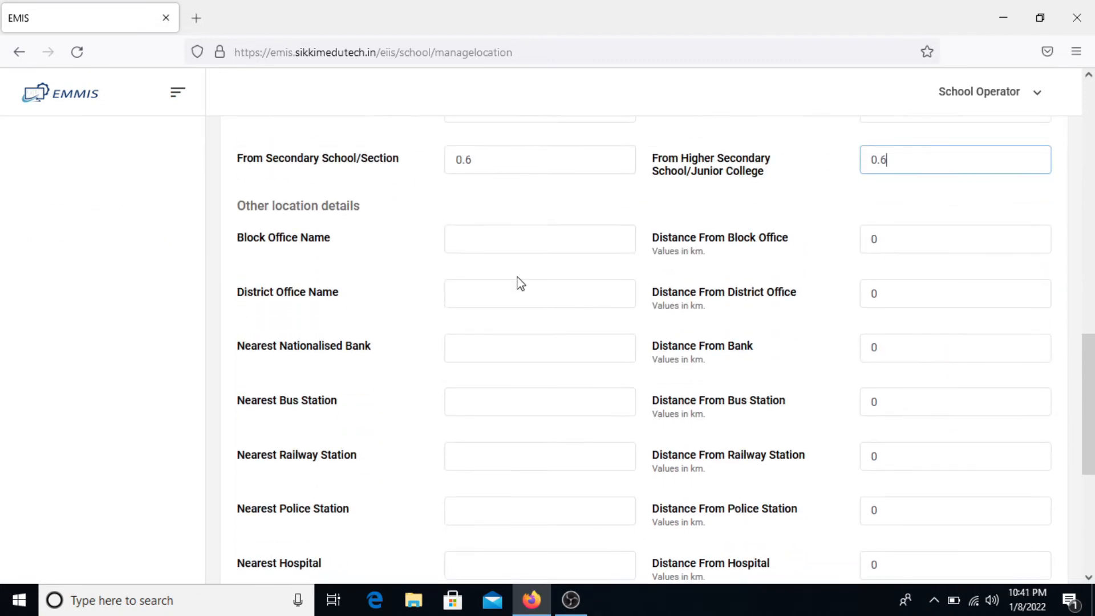
{"action": "left_click", "coordinate": [489, 247]}
{"action": "type", "text": "Gylashing Block"}
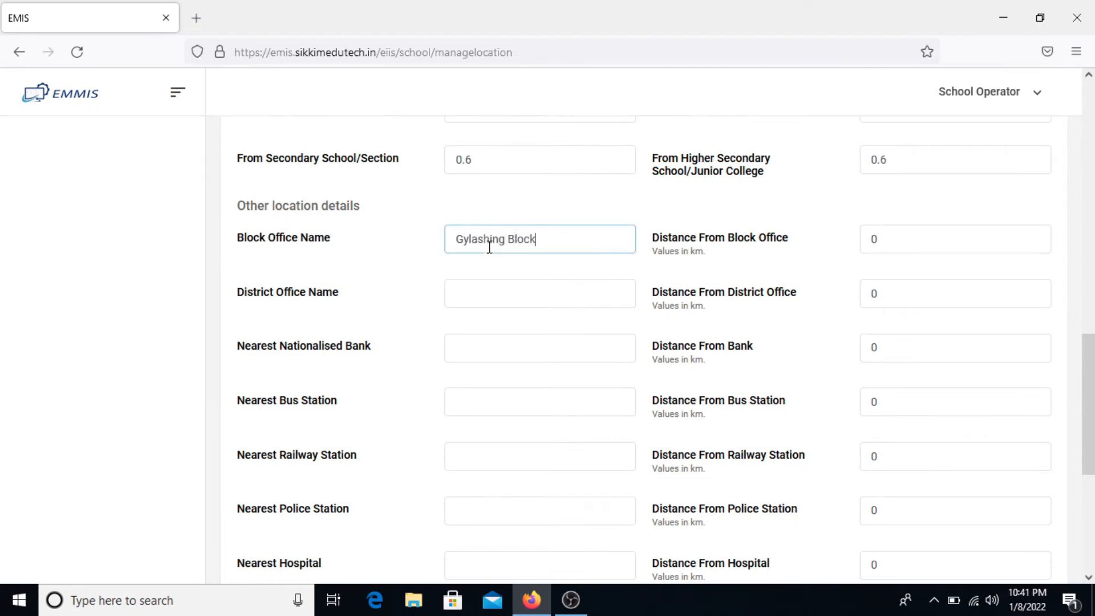
{"action": "type", "text": " Office"}
{"action": "key", "text": "Tab"}
{"action": "type", "text": "0.9"}
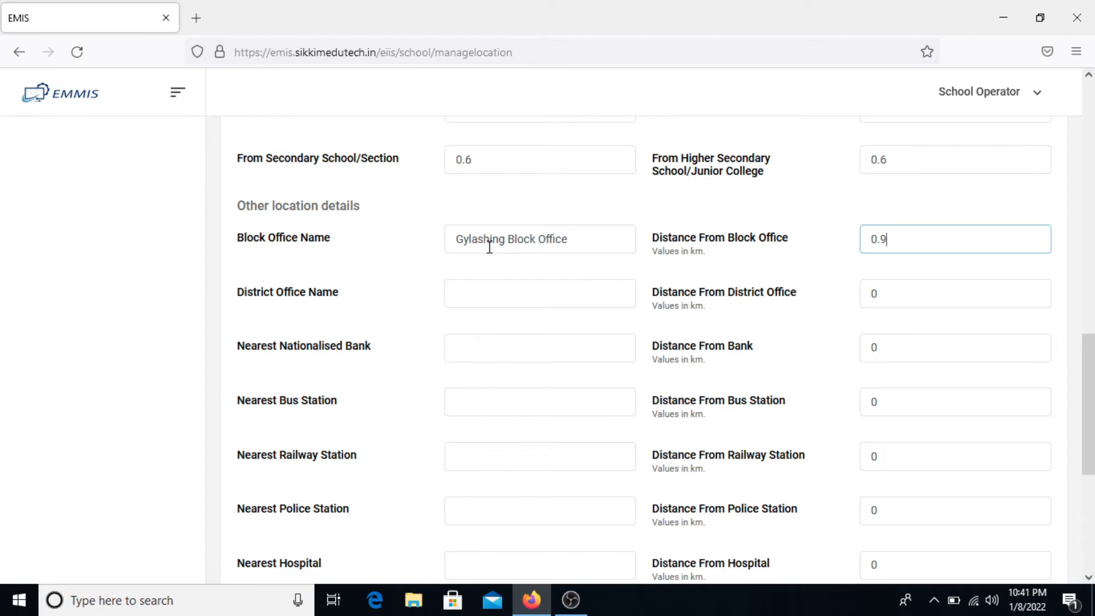
{"action": "key", "text": "Tab"}
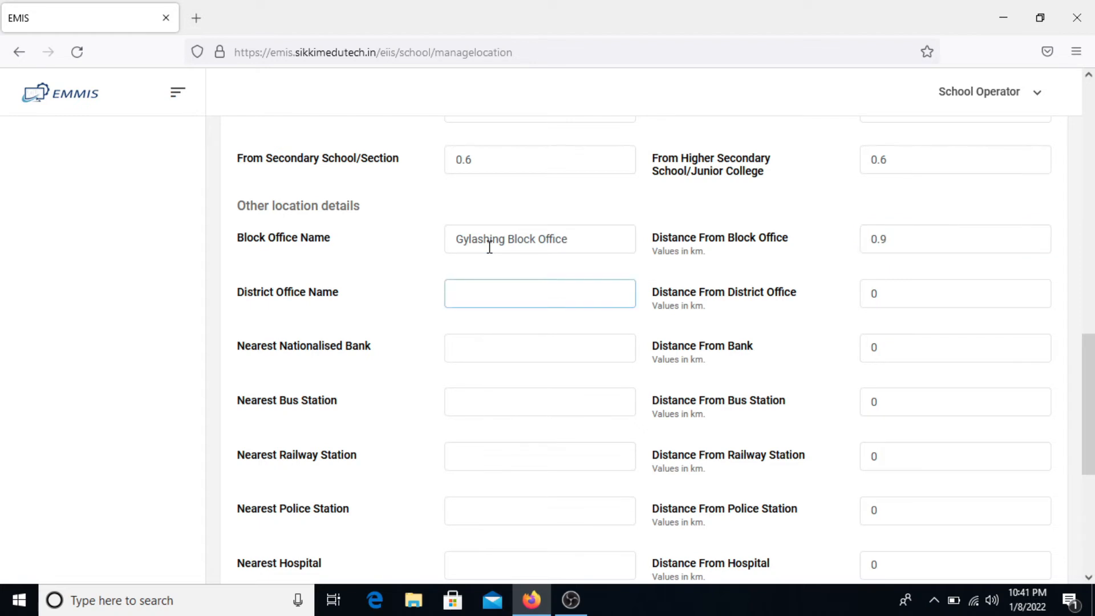
{"action": "type", "text": "Gyalshing DAC"}
{"action": "key", "text": "Tab"}
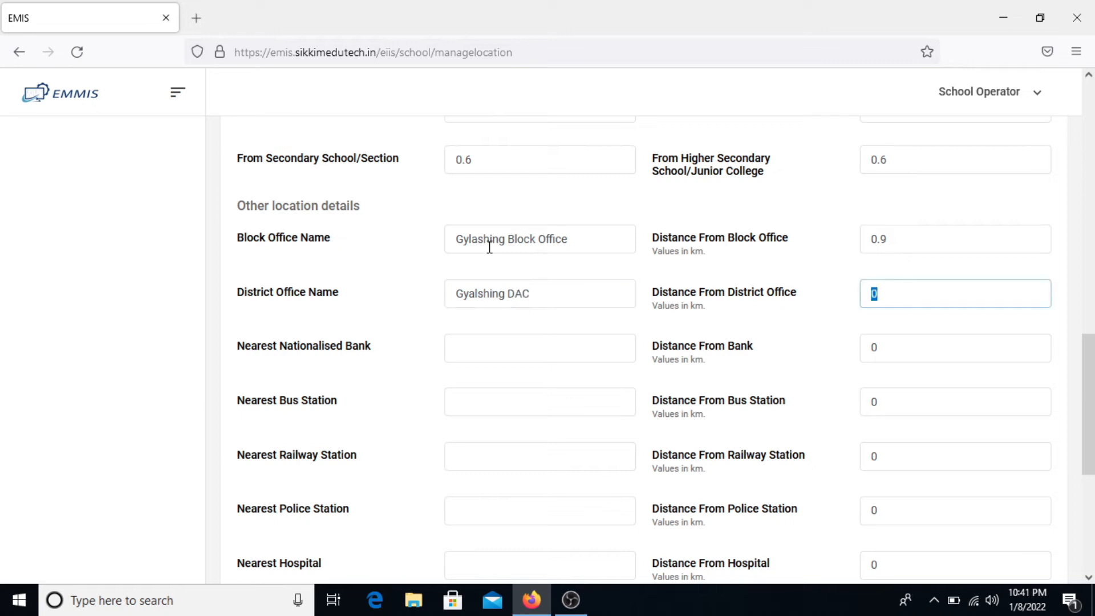
{"action": "type", "text": "1.6"}
- Enter nearest nationalised bank 'SBI, Gyalshing' at 2 km
{"action": "key", "text": "Tab"}
{"action": "type", "text": "SBI, Pelling"}
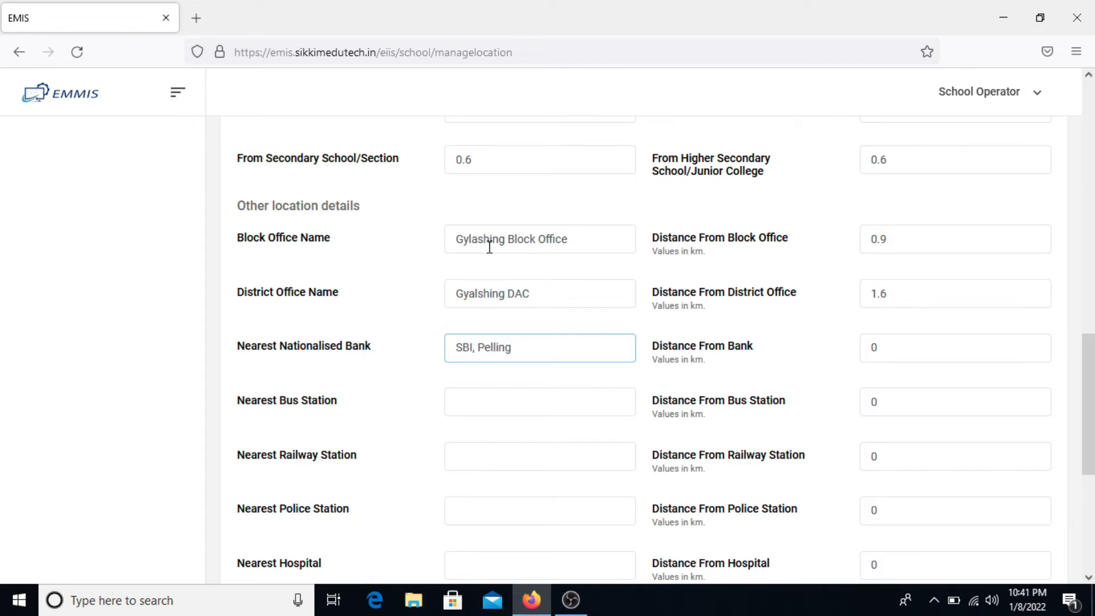
{"action": "key", "text": "BackSpace"}
{"action": "key", "text": "BackSpace"}
{"action": "key", "text": "BackSpace"}
{"action": "key", "text": "BackSpace"}
{"action": "key", "text": "BackSpace"}
{"action": "key", "text": "BackSpace"}
{"action": "key", "text": "BackSpace"}
{"action": "type", "text": "Gyalshing"}
{"action": "key", "text": "Tab"}
{"action": "type", "text": "03"}
{"action": "key", "text": "BackSpace"}
{"action": "key", "text": "BackSpace"}
{"action": "type", "text": "2"}
{"action": "key", "text": "Tab"}
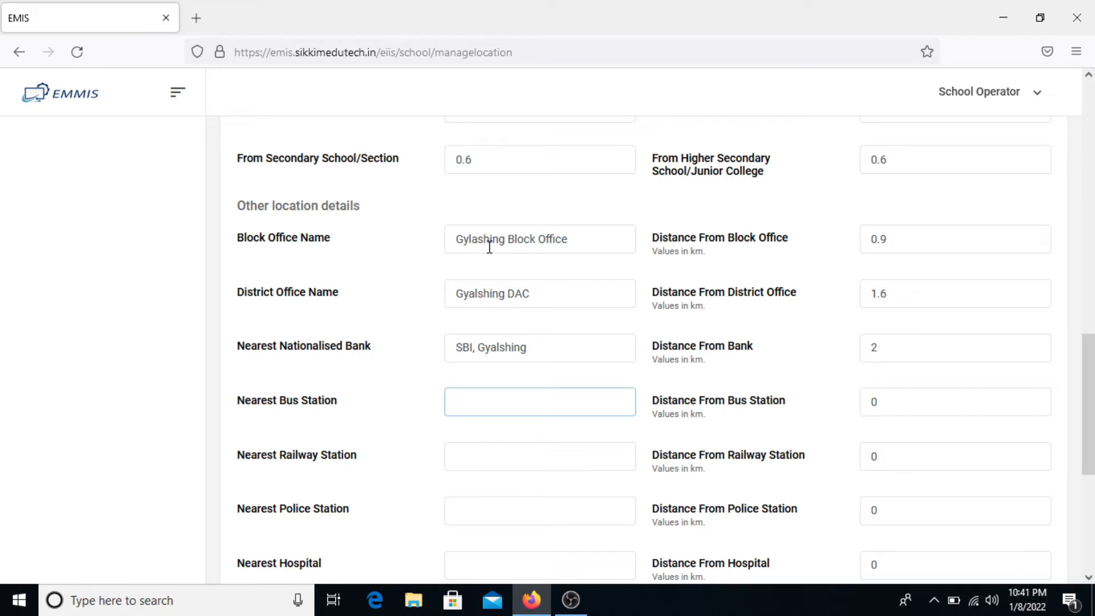
- Enter nearest bus and railway stations as Gylashing, each 1.5 km away
{"action": "scroll", "coordinate": [489, 247], "scroll_direction": "down", "scroll_amount": 3}
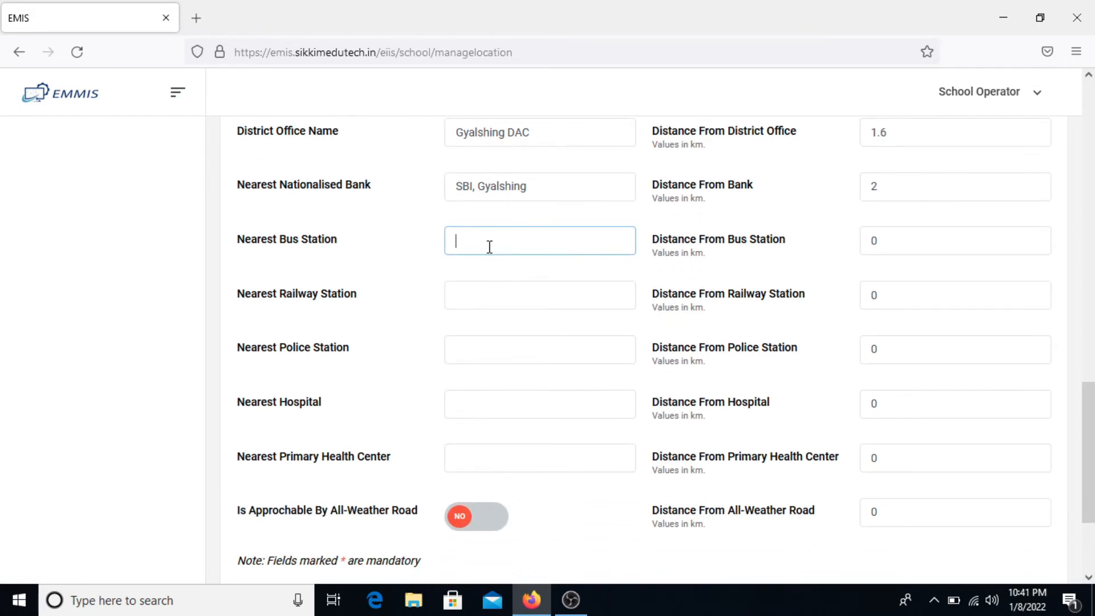
{"action": "type", "text": "Gylashing"}
{"action": "double_click", "coordinate": [489, 247]}
{"action": "key", "text": "ctrl+c"}
{"action": "key", "text": "Tab"}
{"action": "type", "text": "1.5"}
{"action": "key", "text": "Tab"}
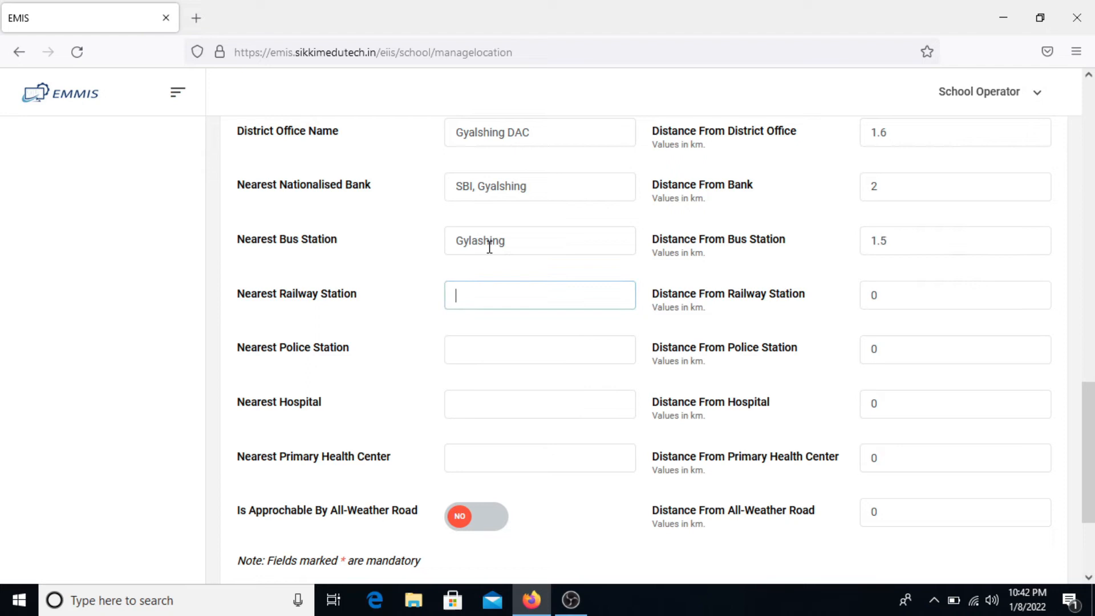
{"action": "key", "text": "ctrl+v"}
{"action": "key", "text": "Tab"}
{"action": "type", "text": "1.5"}
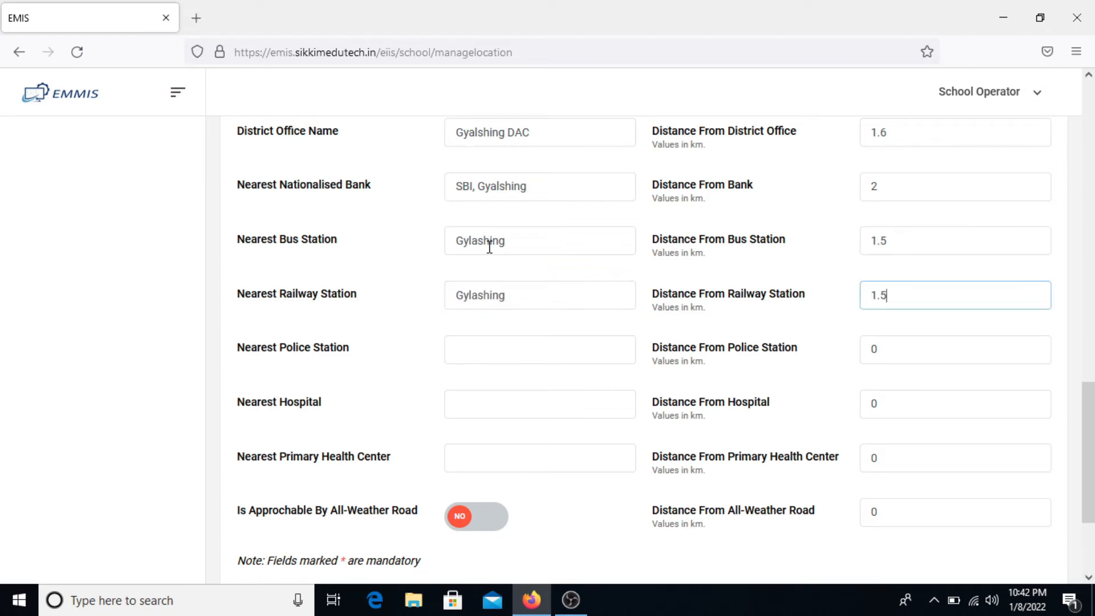
- Enter the nearest police station name with distance 1.6 km
{"action": "key", "text": "Tab"}
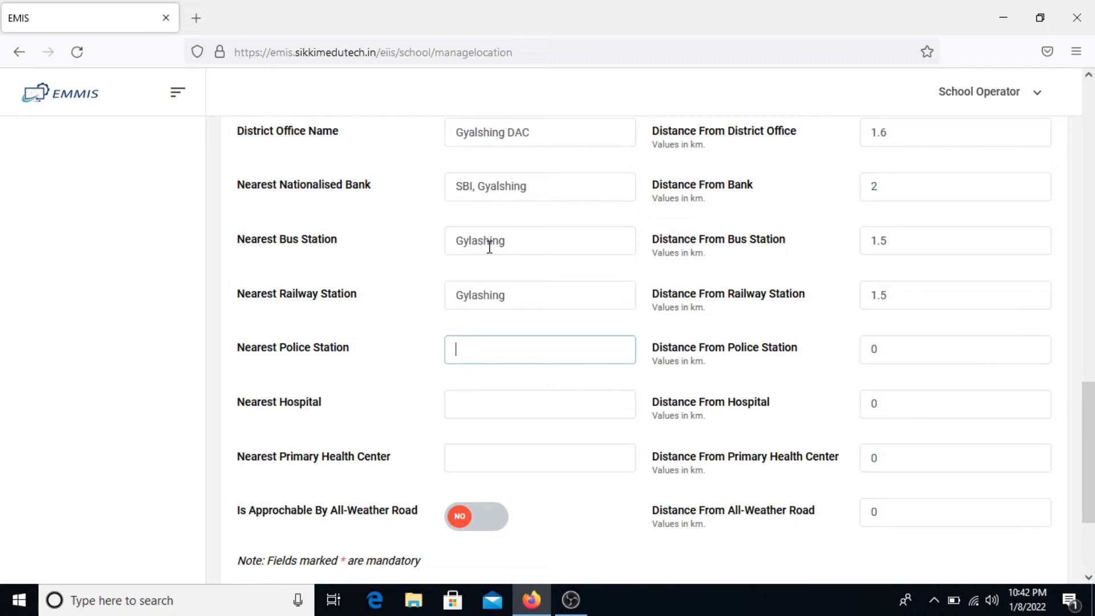
{"action": "key", "text": "ctrl+v"}
{"action": "type", "text": "Police Station"}
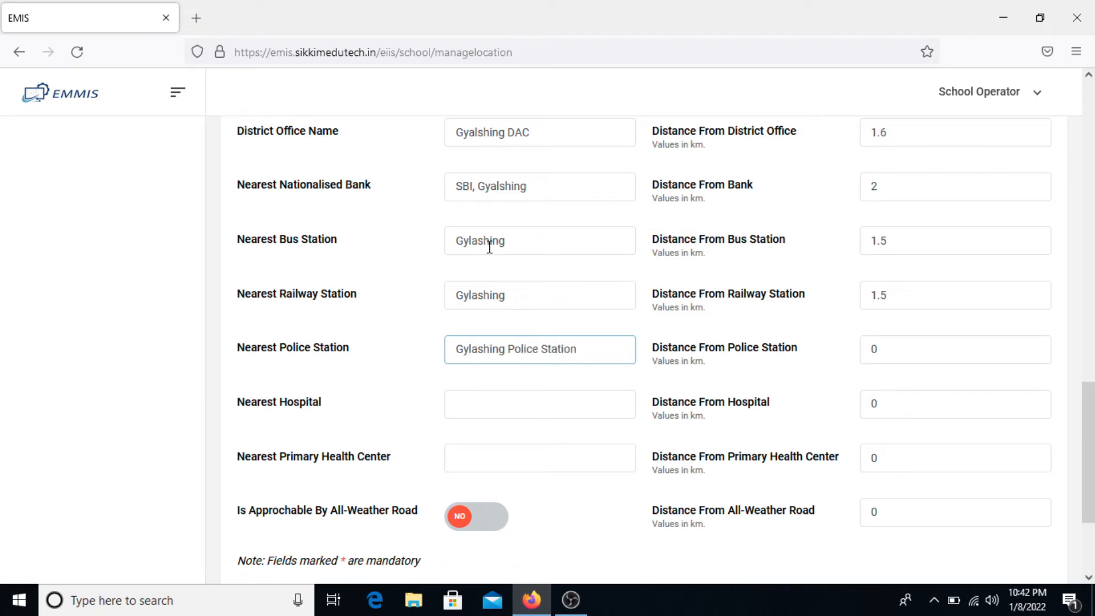
{"action": "key", "text": "Tab"}
{"action": "type", "text": "1.6"}
- Enter the nearest hospital name with distance 1.9 km
{"action": "key", "text": "Tab"}
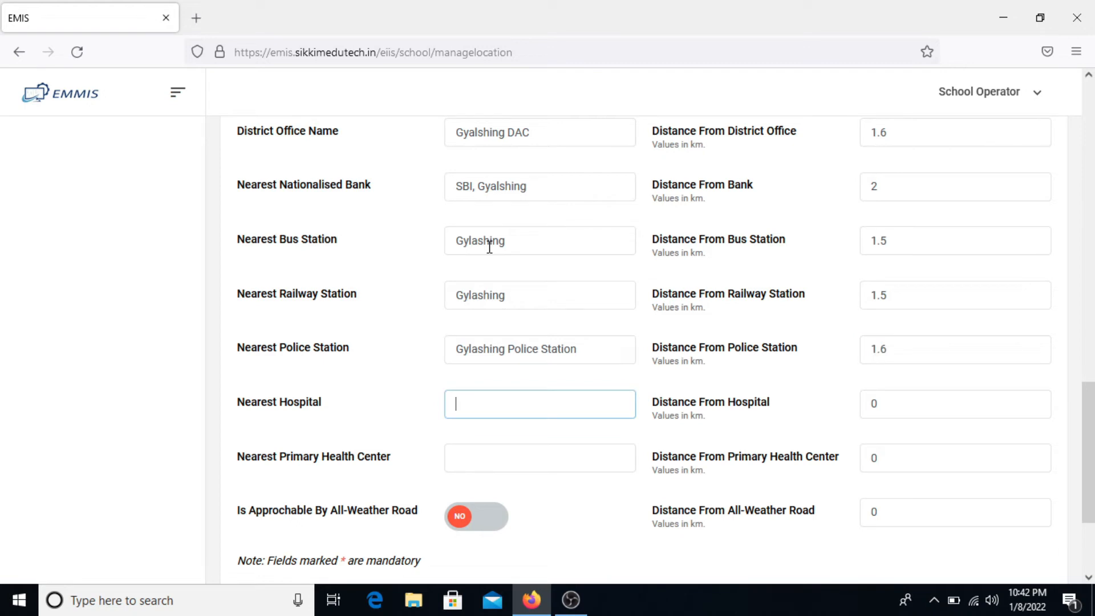
{"action": "type", "text": "Gylas"}
{"action": "key", "text": "BackSpace"}
{"action": "key", "text": "BackSpace"}
{"action": "type", "text": "alshing PHC"}
{"action": "key", "text": "Tab"}
{"action": "type", "text": "1.9"}
{"action": "key", "text": "Tab"}
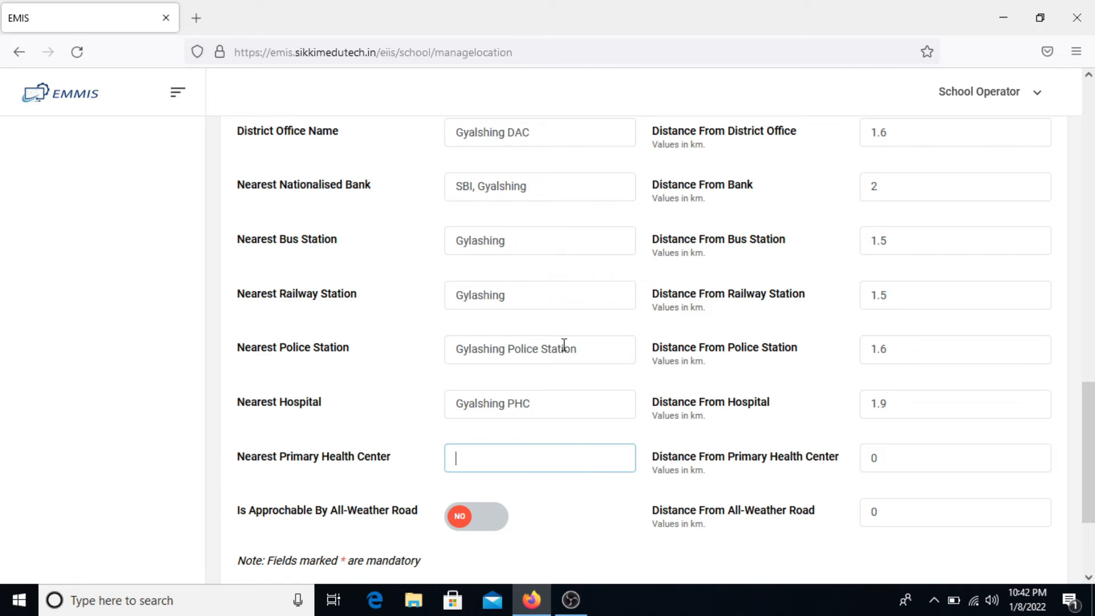
- Trim the hospital name to Gyalshing and enter primary health center Gyalshing PHC at 2.6 km
{"action": "left_click", "coordinate": [566, 405]}
{"action": "key", "text": "BackSpace"}
{"action": "key", "text": "BackSpace"}
{"action": "key", "text": "BackSpace"}
{"action": "key", "text": "BackSpace"}
{"action": "key", "text": "Tab"}
{"action": "key", "text": "Tab"}
{"action": "type", "text": "Gyalshing PHC"}
{"action": "key", "text": "Tab"}
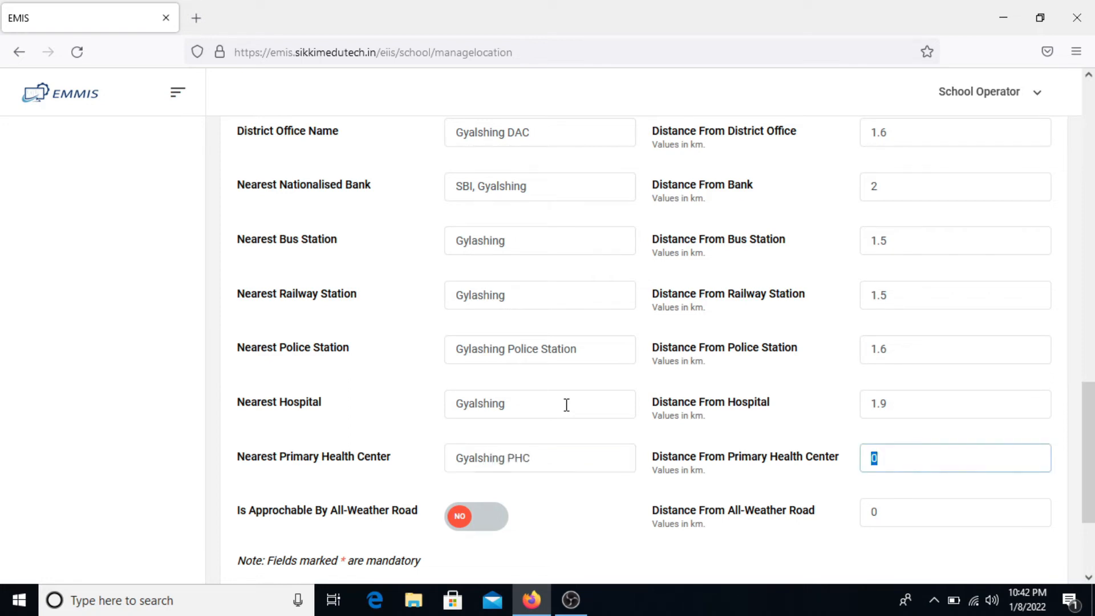
{"action": "type", "text": "2.6"}
- Leave All-Weather Road at NO and set its distance to 0.2 km
{"action": "scroll", "coordinate": [567, 405], "scroll_direction": "down", "scroll_amount": 2}
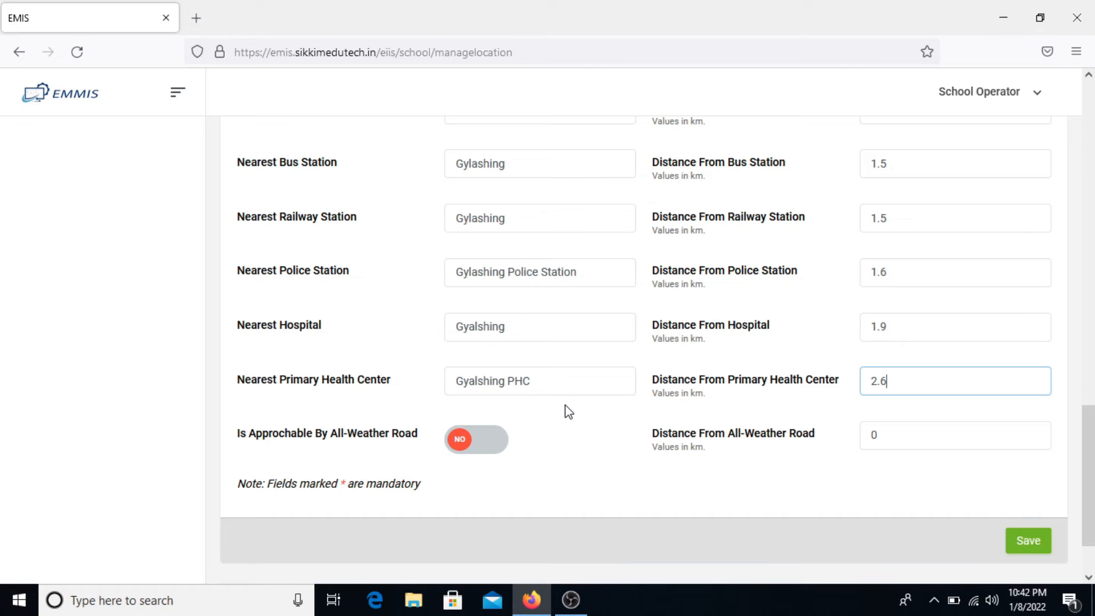
{"action": "left_click", "coordinate": [503, 455]}
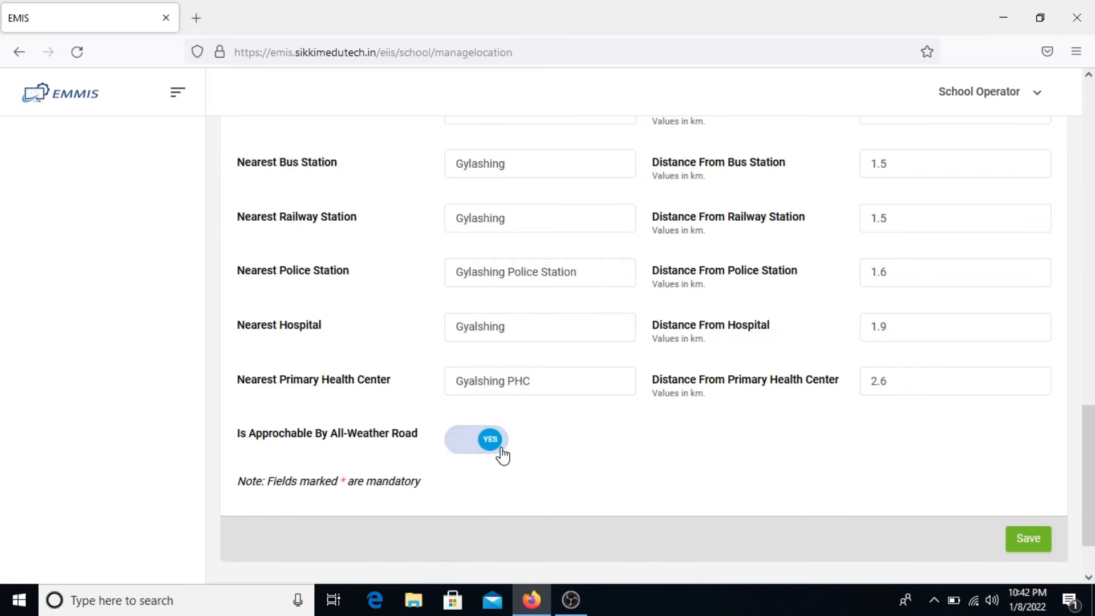
{"action": "left_click", "coordinate": [465, 455]}
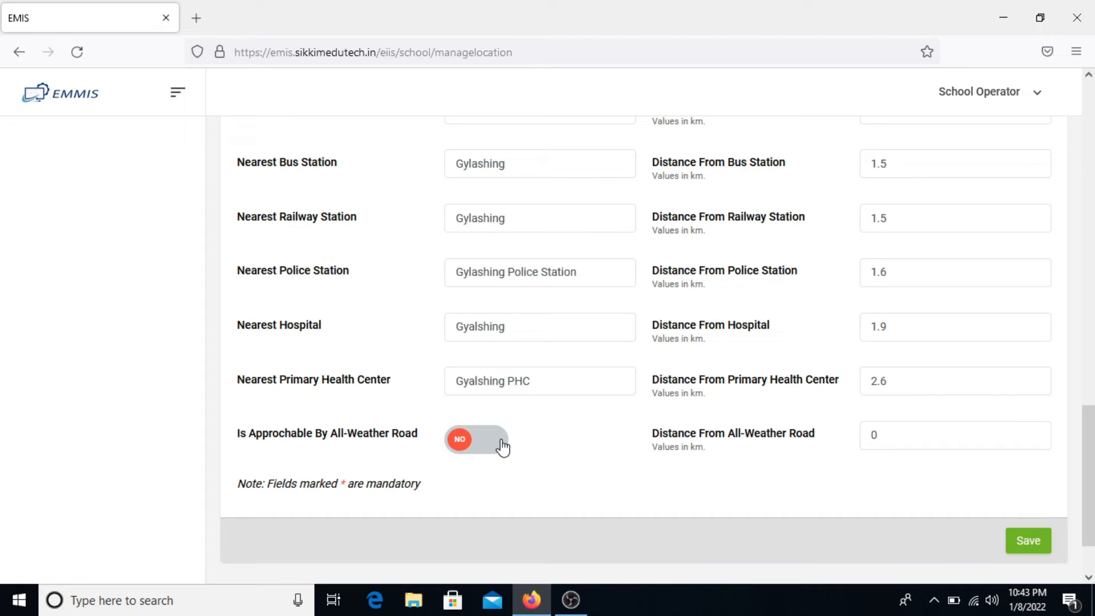
{"action": "left_click", "coordinate": [936, 436]}
{"action": "type", "text": ".2"}
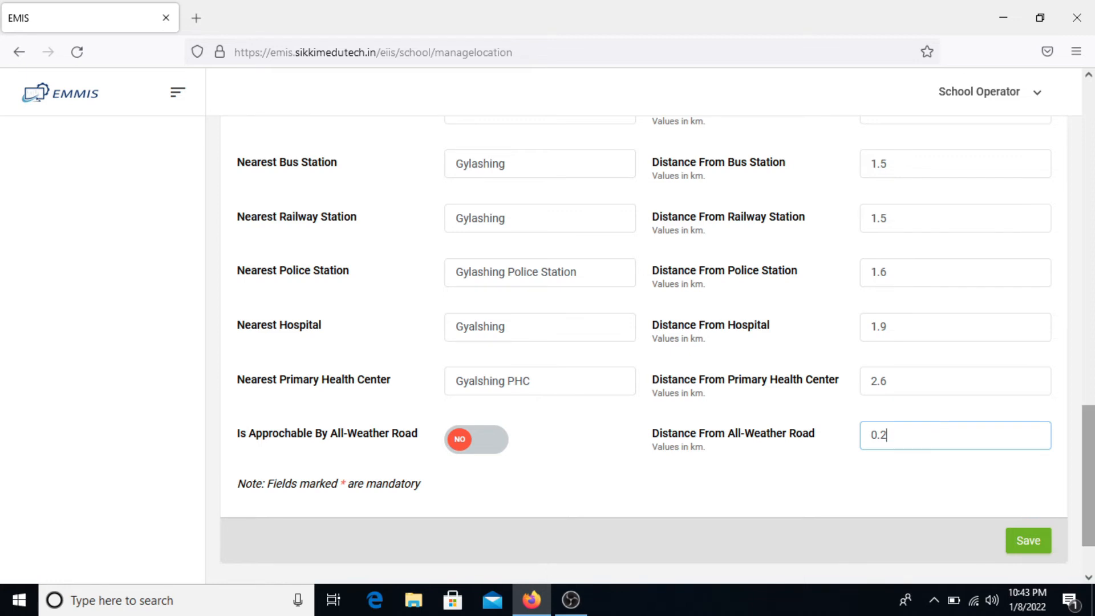
- Save the location details and return to the dashboard
{"action": "scroll", "coordinate": [917, 235], "scroll_direction": "up", "scroll_amount": 8}
{"action": "scroll", "coordinate": [917, 235], "scroll_direction": "up", "scroll_amount": 6}
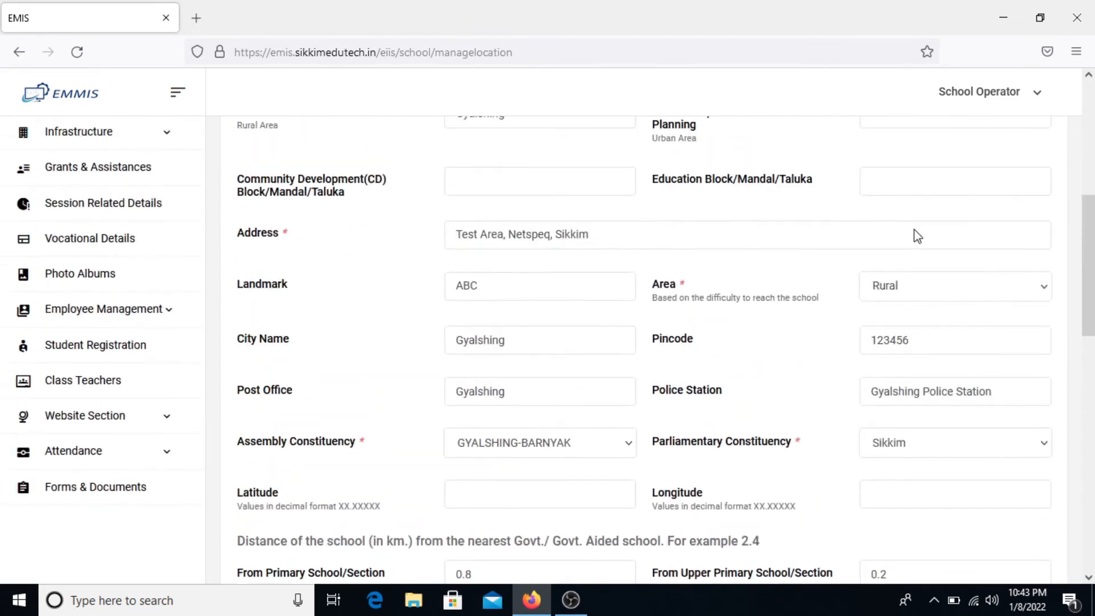
{"action": "scroll", "coordinate": [915, 230], "scroll_direction": "up", "scroll_amount": 5}
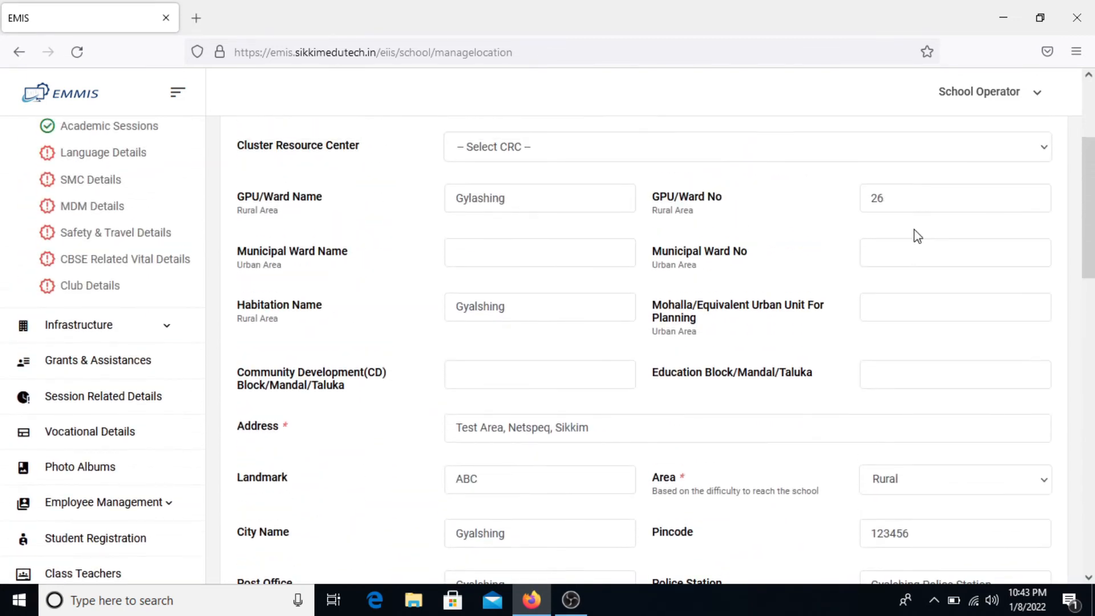
{"action": "scroll", "coordinate": [1025, 523], "scroll_direction": "down", "scroll_amount": 20}
{"action": "left_click", "coordinate": [1025, 516]}
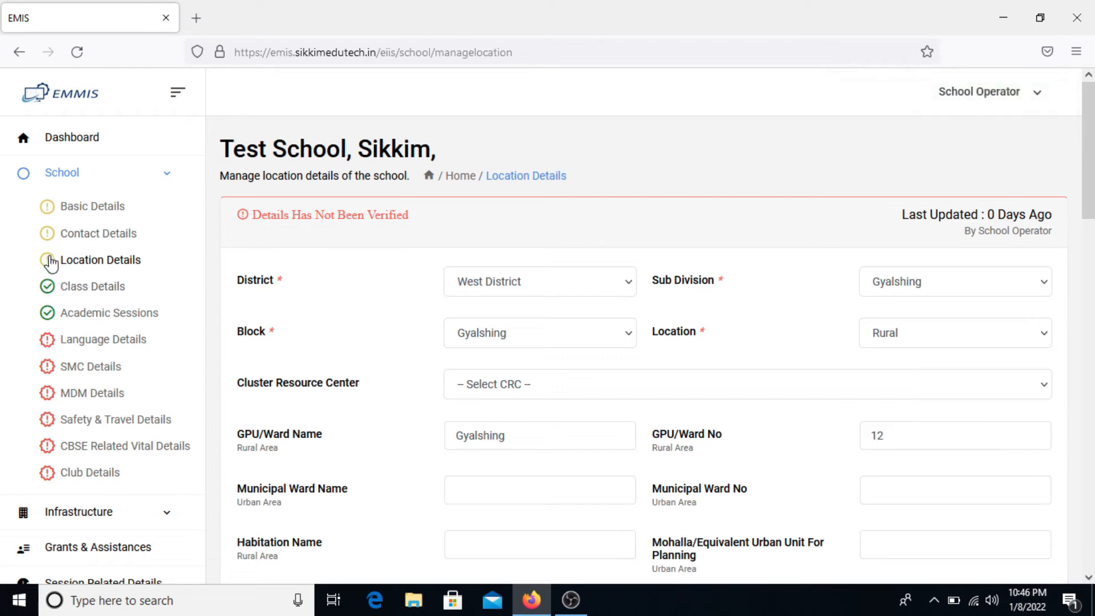
{"action": "left_click", "coordinate": [92, 142]}
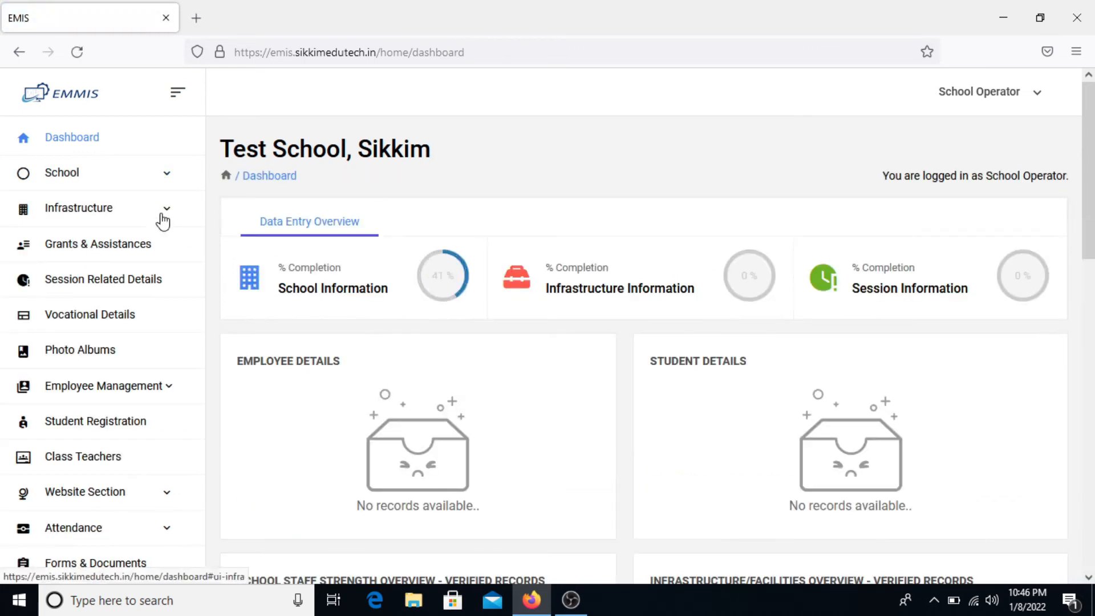
- Open School > Language Details and choose English for Medium 1 and Nepali for Medium 2
{"action": "left_click", "coordinate": [115, 179]}
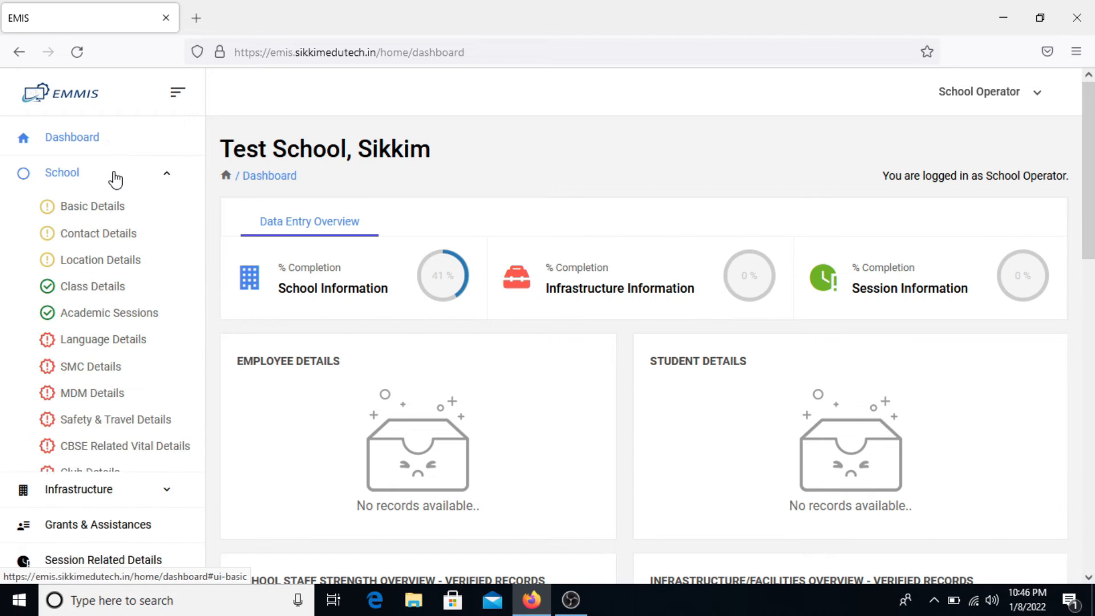
{"action": "left_click", "coordinate": [100, 349]}
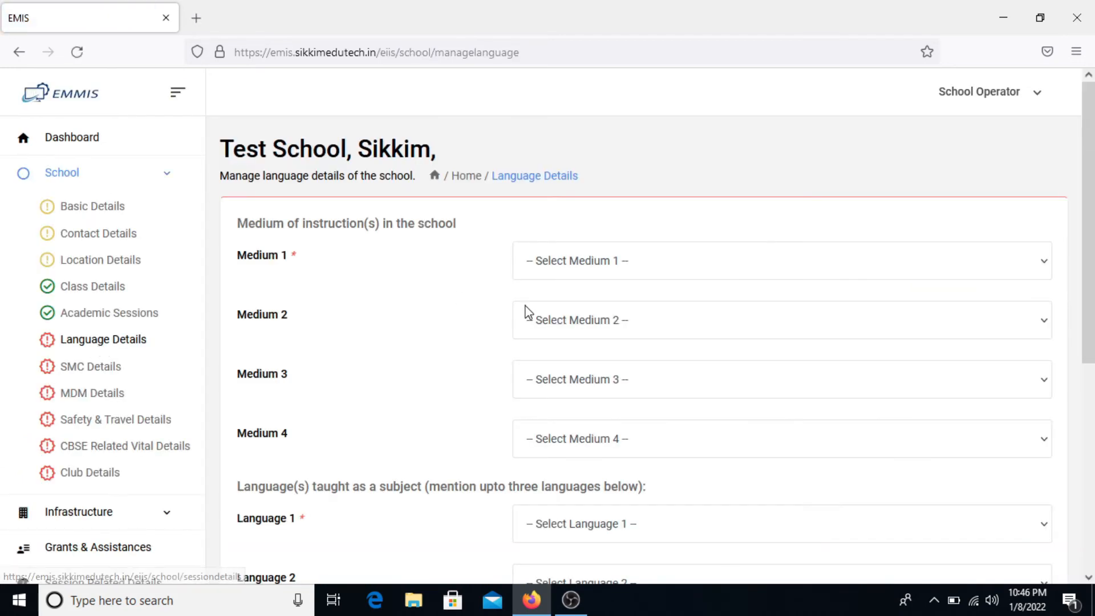
{"action": "scroll", "coordinate": [592, 340], "scroll_direction": "down", "scroll_amount": 1}
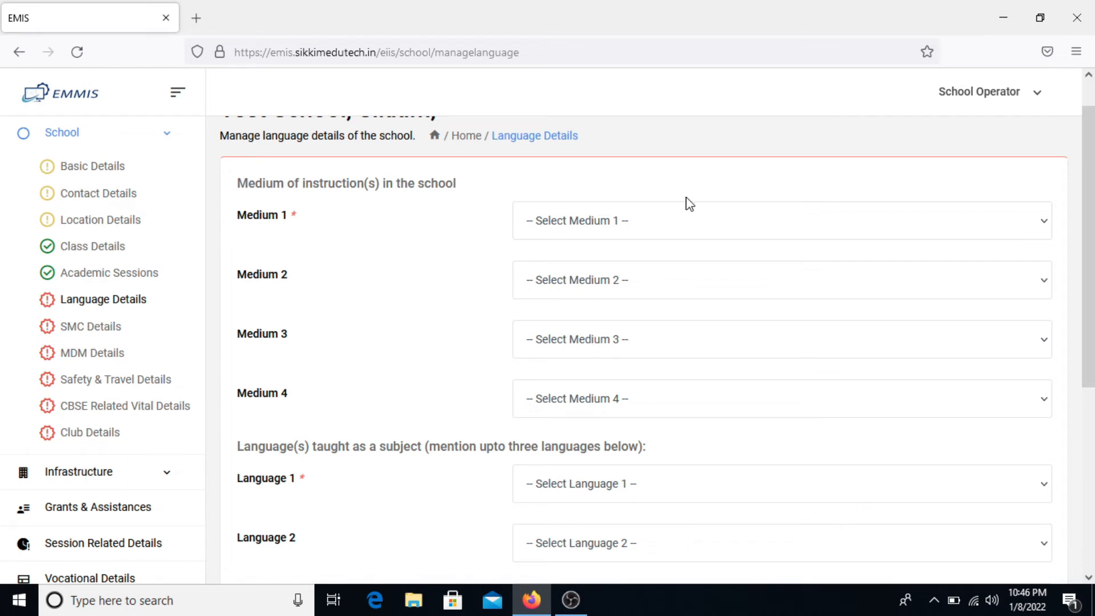
{"action": "left_click", "coordinate": [679, 218]}
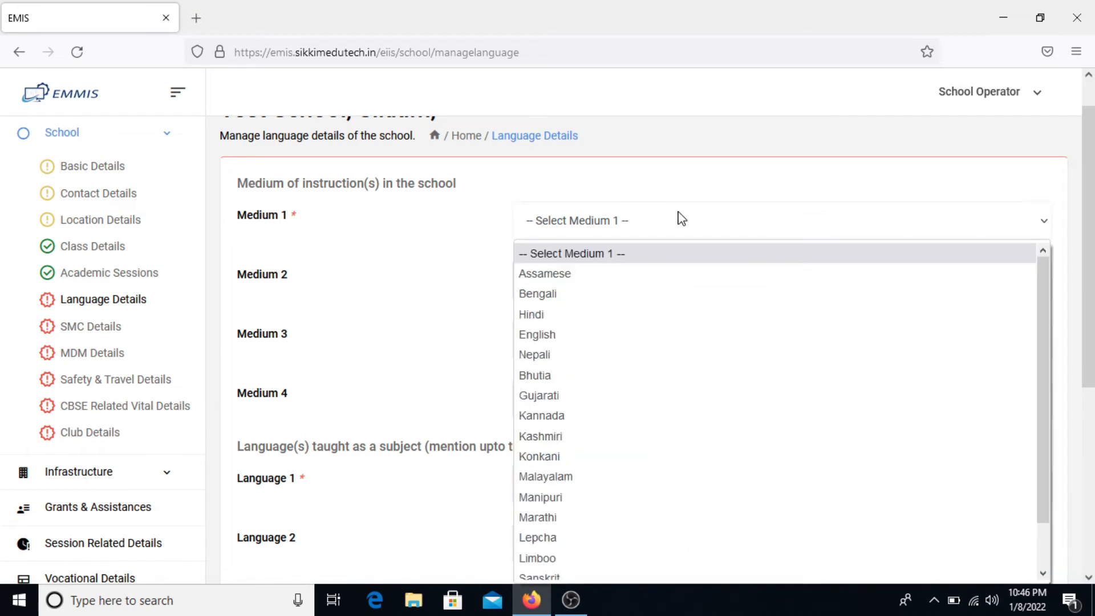
{"action": "left_click", "coordinate": [652, 341]}
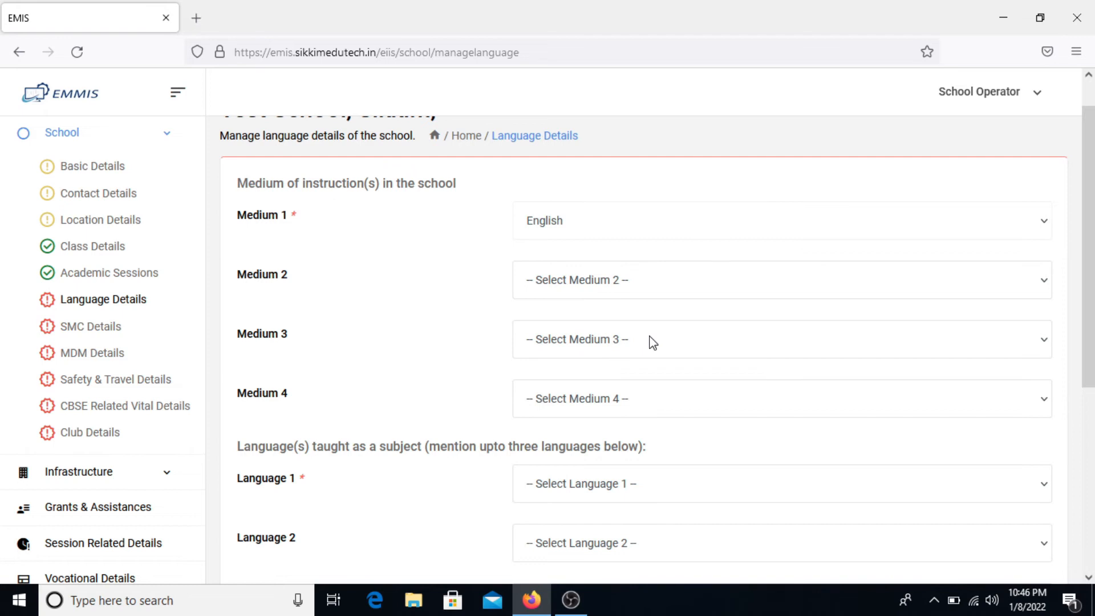
{"action": "left_click", "coordinate": [696, 292]}
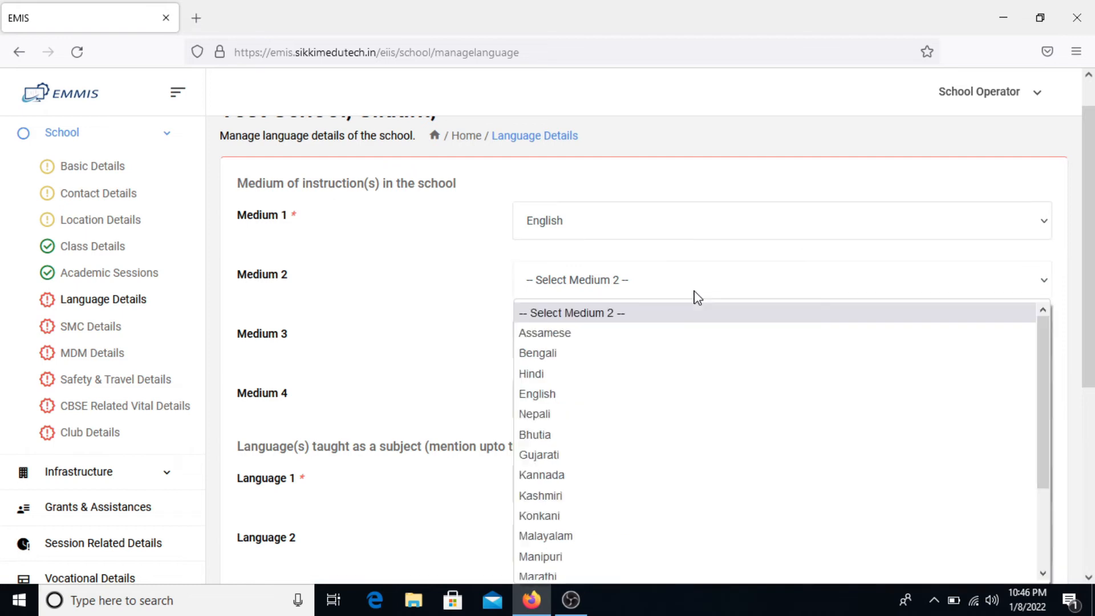
{"action": "left_click", "coordinate": [665, 415]}
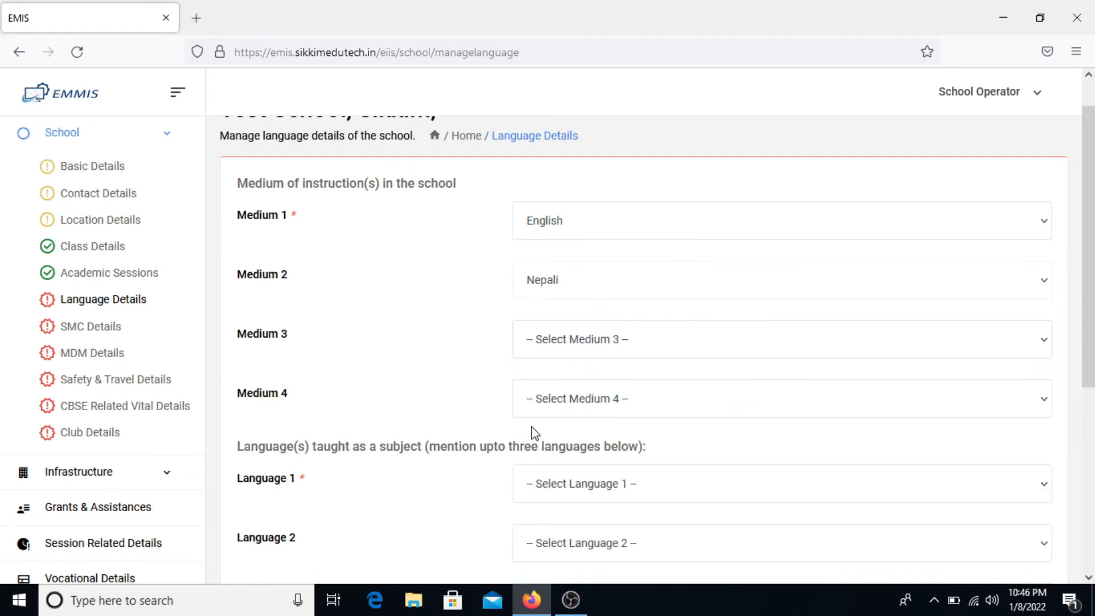
{"action": "scroll", "coordinate": [535, 434], "scroll_direction": "down", "scroll_amount": 2}
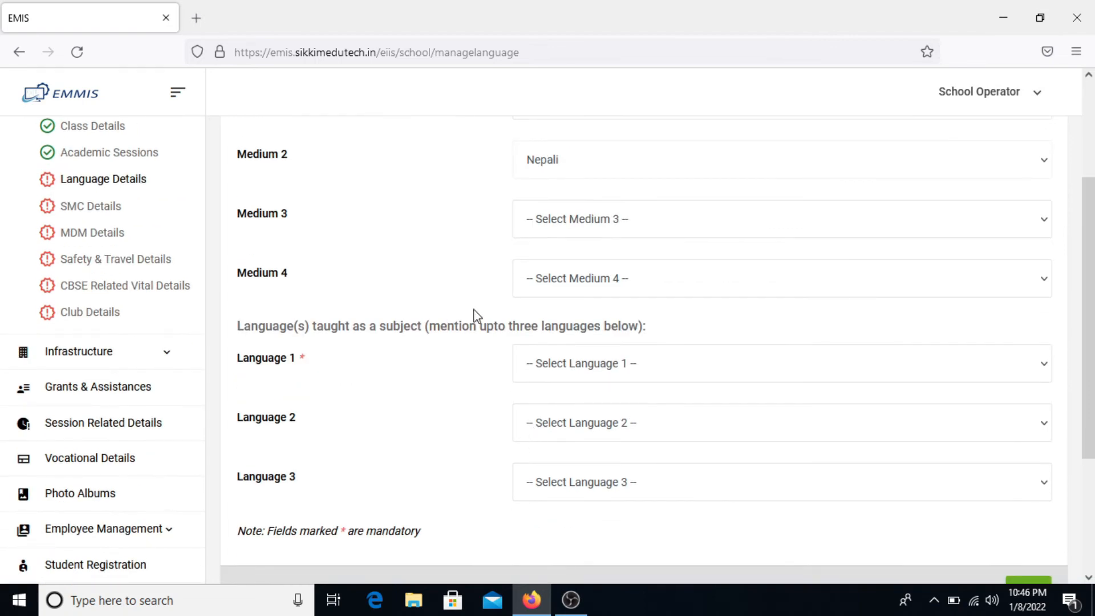
{"action": "scroll", "coordinate": [518, 316], "scroll_direction": "up", "scroll_amount": 1}
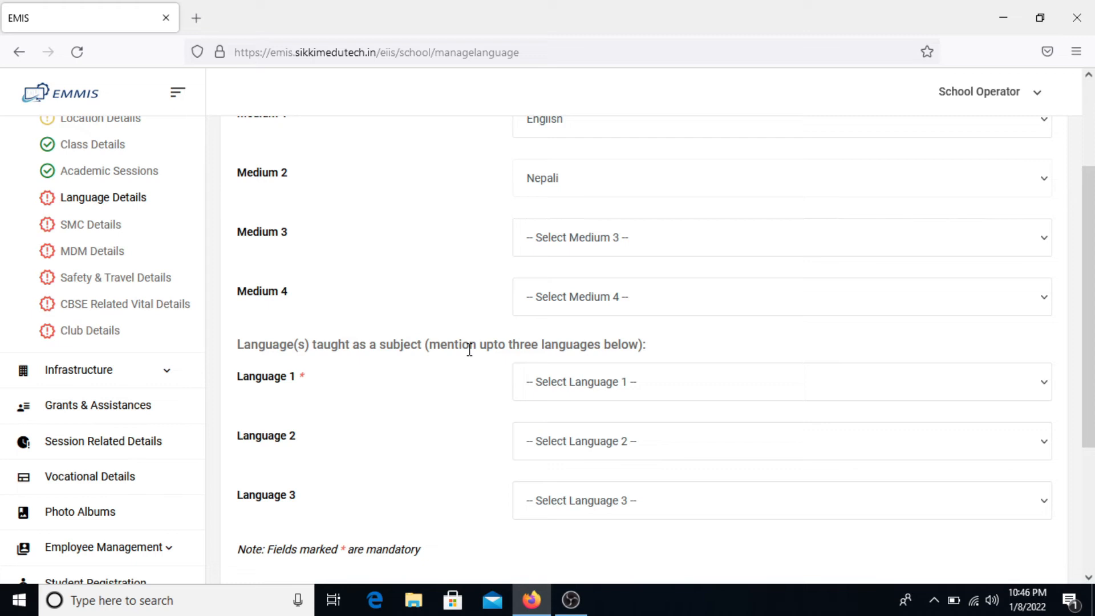
{"action": "scroll", "coordinate": [469, 349], "scroll_direction": "down", "scroll_amount": 2}
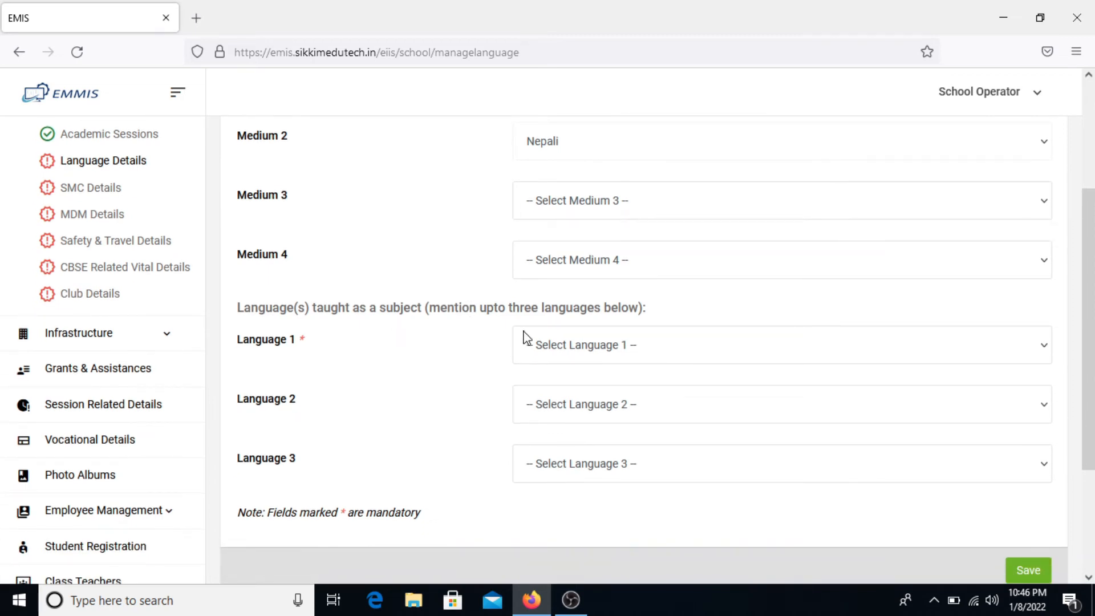
- Set Language 1 to Nepali, Language 2 to English and Language 3 to Hindi
{"action": "left_click", "coordinate": [597, 367]}
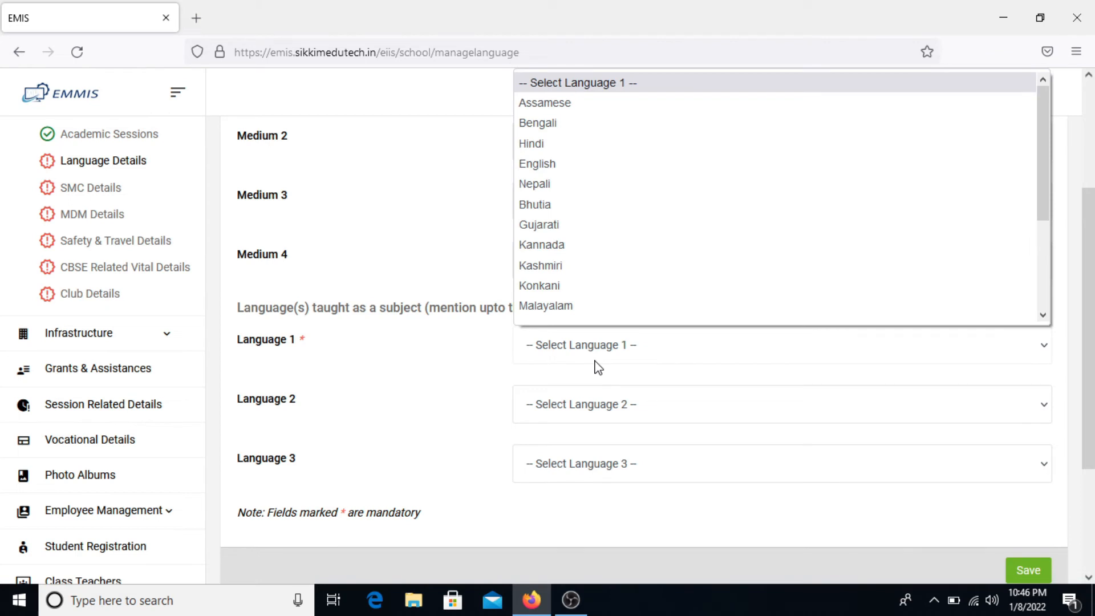
{"action": "left_click", "coordinate": [656, 188]}
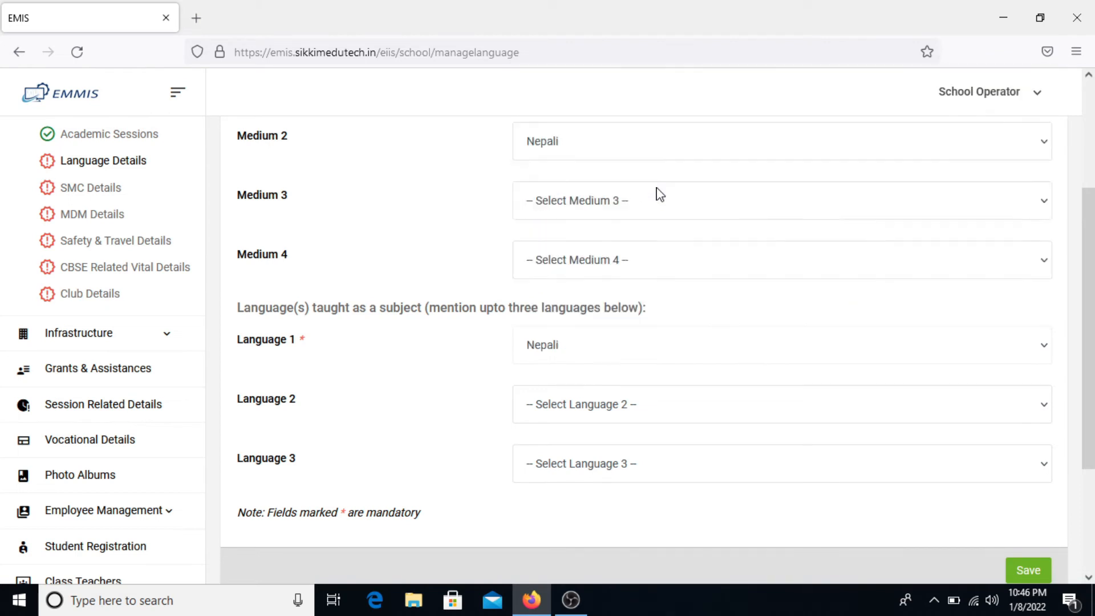
{"action": "left_click", "coordinate": [618, 403]}
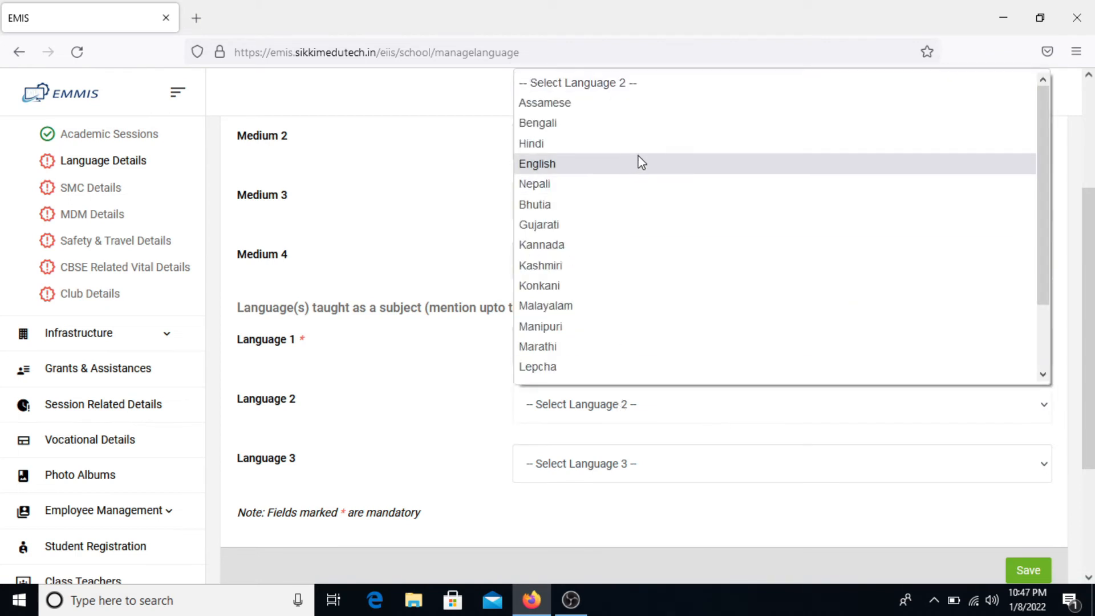
{"action": "left_click", "coordinate": [641, 163]}
{"action": "left_click", "coordinate": [599, 466]}
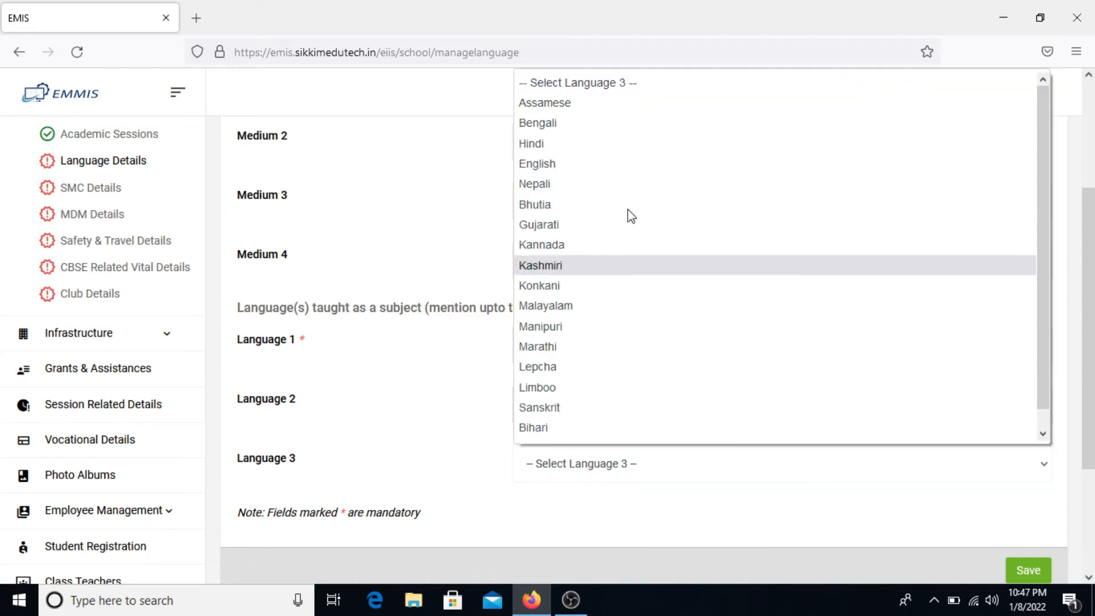
{"action": "left_click", "coordinate": [660, 128]}
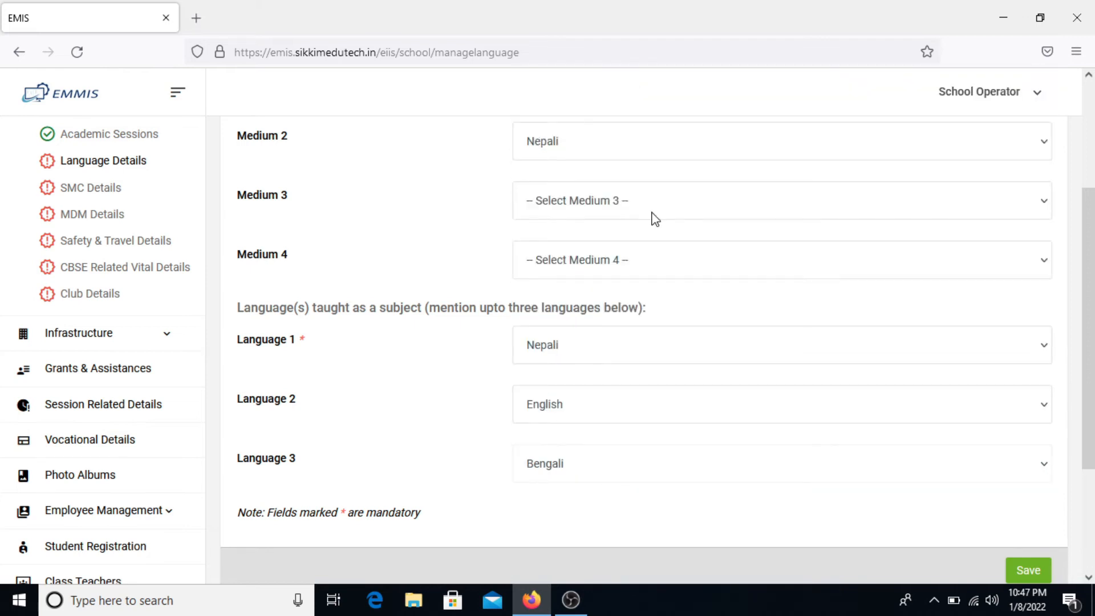
{"action": "left_click", "coordinate": [606, 473]}
{"action": "left_click", "coordinate": [657, 142]}
- Save the language details and go to the SMC Details page
{"action": "scroll", "coordinate": [579, 435], "scroll_direction": "down", "scroll_amount": 3}
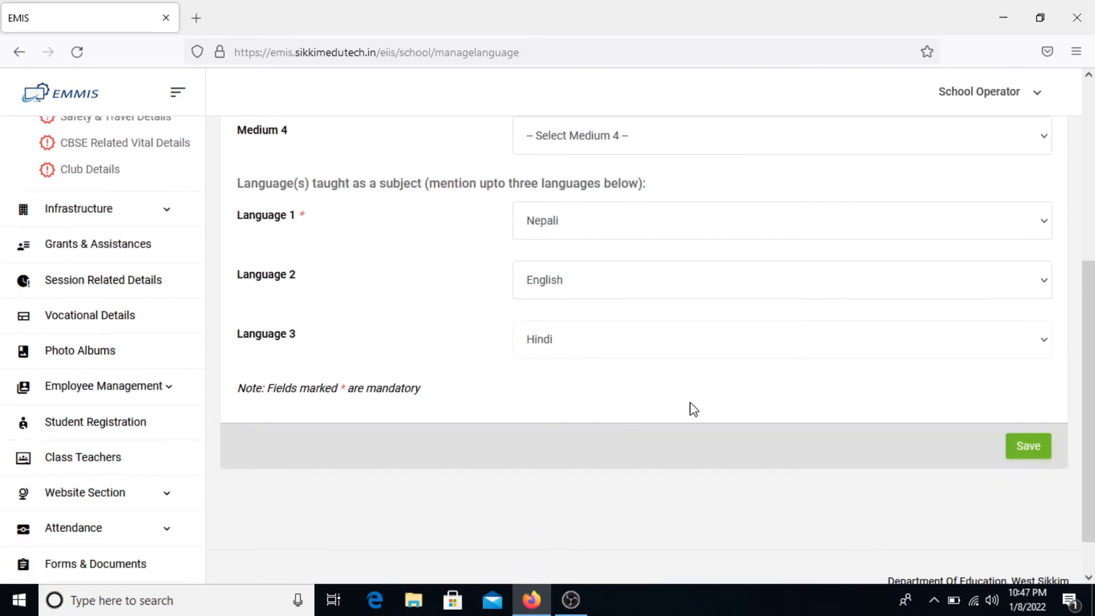
{"action": "scroll", "coordinate": [691, 409], "scroll_direction": "up", "scroll_amount": 5}
{"action": "scroll", "coordinate": [691, 408], "scroll_direction": "down", "scroll_amount": 3}
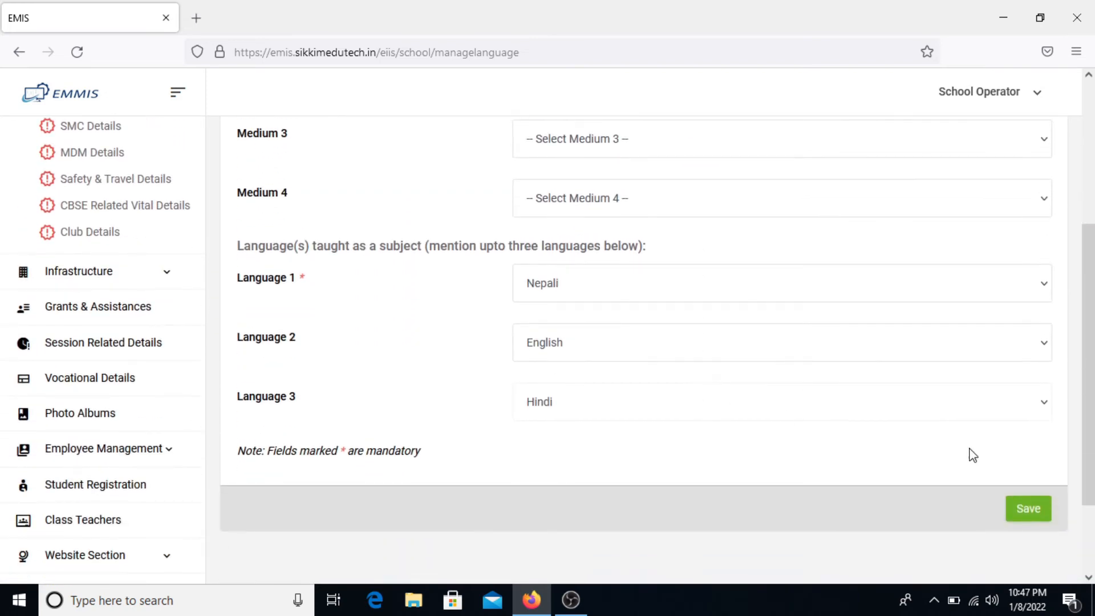
{"action": "left_click", "coordinate": [1024, 506]}
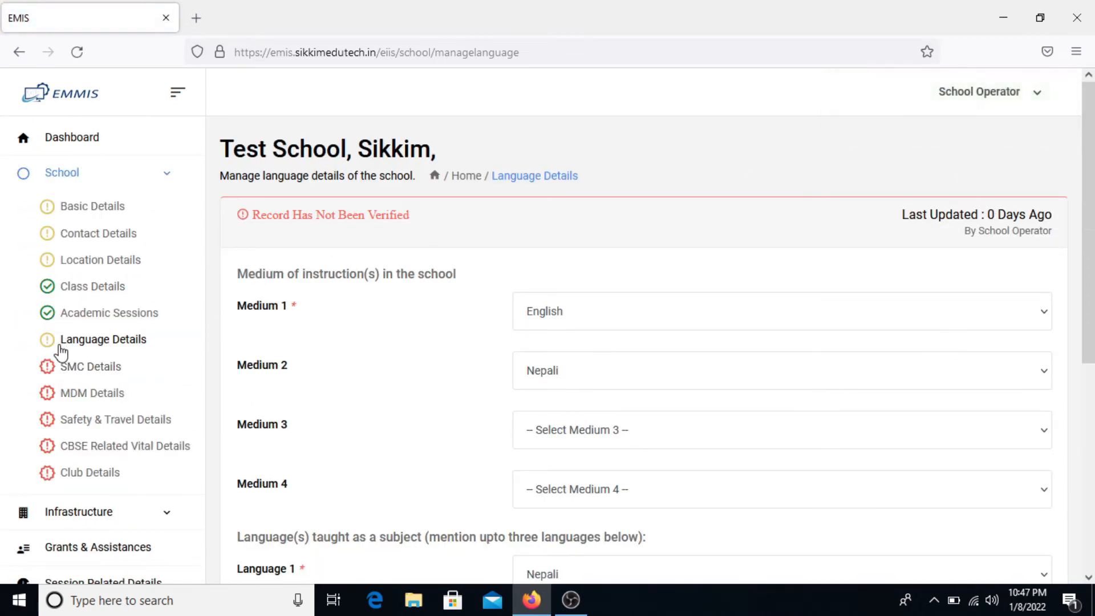
{"action": "left_click", "coordinate": [99, 377]}
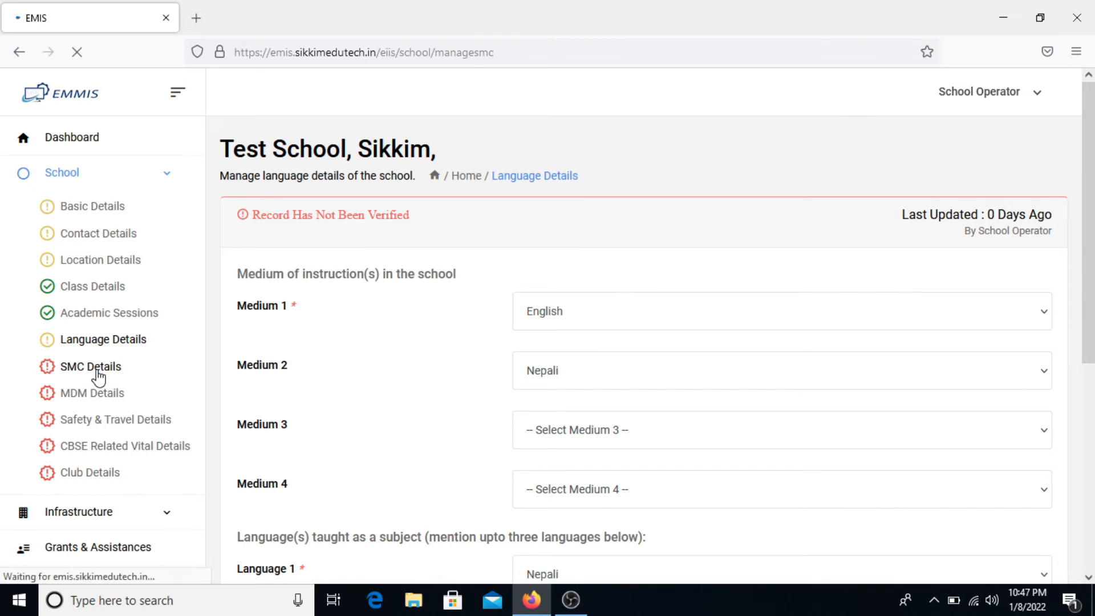
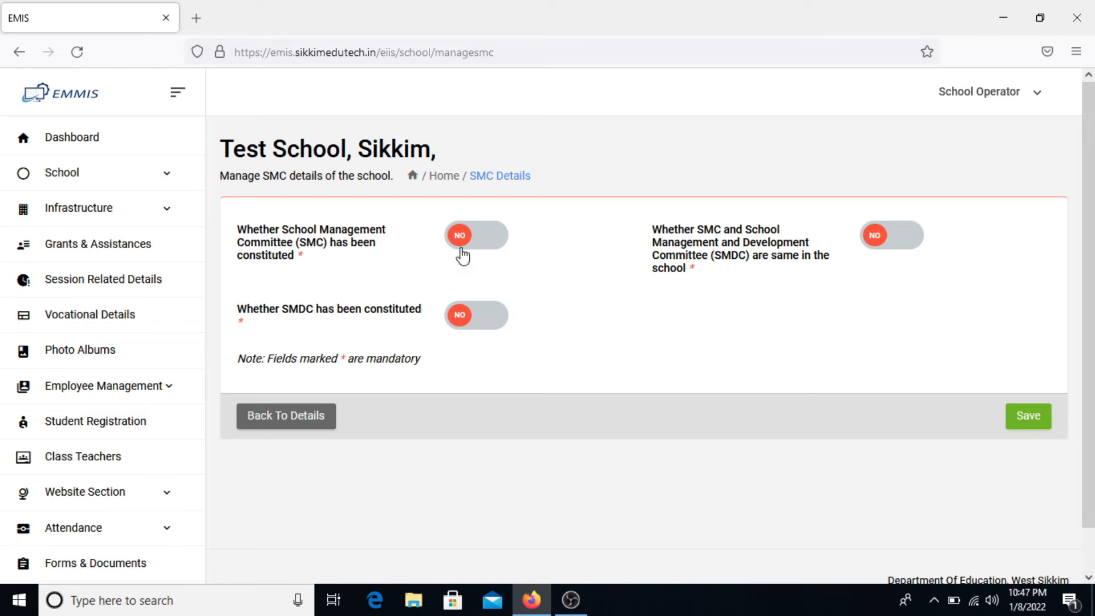
- Mark the SMC as constituted and enter the chairperson's name, address and mobile number
{"action": "left_click", "coordinate": [496, 235]}
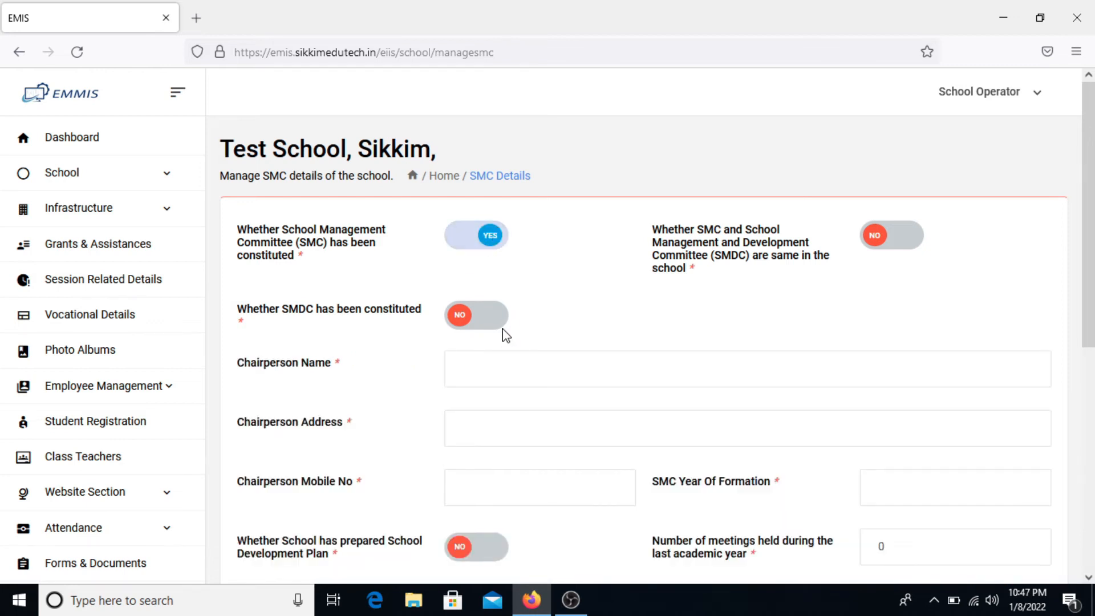
{"action": "scroll", "coordinate": [505, 335], "scroll_direction": "down", "scroll_amount": 6}
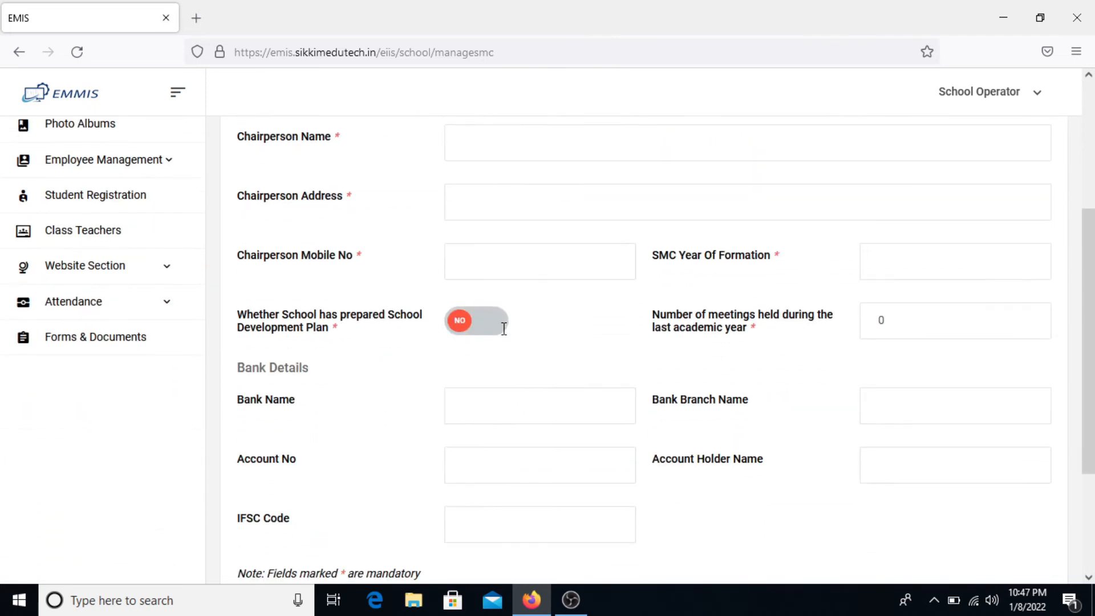
{"action": "scroll", "coordinate": [503, 329], "scroll_direction": "up", "scroll_amount": 6}
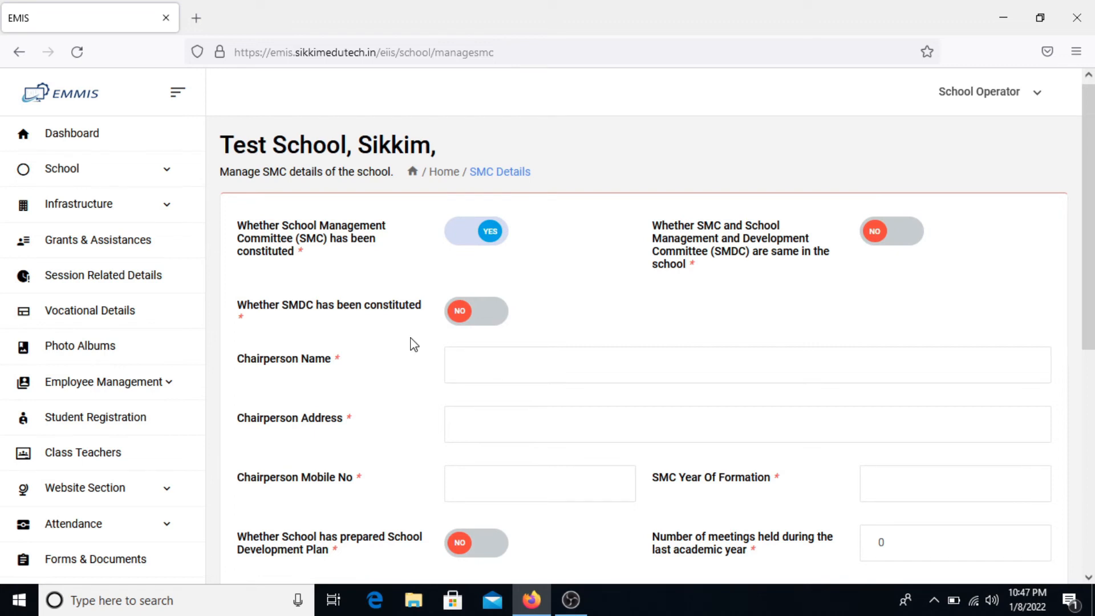
{"action": "left_click", "coordinate": [484, 355]}
{"action": "type", "text": "MR"}
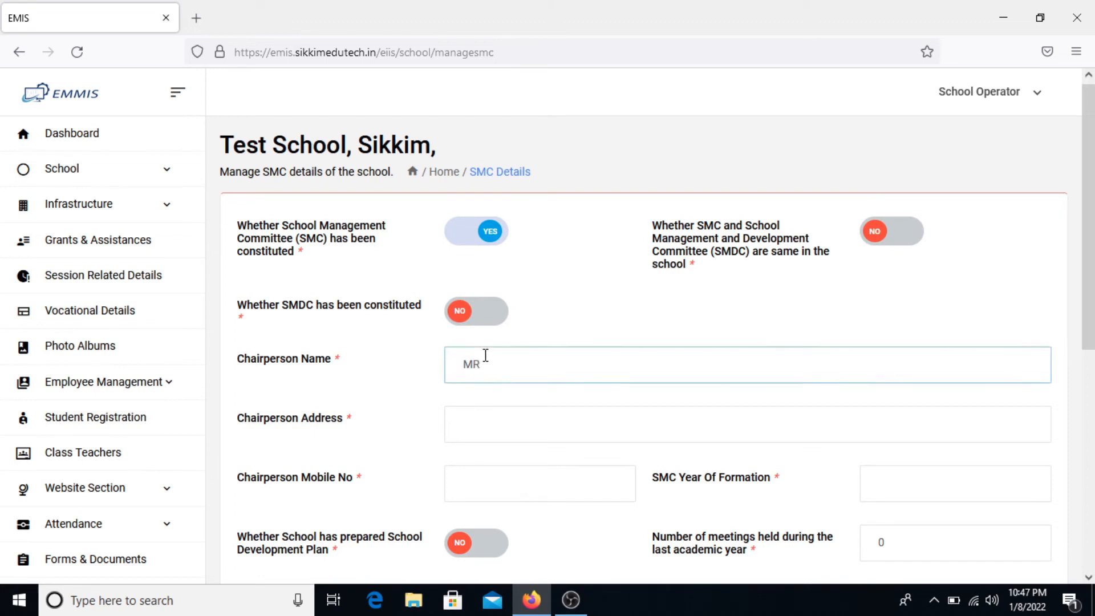
{"action": "type", "text": " ABC"}
{"action": "key", "text": "Tab"}
{"action": "type", "text": "Gyalshing"}
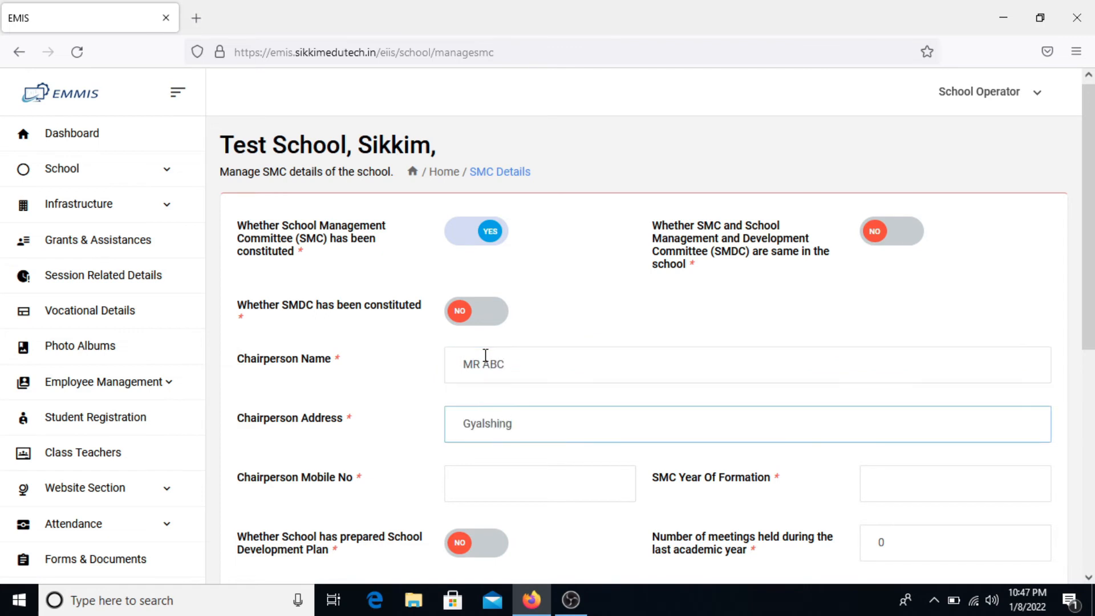
{"action": "key", "text": "Tab"}
{"action": "type", "text": "1"}
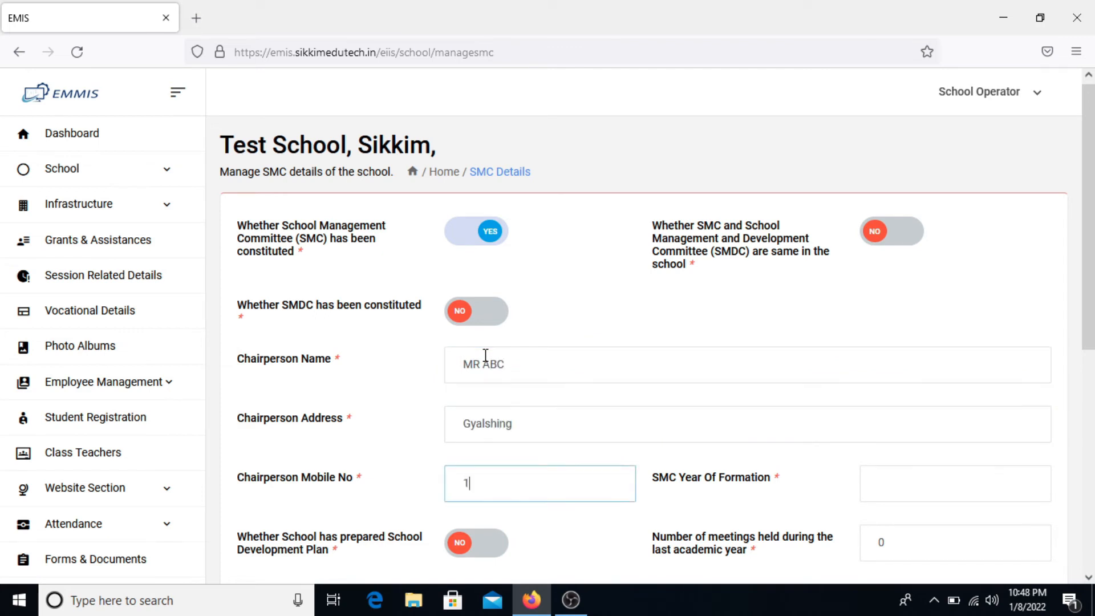
{"action": "type", "text": "23467859"}
{"action": "key", "text": "Tab"}
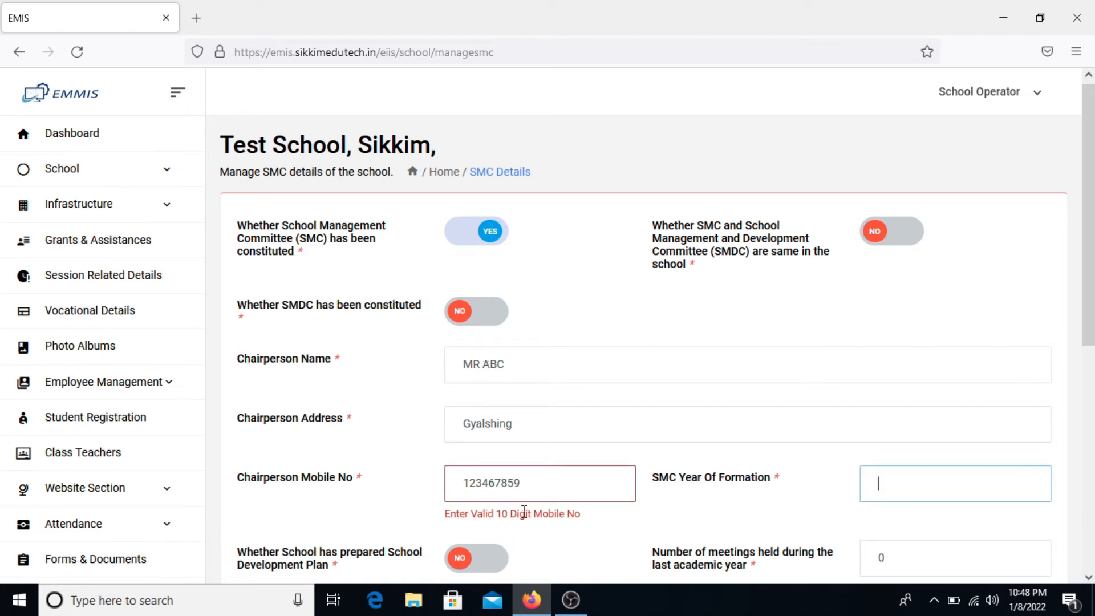
{"action": "left_click", "coordinate": [548, 487]}
{"action": "type", "text": "2"}
{"action": "key", "text": "Tab"}
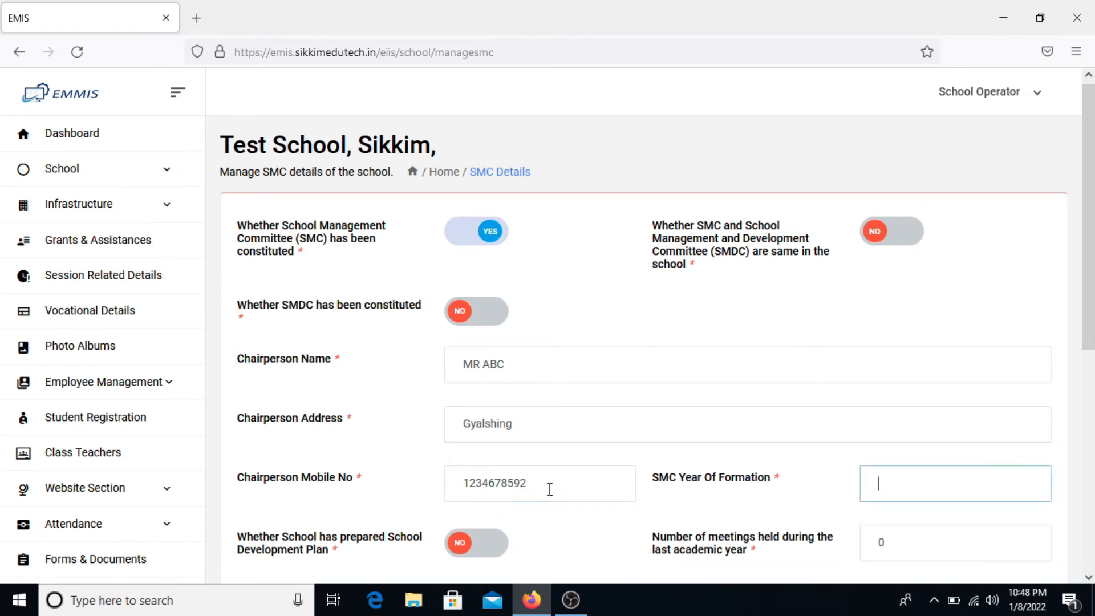
- Set the SMC year of formation to 2019 and School Development Plan to YES
{"action": "scroll", "coordinate": [549, 488], "scroll_direction": "down", "scroll_amount": 2}
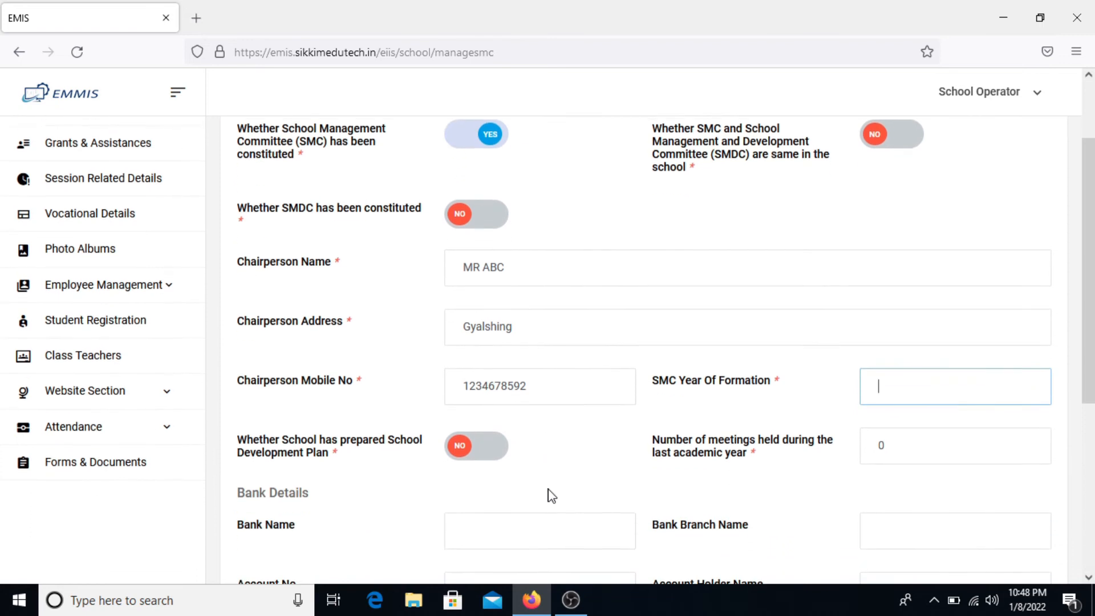
{"action": "type", "text": "2019"}
{"action": "left_click", "coordinate": [549, 495]}
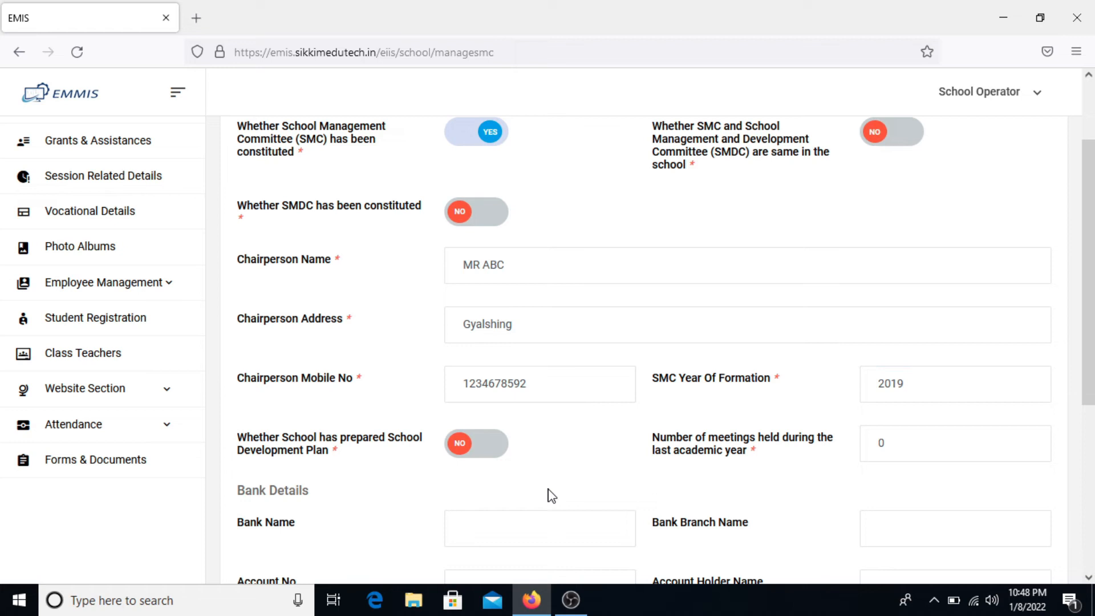
{"action": "left_click", "coordinate": [495, 455]}
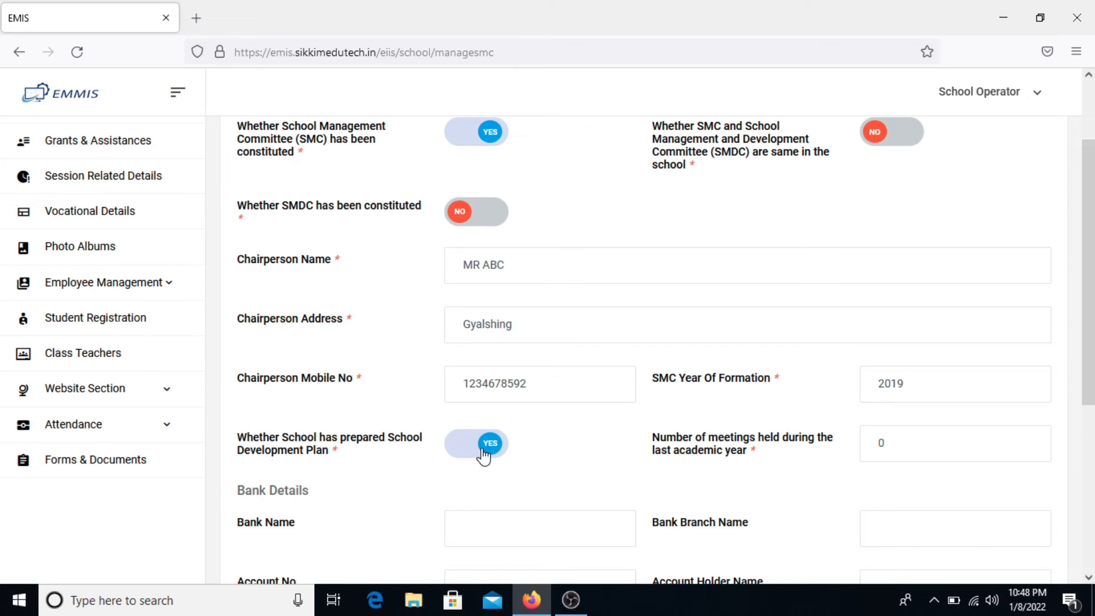
{"action": "scroll", "coordinate": [484, 456], "scroll_direction": "down", "scroll_amount": 3}
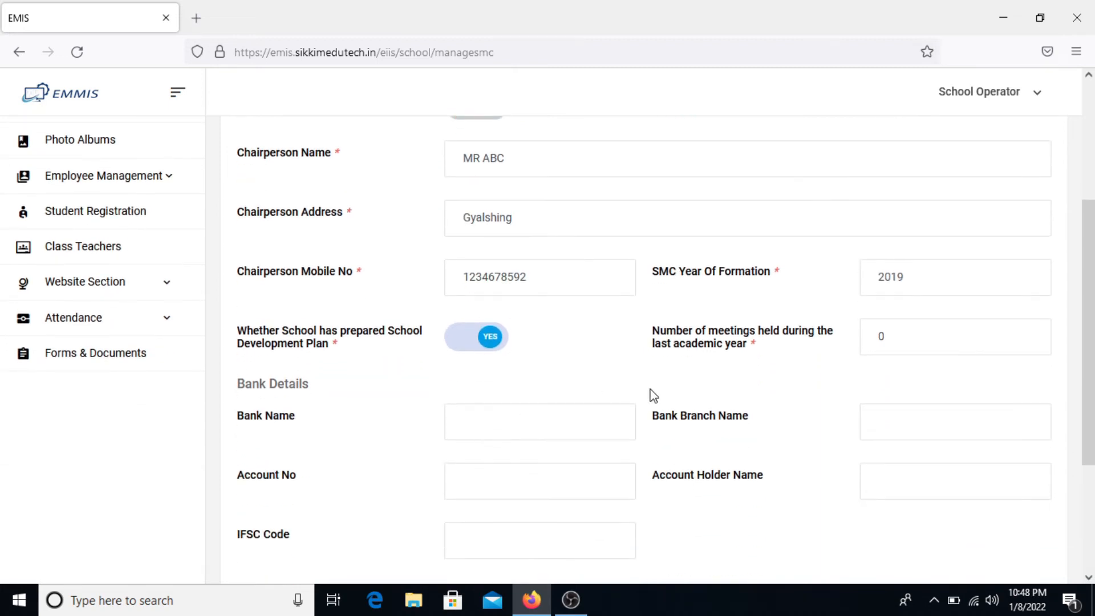
{"action": "left_click", "coordinate": [923, 335]}
- Record 3 meetings held last year, bank name 'SBI, Gyalshing' and branch Gyalshing
{"action": "key", "text": "BackSpace"}
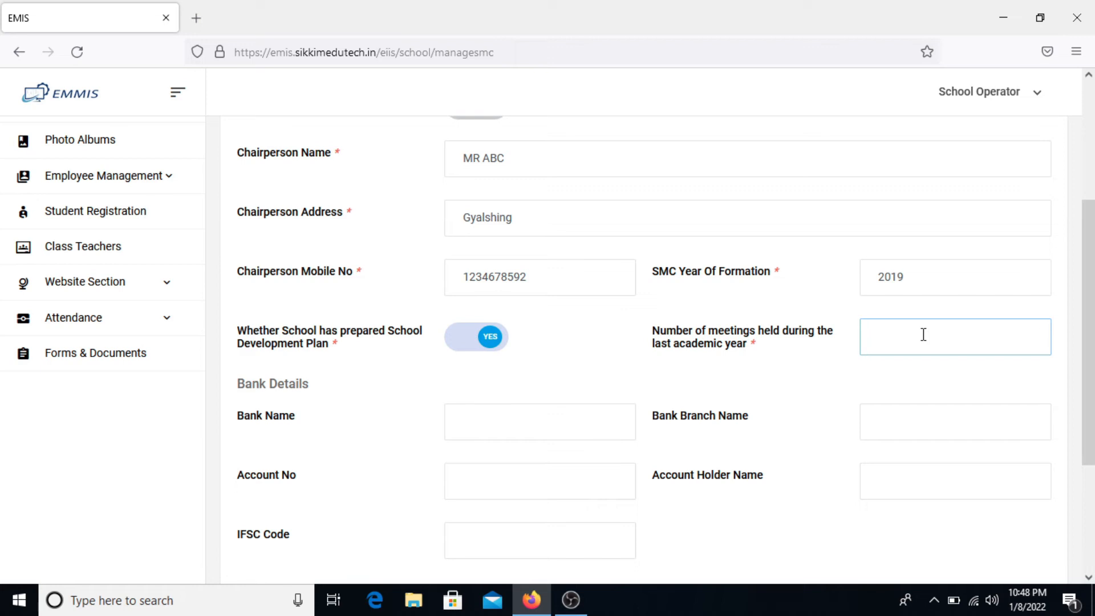
{"action": "type", "text": "3"}
{"action": "key", "text": "Tab"}
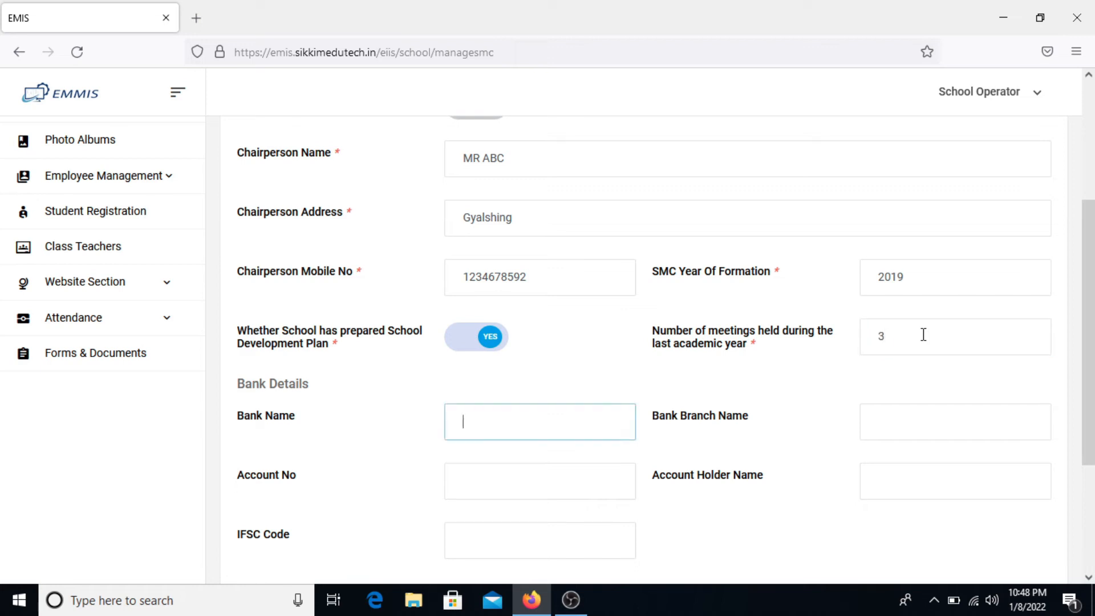
{"action": "scroll", "coordinate": [924, 336], "scroll_direction": "down", "scroll_amount": 1}
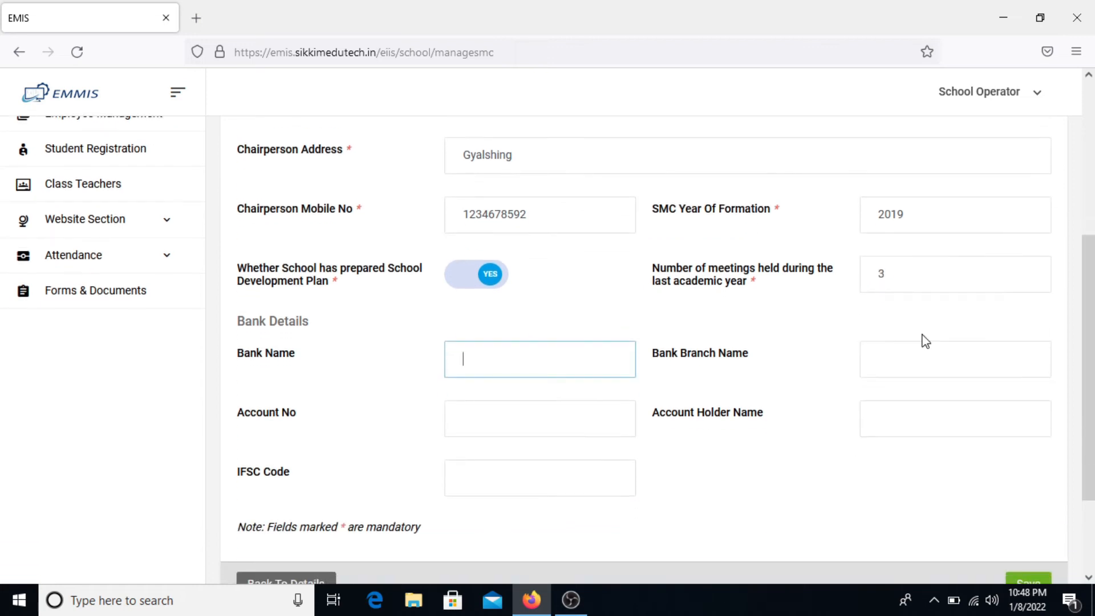
{"action": "type", "text": "SBI, Gyalshing"}
{"action": "key", "text": "Tab"}
{"action": "type", "text": "Gyalshi"}
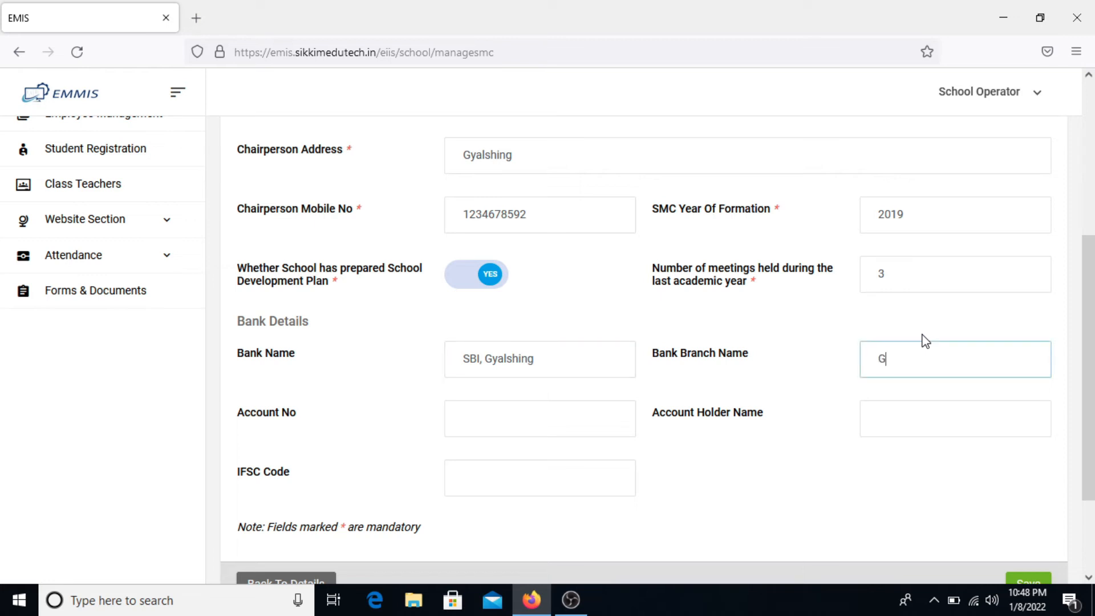
{"action": "type", "text": "ng"}
- Enter the SMC bank account number, account holder name and IFSC code
{"action": "key", "text": "Tab"}
{"action": "type", "text": "12345"}
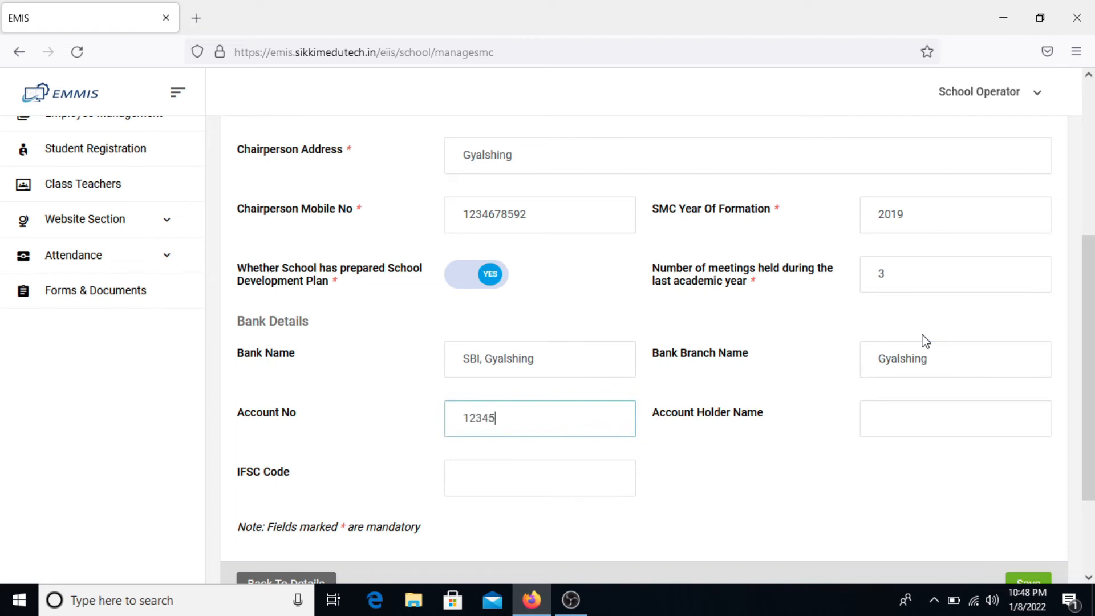
{"action": "type", "text": "678956"}
{"action": "key", "text": "Tab"}
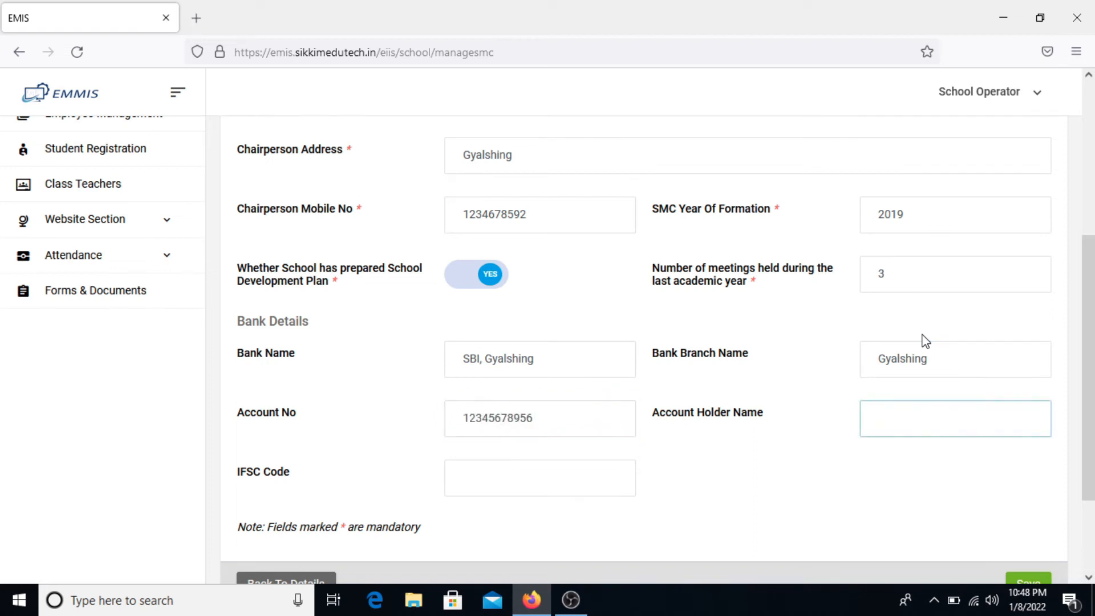
{"action": "type", "text": "Mr AVC"}
{"action": "key", "text": "BackSpace"}
{"action": "key", "text": "BackSpace"}
{"action": "type", "text": "BC"}
{"action": "left_click", "coordinate": [642, 487]}
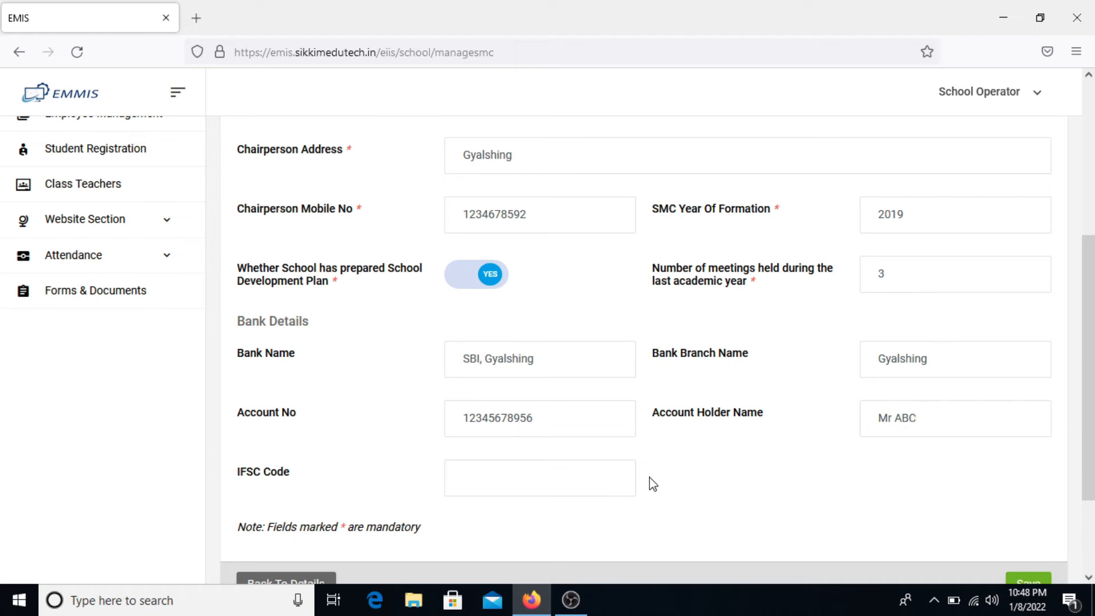
{"action": "left_click", "coordinate": [574, 473]}
{"action": "type", "text": "SBIN0004565"}
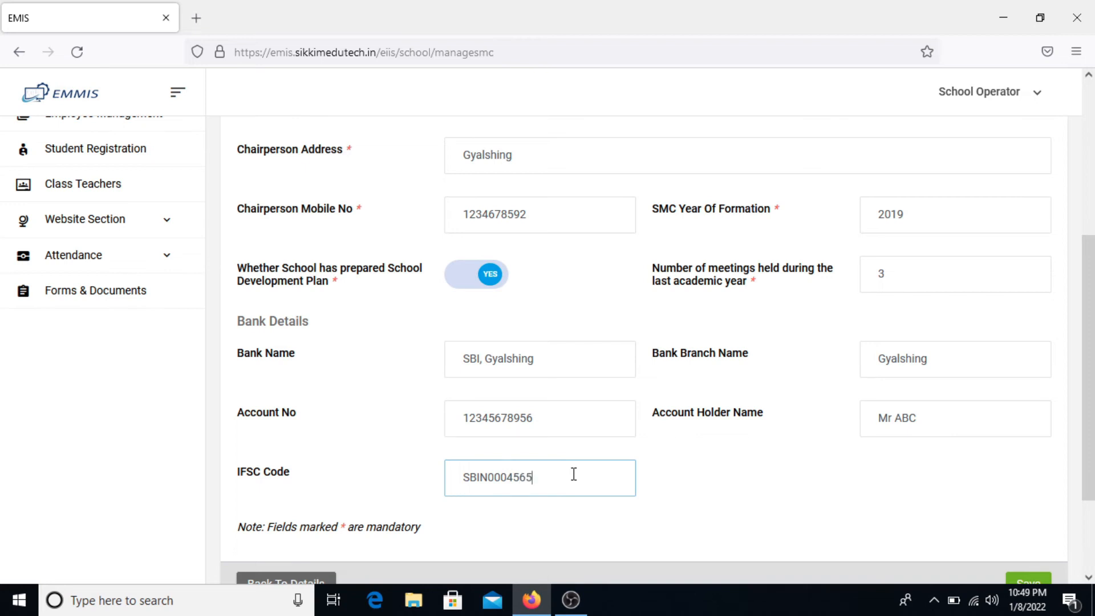
{"action": "scroll", "coordinate": [573, 474], "scroll_direction": "down", "scroll_amount": 1}
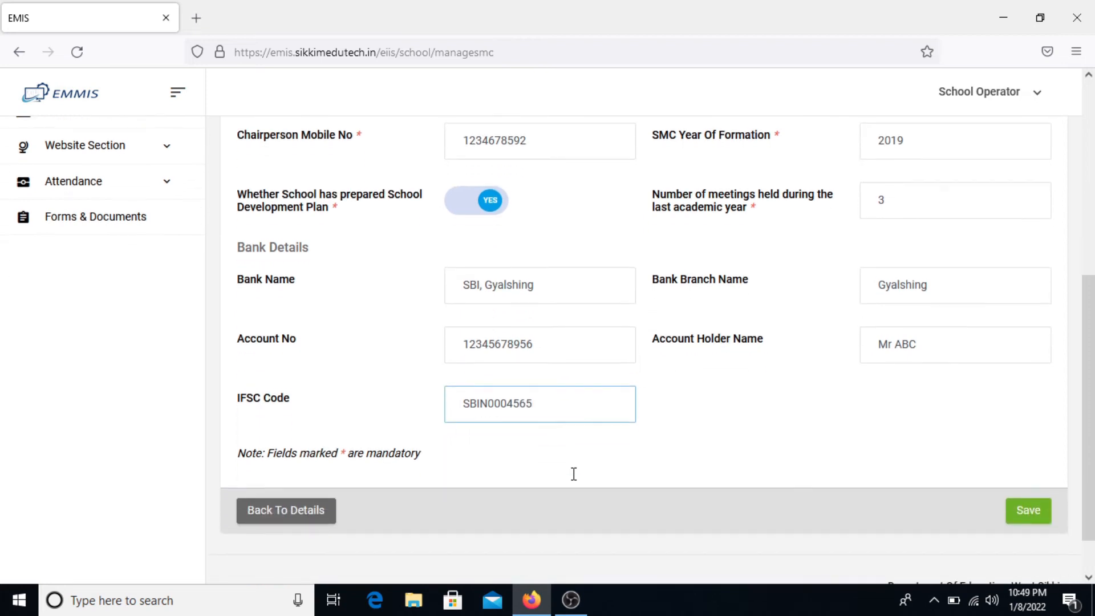
- Save the SMC details, then start a new member from the Members section
{"action": "left_click", "coordinate": [1040, 520]}
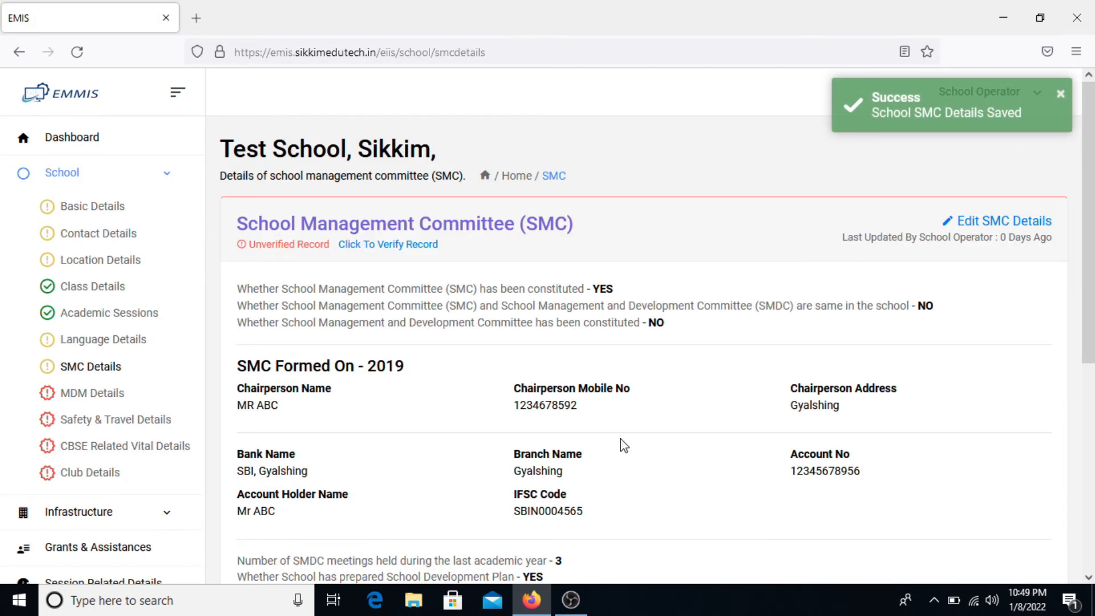
{"action": "scroll", "coordinate": [621, 445], "scroll_direction": "down", "scroll_amount": 2}
{"action": "scroll", "coordinate": [623, 445], "scroll_direction": "down", "scroll_amount": 2}
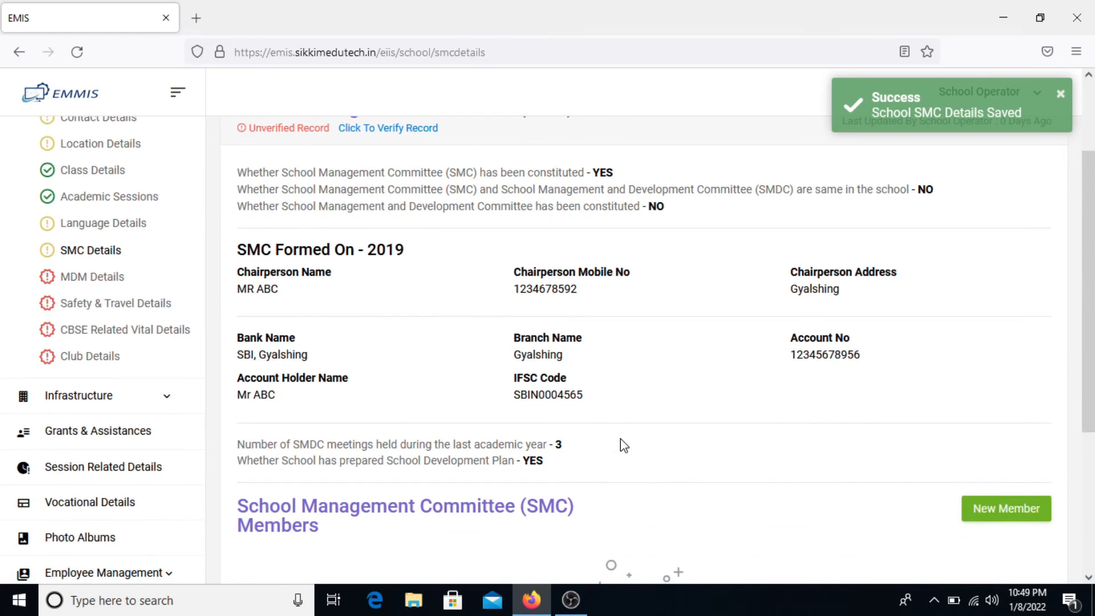
{"action": "scroll", "coordinate": [624, 445], "scroll_direction": "down", "scroll_amount": 5}
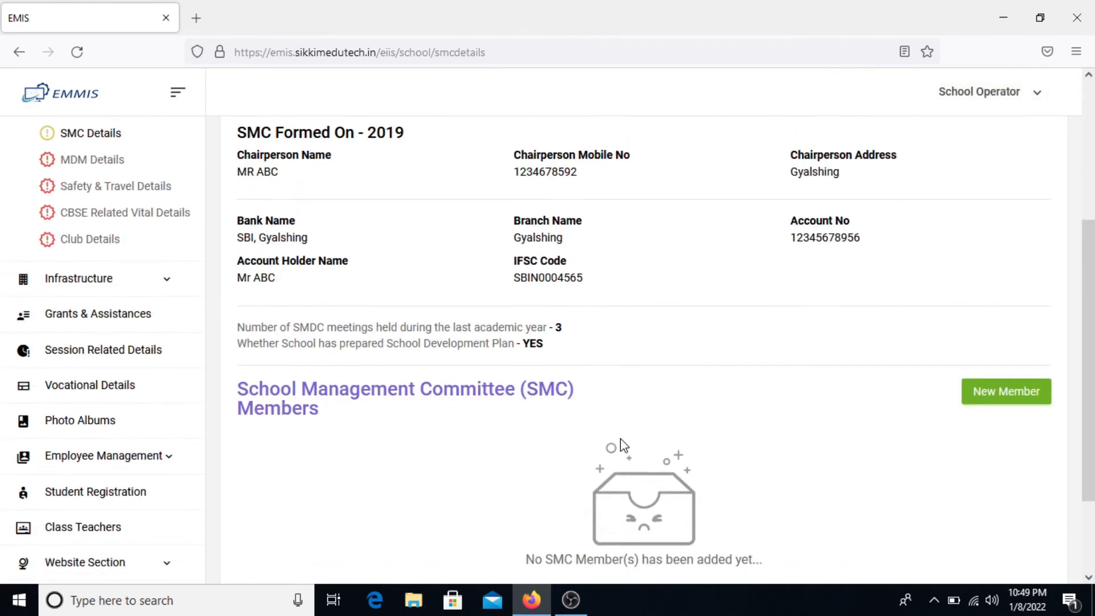
{"action": "scroll", "coordinate": [624, 444], "scroll_direction": "up", "scroll_amount": 1}
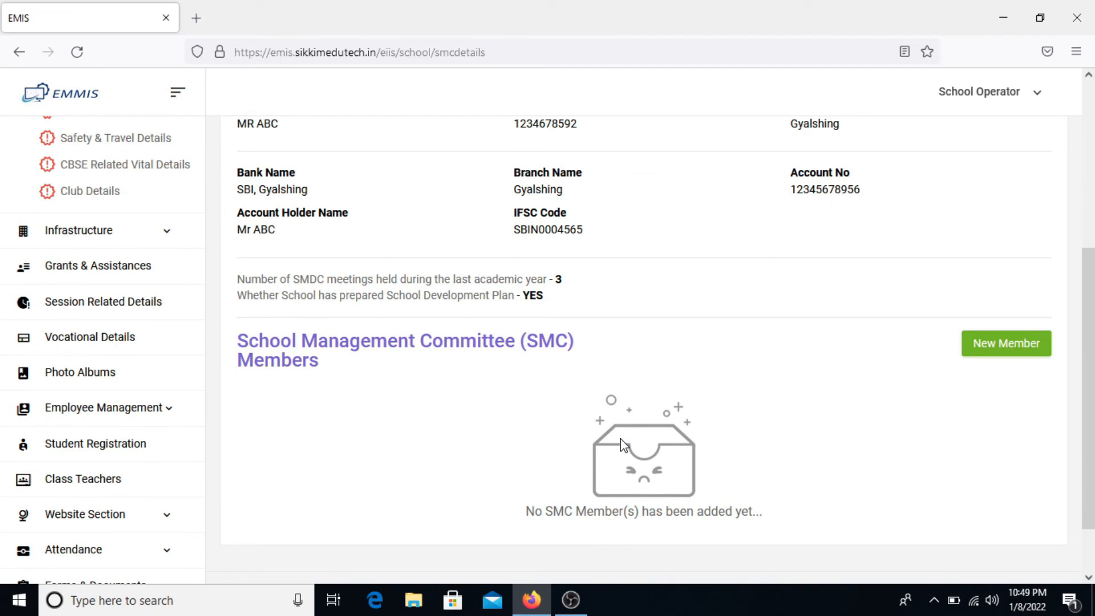
{"action": "scroll", "coordinate": [624, 445], "scroll_direction": "down", "scroll_amount": 2}
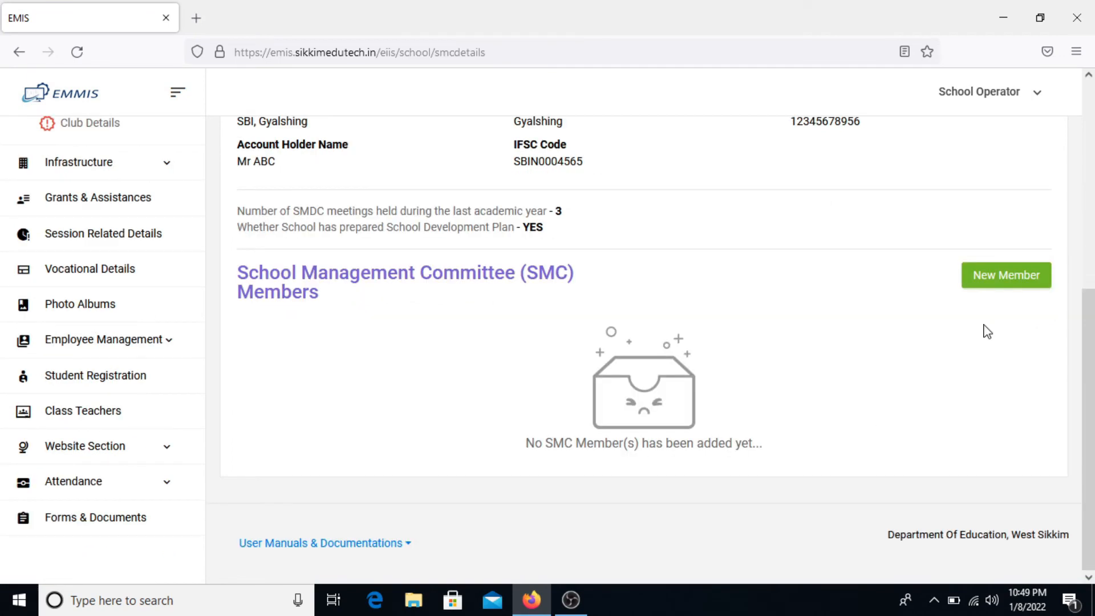
{"action": "left_click", "coordinate": [1020, 287]}
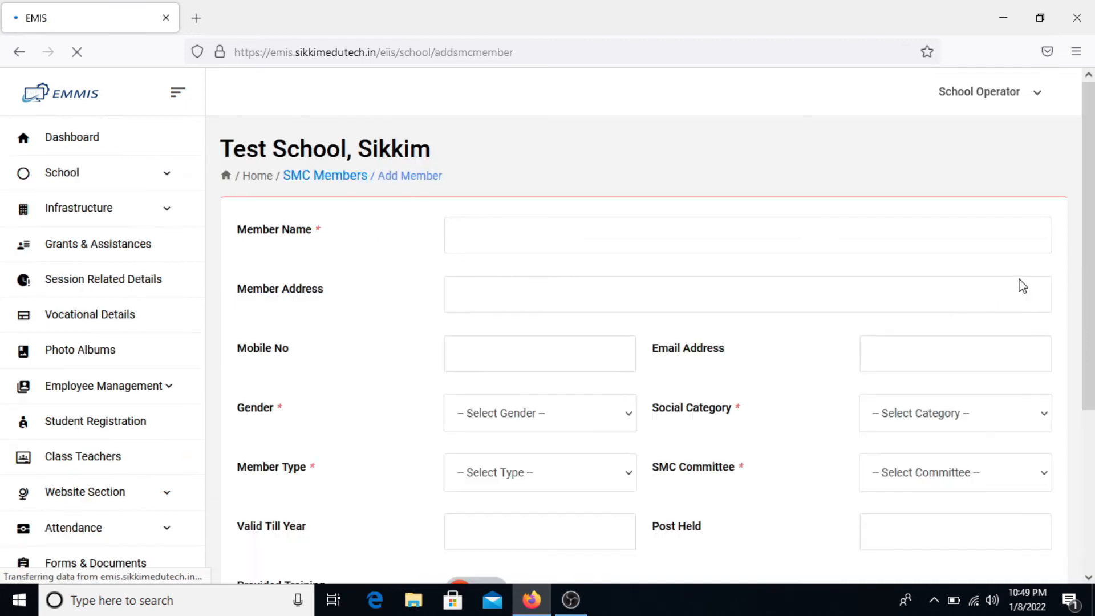
- Enter the new member's name, address and mobile number
{"action": "scroll", "coordinate": [888, 312], "scroll_direction": "down", "scroll_amount": 3}
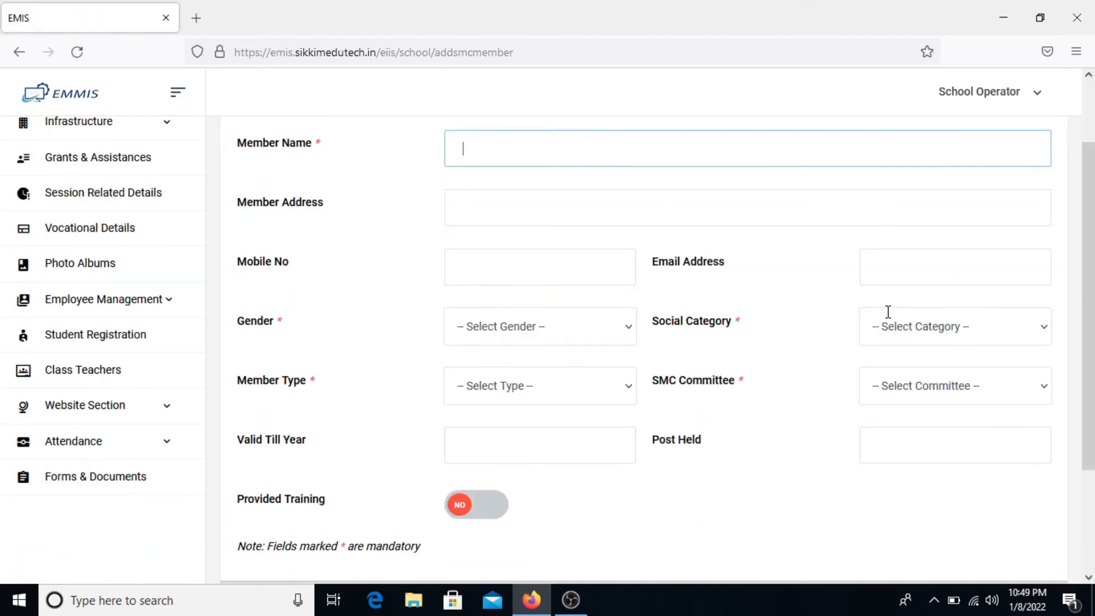
{"action": "scroll", "coordinate": [887, 313], "scroll_direction": "up", "scroll_amount": 3}
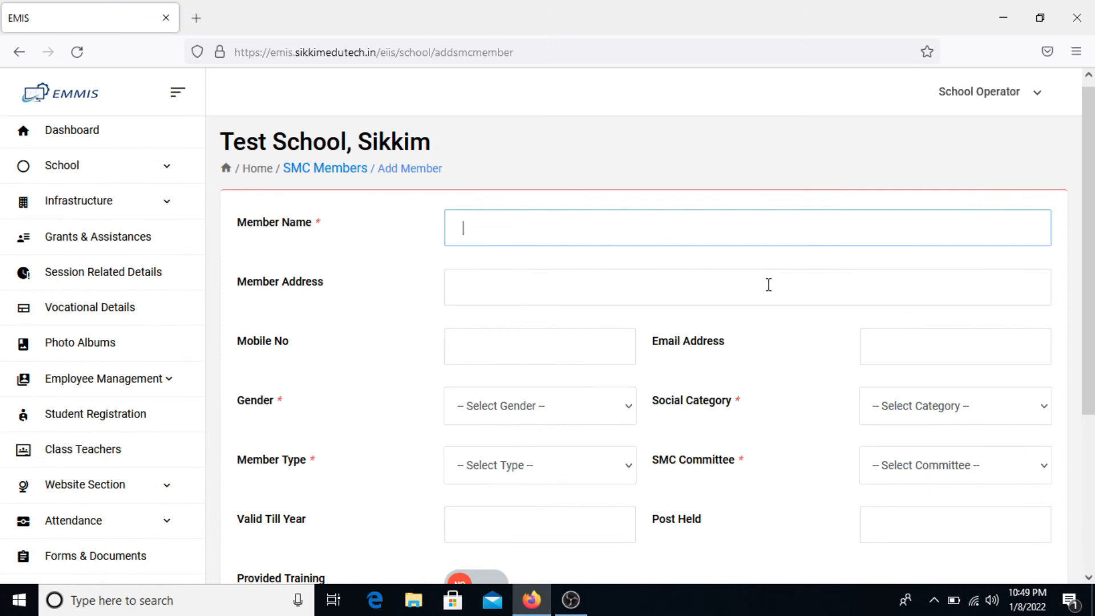
{"action": "type", "text": "Mr member"}
{"action": "left_click", "coordinate": [768, 284]}
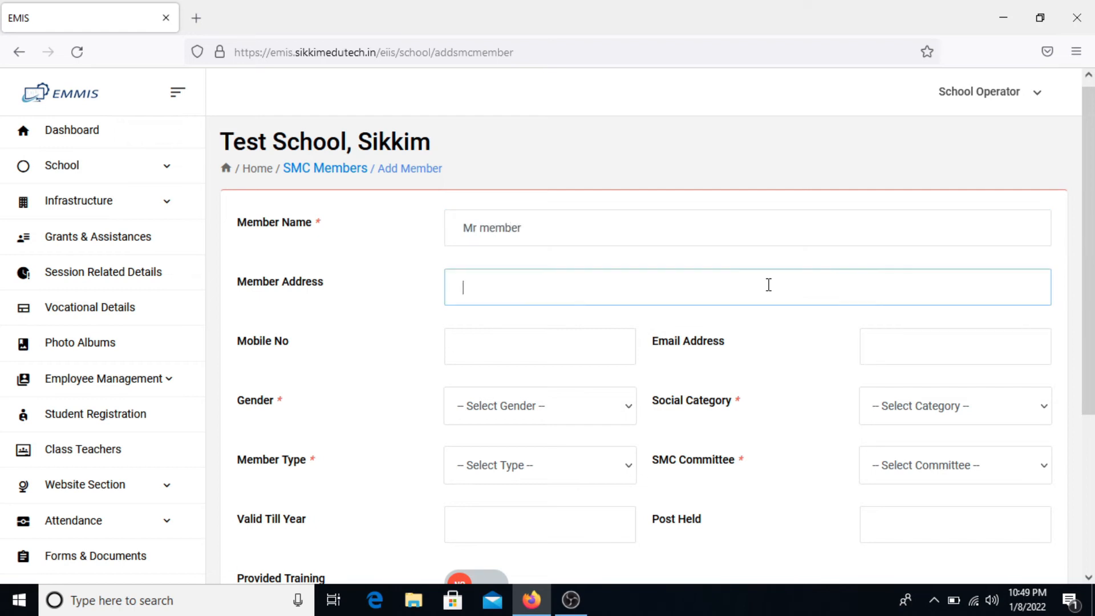
{"action": "type", "text": "Gyalshing"}
{"action": "key", "text": "Tab"}
{"action": "type", "text": "1234"}
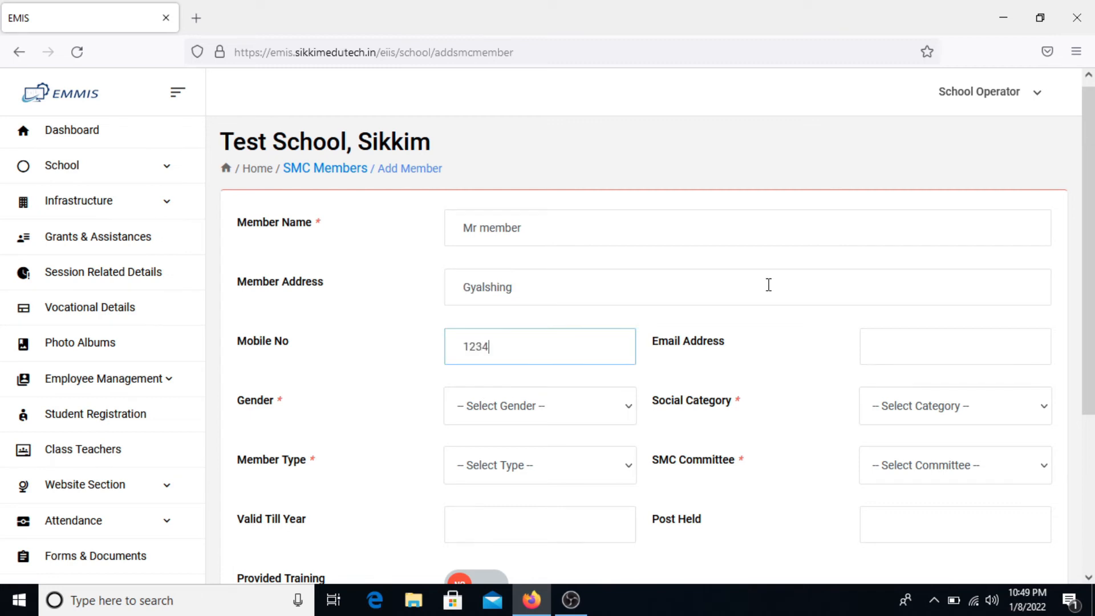
{"action": "type", "text": "567895"}
{"action": "key", "text": "Tab"}
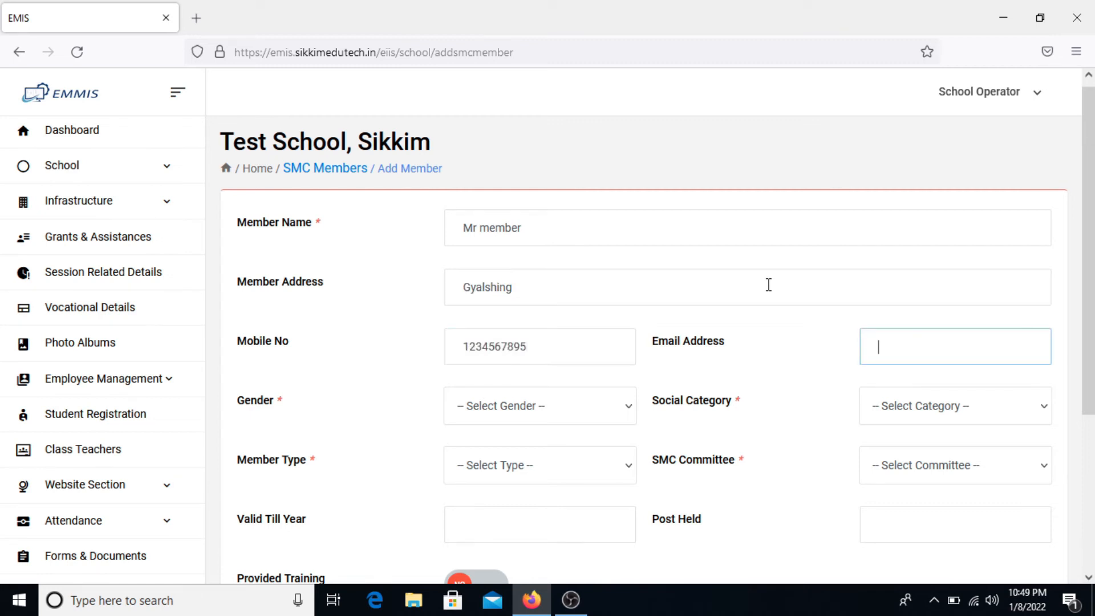
- Set gender Male, social category General, member type Representatives and committee Academic
{"action": "left_click", "coordinate": [595, 412]}
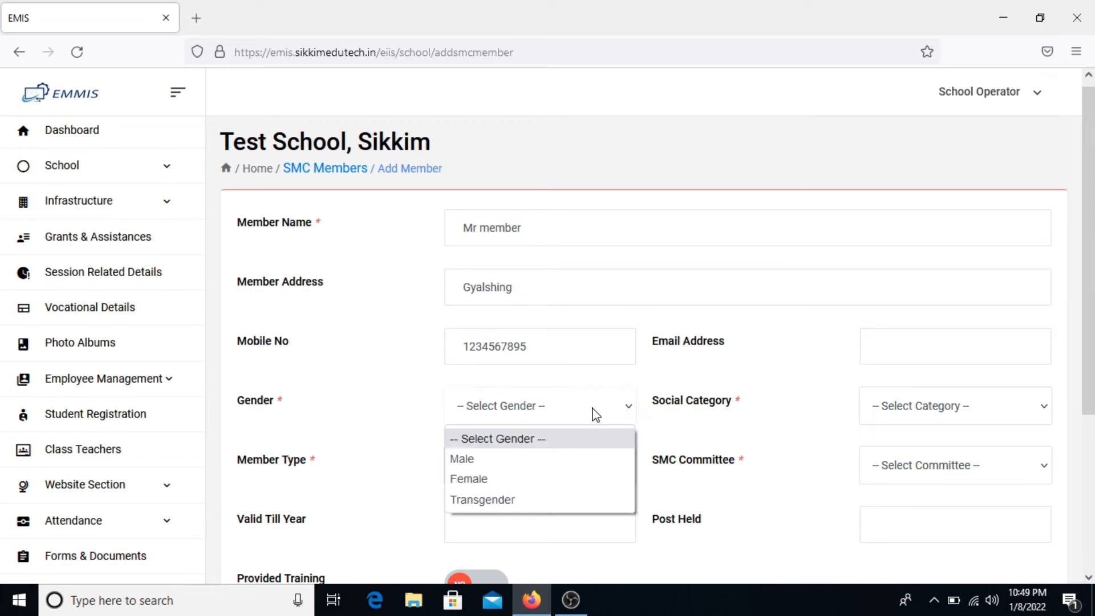
{"action": "left_click", "coordinate": [543, 460]}
{"action": "scroll", "coordinate": [543, 468], "scroll_direction": "down", "scroll_amount": 1}
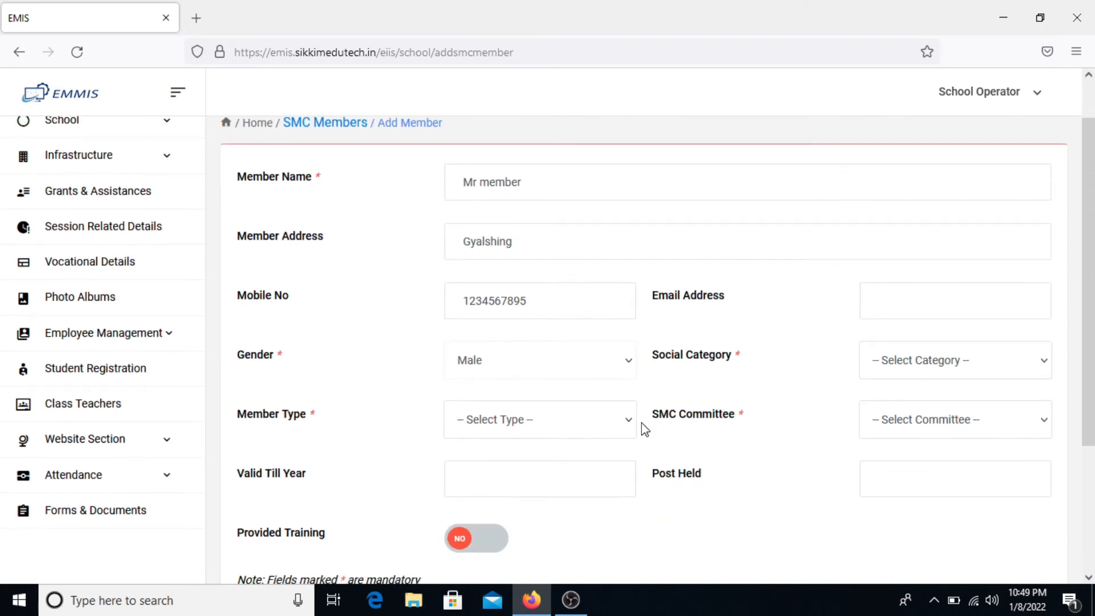
{"action": "left_click", "coordinate": [885, 359]}
{"action": "left_click", "coordinate": [881, 422]}
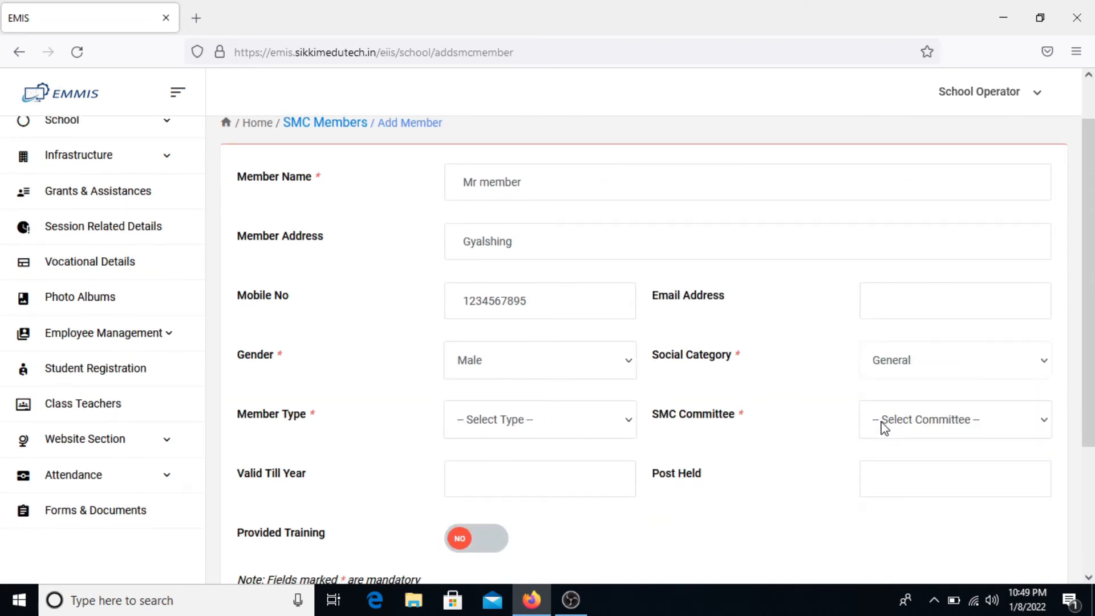
{"action": "left_click", "coordinate": [550, 427]}
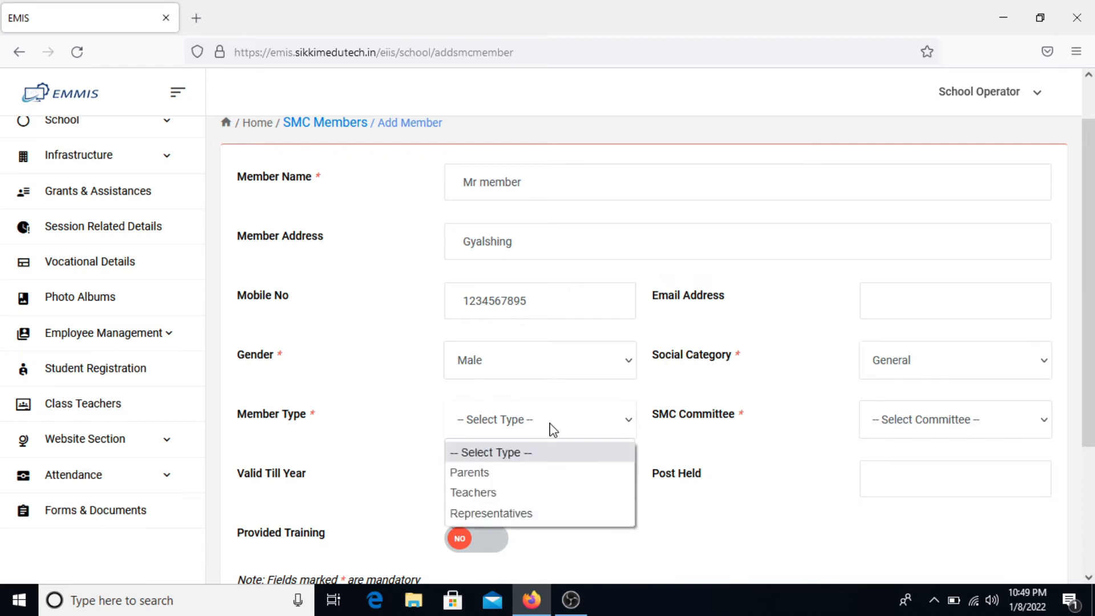
{"action": "left_click", "coordinate": [541, 511]}
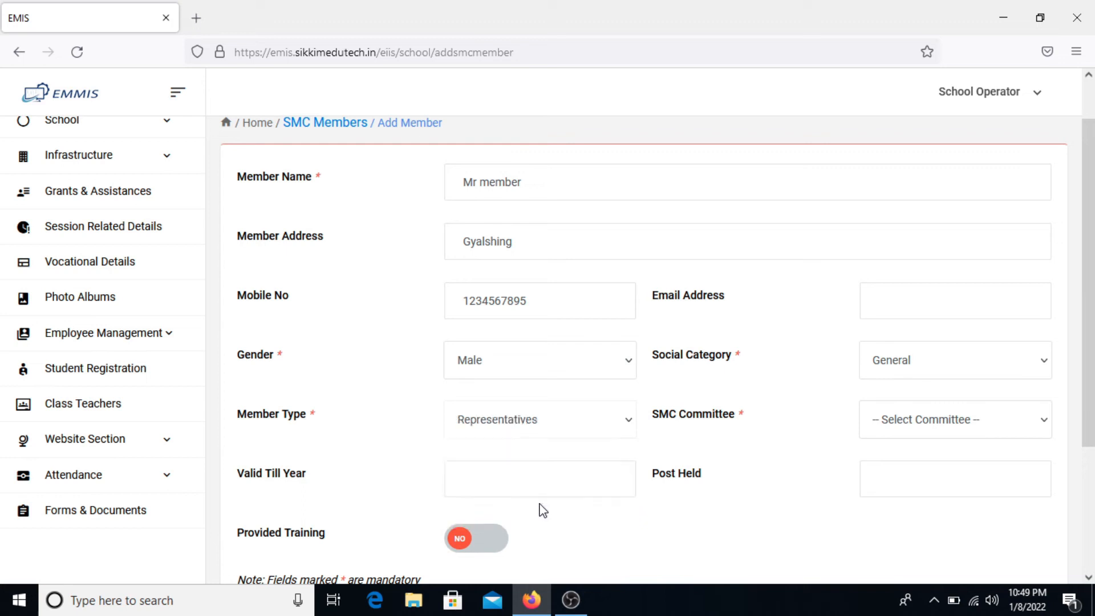
{"action": "left_click", "coordinate": [926, 437]}
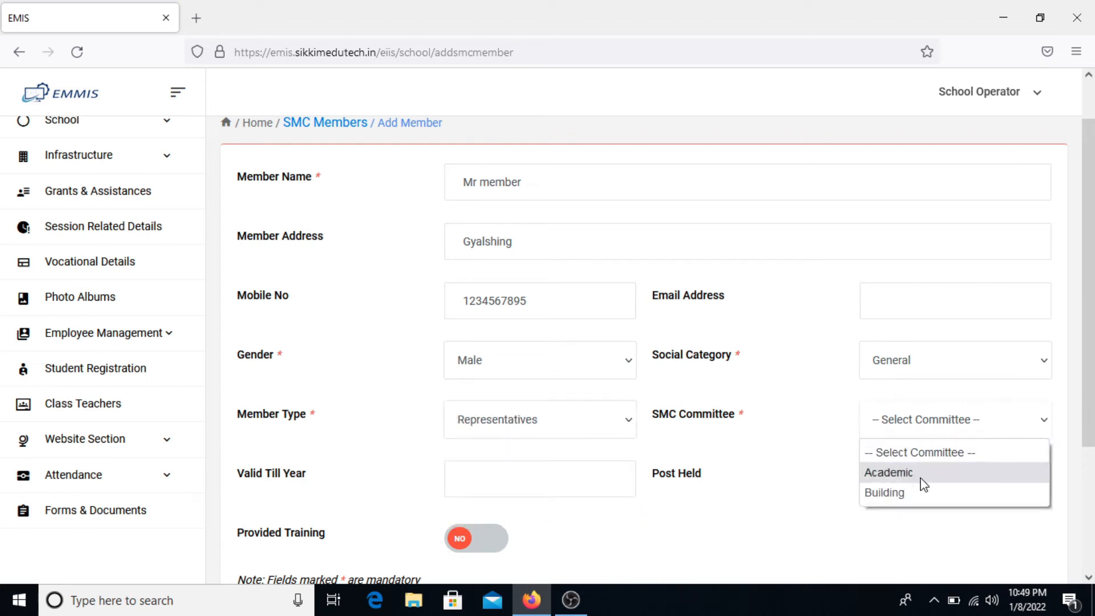
{"action": "left_click", "coordinate": [923, 484]}
{"action": "left_click", "coordinate": [942, 434]}
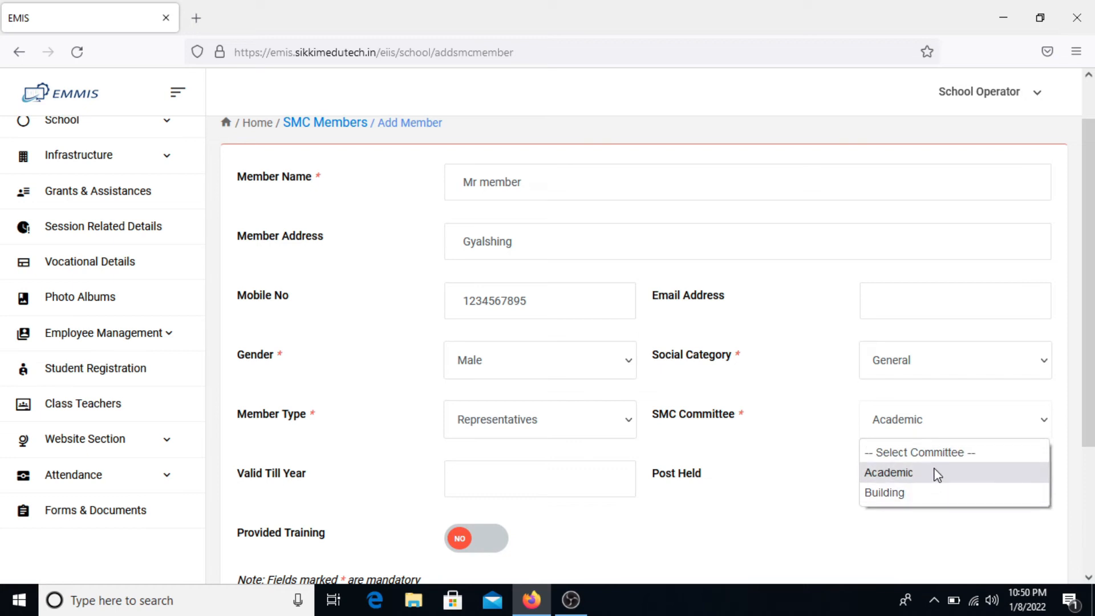
{"action": "left_click", "coordinate": [937, 475]}
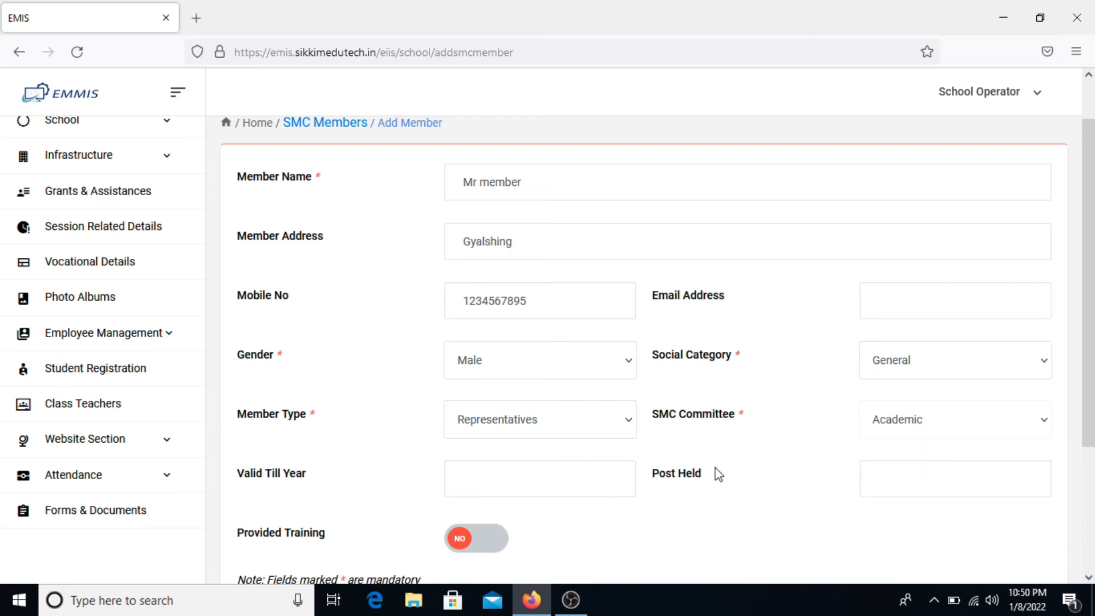
- Enter valid till year 2023 and post held 'Representator', then save the member
{"action": "scroll", "coordinate": [662, 471], "scroll_direction": "down", "scroll_amount": 2}
{"action": "left_click", "coordinate": [535, 403]}
{"action": "type", "text": "2023"}
{"action": "key", "text": "Tab"}
{"action": "type", "text": "Representator"}
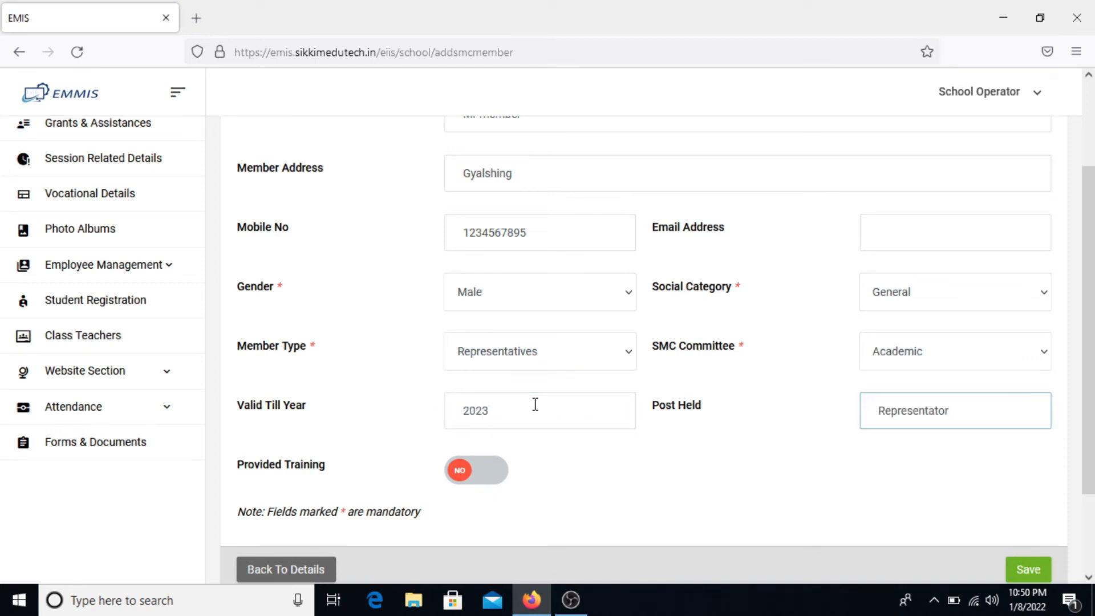
{"action": "left_click", "coordinate": [656, 465]}
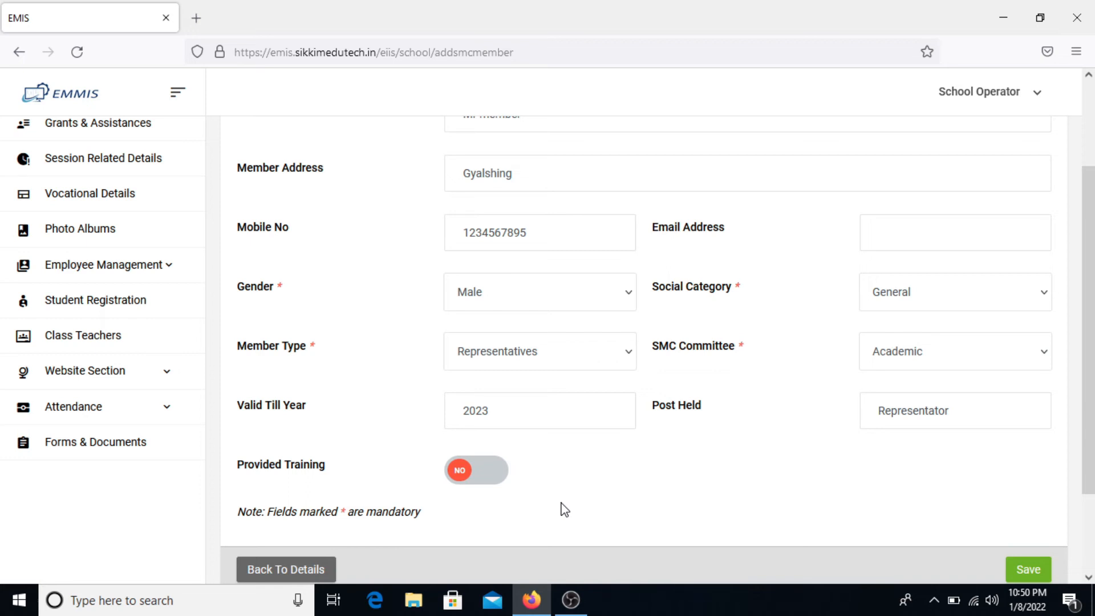
{"action": "scroll", "coordinate": [672, 455], "scroll_direction": "down", "scroll_amount": 2}
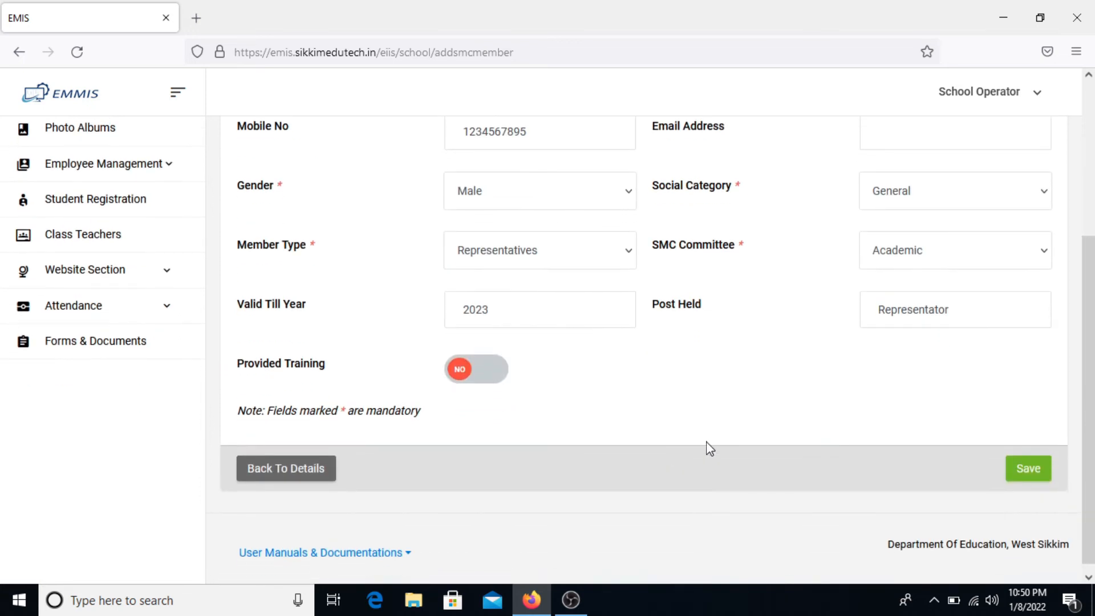
{"action": "left_click", "coordinate": [1013, 476]}
{"action": "left_click", "coordinate": [1012, 476]}
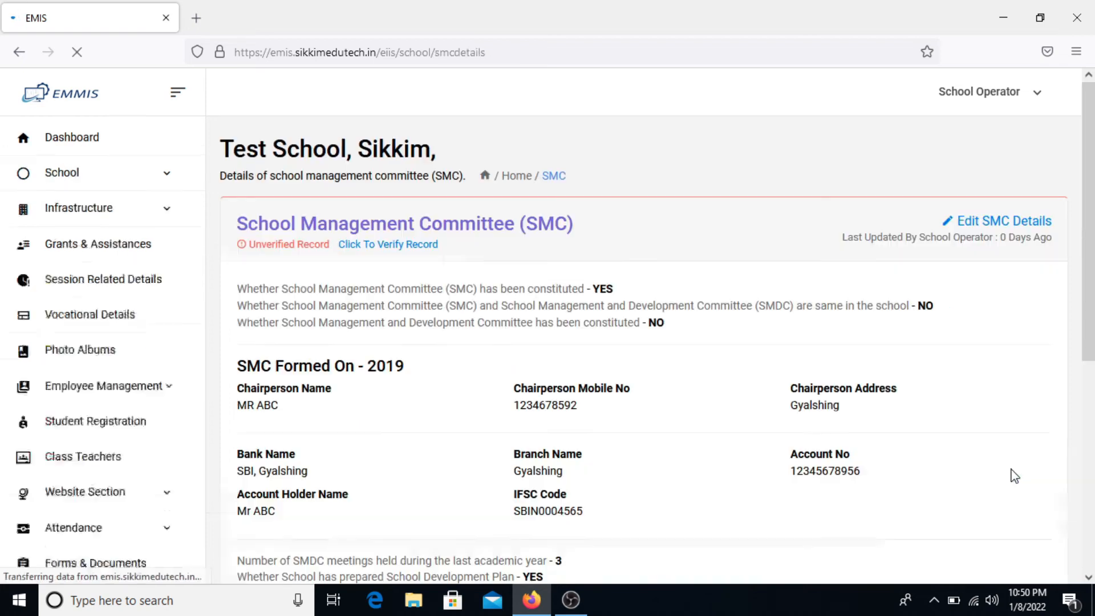
- Check the new Representatives member in the SMC Members table, then go to MDM Details
{"action": "scroll", "coordinate": [864, 453], "scroll_direction": "down", "scroll_amount": 2}
{"action": "scroll", "coordinate": [862, 450], "scroll_direction": "down", "scroll_amount": 3}
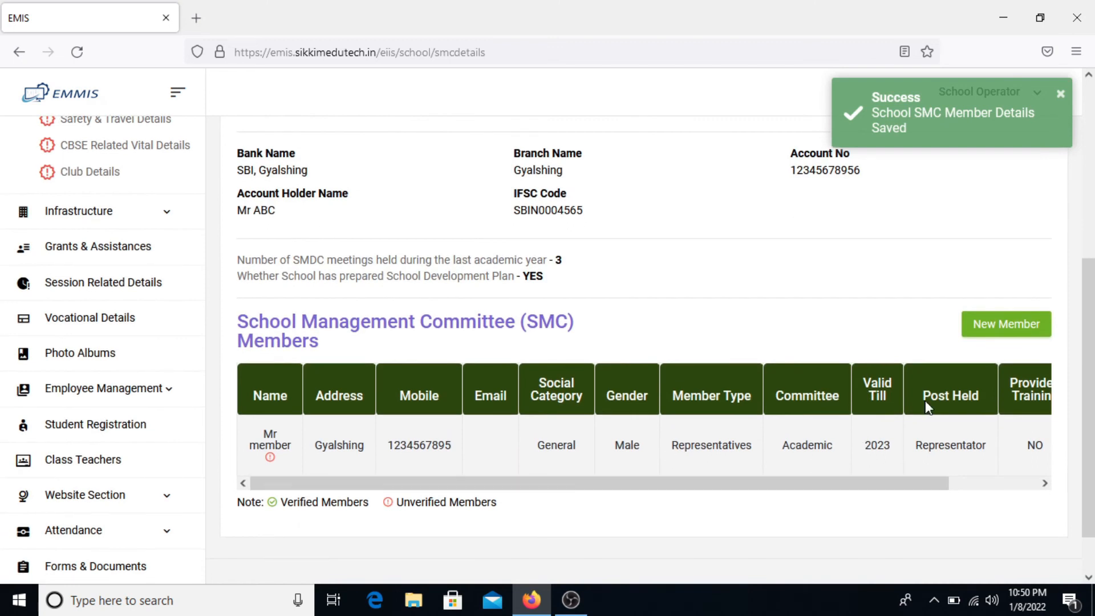
{"action": "left_click_drag", "start_coordinate": [876, 489], "coordinate": [870, 512]}
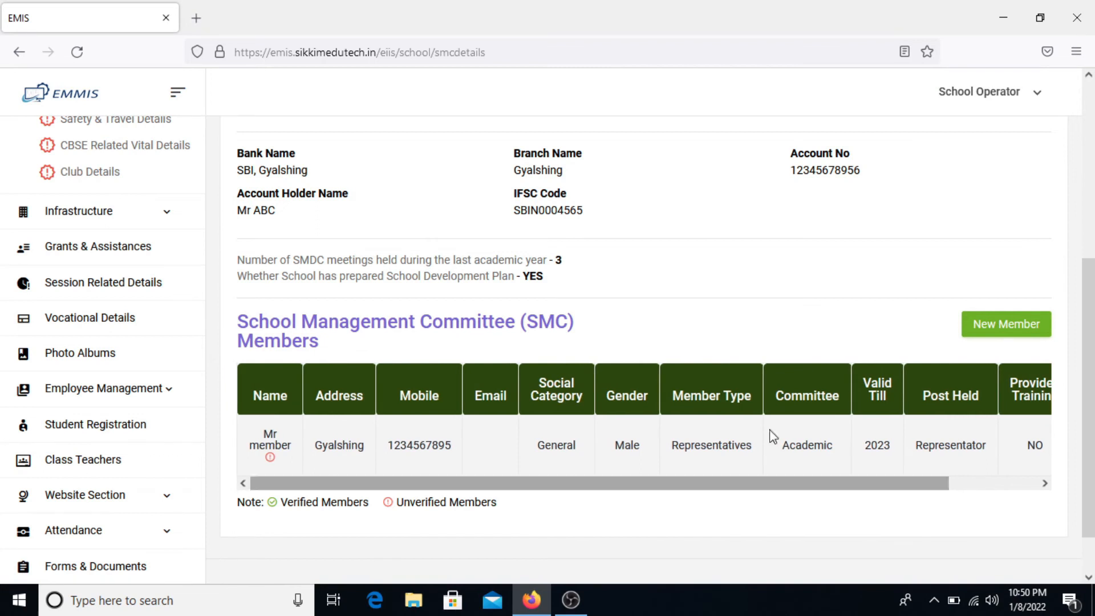
{"action": "scroll", "coordinate": [753, 342], "scroll_direction": "up", "scroll_amount": 5}
{"action": "scroll", "coordinate": [752, 343], "scroll_direction": "up", "scroll_amount": 1}
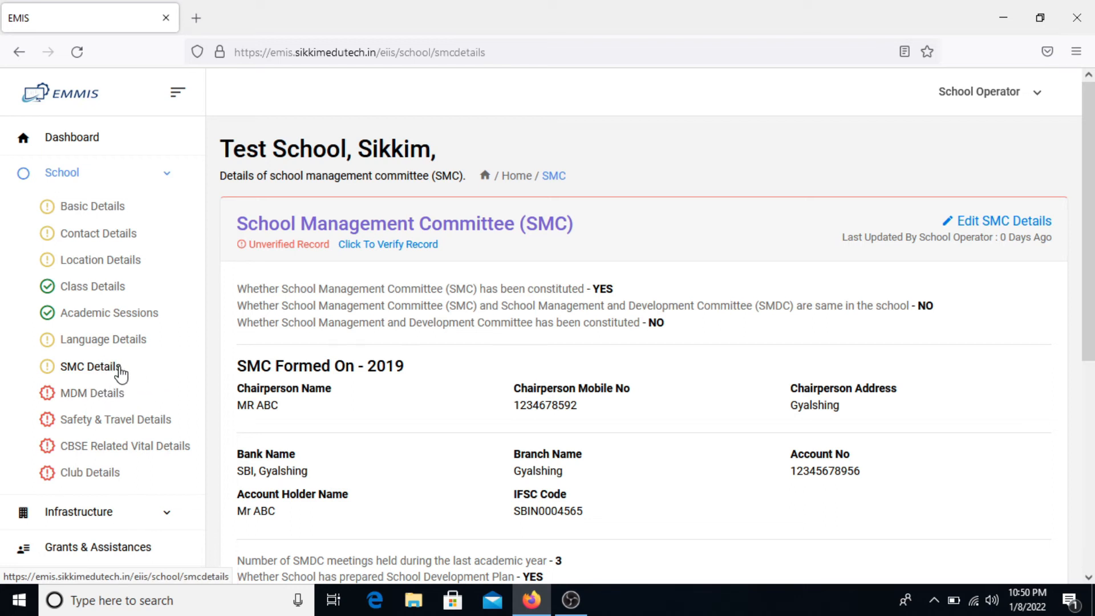
{"action": "left_click", "coordinate": [113, 401]}
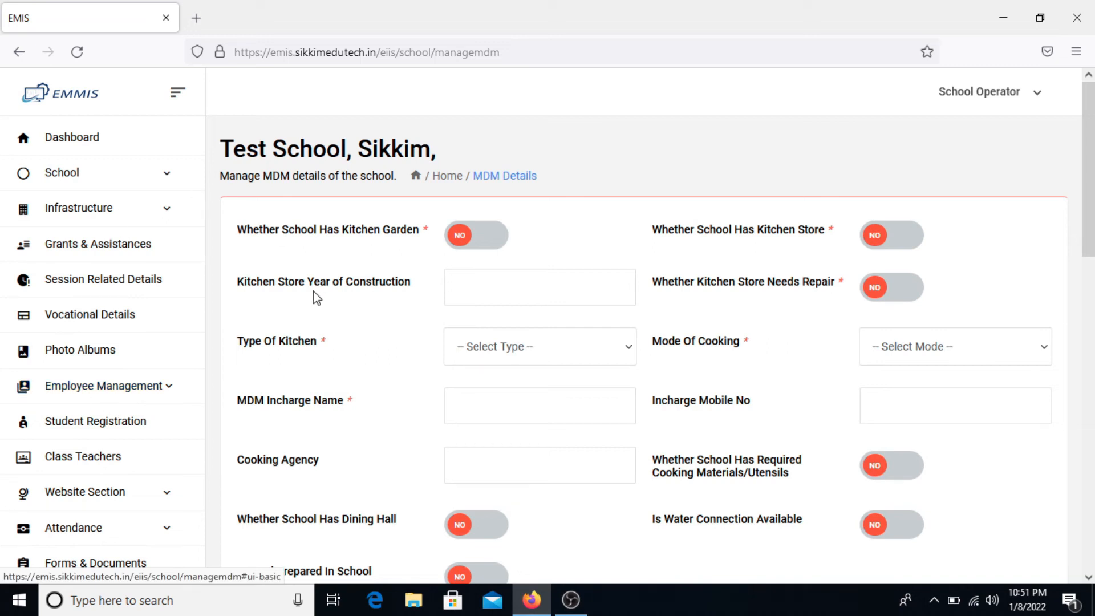
- Mark kitchen garden and store YES, store built 2018, School Kitchen type and Gas cooking
{"action": "left_click", "coordinate": [490, 250]}
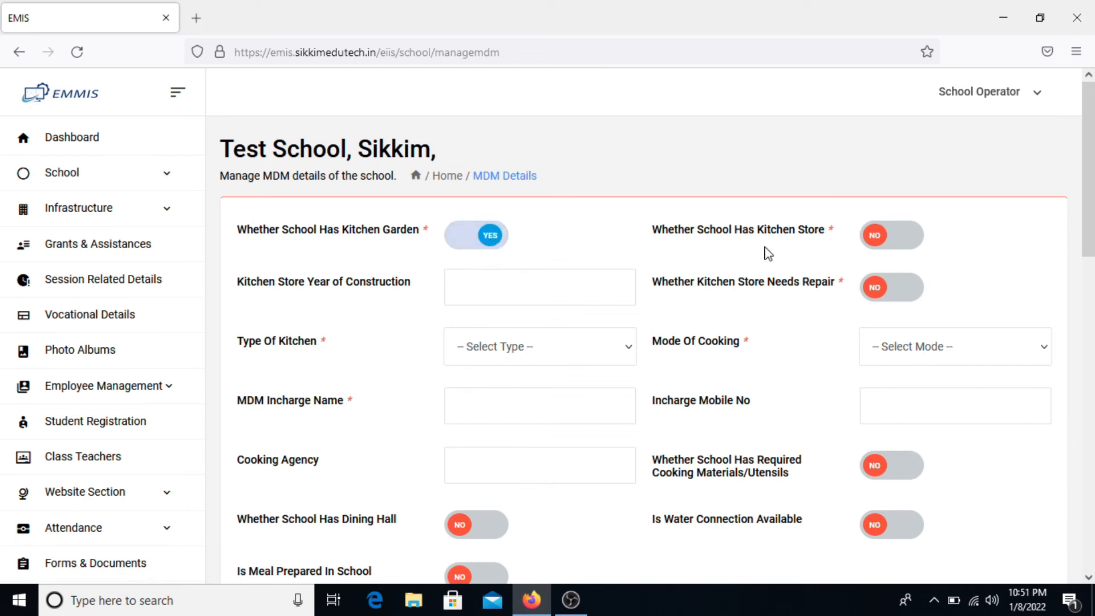
{"action": "left_click", "coordinate": [898, 241]}
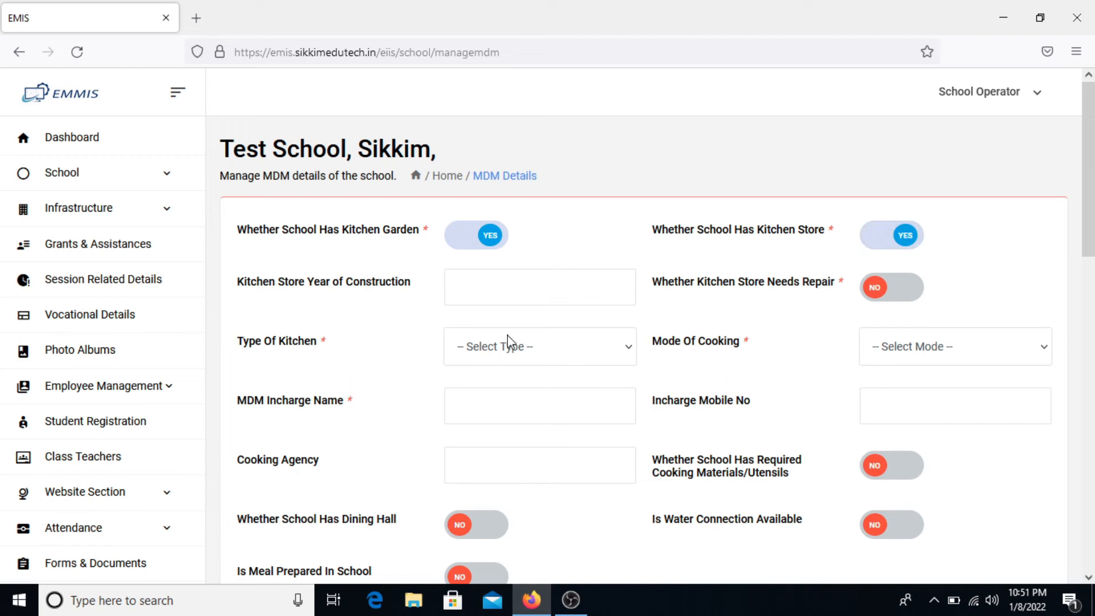
{"action": "left_click", "coordinate": [515, 288]}
{"action": "type", "text": "201"}
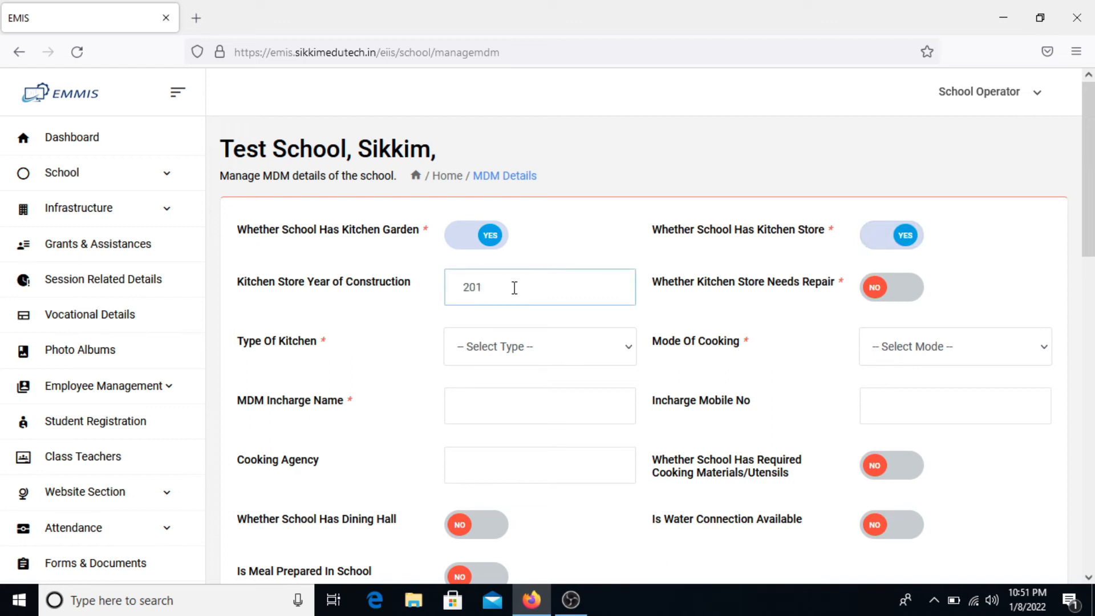
{"action": "type", "text": "8"}
{"action": "left_click", "coordinate": [895, 294]}
{"action": "left_click", "coordinate": [895, 293]}
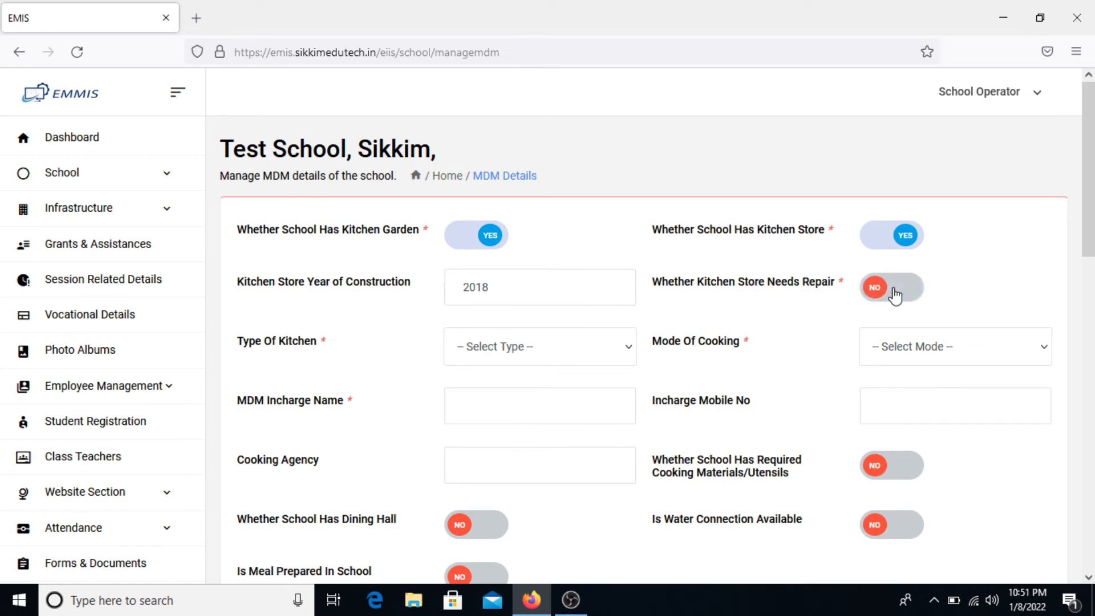
{"action": "left_click", "coordinate": [546, 356]}
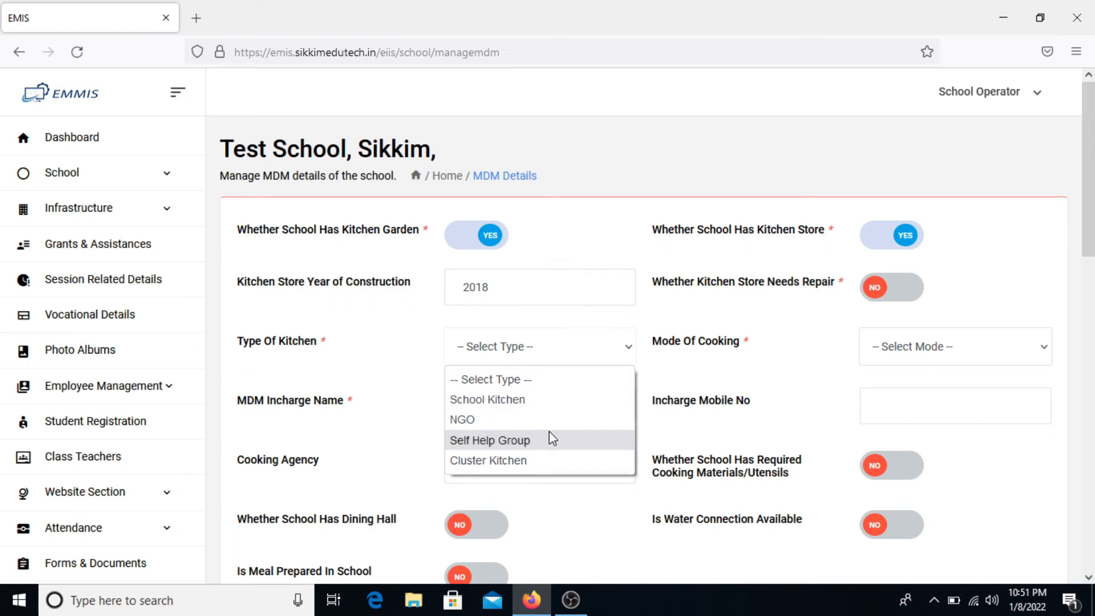
{"action": "left_click", "coordinate": [563, 401]}
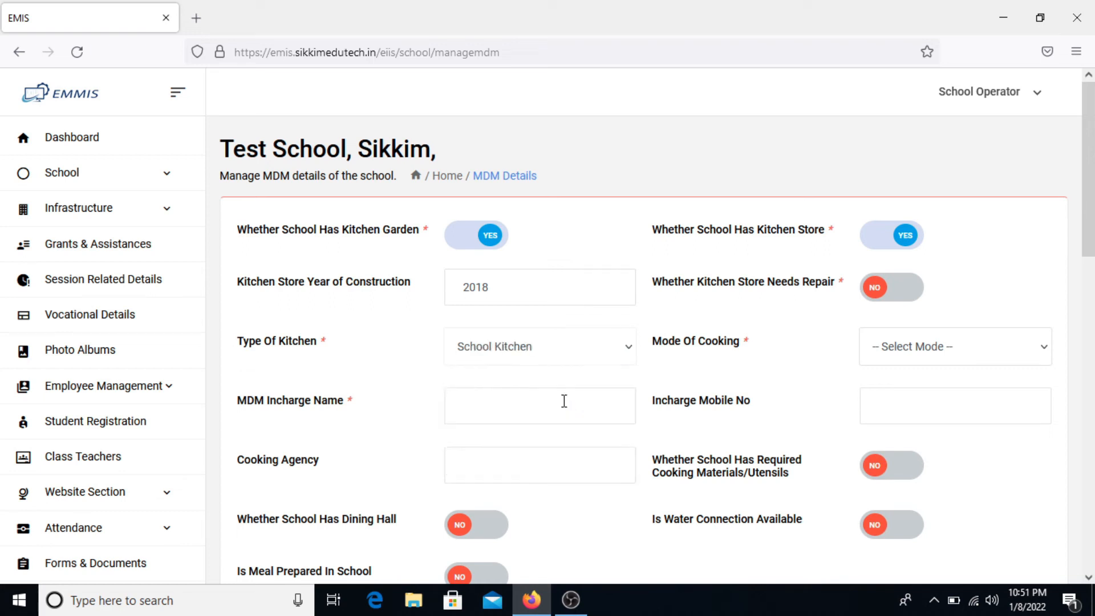
{"action": "left_click", "coordinate": [966, 349]}
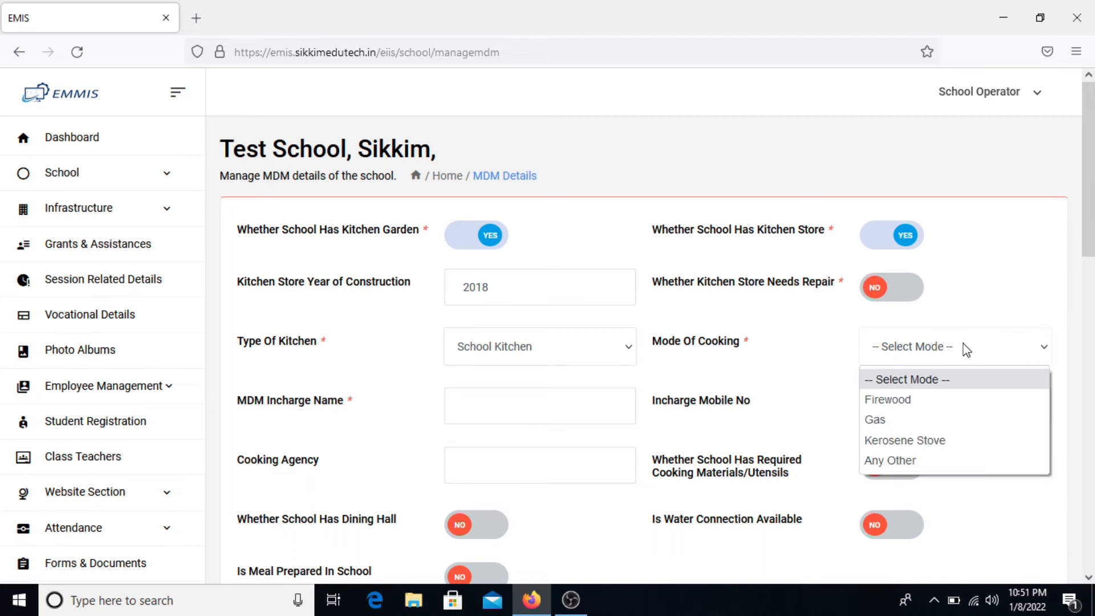
{"action": "left_click", "coordinate": [934, 422]}
- Enter the MDM incharge's name and mobile number and cooking agency 'Agency ABC'
{"action": "left_click", "coordinate": [555, 388]}
{"action": "type", "text": "MRS A"}
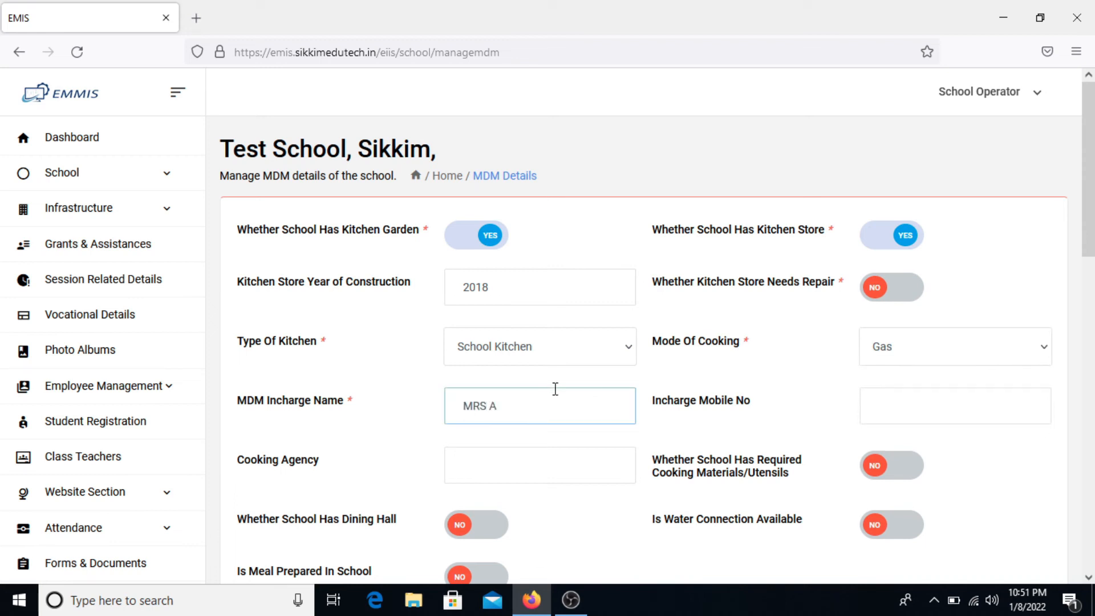
{"action": "type", "text": "V"}
{"action": "key", "text": "BackSpace"}
{"action": "type", "text": "BC"}
{"action": "key", "text": "Tab"}
{"action": "type", "text": "1"}
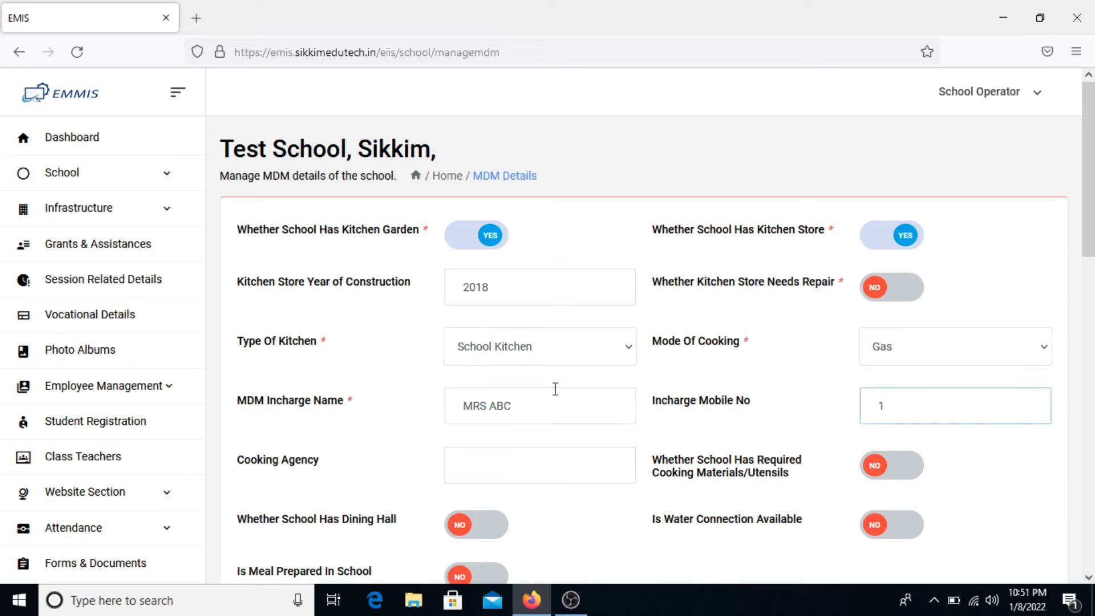
{"action": "type", "text": "234565796"}
{"action": "left_click", "coordinate": [477, 465]}
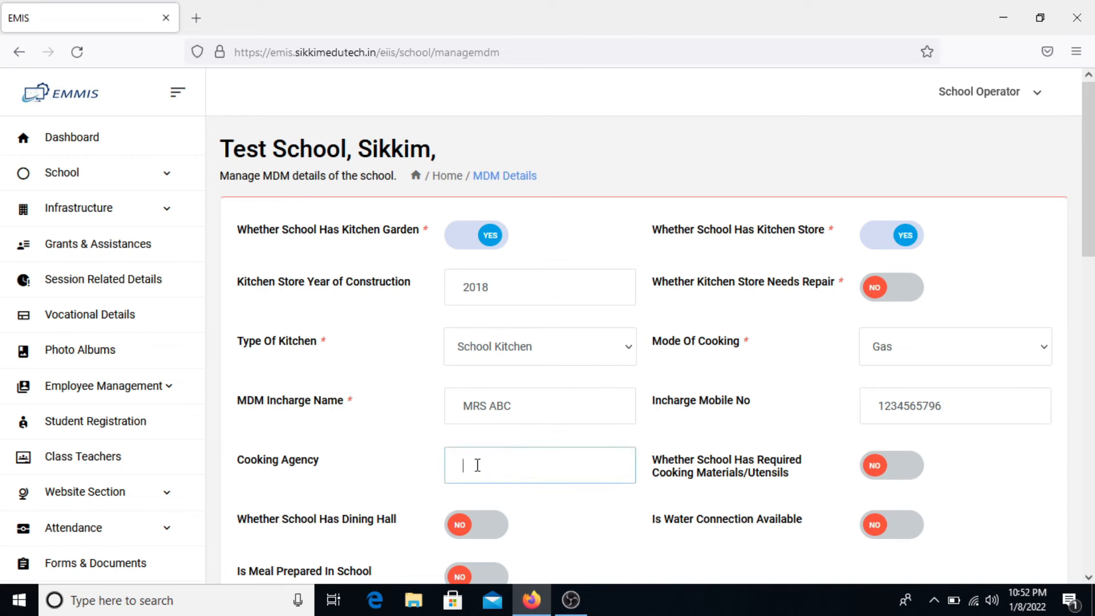
{"action": "type", "text": "Agency ABC"}
{"action": "scroll", "coordinate": [477, 466], "scroll_direction": "down", "scroll_amount": 2}
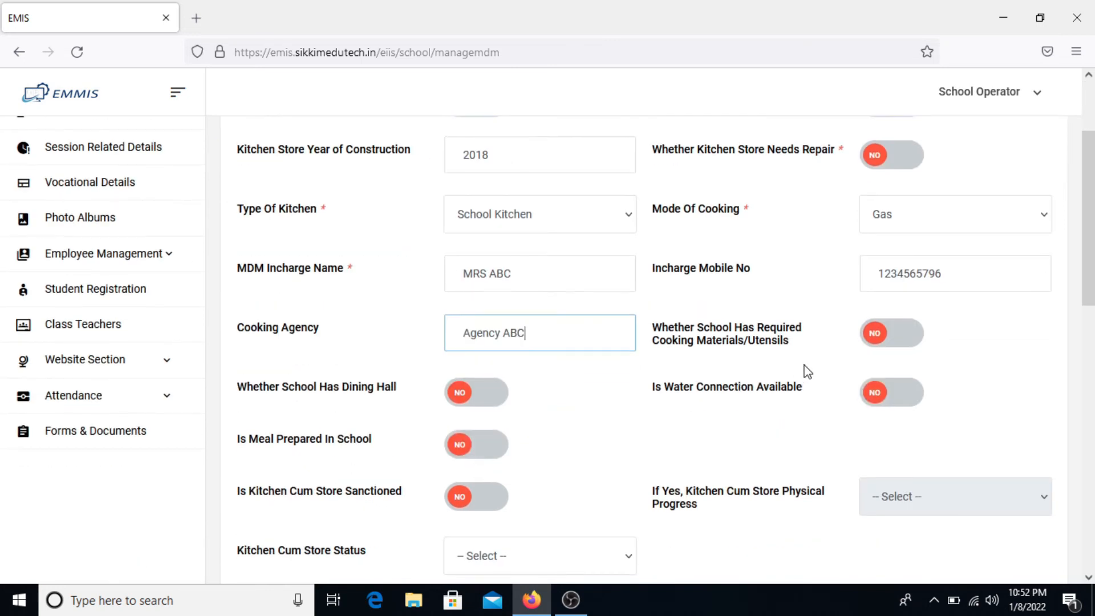
- Mark cooking materials available, water connection available and meals prepared in school as YES
{"action": "left_click", "coordinate": [878, 342]}
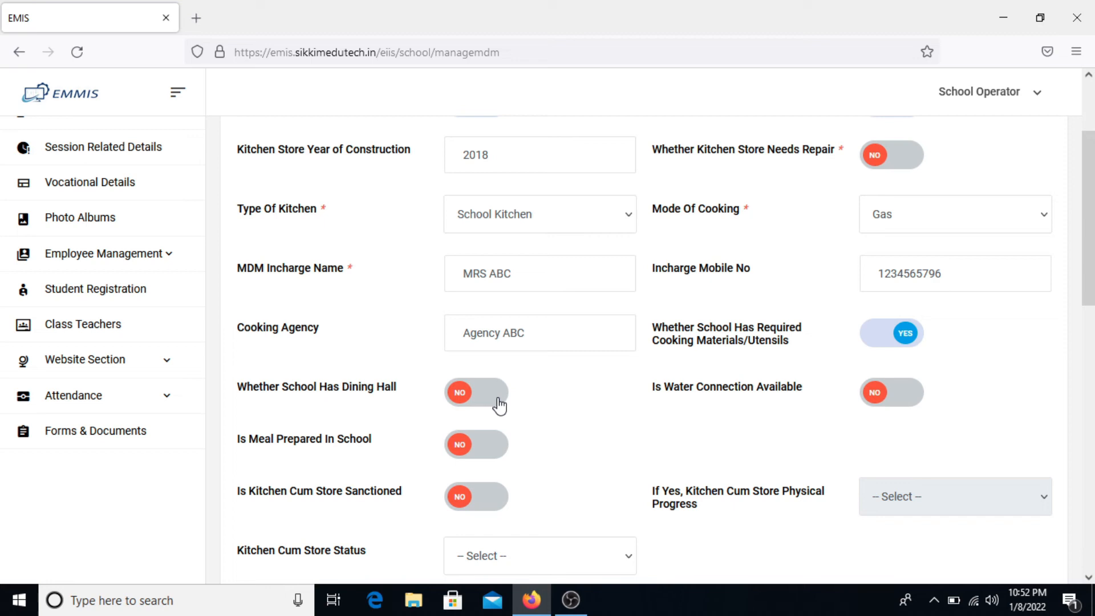
{"action": "left_click", "coordinate": [900, 401]}
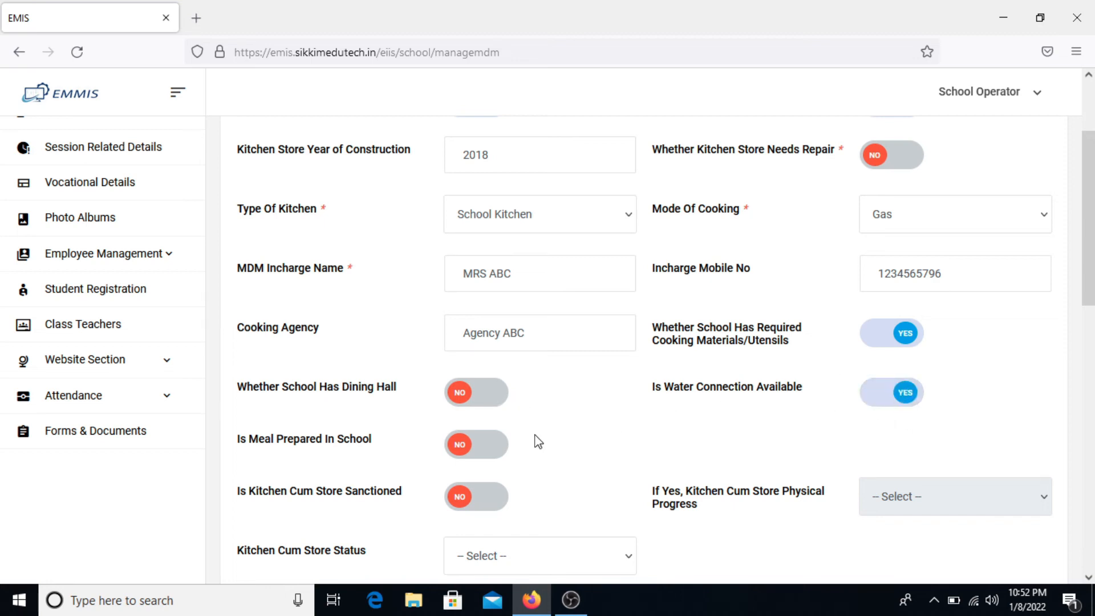
{"action": "scroll", "coordinate": [522, 451], "scroll_direction": "down", "scroll_amount": 1}
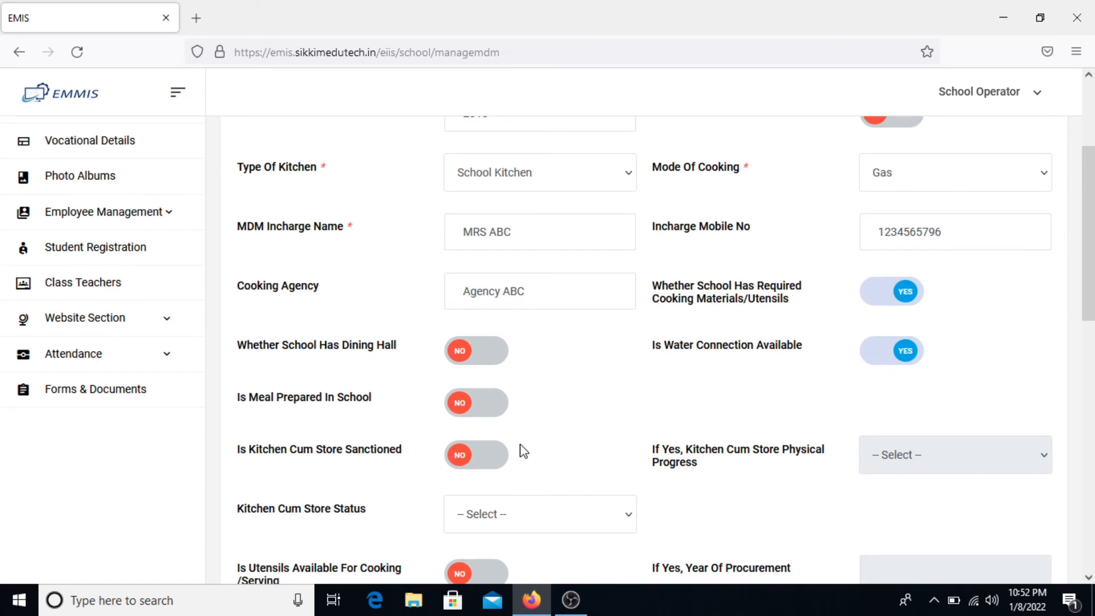
{"action": "scroll", "coordinate": [524, 450], "scroll_direction": "down", "scroll_amount": 1}
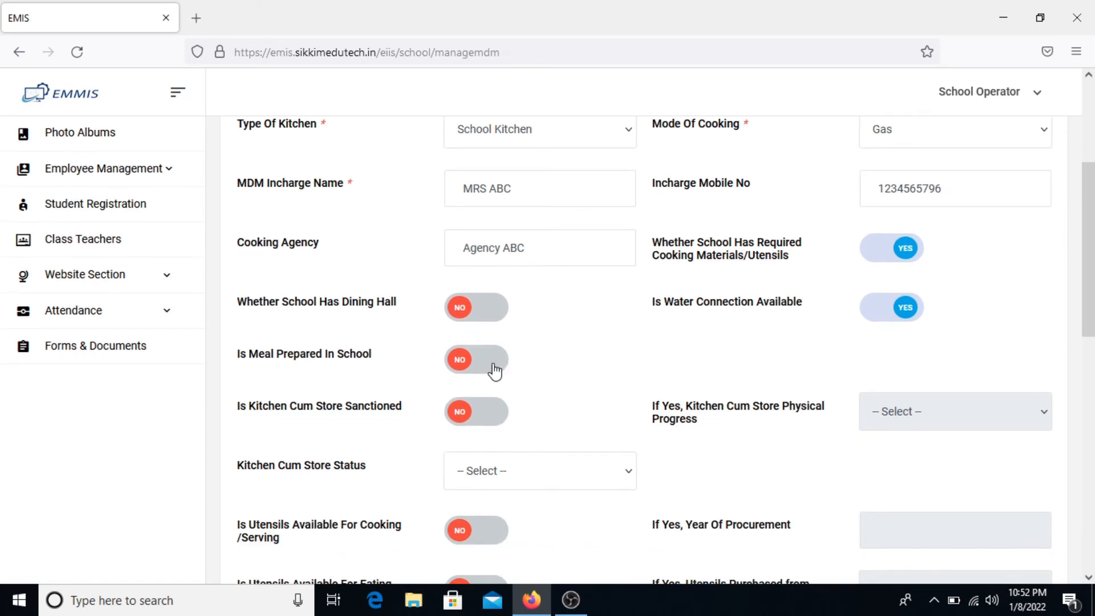
{"action": "left_click", "coordinate": [494, 371]}
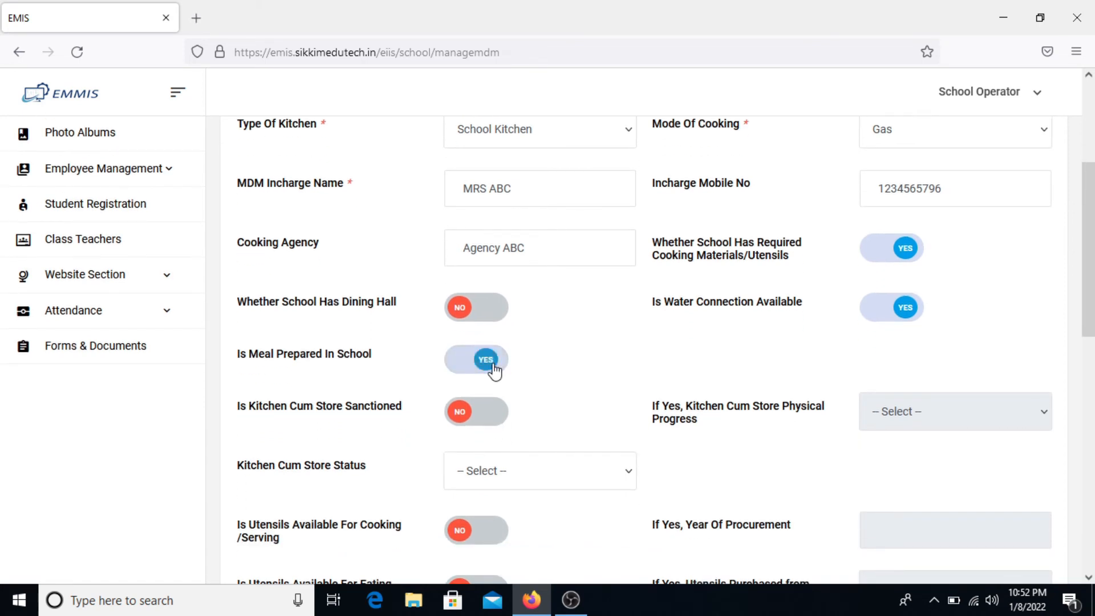
- Mark cooking and eating utensils YES, procured in 2019, purchased By Community
{"action": "scroll", "coordinate": [494, 371], "scroll_direction": "down", "scroll_amount": 1}
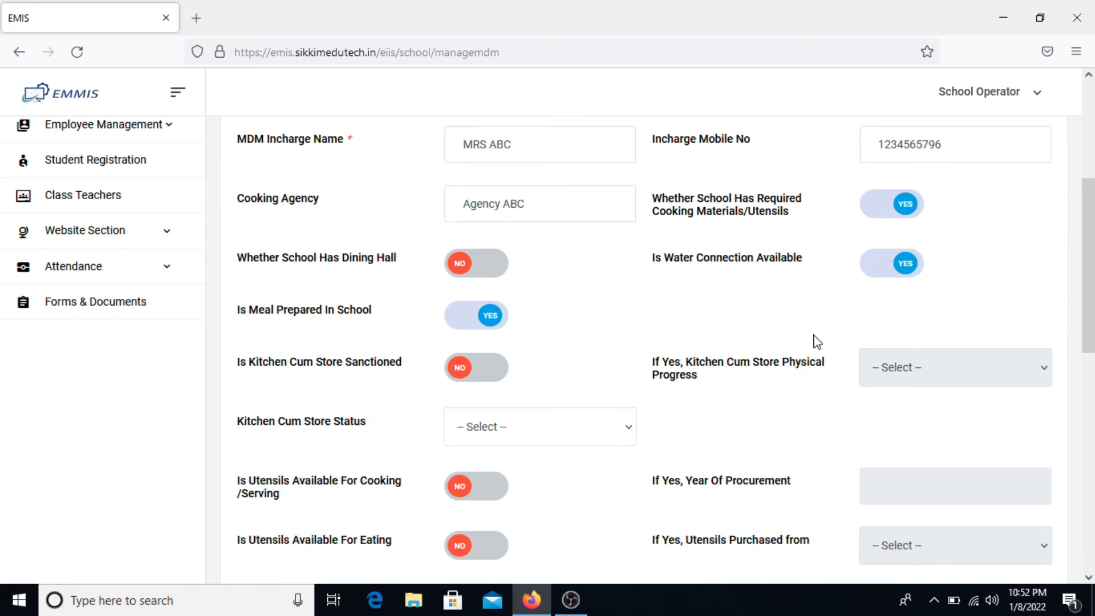
{"action": "scroll", "coordinate": [548, 393], "scroll_direction": "down", "scroll_amount": 2}
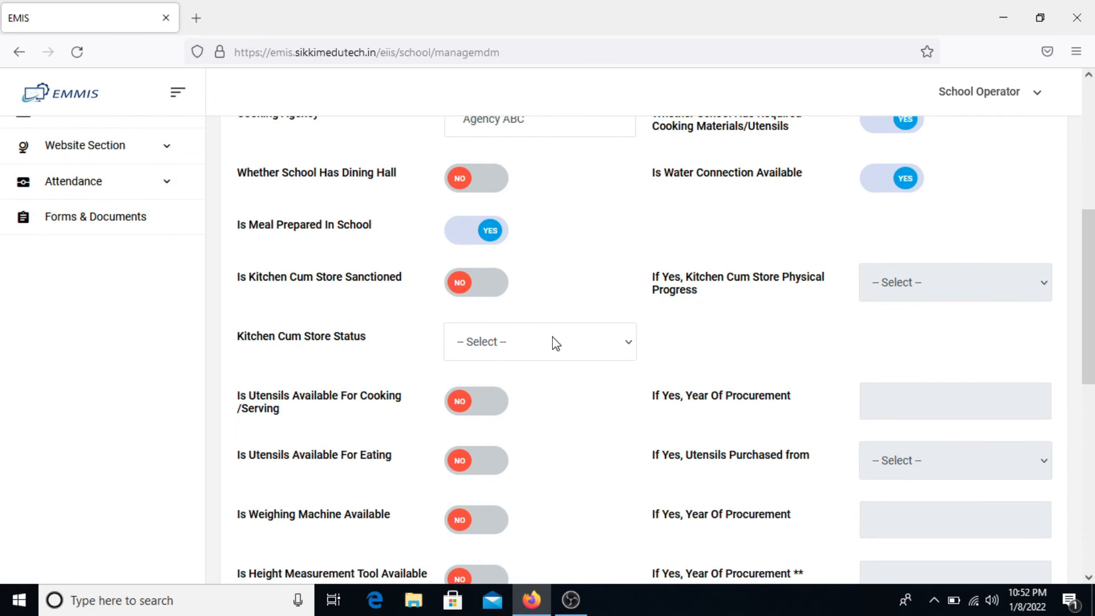
{"action": "scroll", "coordinate": [557, 344], "scroll_direction": "down", "scroll_amount": 1}
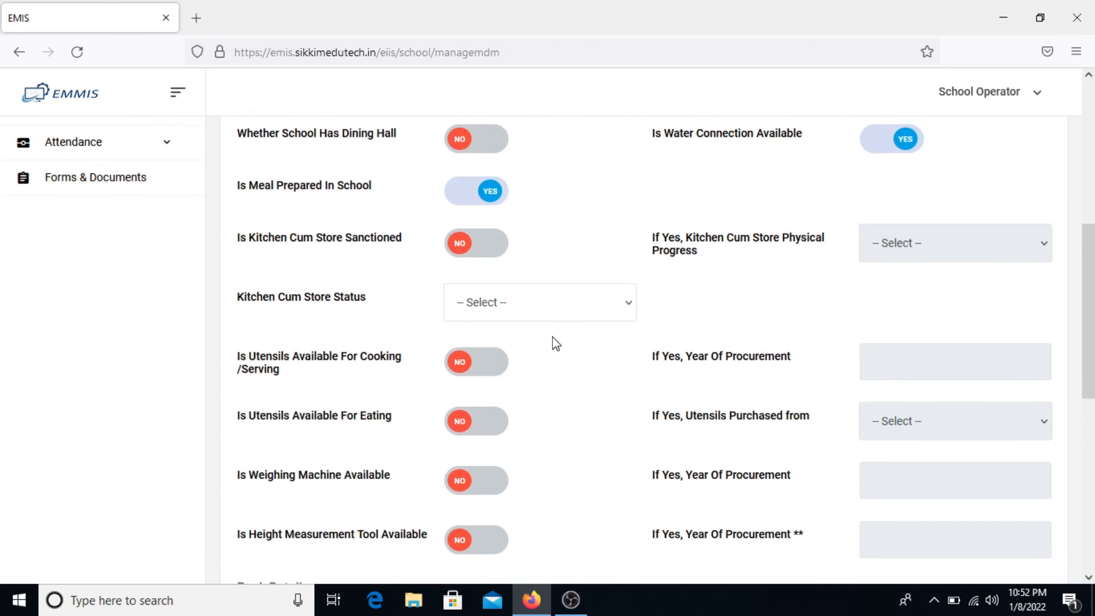
{"action": "left_click", "coordinate": [488, 377]}
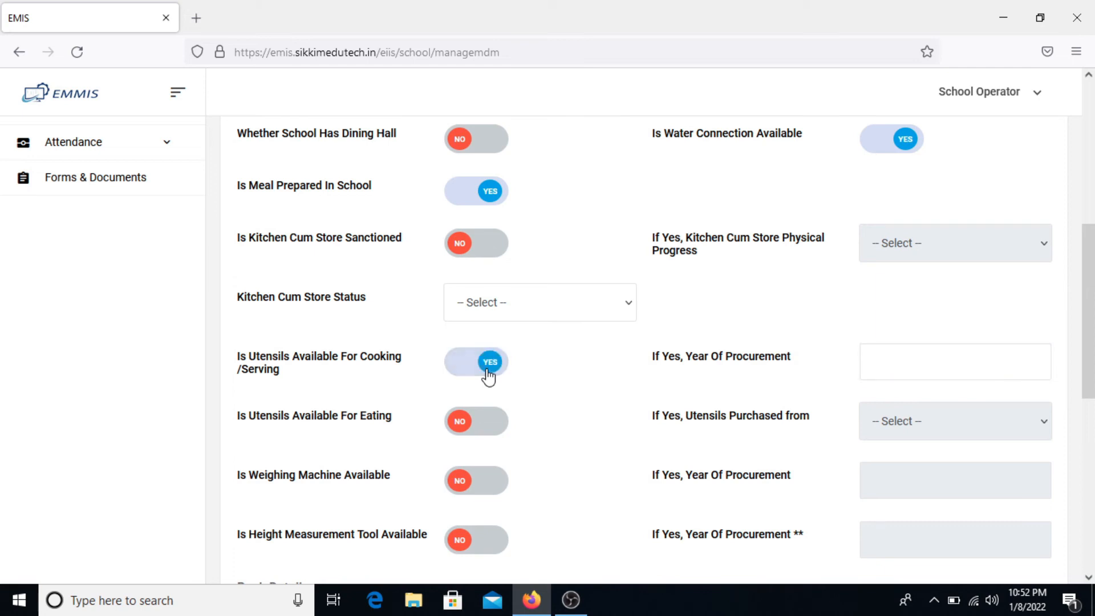
{"action": "left_click", "coordinate": [936, 361]}
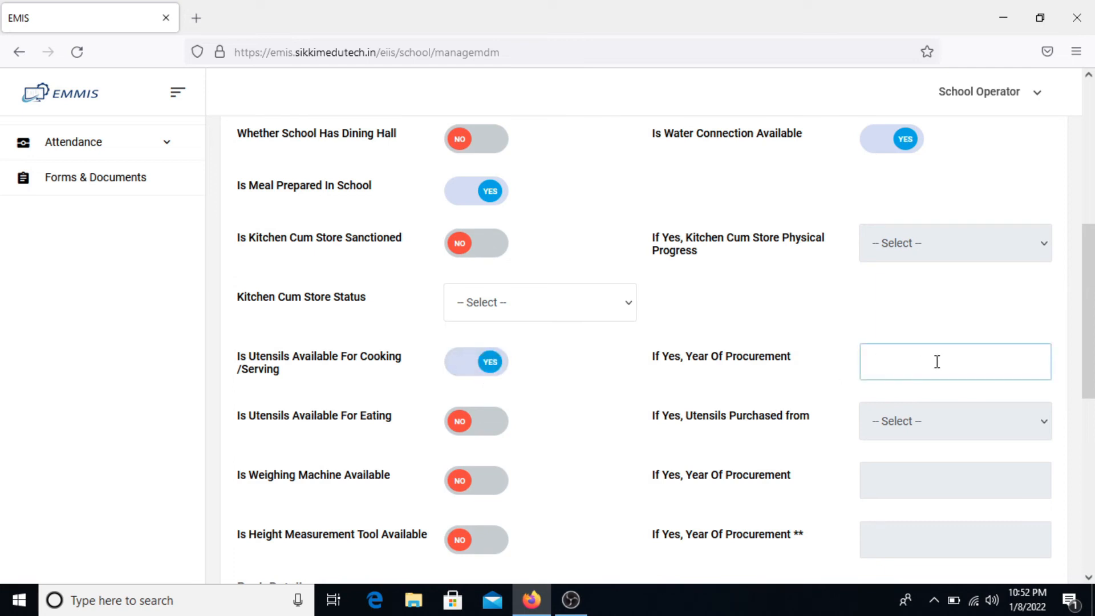
{"action": "type", "text": "2019"}
{"action": "key", "text": "Tab"}
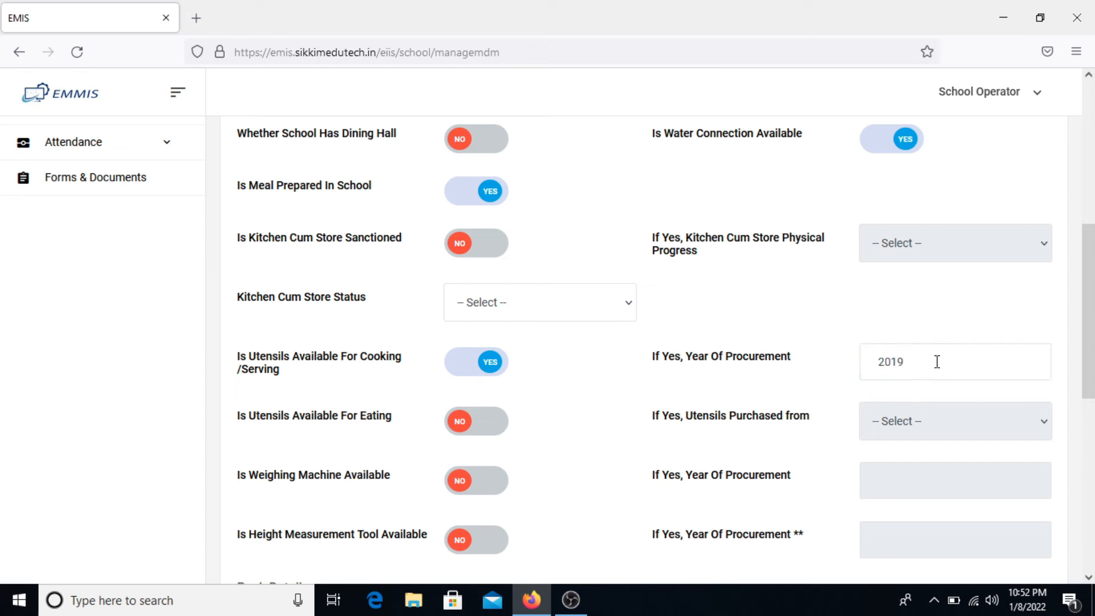
{"action": "left_click", "coordinate": [482, 433]}
{"action": "left_click", "coordinate": [949, 426]}
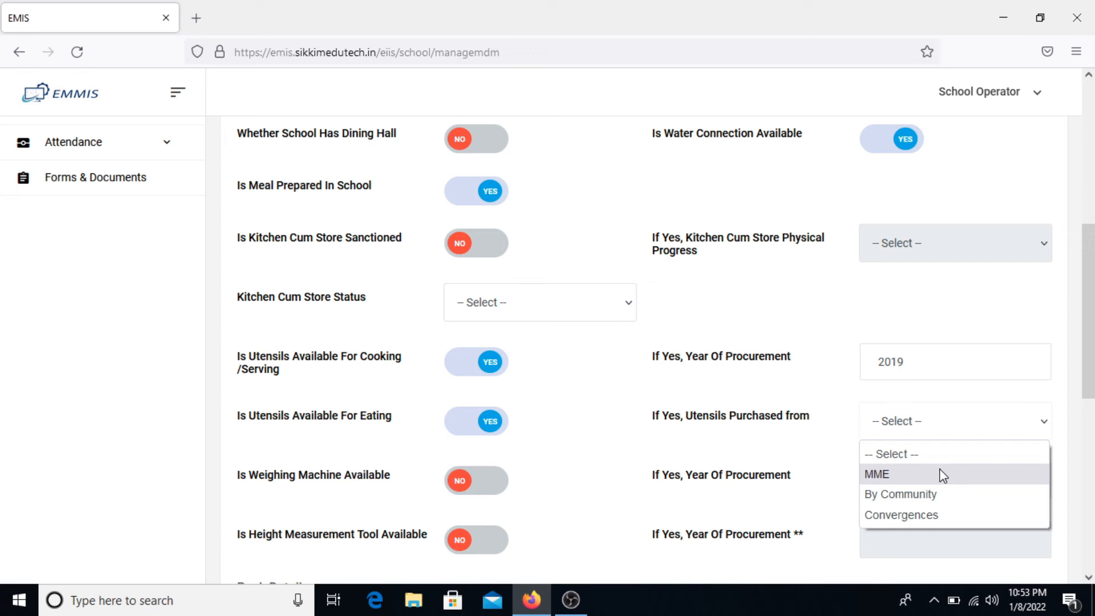
{"action": "left_click", "coordinate": [941, 496]}
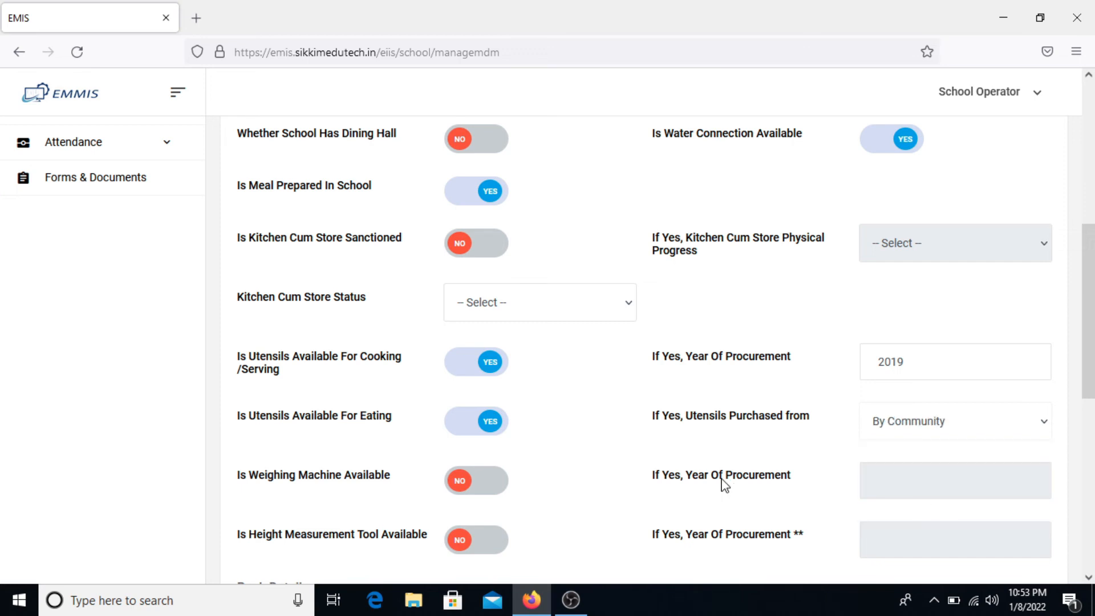
{"action": "scroll", "coordinate": [724, 485], "scroll_direction": "down", "scroll_amount": 3}
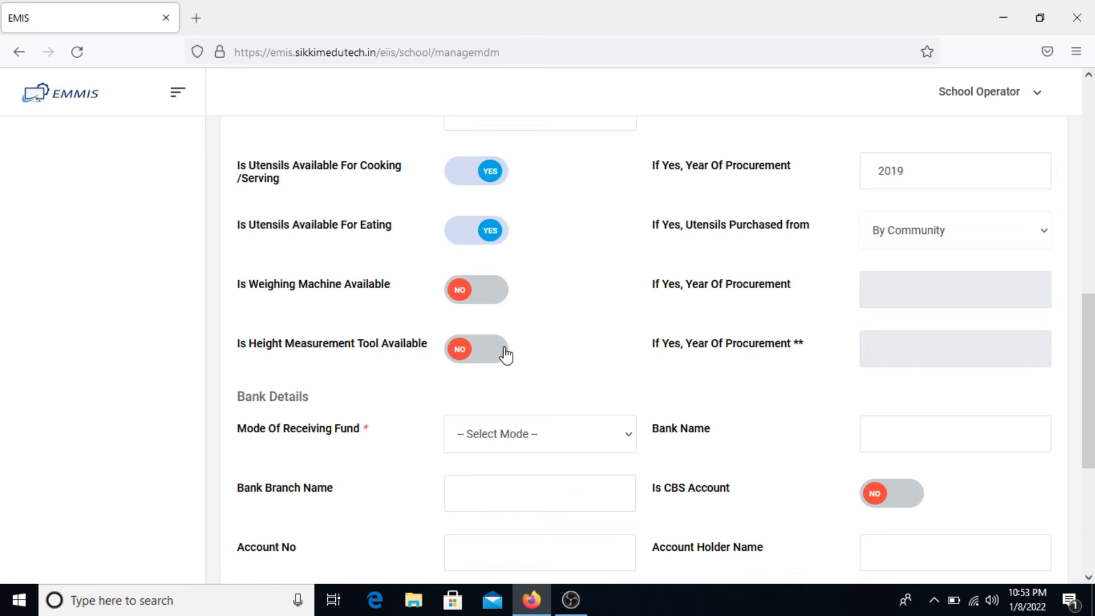
{"action": "scroll", "coordinate": [503, 355], "scroll_direction": "down", "scroll_amount": 3}
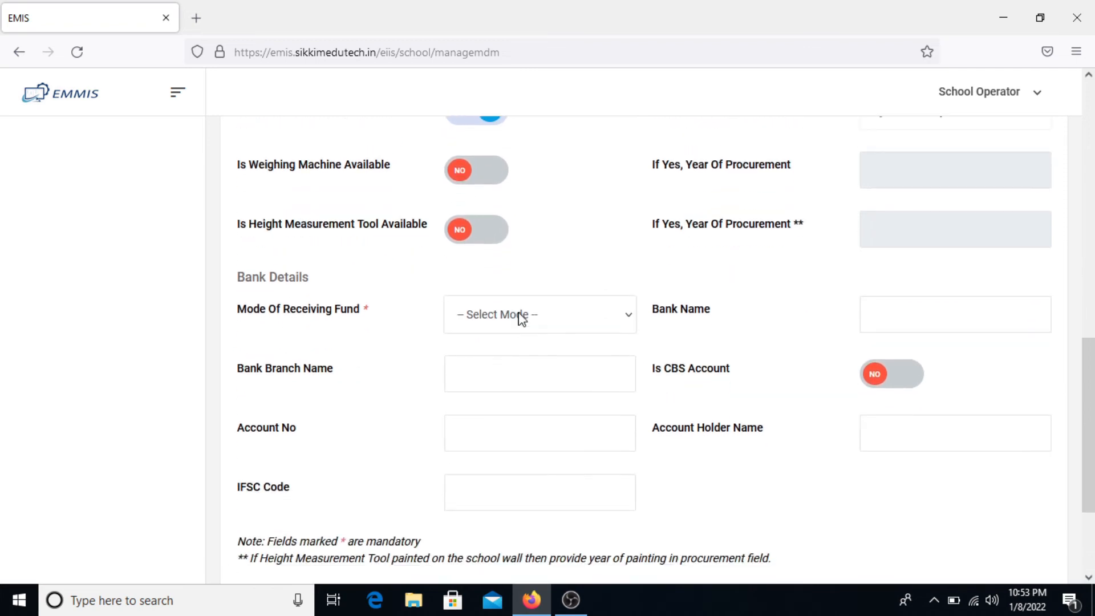
- Set fund receipt mode to Bank with bank name 'SBI, Gyalshing' and branch Gyalshing
{"action": "left_click", "coordinate": [525, 313]}
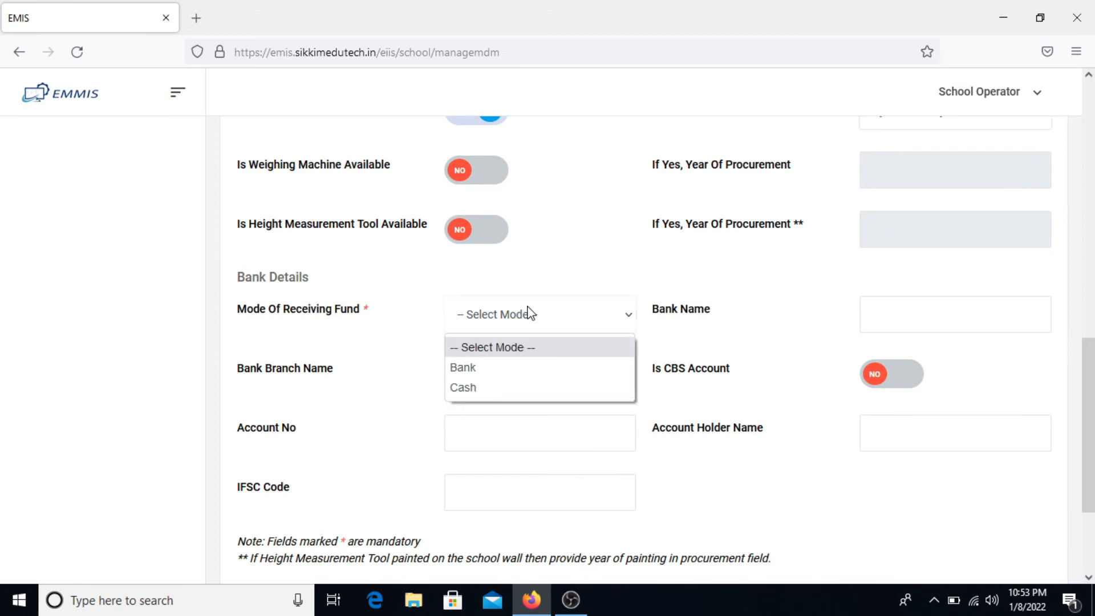
{"action": "left_click", "coordinate": [512, 367]}
{"action": "left_click", "coordinate": [921, 309]}
{"action": "type", "text": "Gy"}
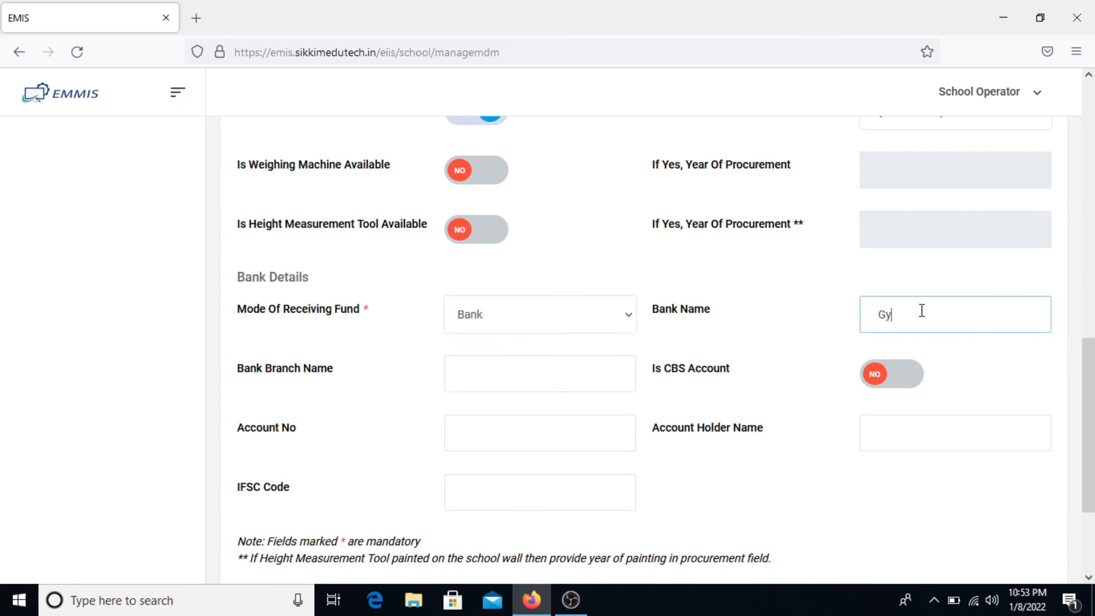
{"action": "type", "text": "alshing"}
{"action": "key", "text": "Home"}
{"action": "type", "text": "SBI"}
{"action": "key", "text": "BackSpace"}
{"action": "type", "text": ","}
{"action": "key", "text": "Tab"}
{"action": "type", "text": "Gyalshing"}
{"action": "key", "text": "Tab"}
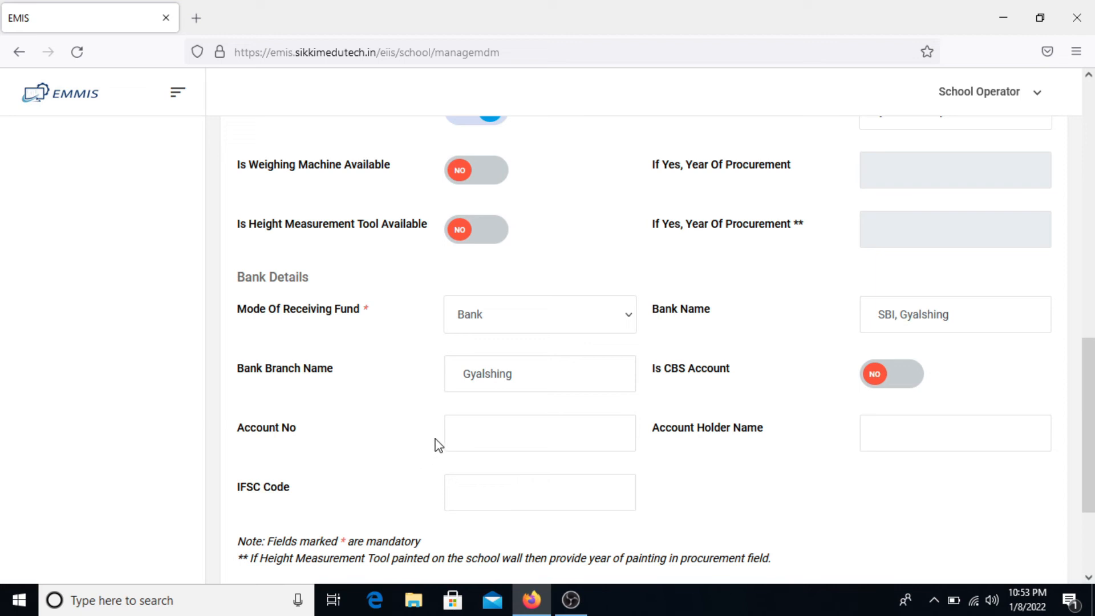
- Enter the MDM bank account number, account holder name and IFSC code
{"action": "left_click", "coordinate": [463, 435]}
{"action": "type", "text": "1234567896"}
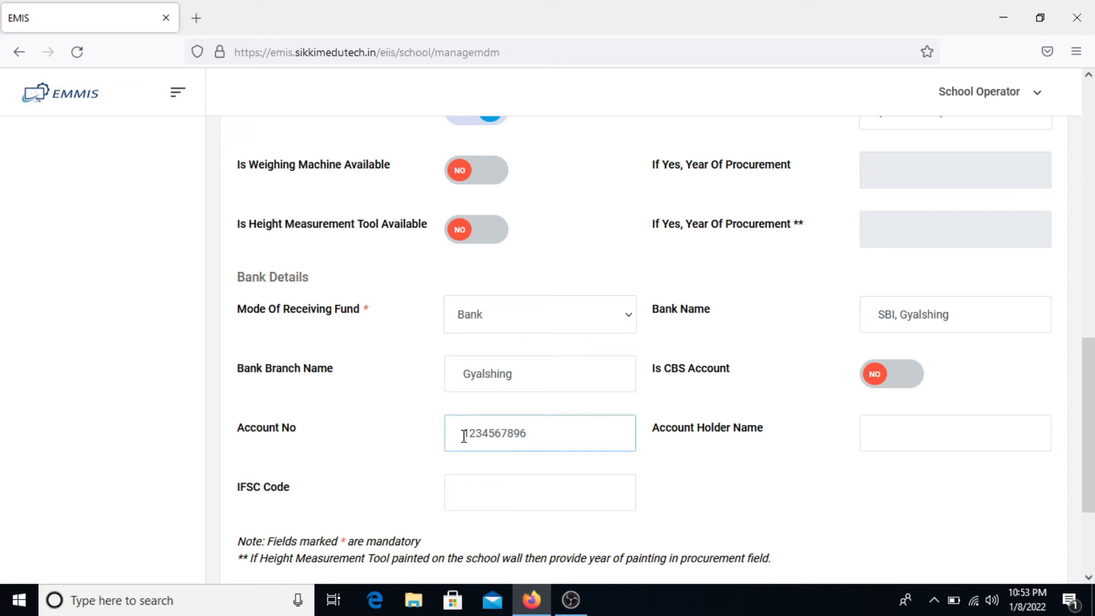
{"action": "key", "text": "Tab"}
{"action": "type", "text": "1234"}
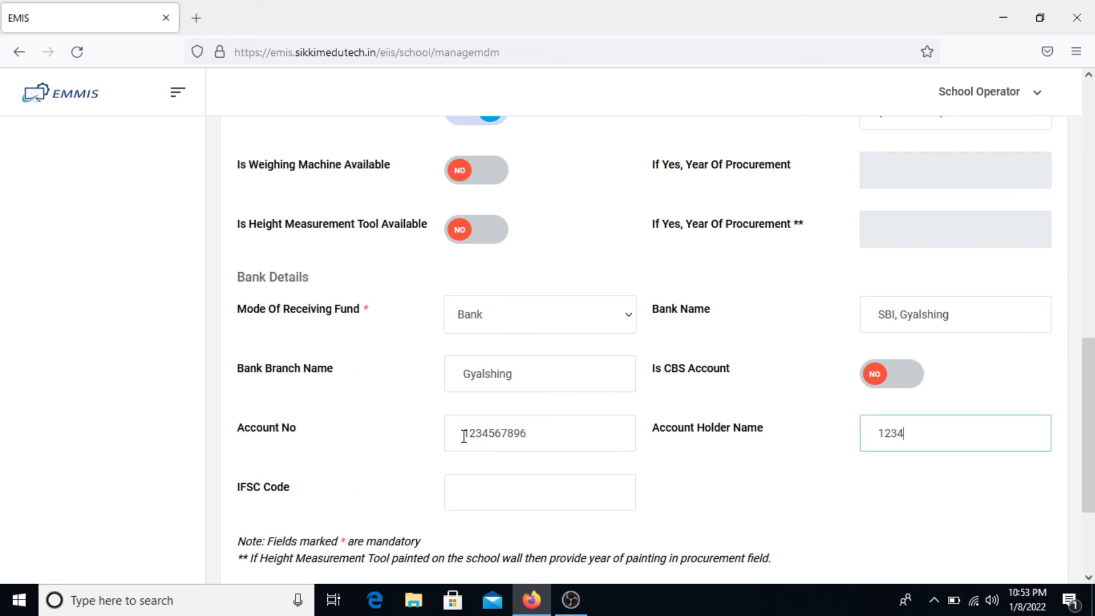
{"action": "type", "text": "5678911"}
{"action": "key", "text": "Tab"}
{"action": "type", "text": "SBIN"}
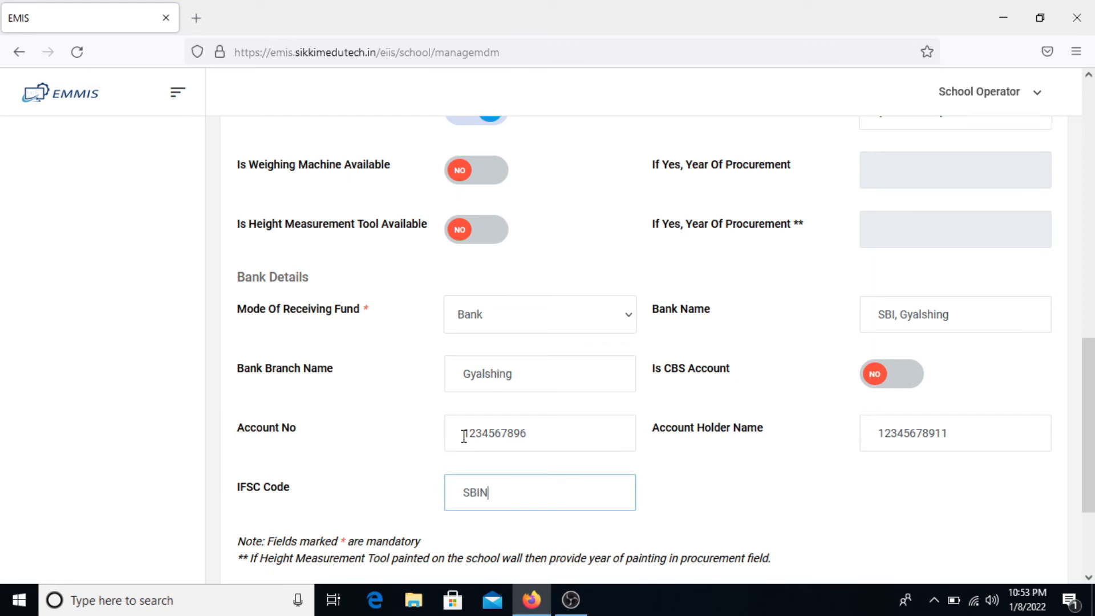
{"action": "type", "text": "005625"}
{"action": "scroll", "coordinate": [463, 436], "scroll_direction": "down", "scroll_amount": 3}
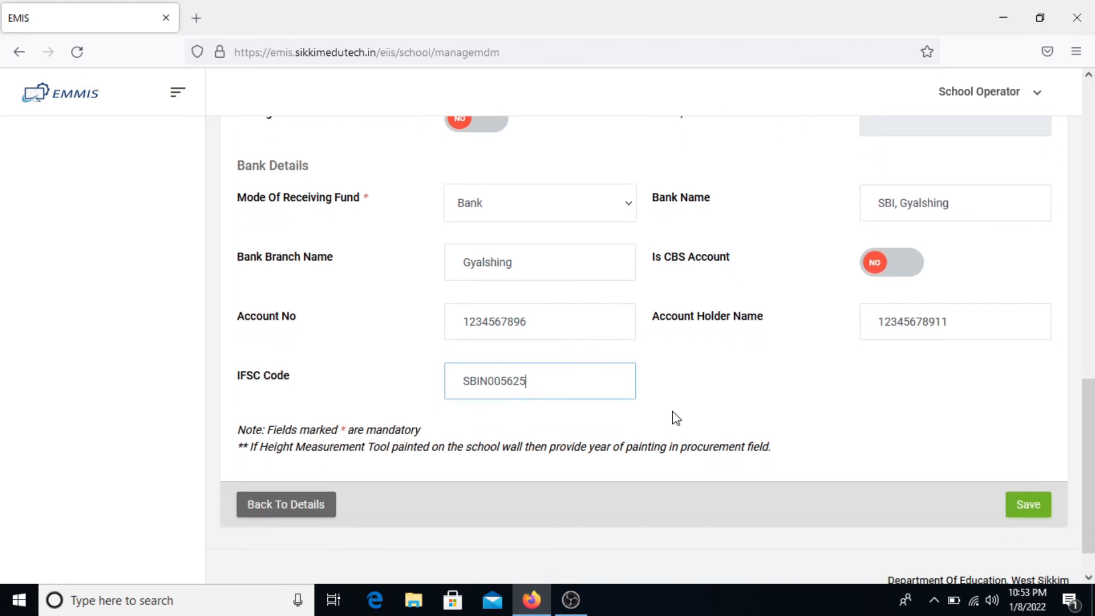
{"action": "scroll", "coordinate": [1021, 504], "scroll_direction": "down", "scroll_amount": 1}
- Save the mid-day meal details, return to the Dashboard and open Travel & Safety Details
{"action": "left_click", "coordinate": [1039, 482]}
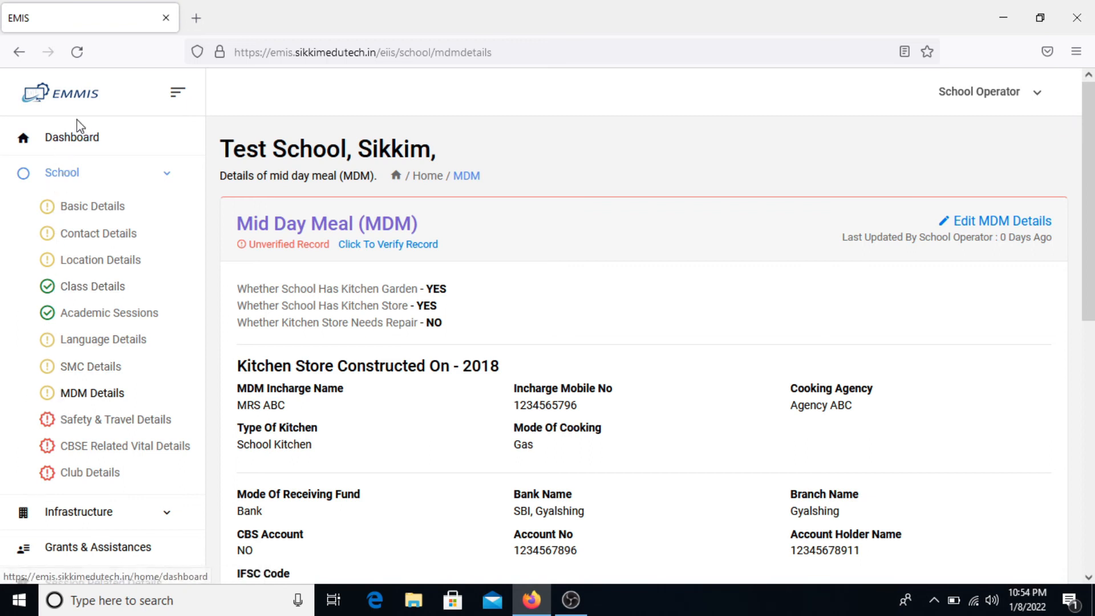
{"action": "left_click", "coordinate": [73, 139]}
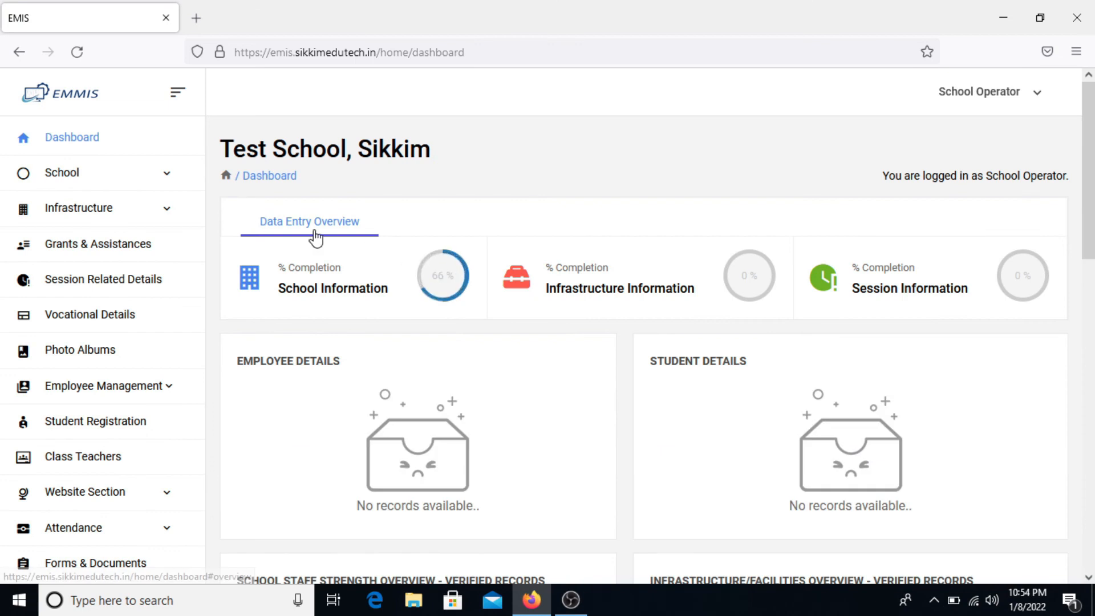
{"action": "left_click", "coordinate": [152, 179]}
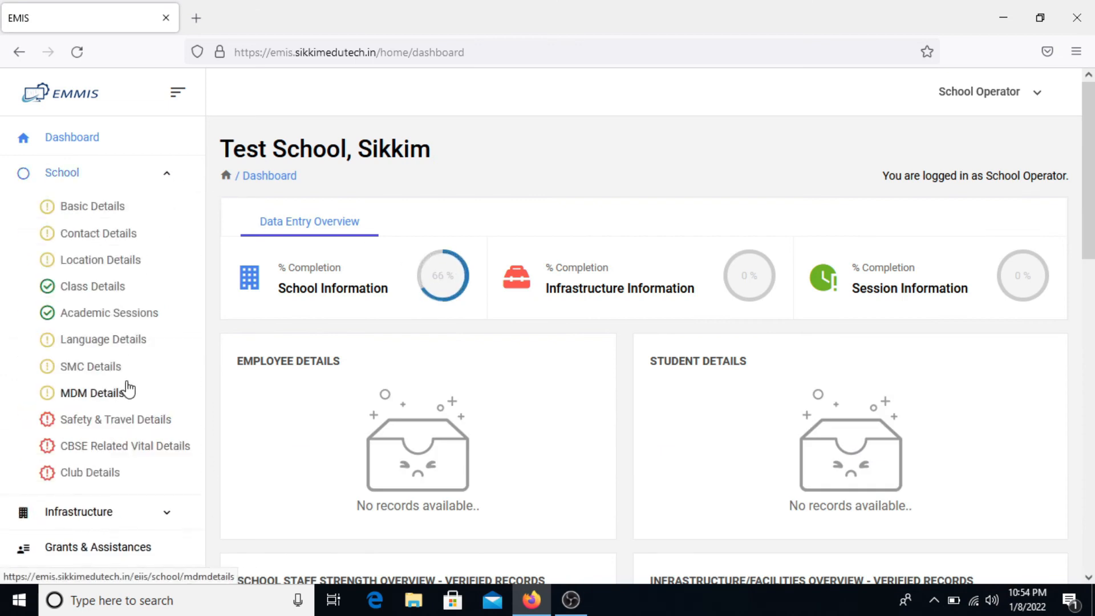
{"action": "left_click", "coordinate": [129, 431]}
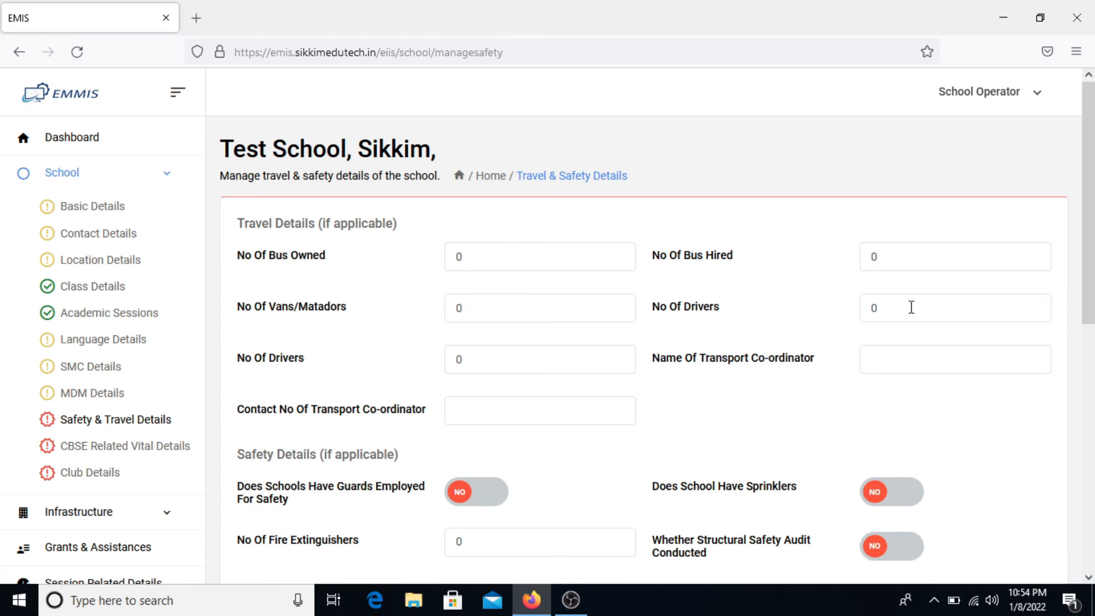
- Mark guards and sprinklers as YES and set the fire extinguisher count to 5
{"action": "scroll", "coordinate": [695, 390], "scroll_direction": "down", "scroll_amount": 1}
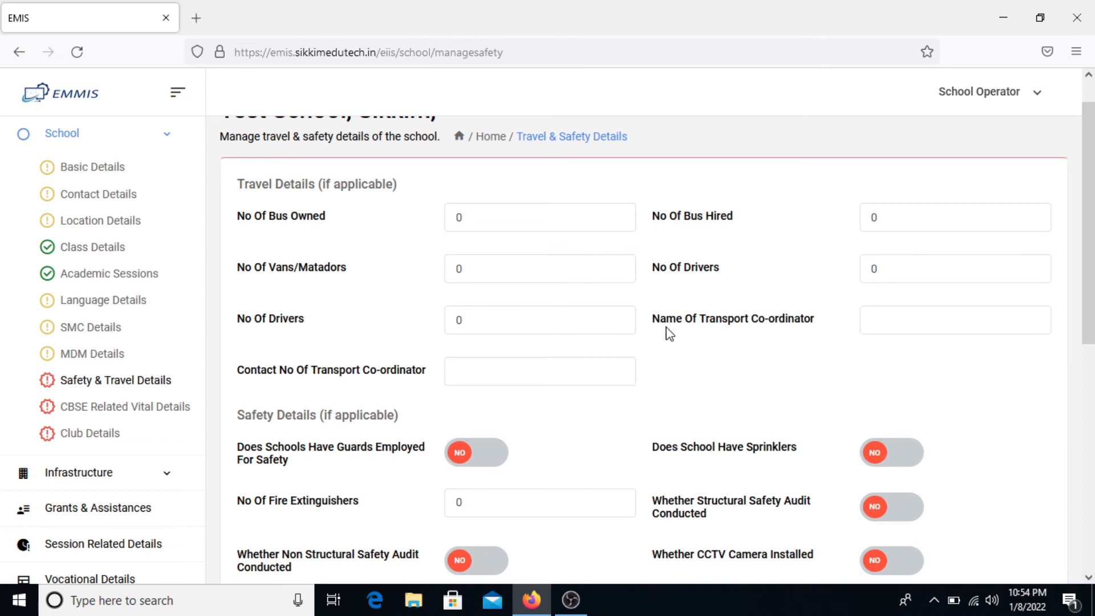
{"action": "scroll", "coordinate": [668, 332], "scroll_direction": "down", "scroll_amount": 2}
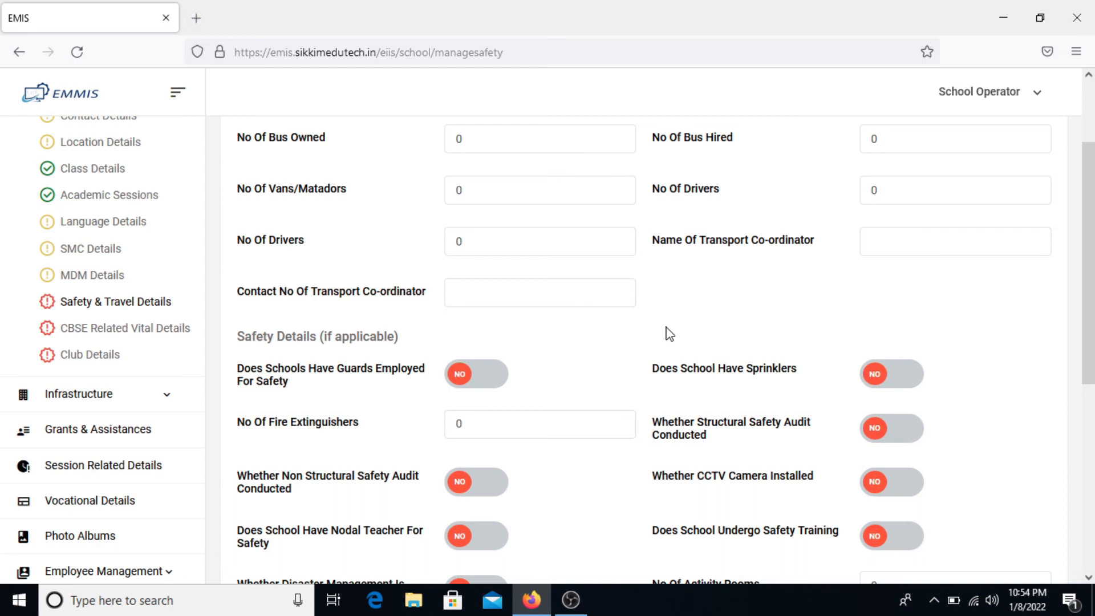
{"action": "scroll", "coordinate": [667, 333], "scroll_direction": "down", "scroll_amount": 1}
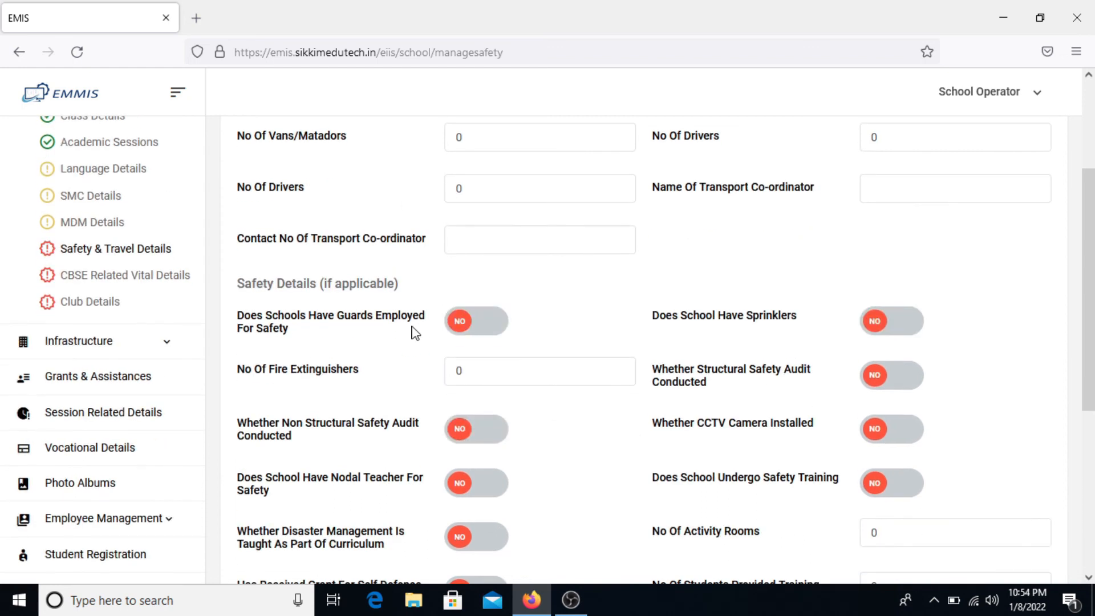
{"action": "scroll", "coordinate": [413, 332], "scroll_direction": "down", "scroll_amount": 1}
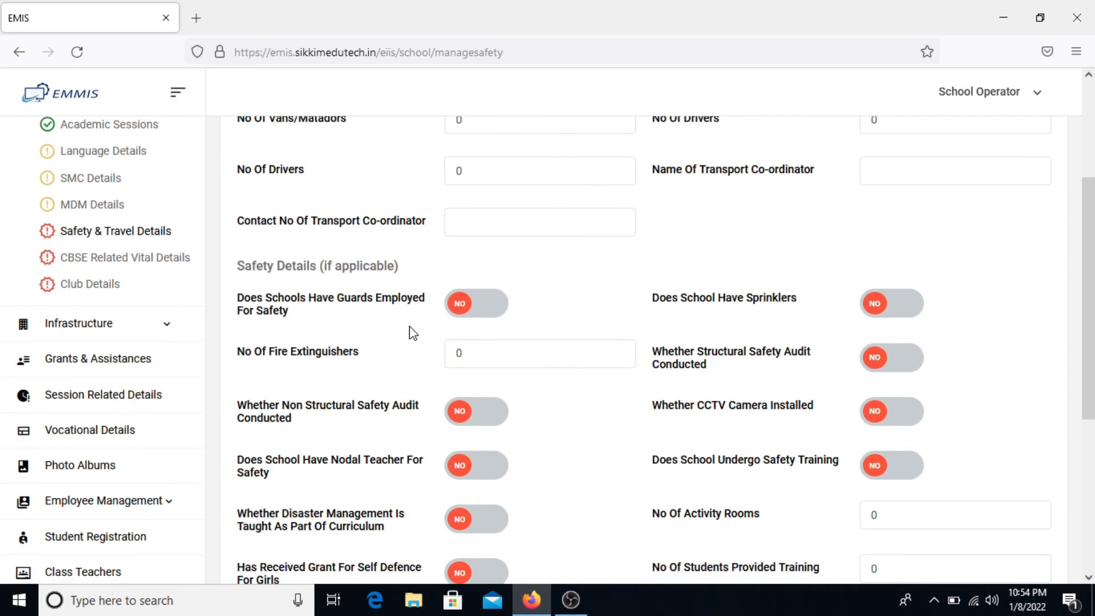
{"action": "left_click", "coordinate": [502, 310]}
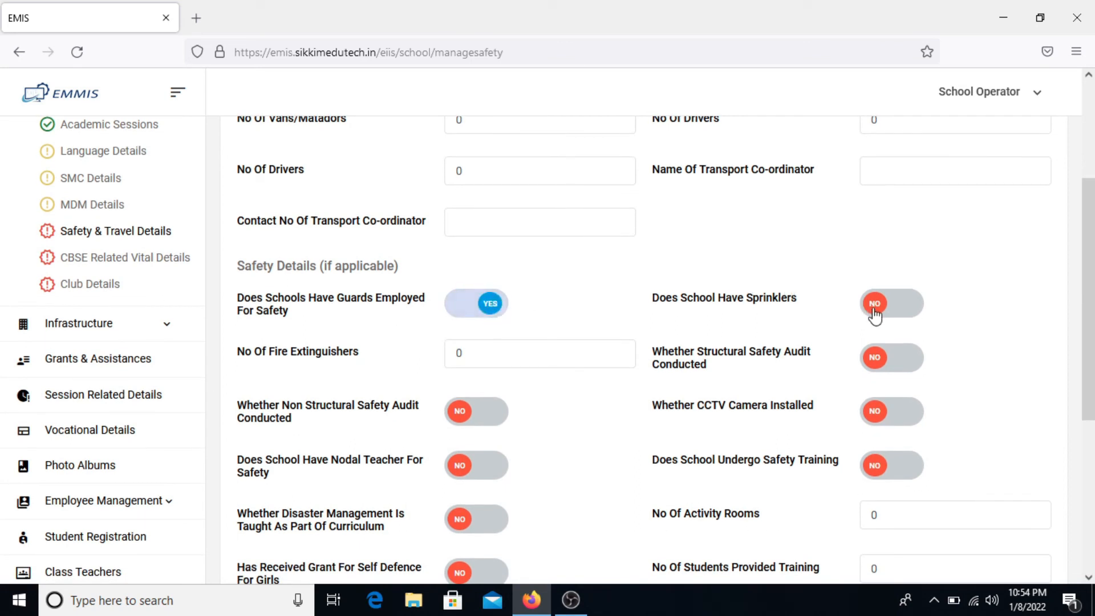
{"action": "left_click", "coordinate": [893, 306]}
{"action": "left_click", "coordinate": [483, 361]}
{"action": "type", "text": "5"}
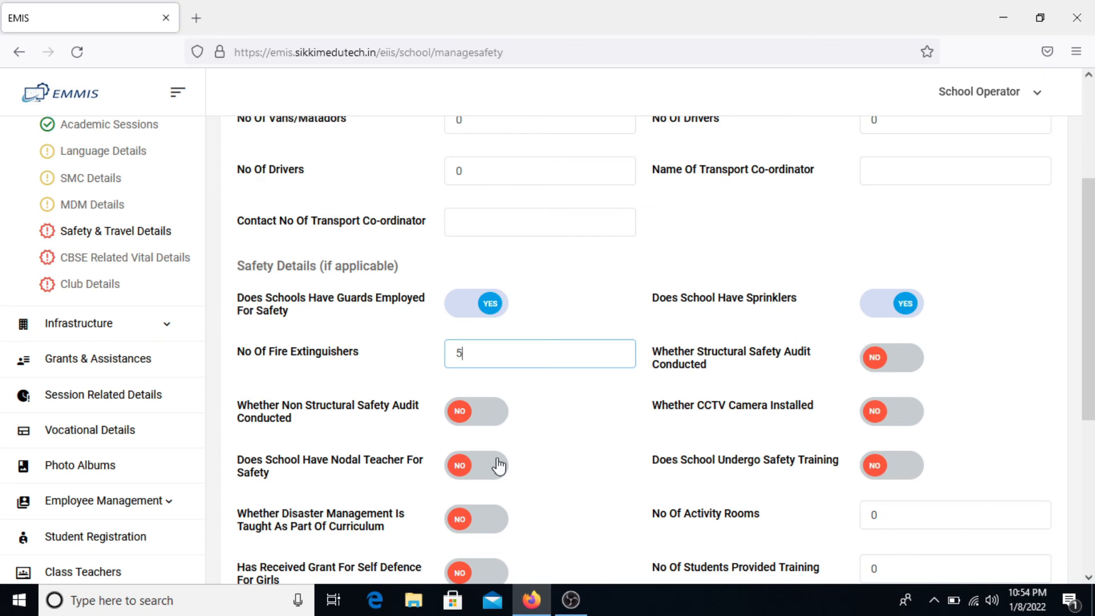
- Mark safety training, disaster management curriculum and displayed safety guidelines YES, with 2 activity rooms
{"action": "scroll", "coordinate": [497, 463], "scroll_direction": "down", "scroll_amount": 1}
{"action": "scroll", "coordinate": [528, 387], "scroll_direction": "down", "scroll_amount": 2}
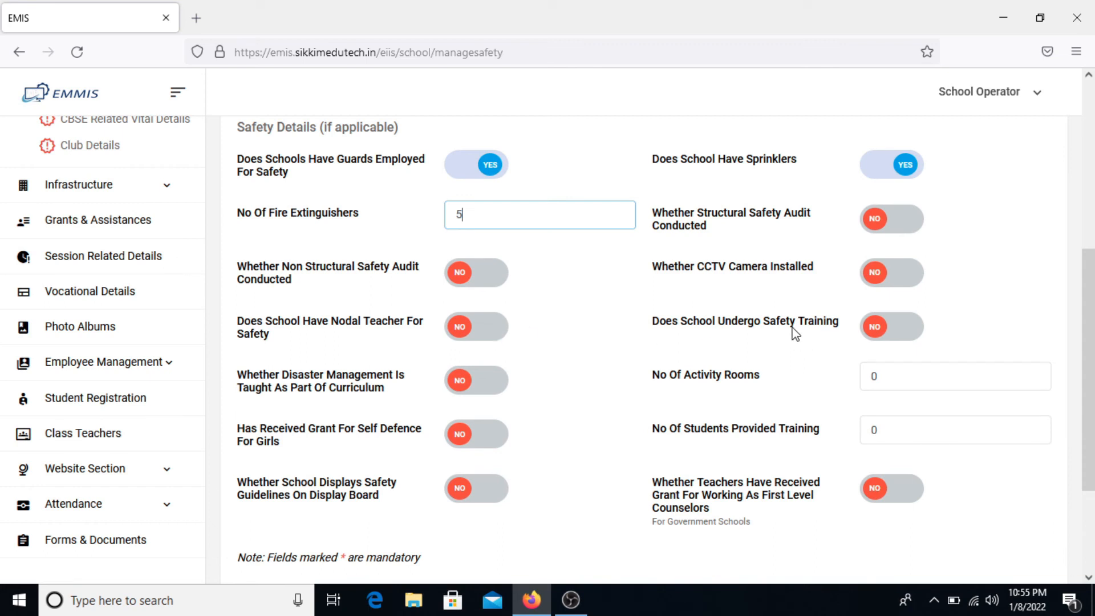
{"action": "left_click", "coordinate": [883, 337]}
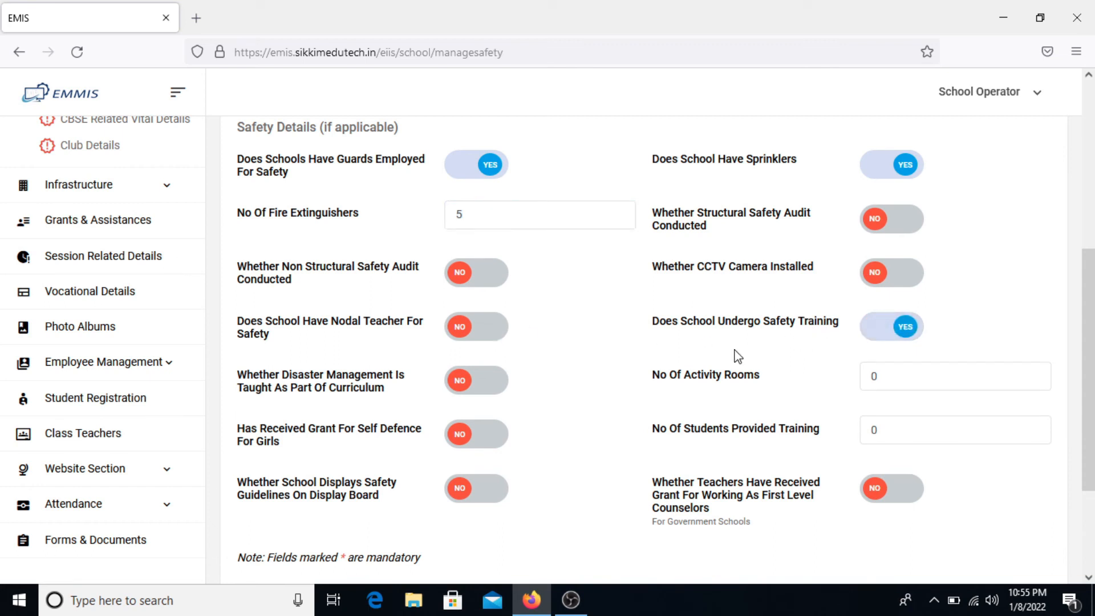
{"action": "scroll", "coordinate": [606, 419], "scroll_direction": "down", "scroll_amount": 1}
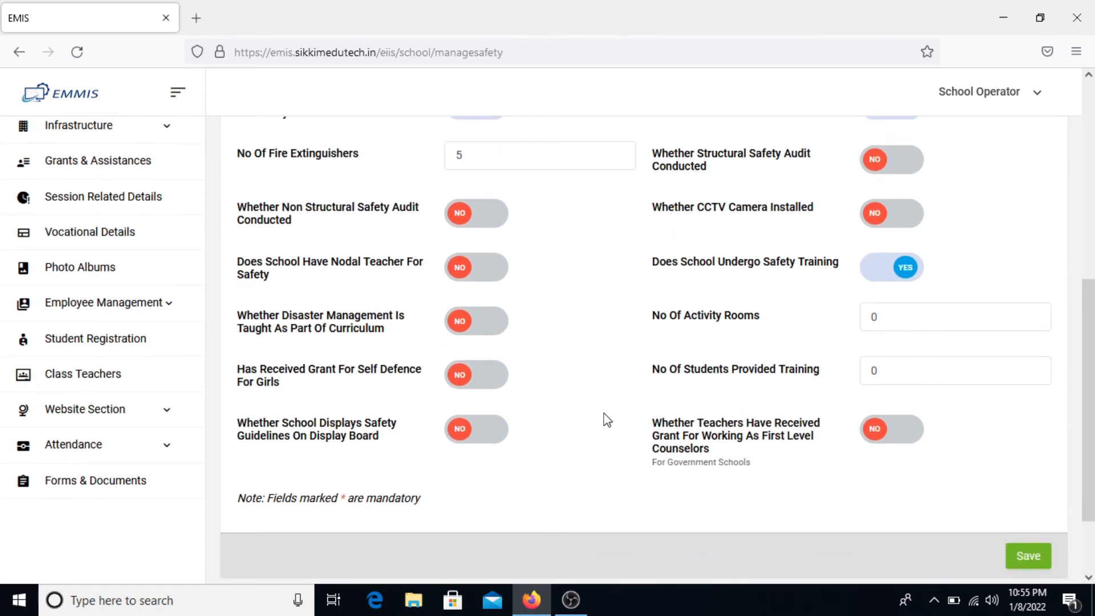
{"action": "left_click", "coordinate": [481, 329]}
{"action": "left_click", "coordinate": [934, 317]}
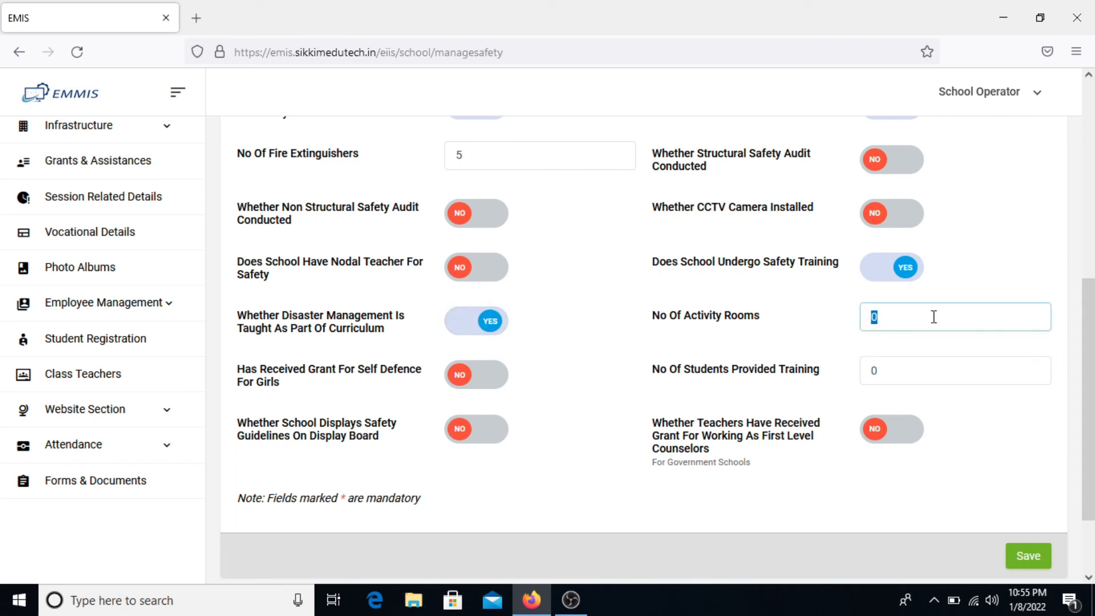
{"action": "type", "text": "2"}
{"action": "scroll", "coordinate": [580, 449], "scroll_direction": "down", "scroll_amount": 1}
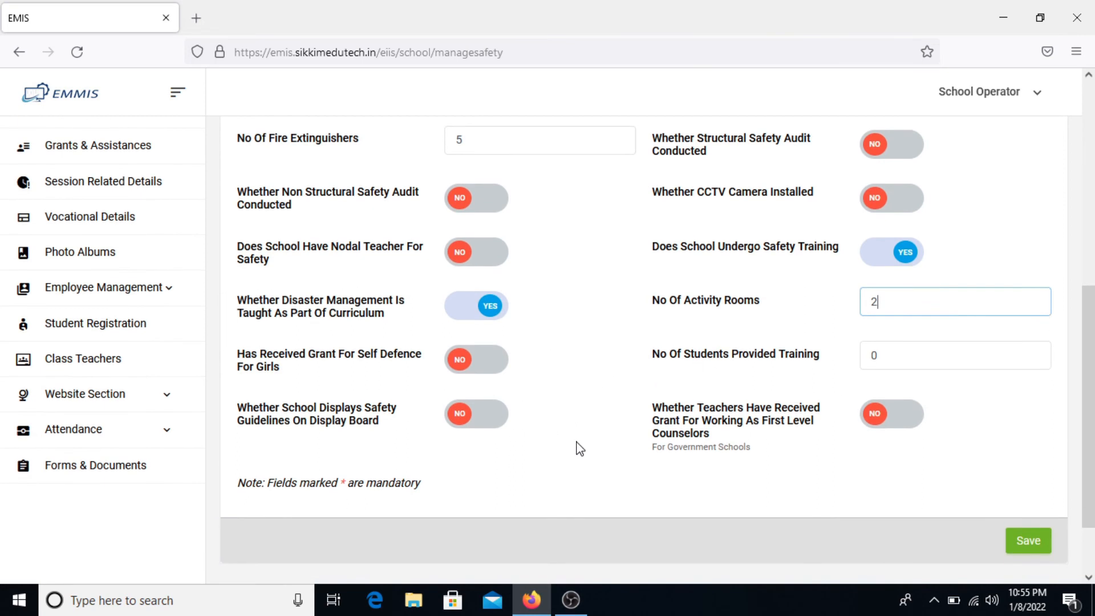
{"action": "left_click", "coordinate": [461, 414]}
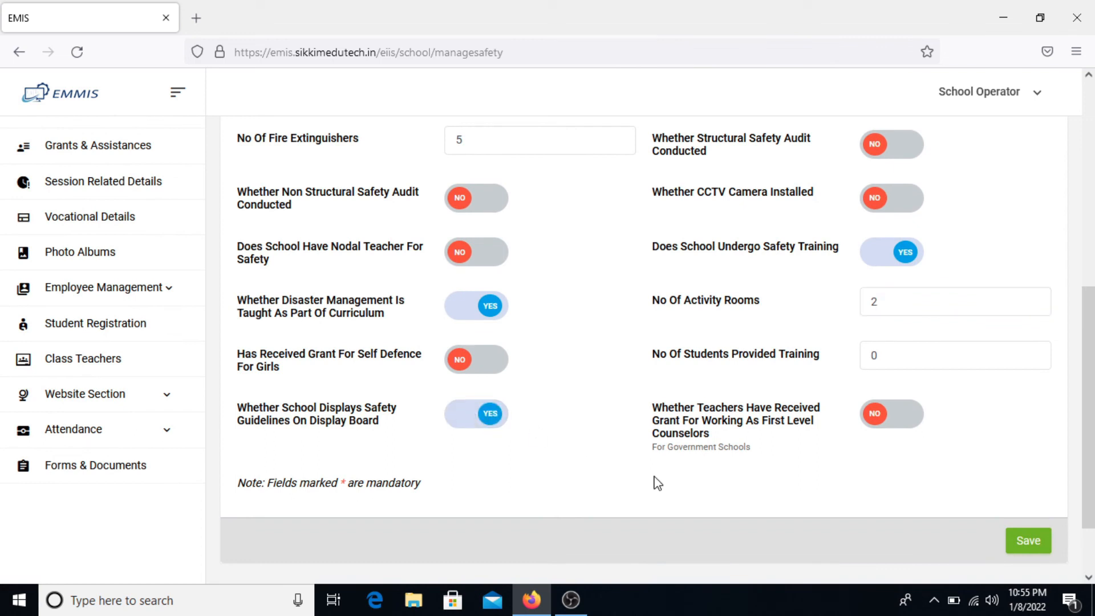
- Save the travel and safety details and go to CBSE Related Vital Details
{"action": "scroll", "coordinate": [654, 482], "scroll_direction": "up", "scroll_amount": 2}
{"action": "scroll", "coordinate": [655, 482], "scroll_direction": "down", "scroll_amount": 3}
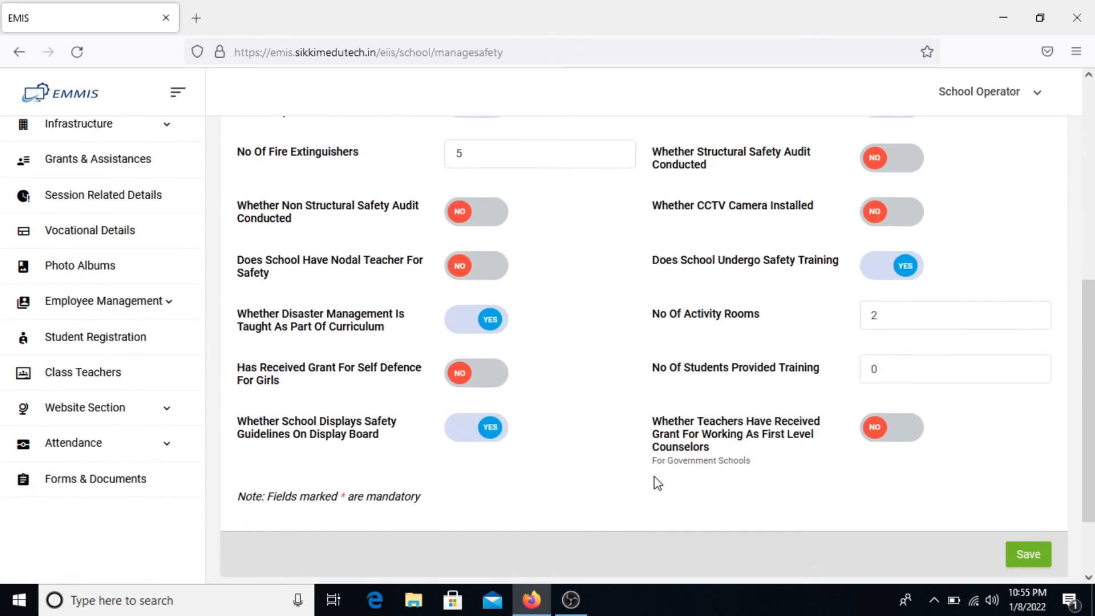
{"action": "left_click", "coordinate": [1034, 537]}
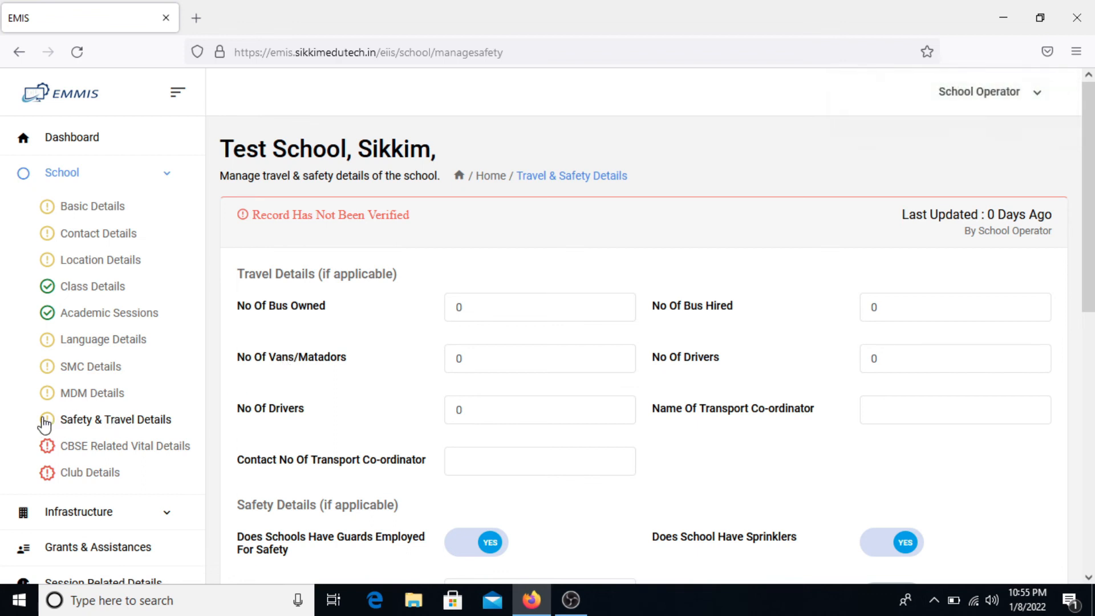
{"action": "left_click", "coordinate": [76, 455]}
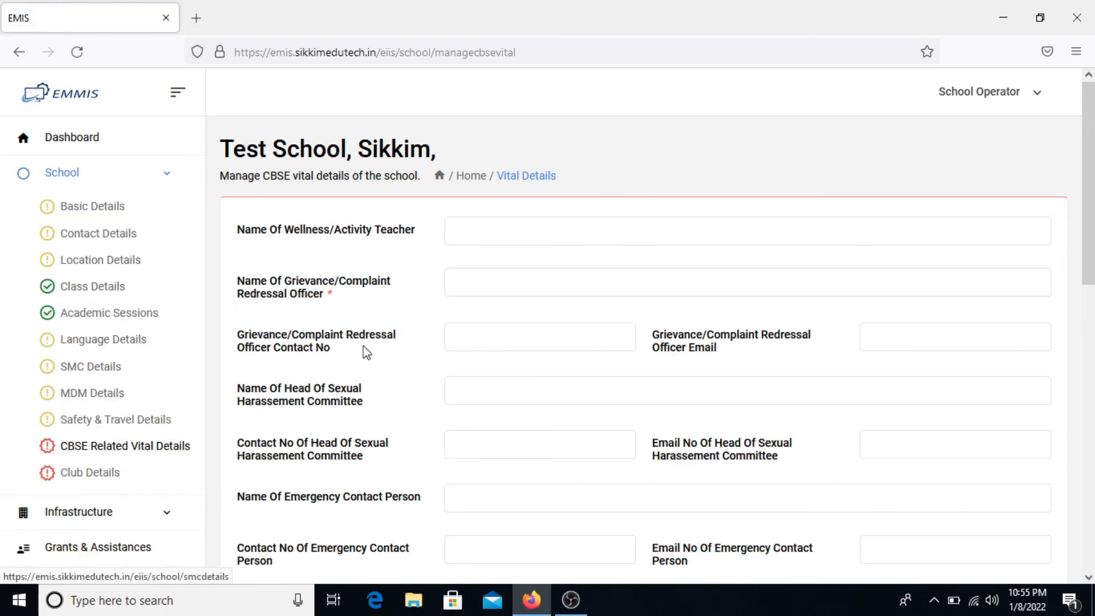
- Enter 3 for the wellness teacher, 'Head Master/ Principal Name' as grievance officer, plus a contact number
{"action": "scroll", "coordinate": [501, 350], "scroll_direction": "down", "scroll_amount": 5}
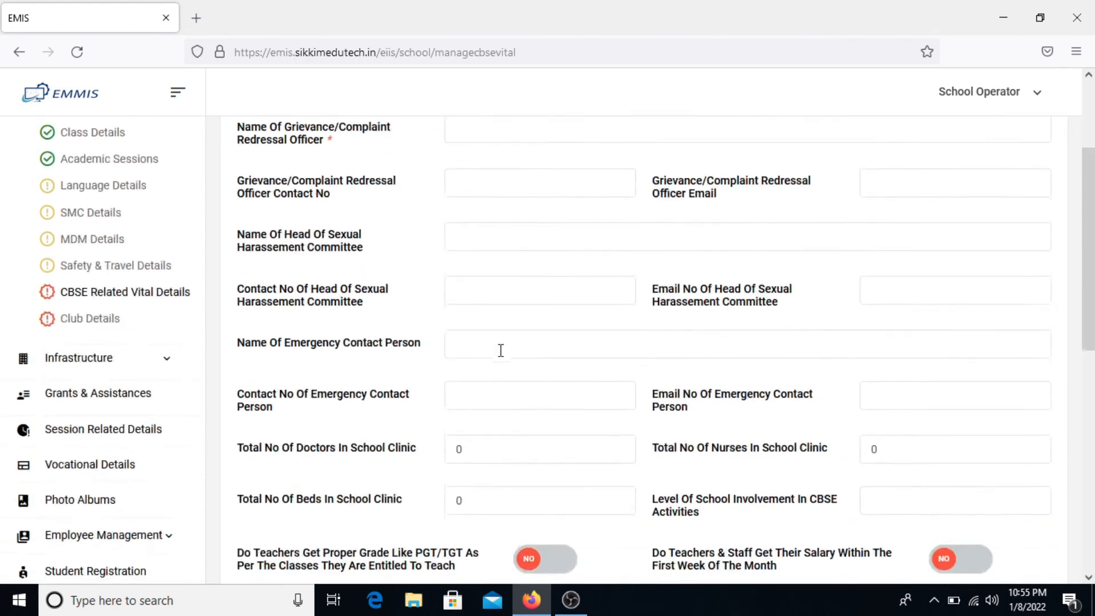
{"action": "scroll", "coordinate": [501, 350], "scroll_direction": "up", "scroll_amount": 4}
{"action": "scroll", "coordinate": [502, 356], "scroll_direction": "up", "scroll_amount": 1}
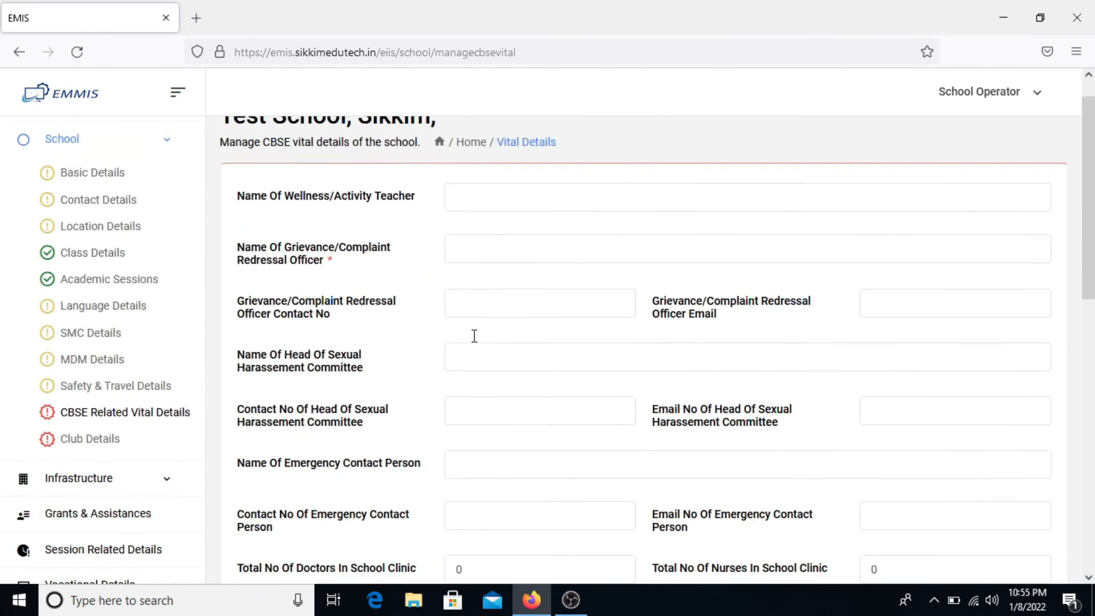
{"action": "left_click", "coordinate": [554, 236]}
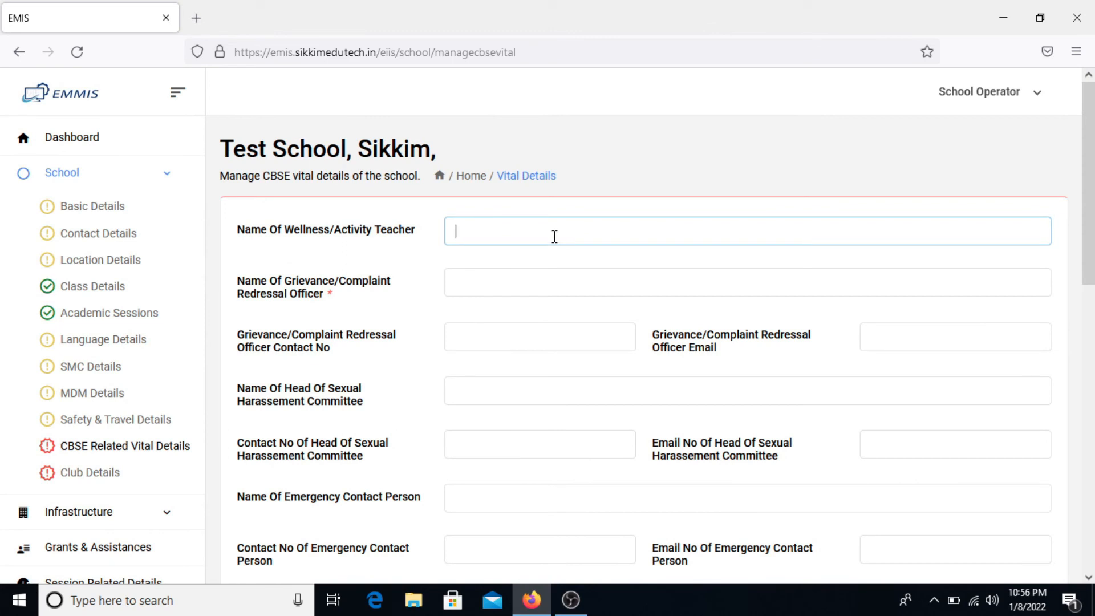
{"action": "type", "text": "3"}
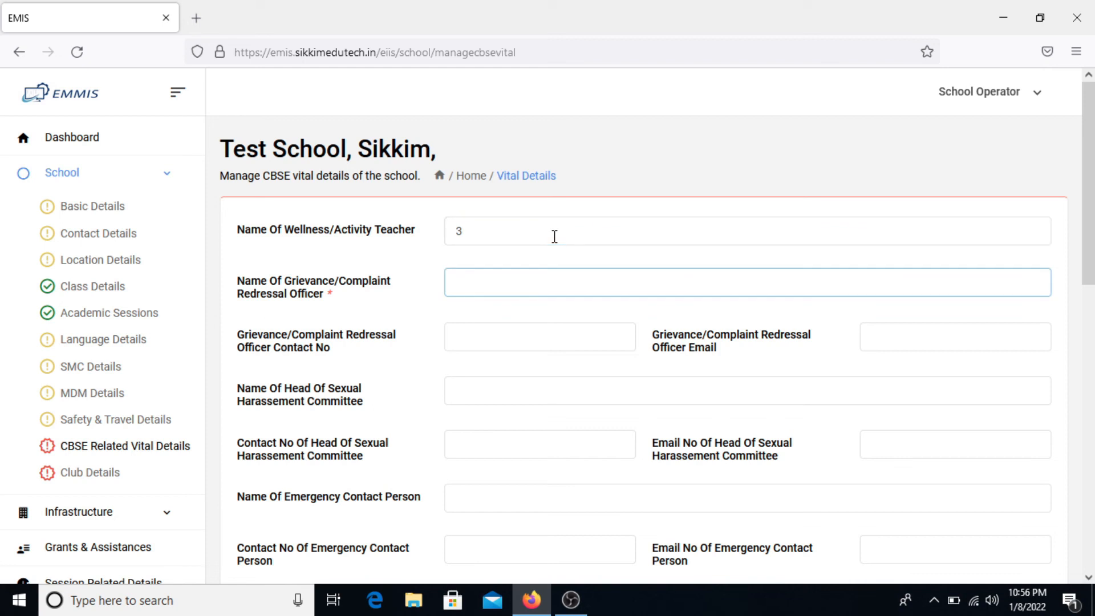
{"action": "type", "text": "Head Mar"}
{"action": "key", "text": "BackSpace"}
{"action": "type", "text": "ster/ Principal"}
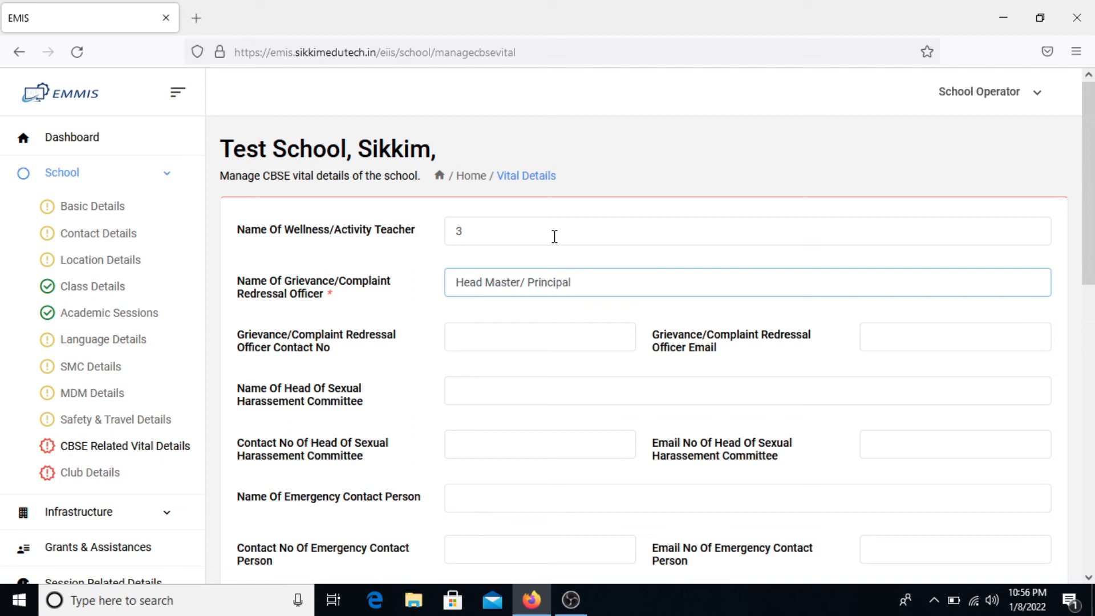
{"action": "type", "text": "  Name"}
{"action": "key", "text": "Tab"}
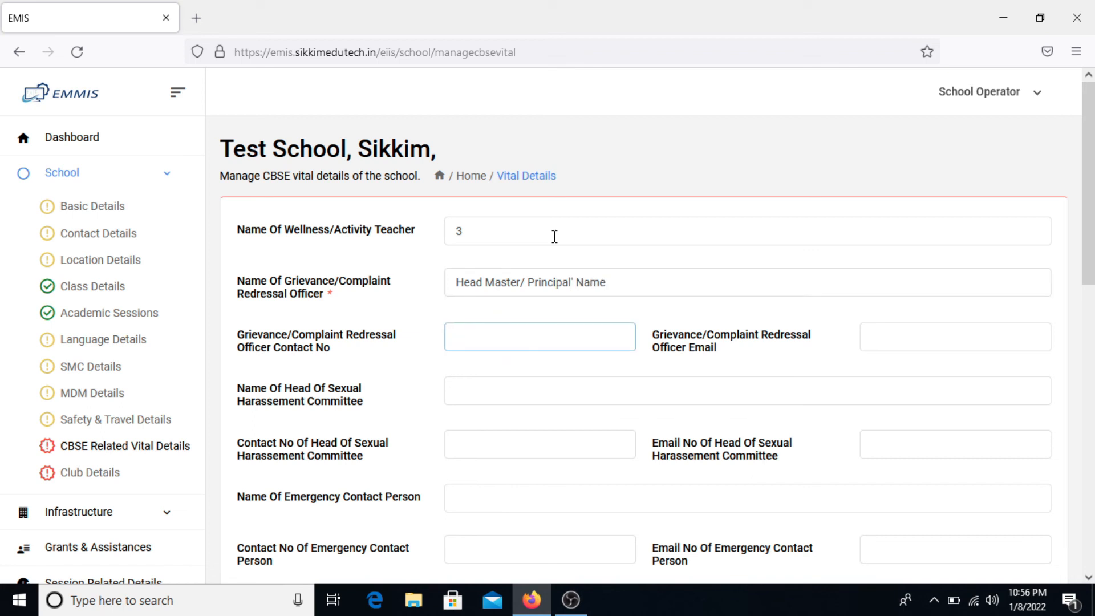
{"action": "type", "text": "1234567896"}
{"action": "key", "text": "Tab"}
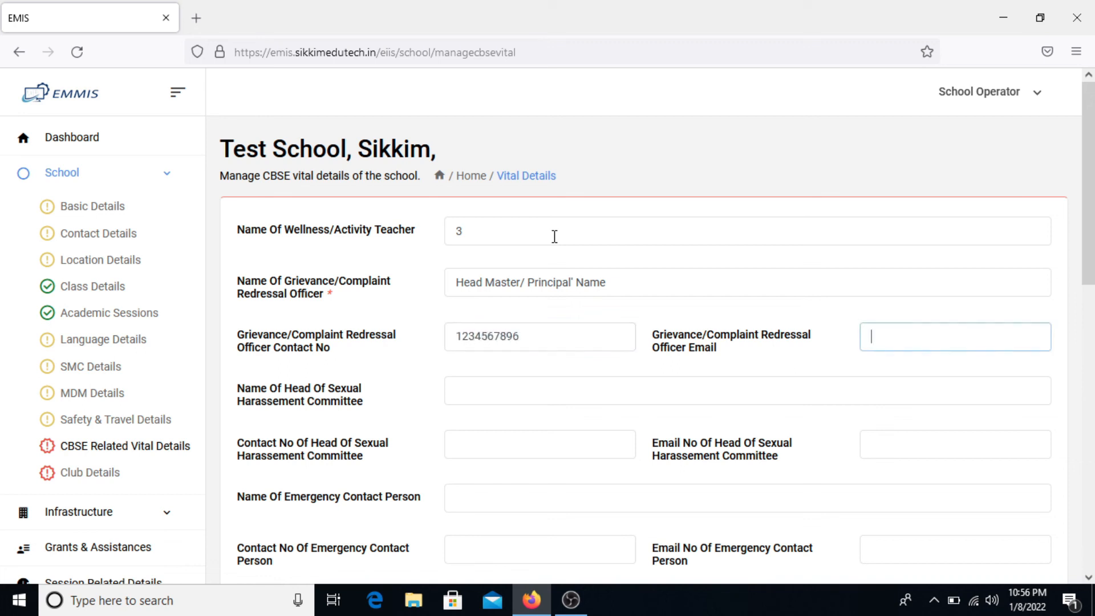
- Fill in the harassment committee head's name and contact number, leaving the email blank
{"action": "key", "text": "Tab"}
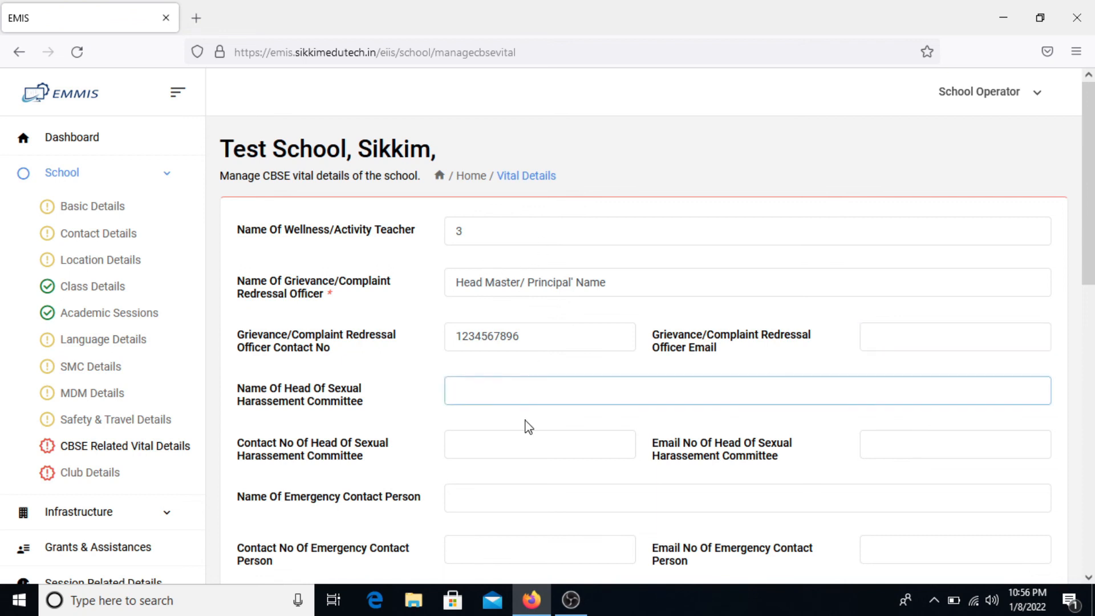
{"action": "scroll", "coordinate": [529, 427], "scroll_direction": "down", "scroll_amount": 1}
{"action": "type", "text": "M"}
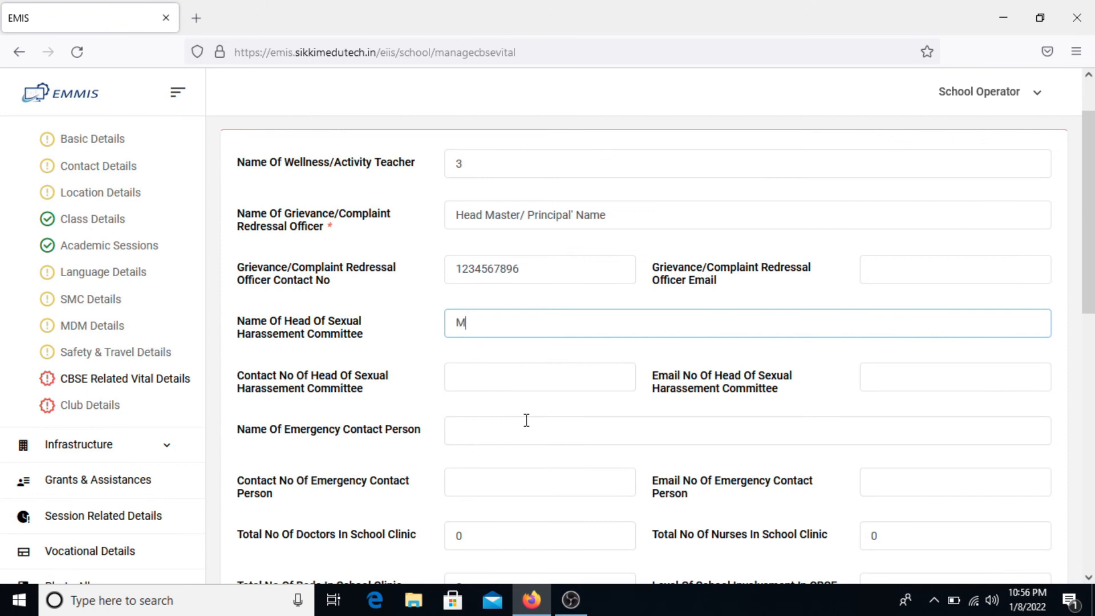
{"action": "type", "text": "r ABC"}
{"action": "key", "text": "Tab"}
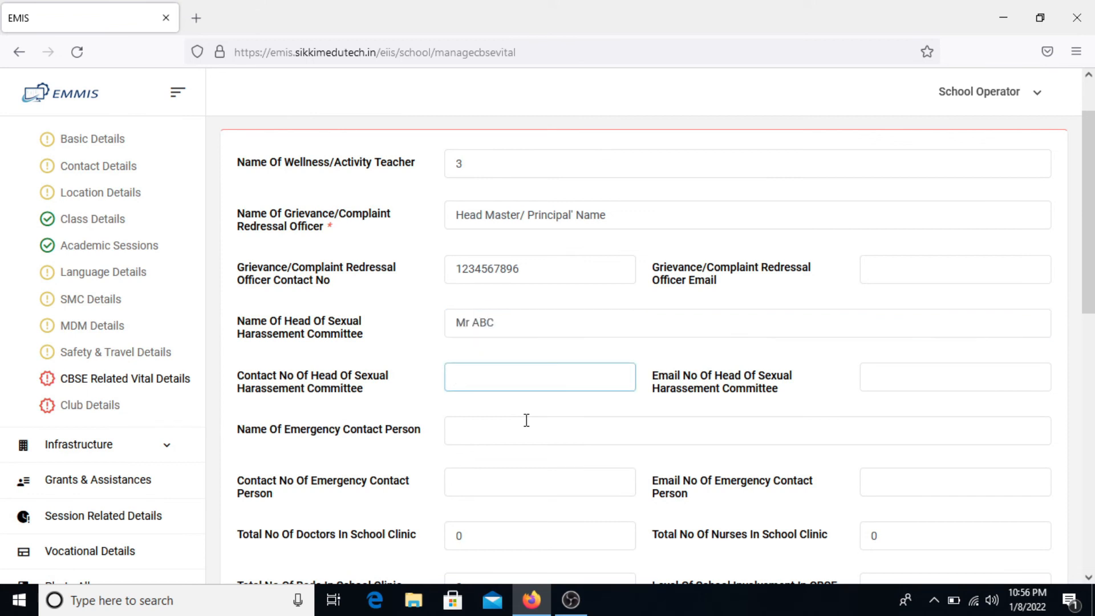
{"action": "type", "text": "1234567896"}
{"action": "key", "text": "Tab"}
{"action": "key", "text": "Tab"}
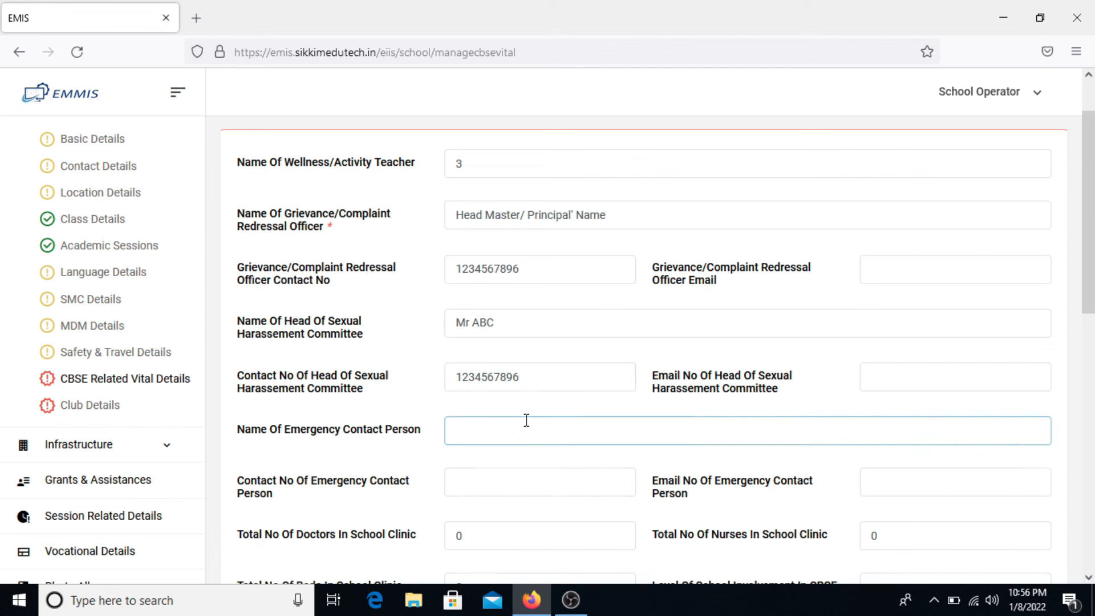
{"action": "key", "text": "Tab"}
{"action": "key", "text": "Tab"}
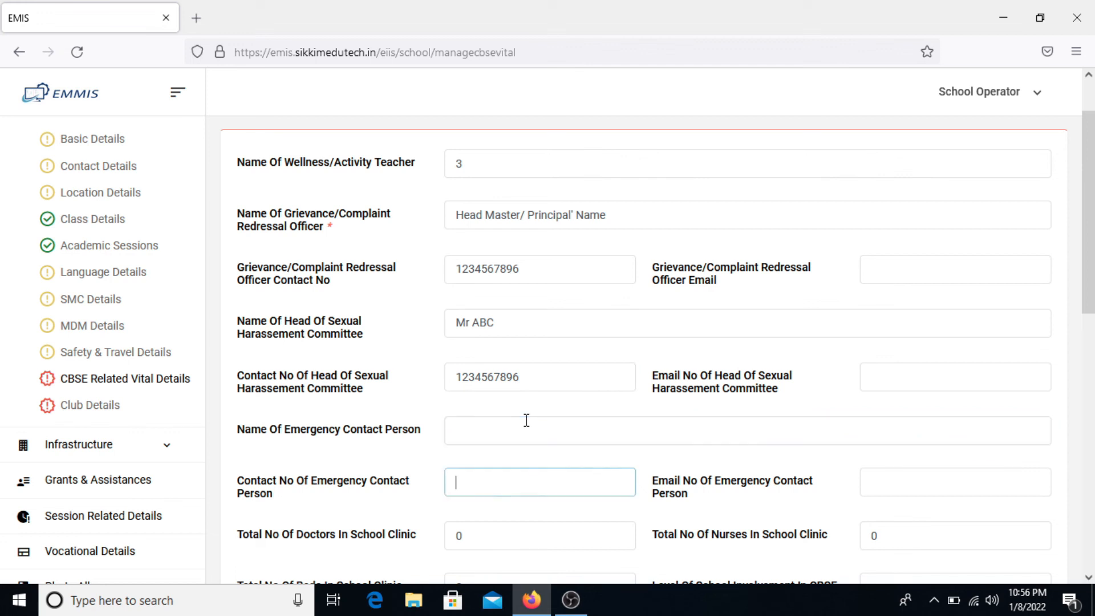
{"action": "scroll", "coordinate": [526, 420], "scroll_direction": "down", "scroll_amount": 3}
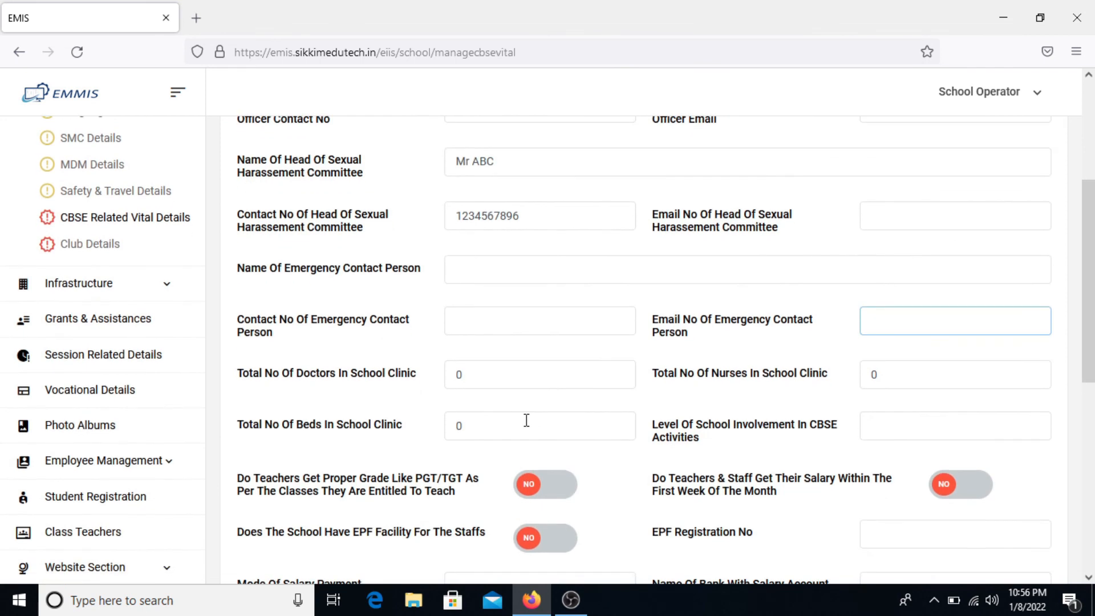
- Confirm Yes for teachers receiving proper PGT/TGT grades and salaries paid within the first week
{"action": "scroll", "coordinate": [526, 420], "scroll_direction": "down", "scroll_amount": 1}
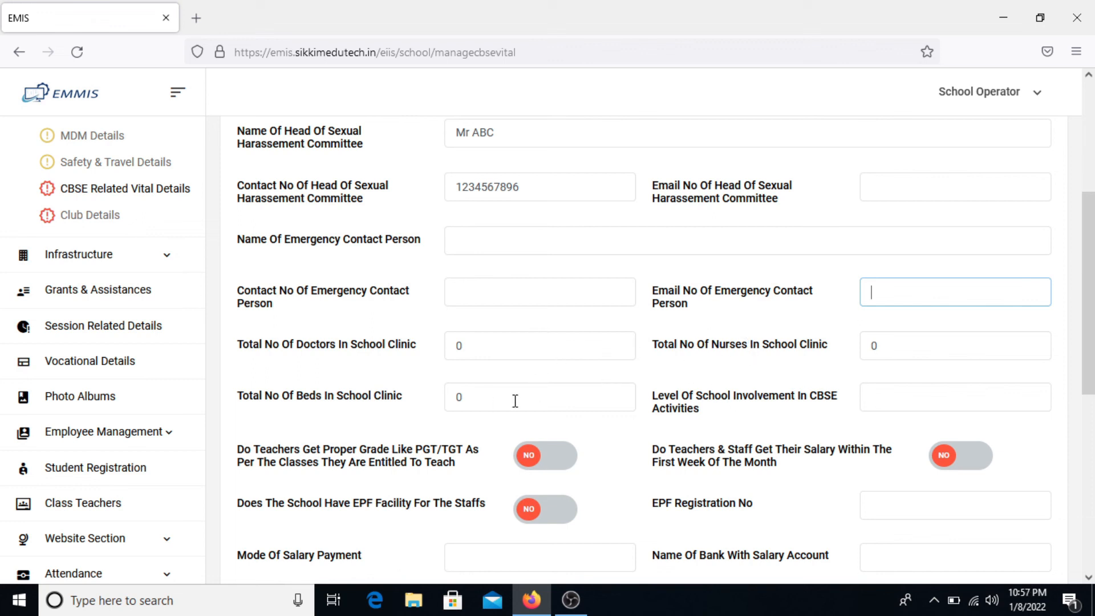
{"action": "scroll", "coordinate": [512, 397], "scroll_direction": "down", "scroll_amount": 1}
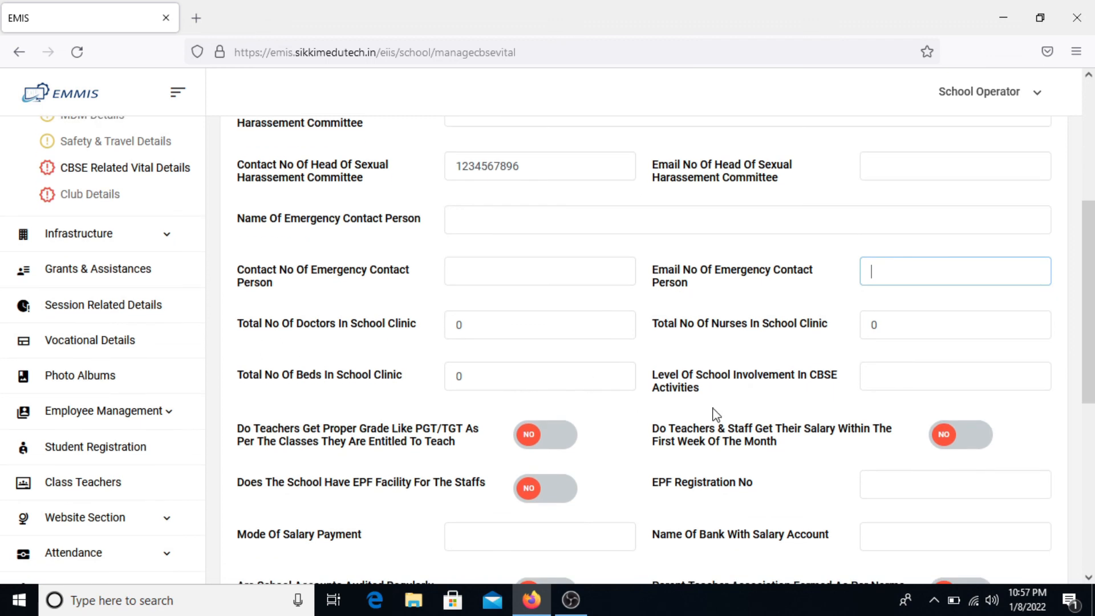
{"action": "scroll", "coordinate": [783, 417], "scroll_direction": "down", "scroll_amount": 4}
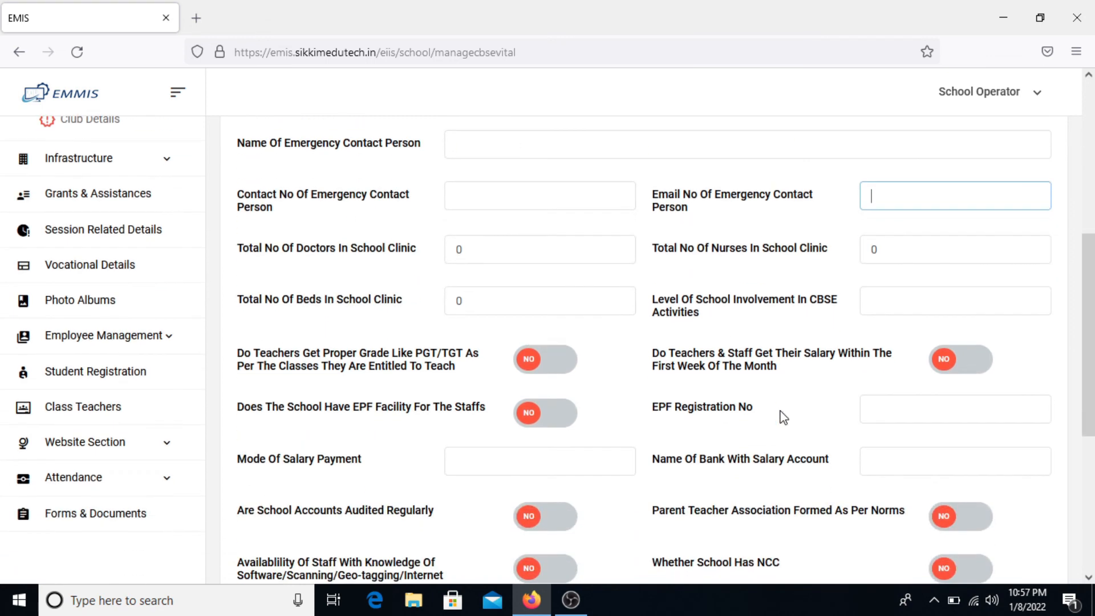
{"action": "left_click", "coordinate": [633, 238]}
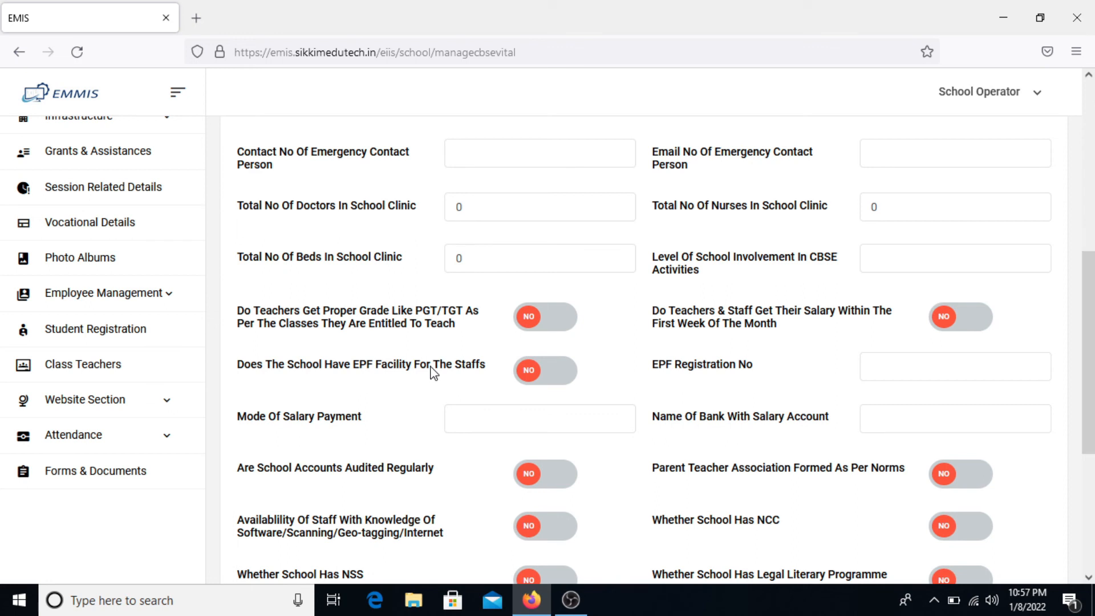
{"action": "left_click", "coordinate": [563, 323]}
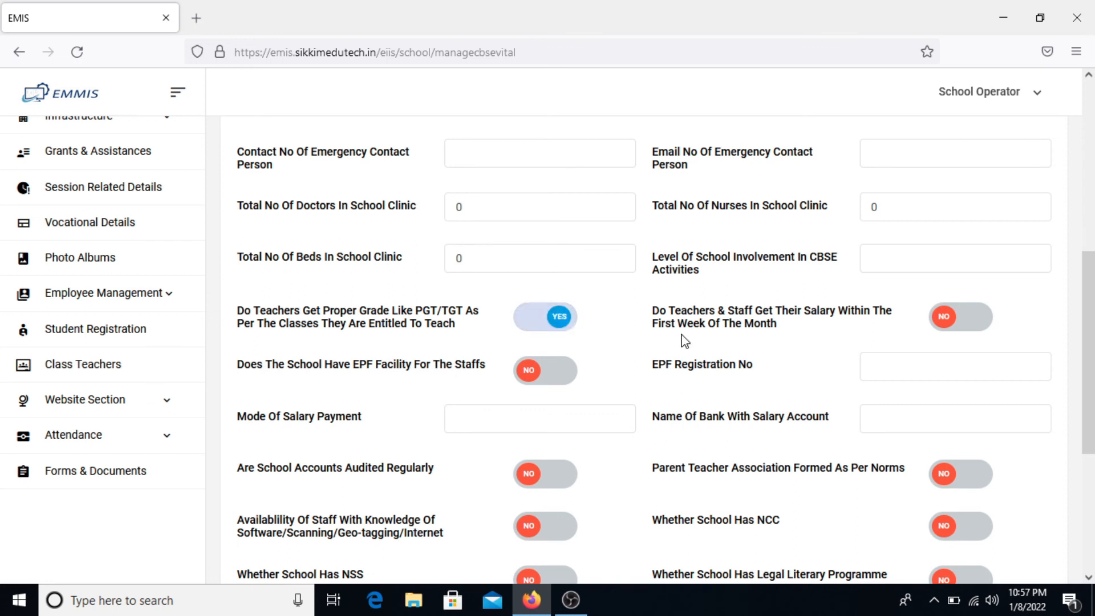
{"action": "left_click", "coordinate": [975, 329]}
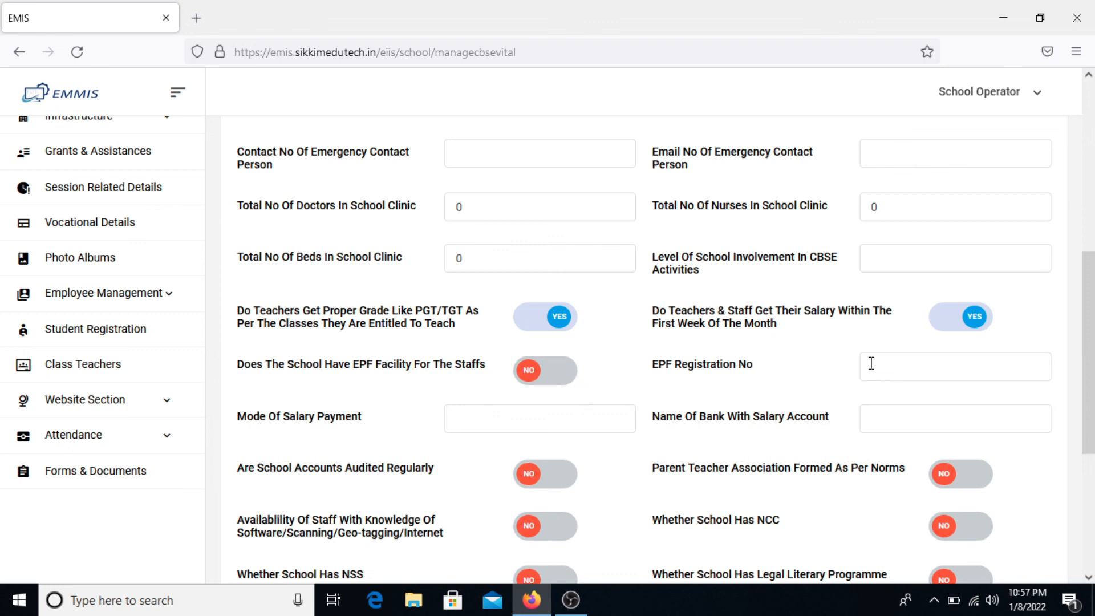
- Set the mode of salary payment to Bank and the salary account bank to SBS
{"action": "scroll", "coordinate": [748, 428], "scroll_direction": "down", "scroll_amount": 3}
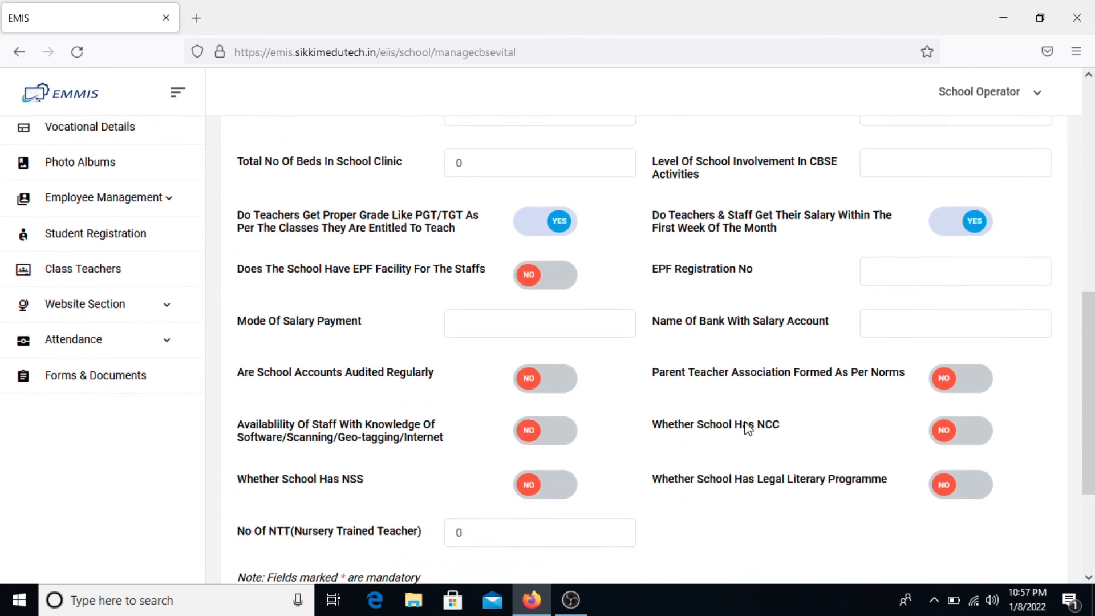
{"action": "left_click", "coordinate": [573, 324]}
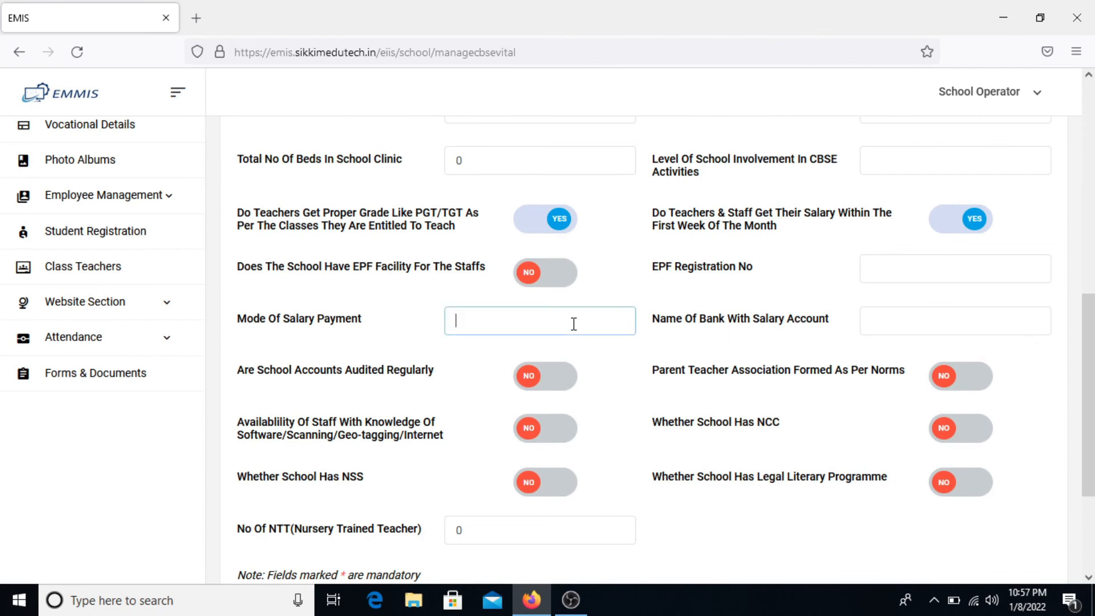
{"action": "type", "text": "Ab"}
{"action": "key", "text": "BackSpace"}
{"action": "type", "text": "Bank"}
{"action": "key", "text": "Tab"}
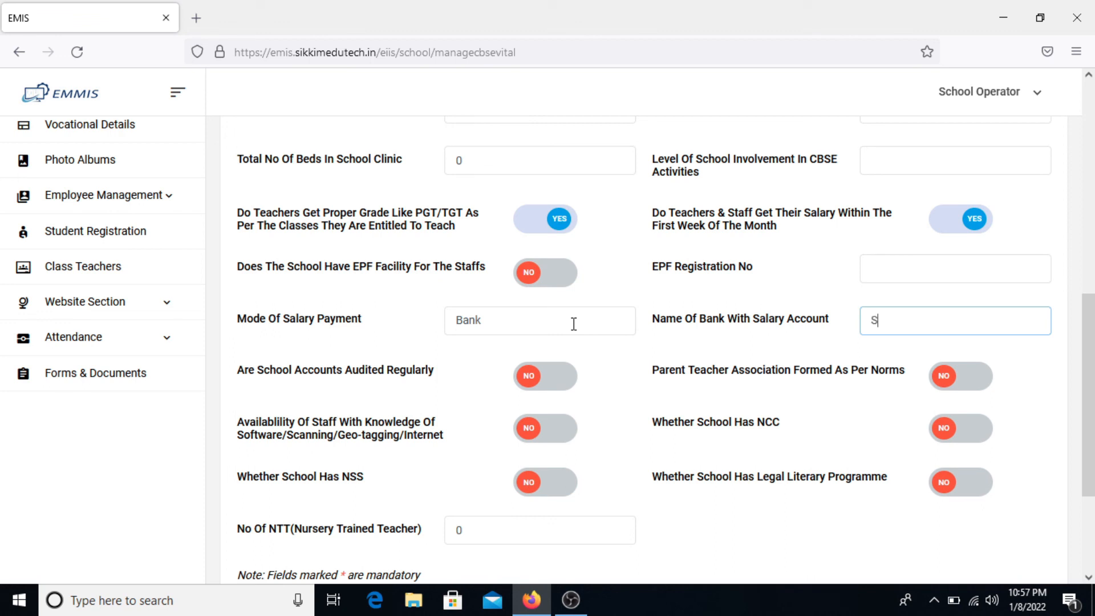
{"action": "type", "text": "SBS"}
{"action": "key", "text": "Tab"}
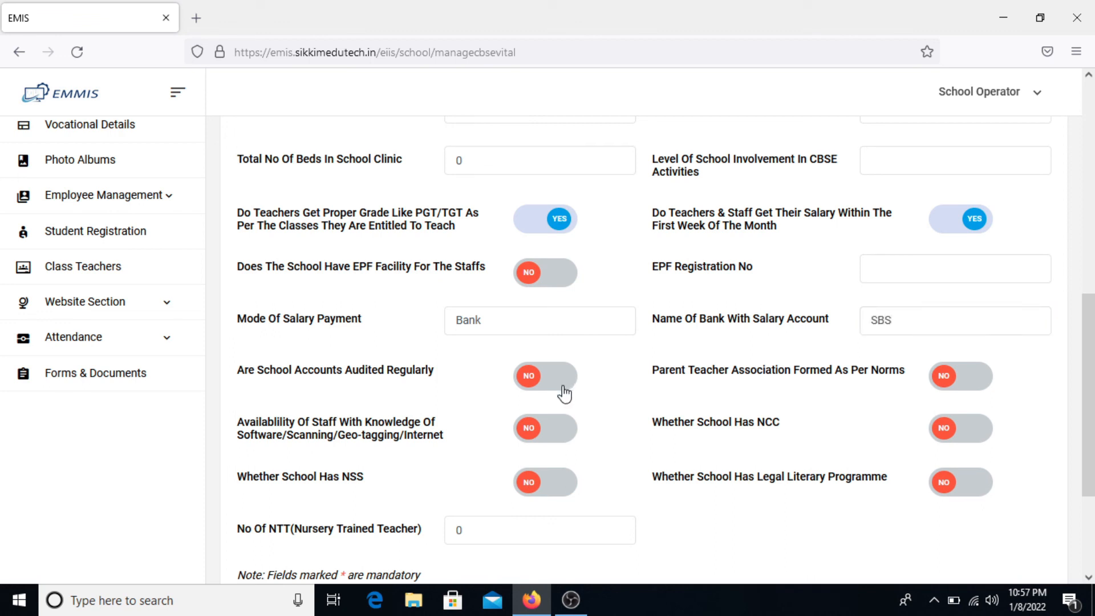
- Set the number of nursery trained teachers (NTT) to 2 and save the CBSE vital details
{"action": "scroll", "coordinate": [671, 472], "scroll_direction": "down", "scroll_amount": 2}
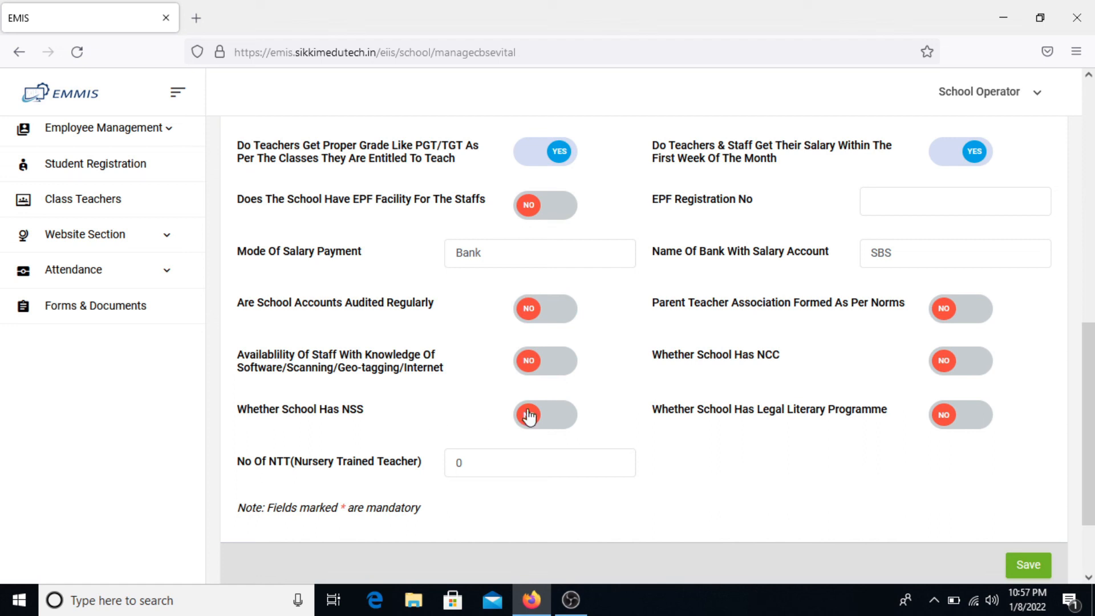
{"action": "scroll", "coordinate": [811, 439], "scroll_direction": "down", "scroll_amount": 2}
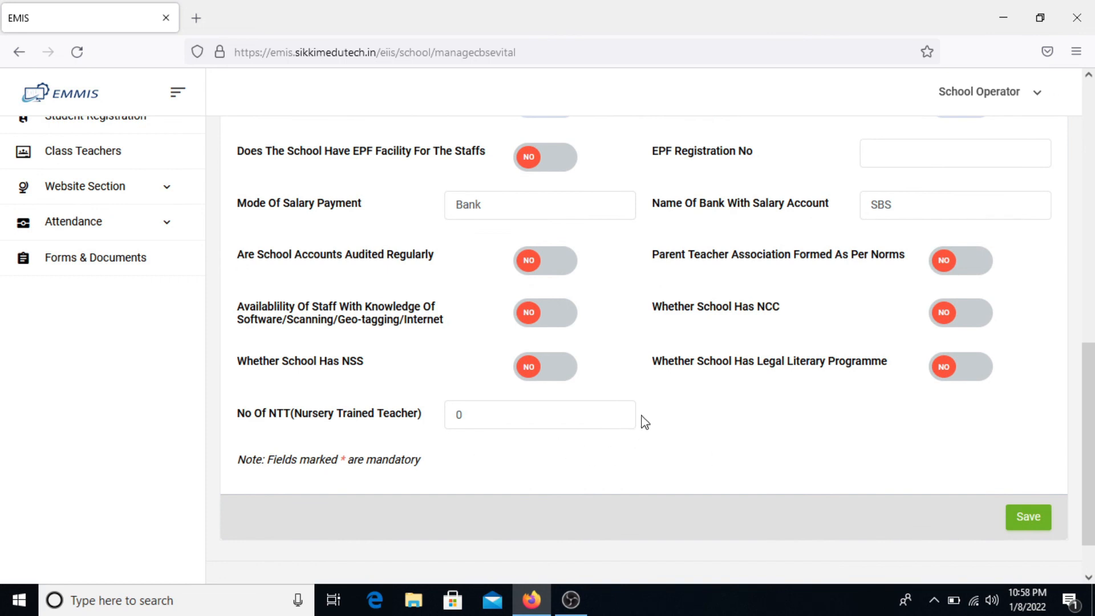
{"action": "double_click", "coordinate": [507, 421]}
{"action": "type", "text": "2"}
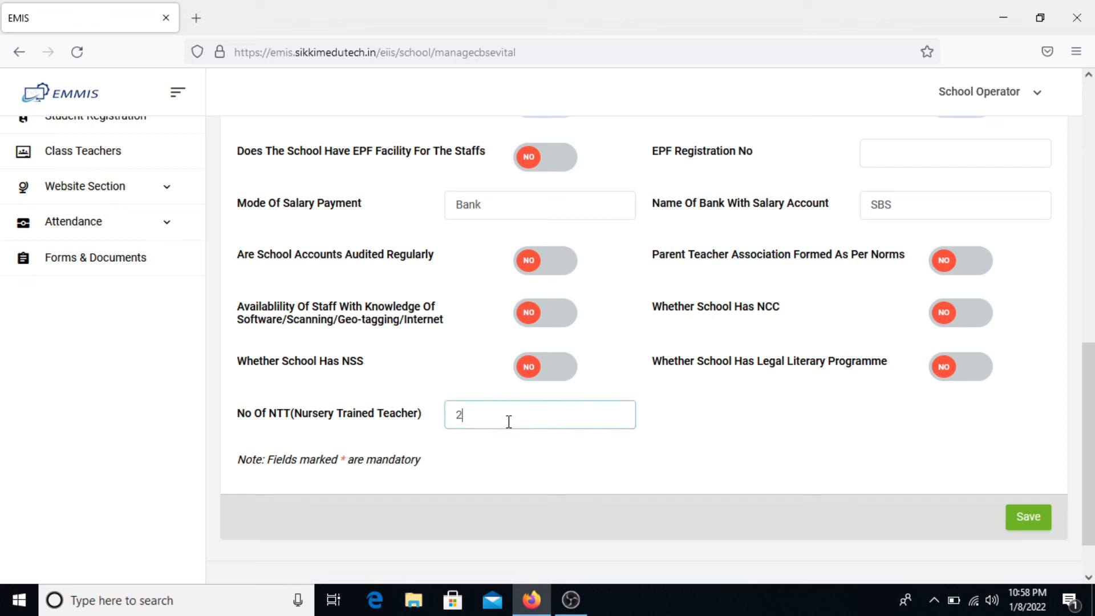
{"action": "scroll", "coordinate": [872, 214], "scroll_direction": "up", "scroll_amount": 5}
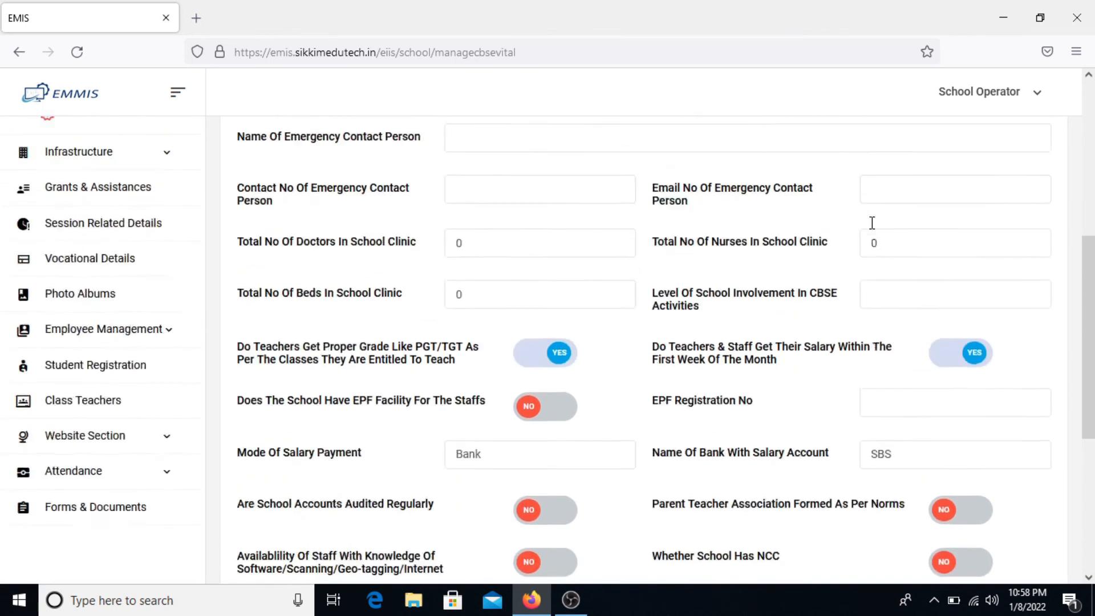
{"action": "scroll", "coordinate": [872, 223], "scroll_direction": "up", "scroll_amount": 5}
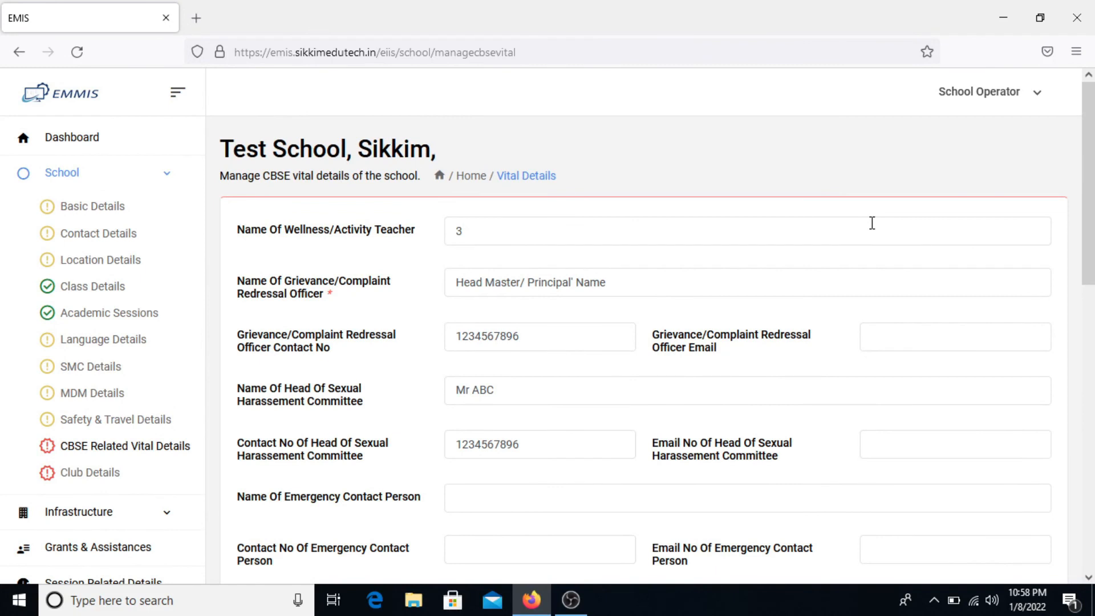
{"action": "scroll", "coordinate": [872, 223], "scroll_direction": "down", "scroll_amount": 2}
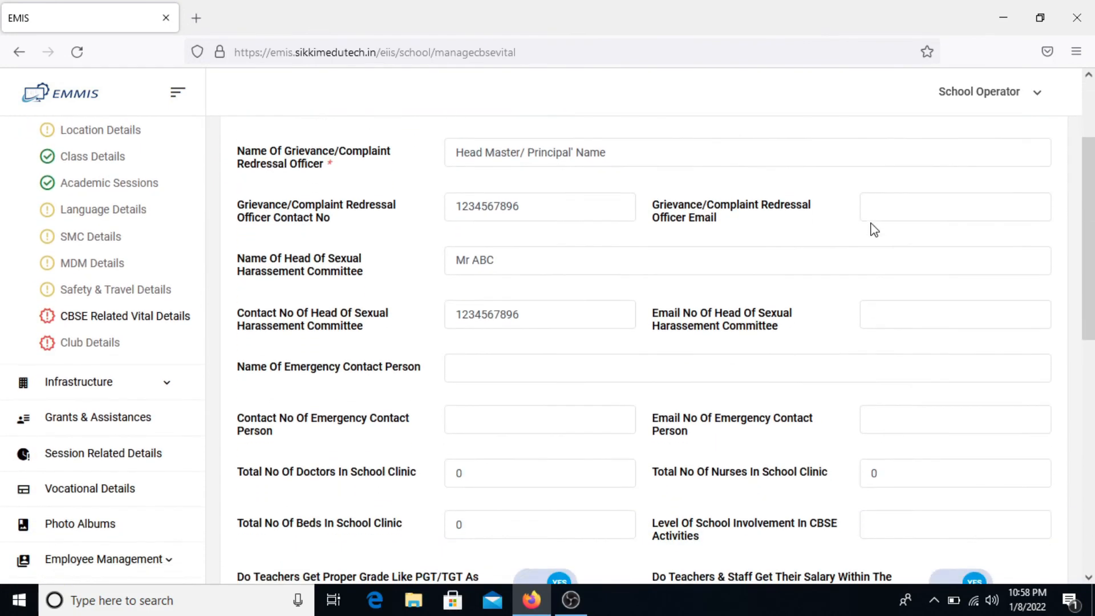
{"action": "scroll", "coordinate": [871, 223], "scroll_direction": "down", "scroll_amount": 8}
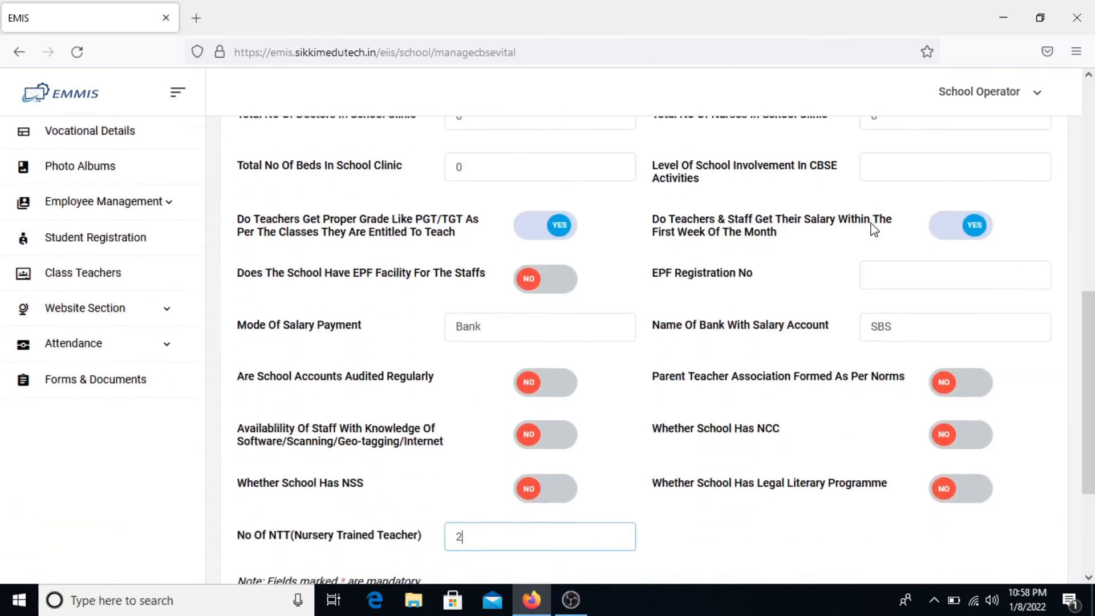
{"action": "left_click", "coordinate": [1026, 510]}
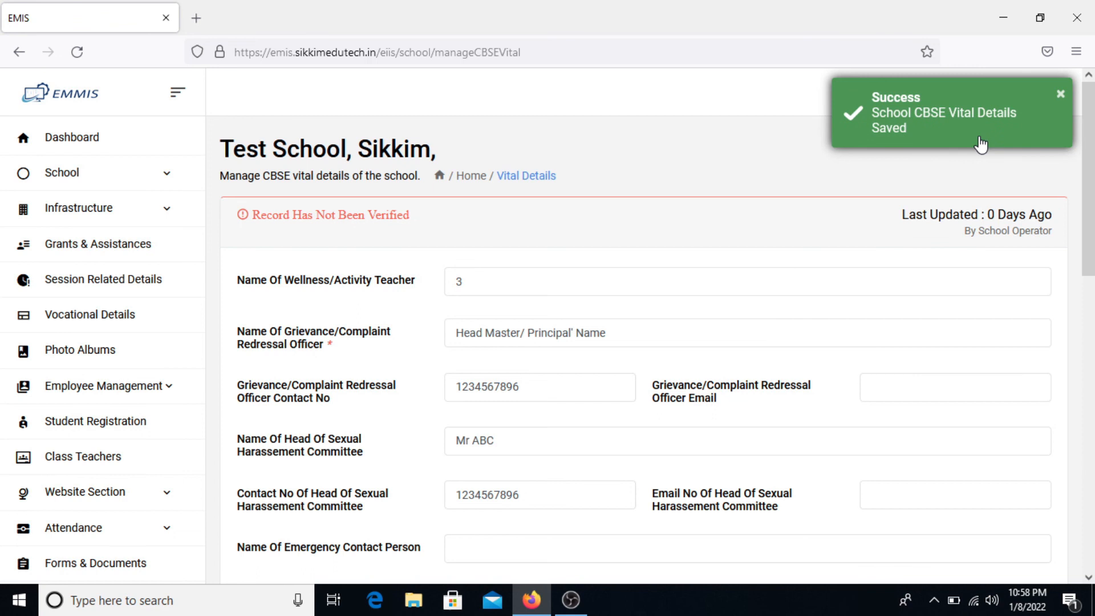
- Return to the dashboard to check School Information completion, now 83%
{"action": "scroll", "coordinate": [564, 257], "scroll_direction": "down", "scroll_amount": 1}
{"action": "scroll", "coordinate": [564, 252], "scroll_direction": "down", "scroll_amount": 1}
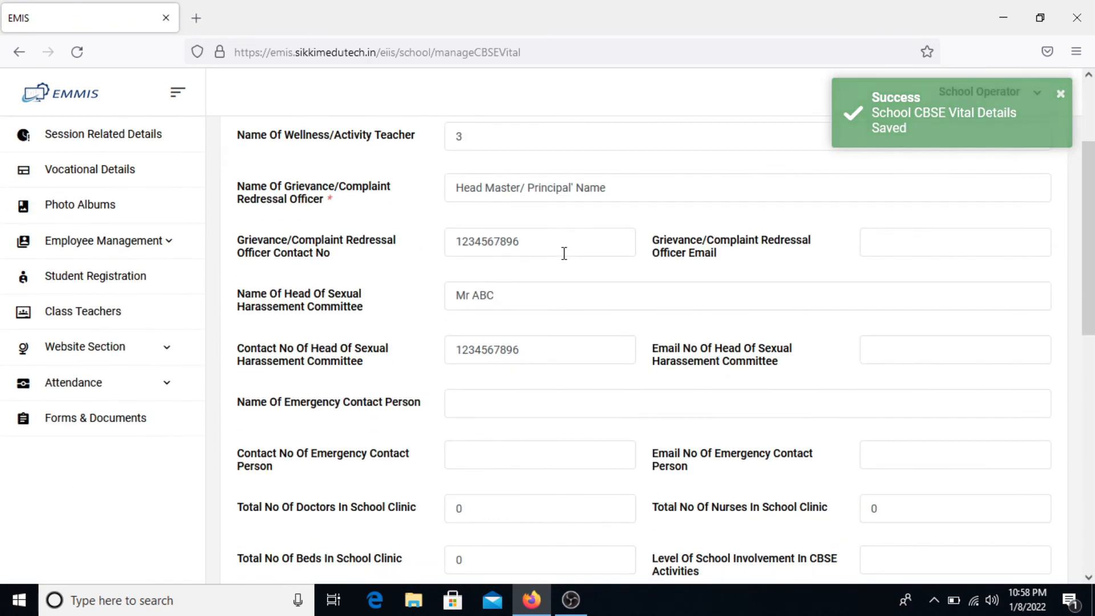
{"action": "scroll", "coordinate": [564, 253], "scroll_direction": "up", "scroll_amount": 3}
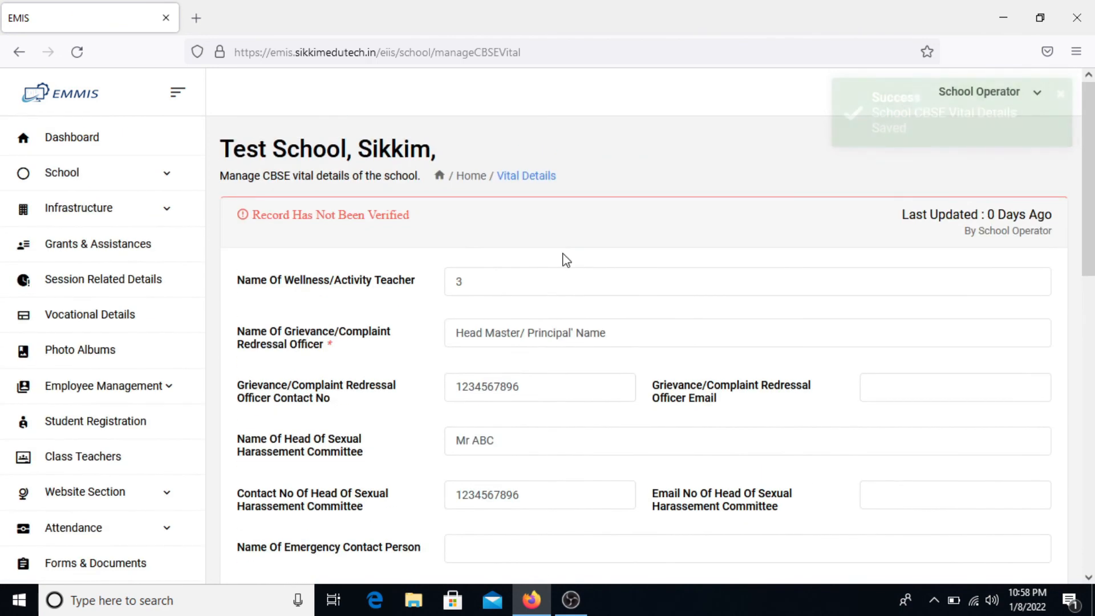
{"action": "left_click", "coordinate": [110, 183]}
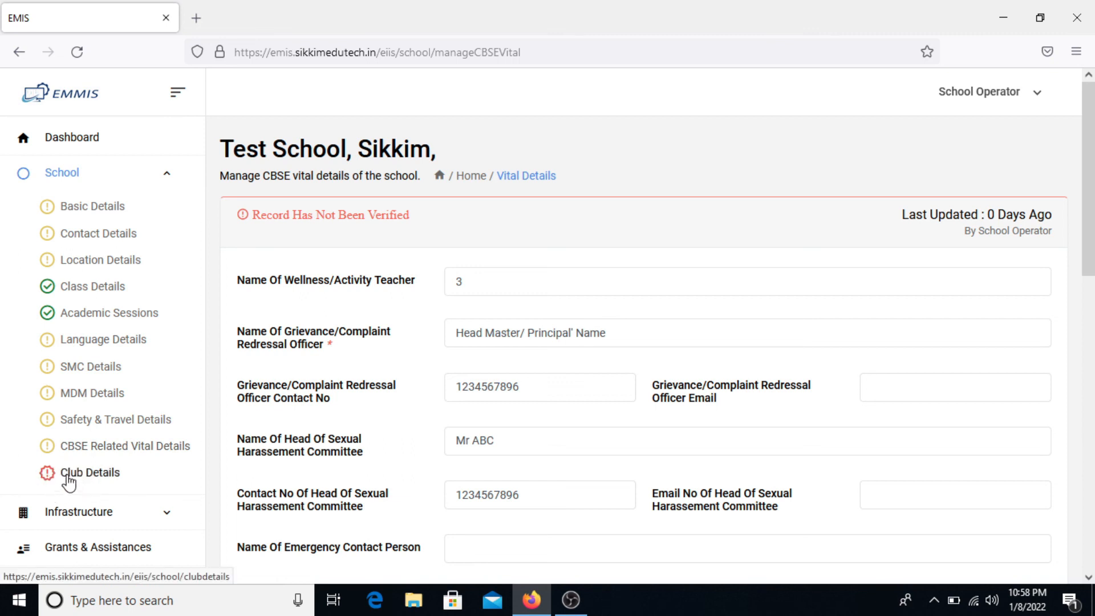
{"action": "left_click", "coordinate": [89, 147]}
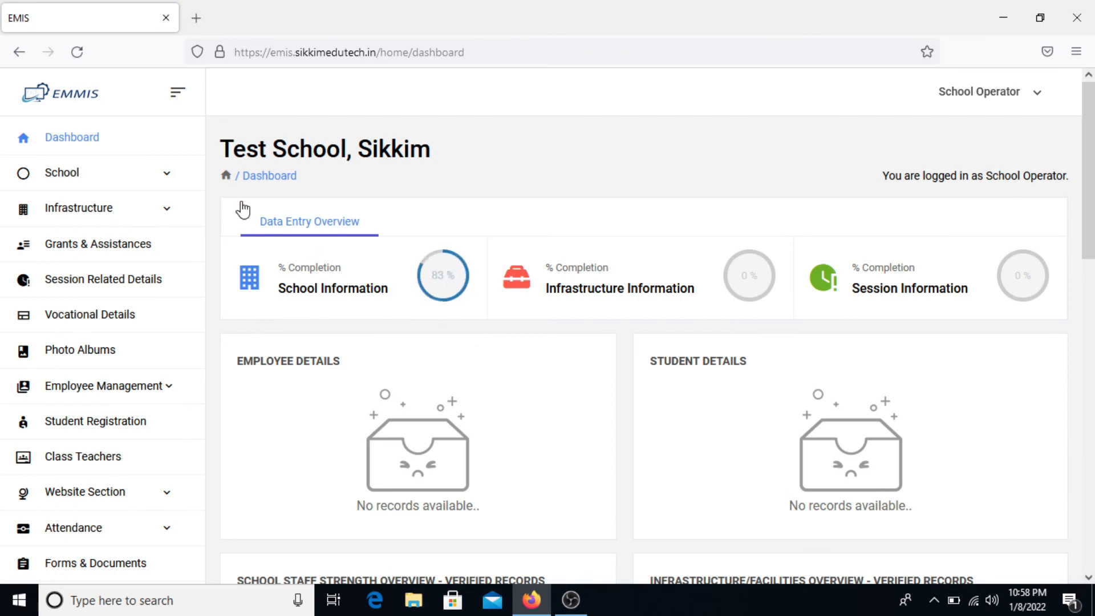
{"action": "left_click", "coordinate": [92, 183]}
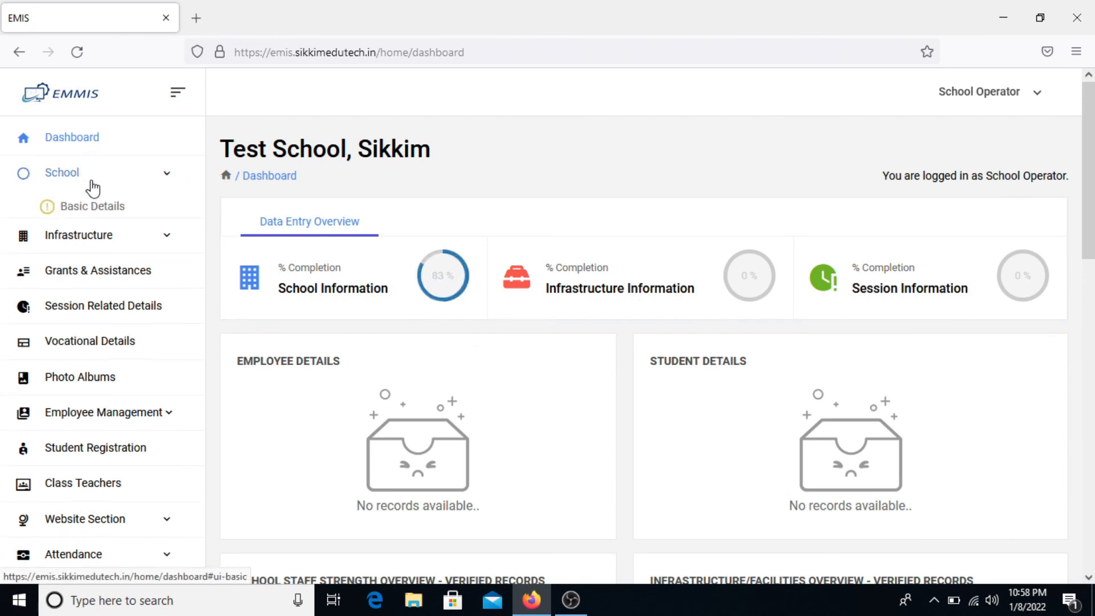
- In Club Details, record that the school has clubs and start a new club entry
{"action": "left_click", "coordinate": [85, 478]}
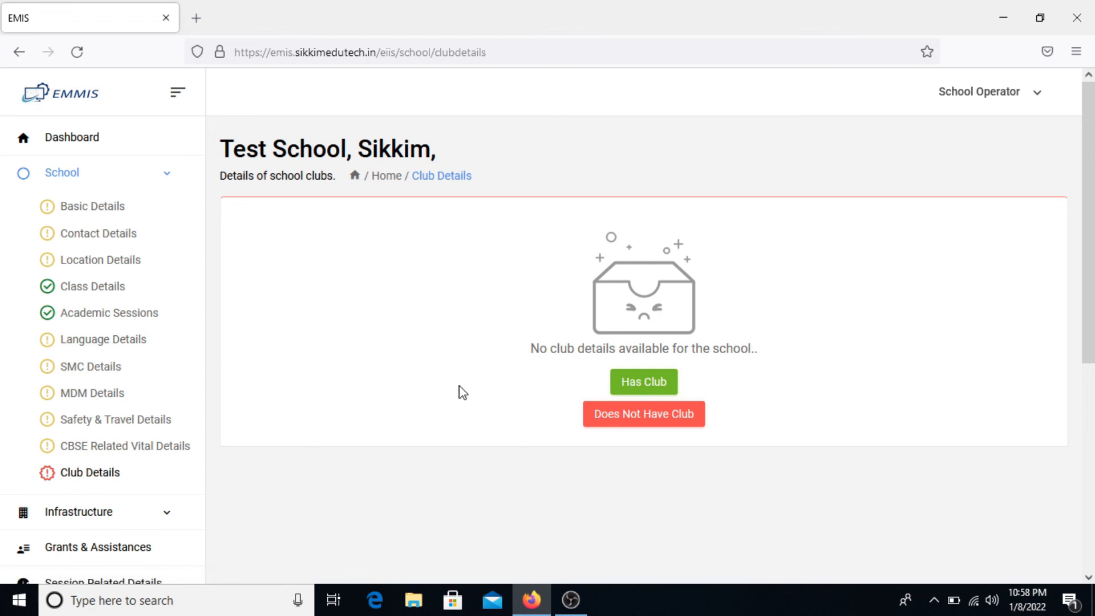
{"action": "left_click", "coordinate": [642, 386]}
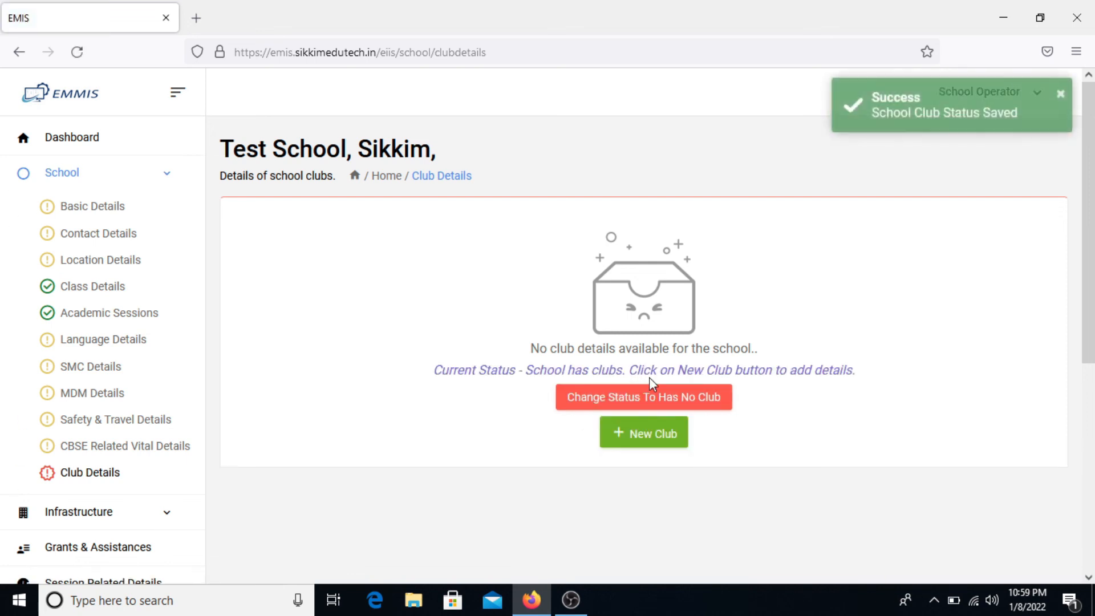
{"action": "scroll", "coordinate": [733, 425], "scroll_direction": "down", "scroll_amount": 3}
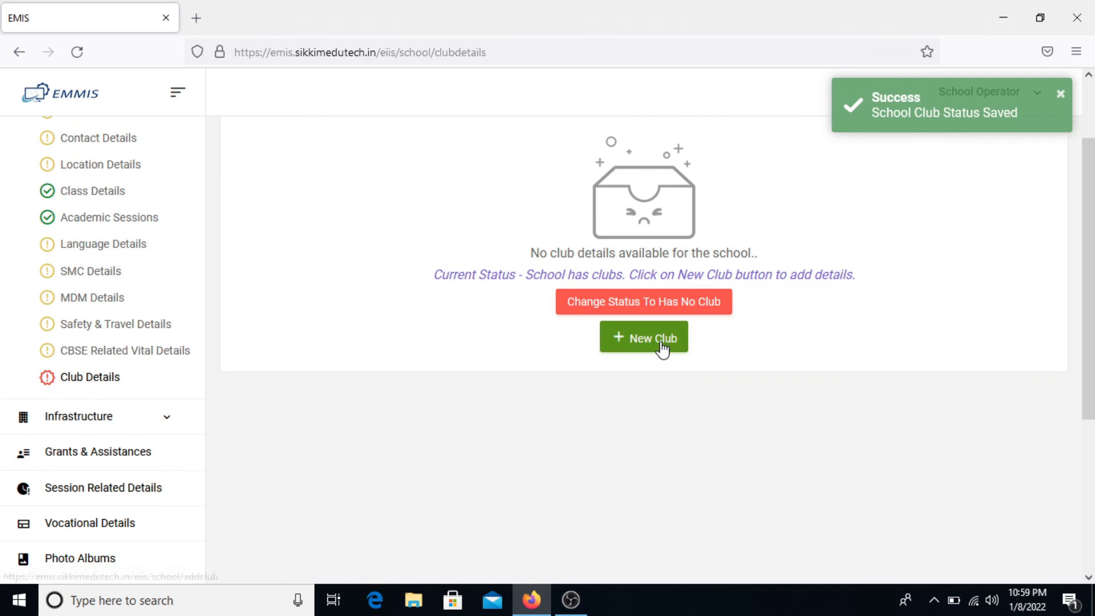
{"action": "left_click", "coordinate": [662, 349]}
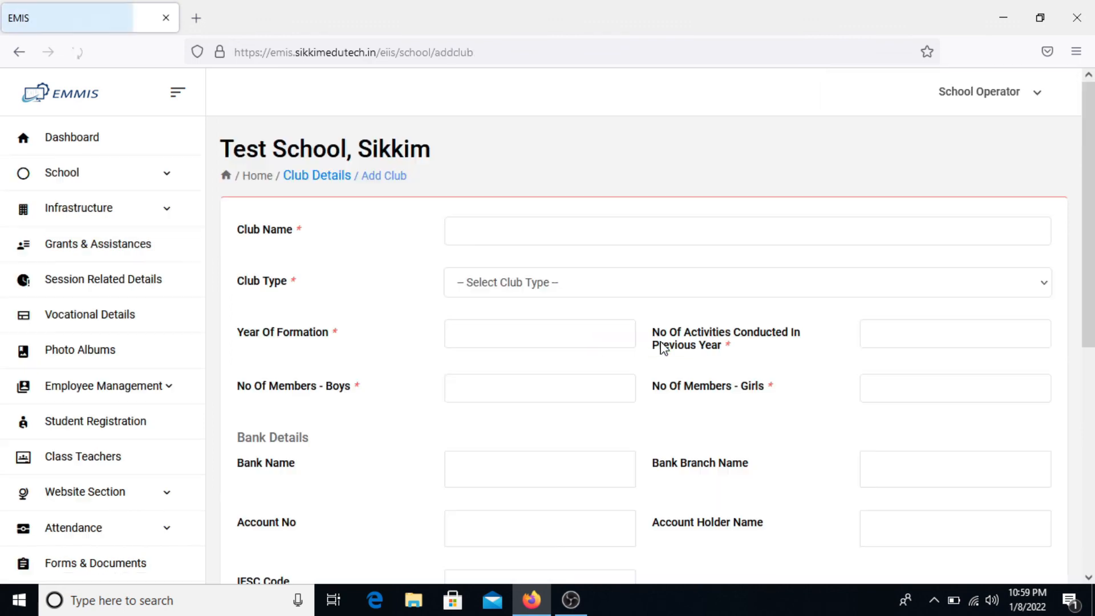
- Name the club 'Rotary Club', choose Eco Club as its type, and enter formation year 2020
{"action": "left_click", "coordinate": [622, 223]}
{"action": "type", "text": "Rotary"}
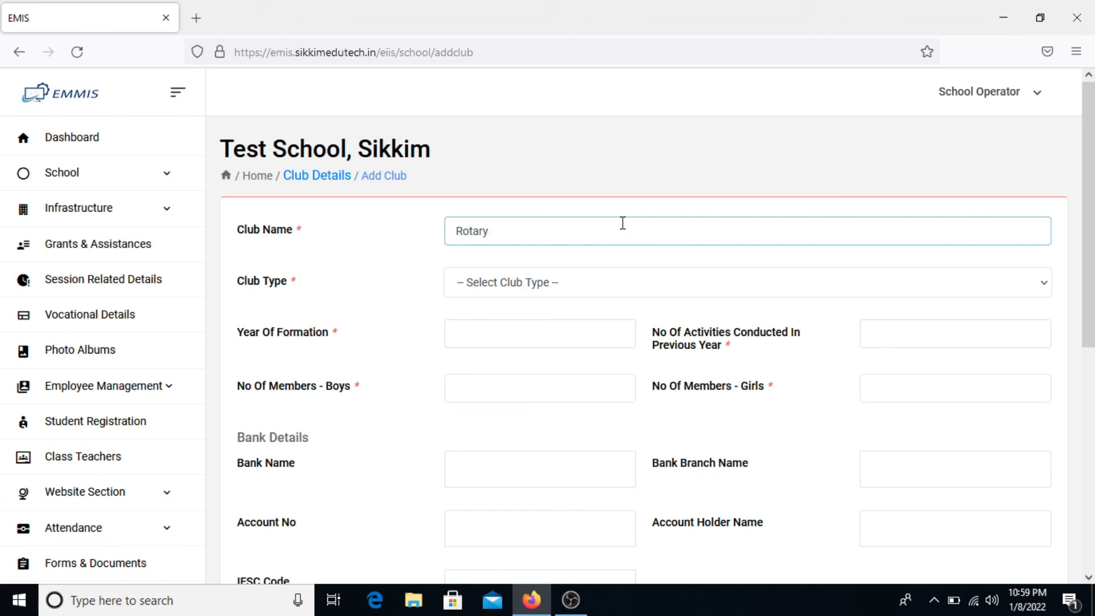
{"action": "type", "text": " Club"}
{"action": "key", "text": "Tab"}
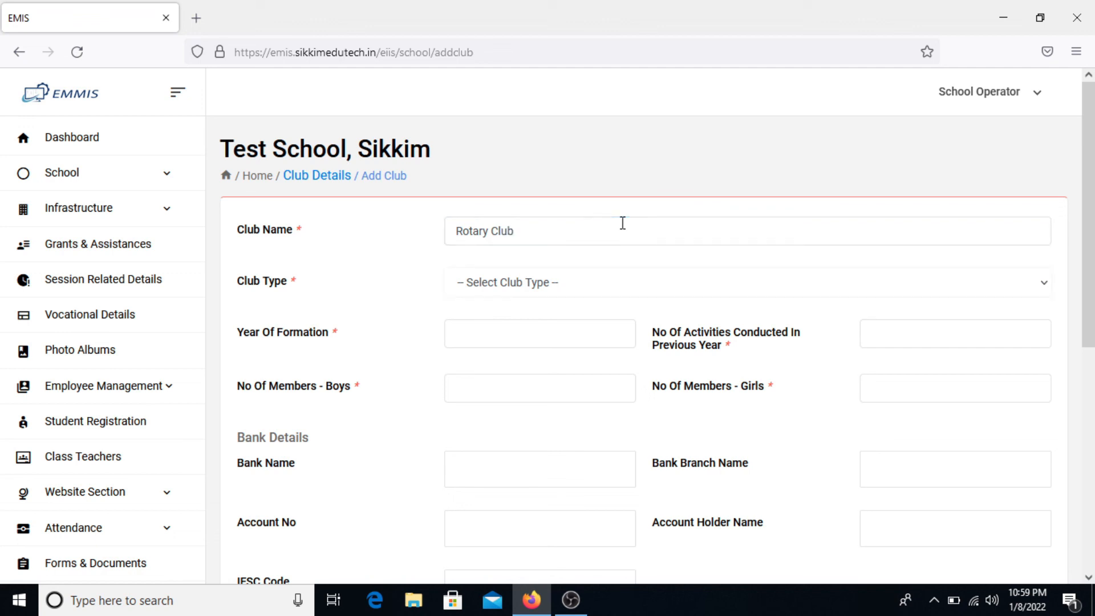
{"action": "left_click", "coordinate": [608, 290]}
{"action": "left_click", "coordinate": [589, 321]}
{"action": "left_click", "coordinate": [603, 296]}
{"action": "left_click", "coordinate": [577, 335]}
{"action": "left_click", "coordinate": [536, 330]}
{"action": "type", "text": "2020"}
- Enter 25 members and bank details: SBI Gylashing, branch Gyal, account number, holder and IFSC SBIN002536
{"action": "key", "text": "Tab"}
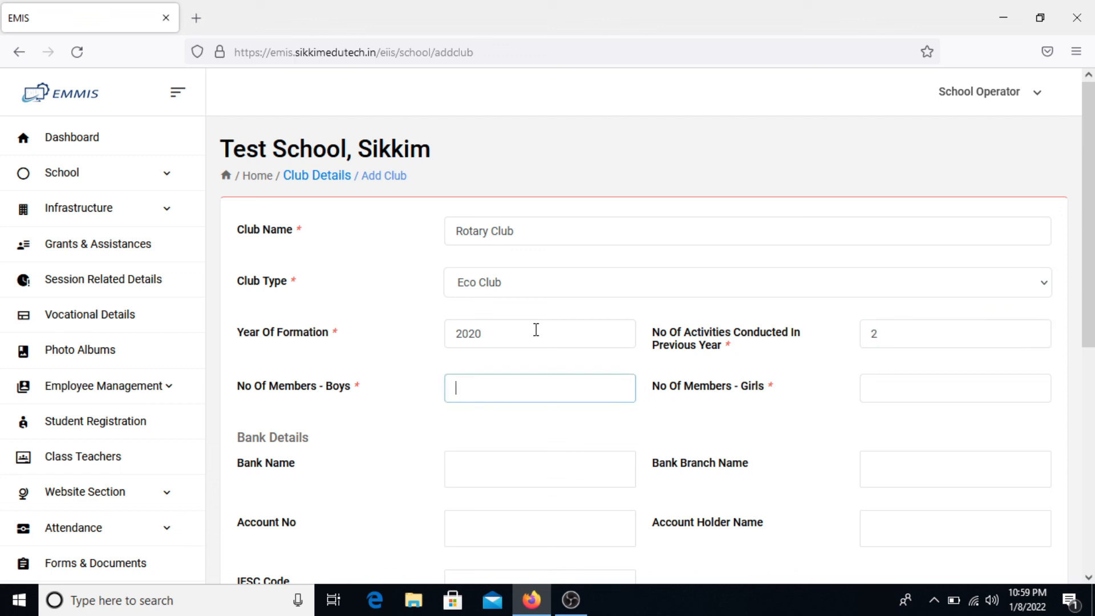
{"action": "type", "text": "25"}
{"action": "key", "text": "Tab"}
{"action": "key", "text": "Tab"}
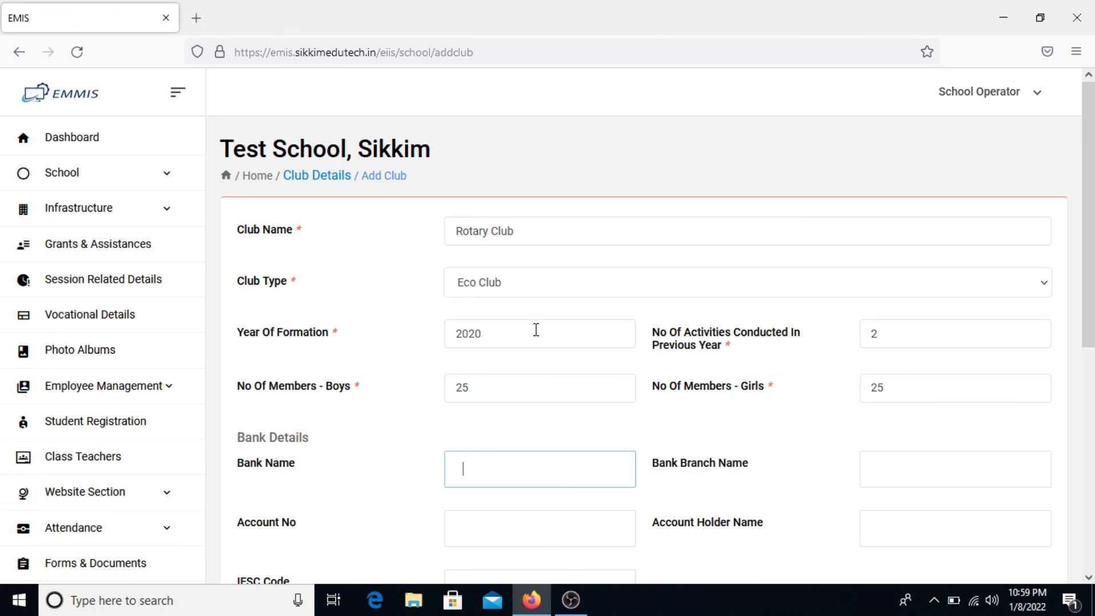
{"action": "type", "text": "SBI Gylashing"}
{"action": "key", "text": "Tab"}
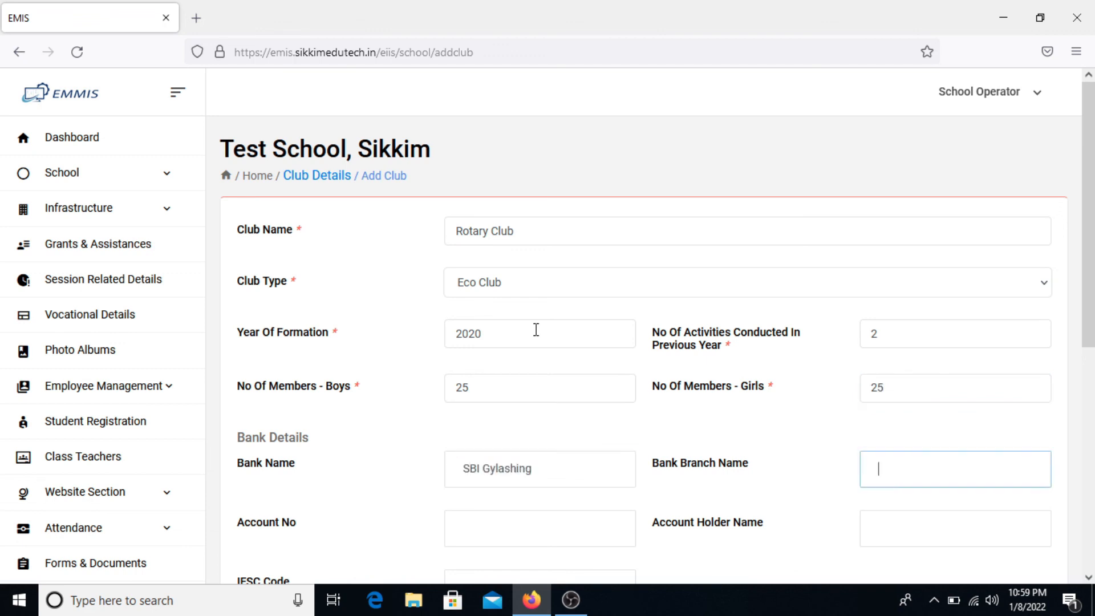
{"action": "type", "text": "Gyalshing"}
{"action": "key", "text": "Tab"}
{"action": "type", "text": "12345678"}
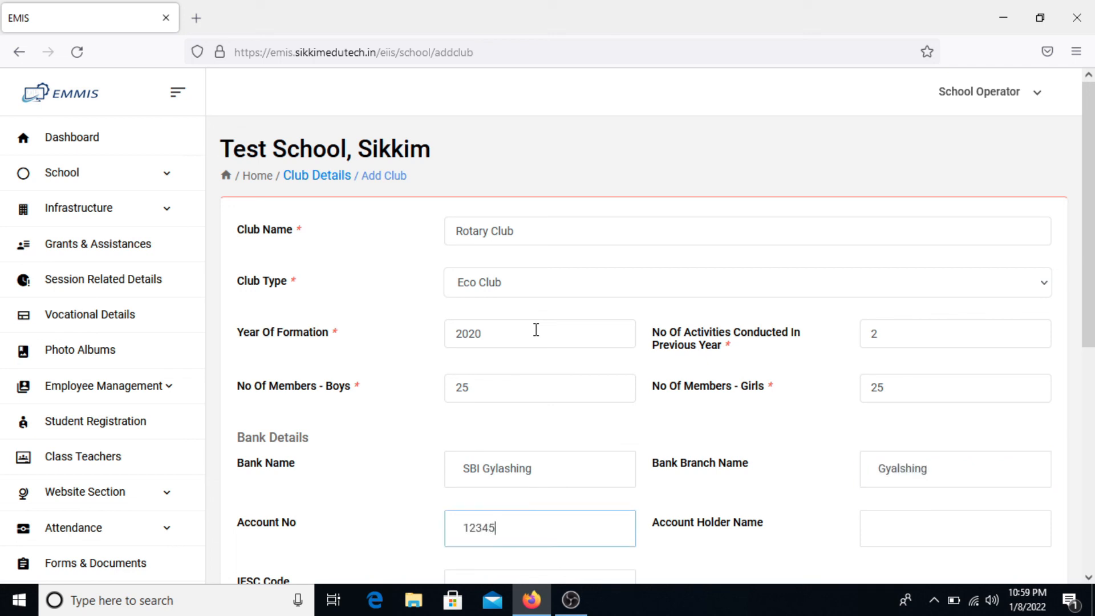
{"action": "key", "text": "Tab"}
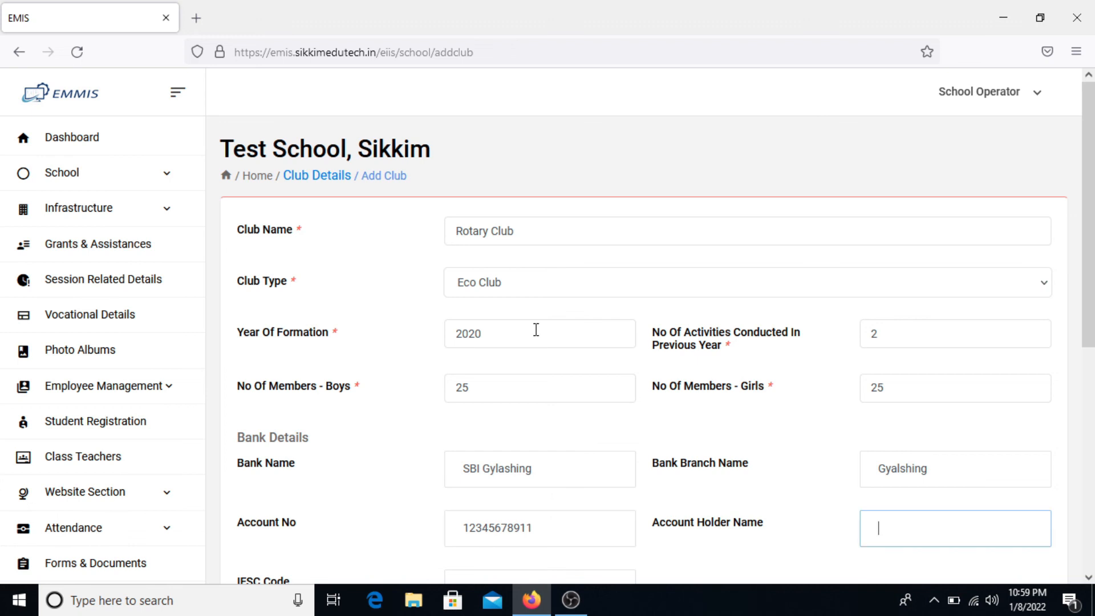
{"action": "scroll", "coordinate": [536, 330], "scroll_direction": "down", "scroll_amount": 2}
{"action": "scroll", "coordinate": [536, 330], "scroll_direction": "down", "scroll_amount": 1}
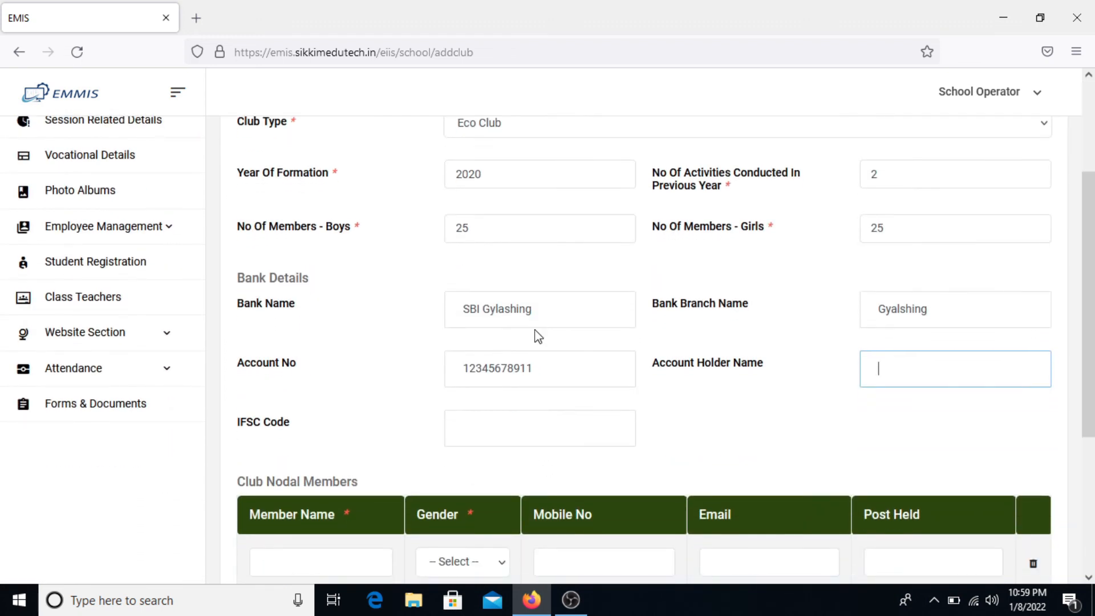
{"action": "type", "text": "Mr ABC"}
{"action": "key", "text": "Tab"}
{"action": "type", "text": "SBI"}
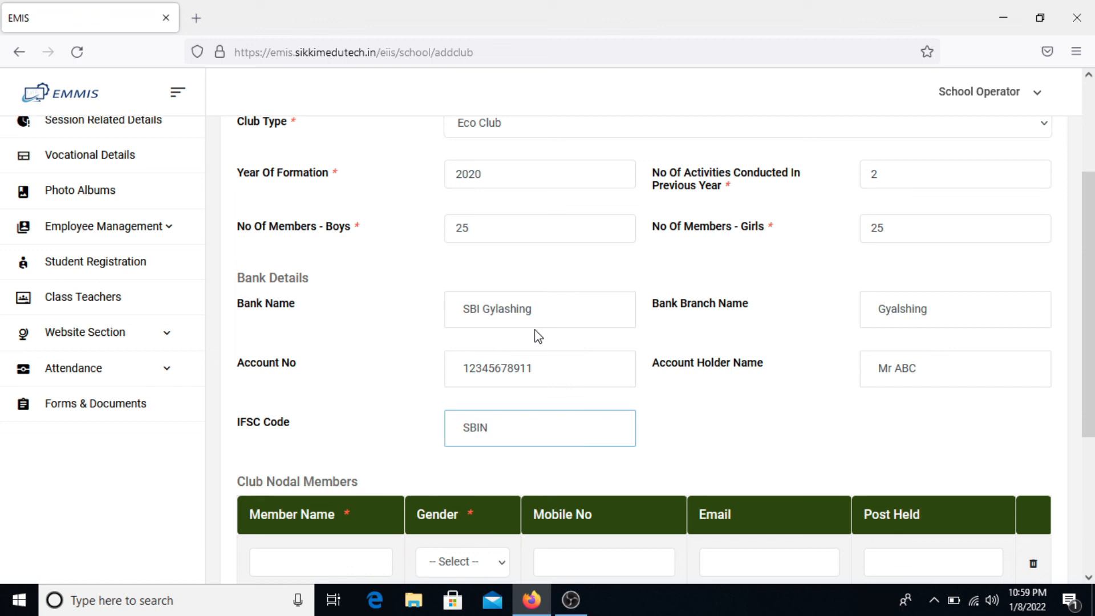
{"action": "type", "text": "N002536"}
- Add the first nodal member as Male with a mobile number and post held President
{"action": "scroll", "coordinate": [539, 336], "scroll_direction": "down", "scroll_amount": 3}
{"action": "left_click", "coordinate": [371, 395]}
{"action": "type", "text": "Member A"}
{"action": "key", "text": "Tab"}
{"action": "left_click", "coordinate": [482, 402]}
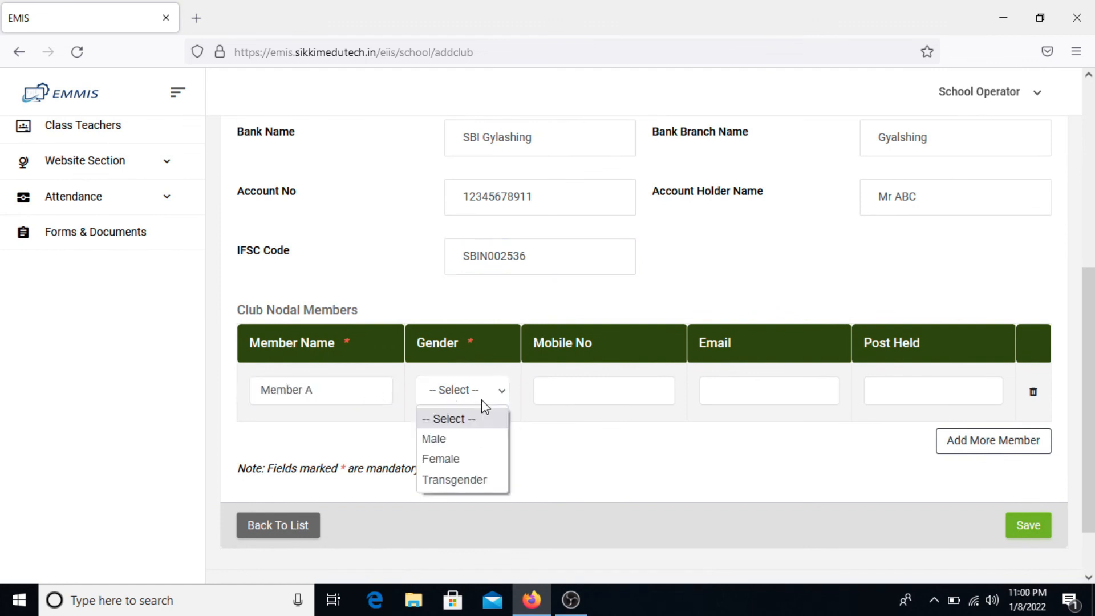
{"action": "left_click", "coordinate": [468, 457]}
{"action": "left_click", "coordinate": [488, 398]}
{"action": "left_click", "coordinate": [481, 438]}
{"action": "left_click", "coordinate": [576, 397]}
{"action": "type", "text": "1234569633"}
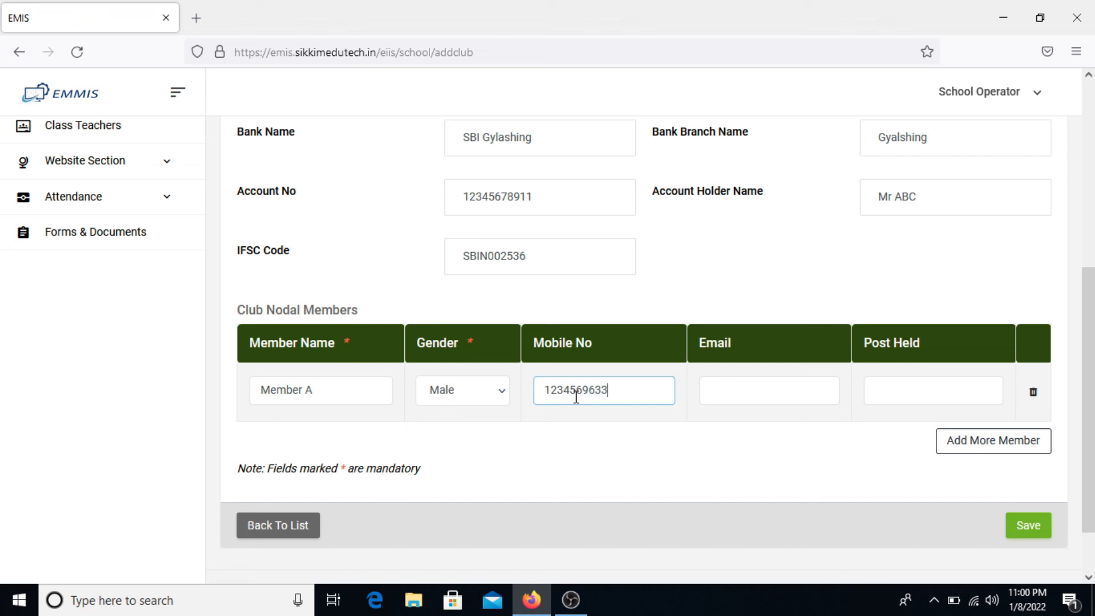
{"action": "key", "text": "Tab"}
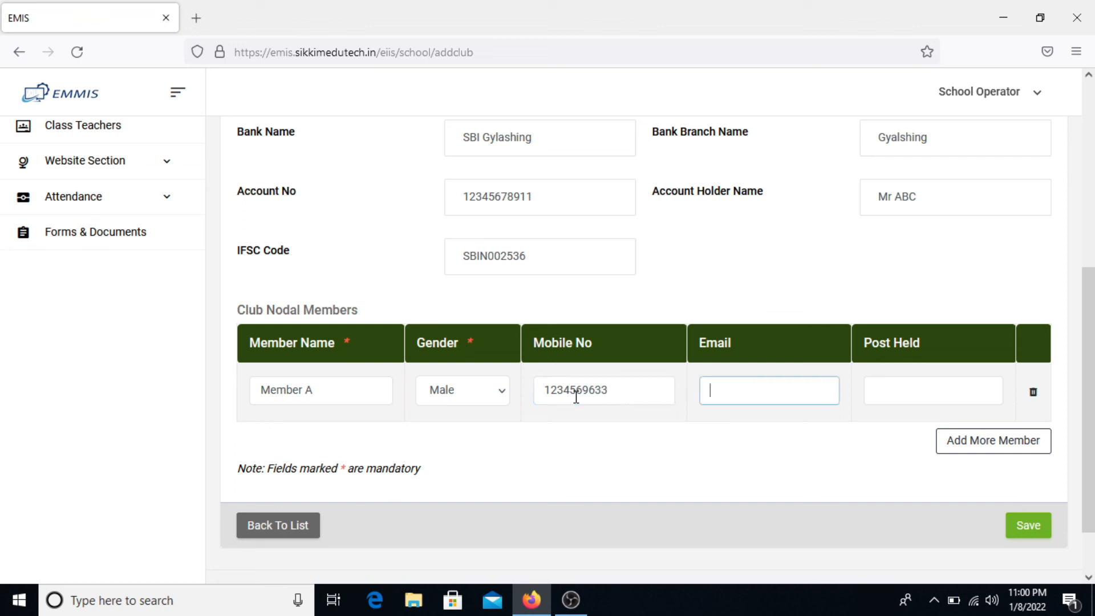
{"action": "key", "text": "Tab"}
{"action": "type", "text": "President"}
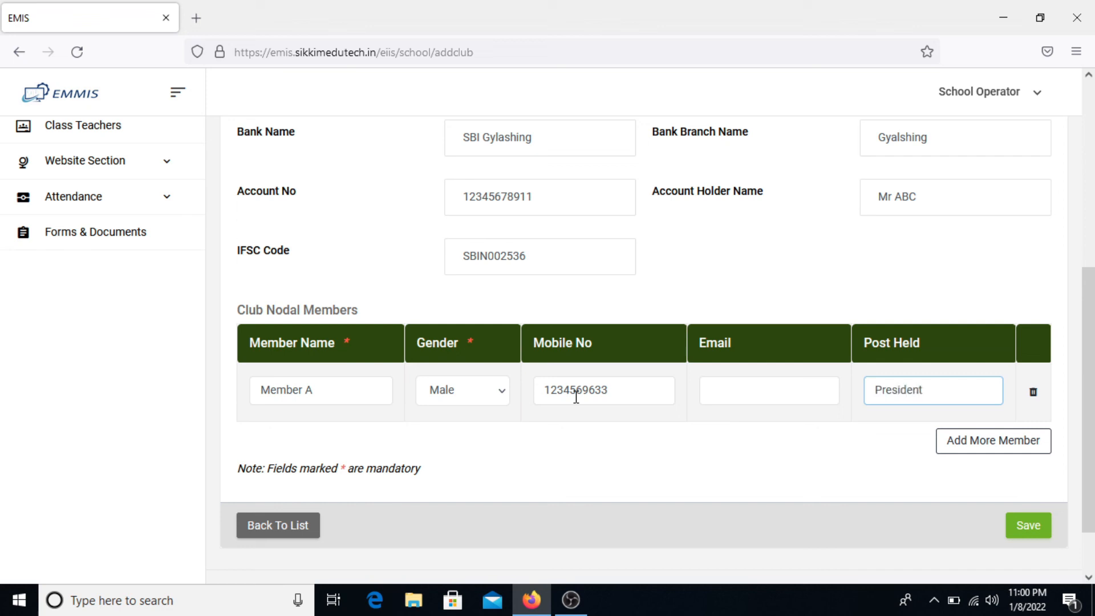
- Remove the extra empty member row and save the Rotary Club record
{"action": "left_click", "coordinate": [970, 445]}
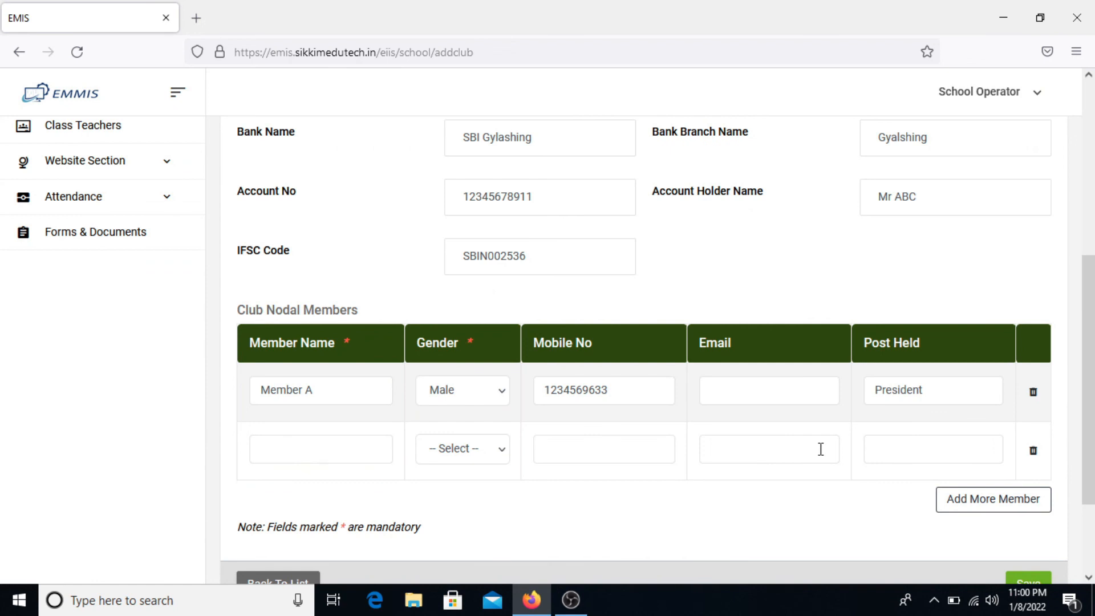
{"action": "scroll", "coordinate": [819, 450], "scroll_direction": "down", "scroll_amount": 2}
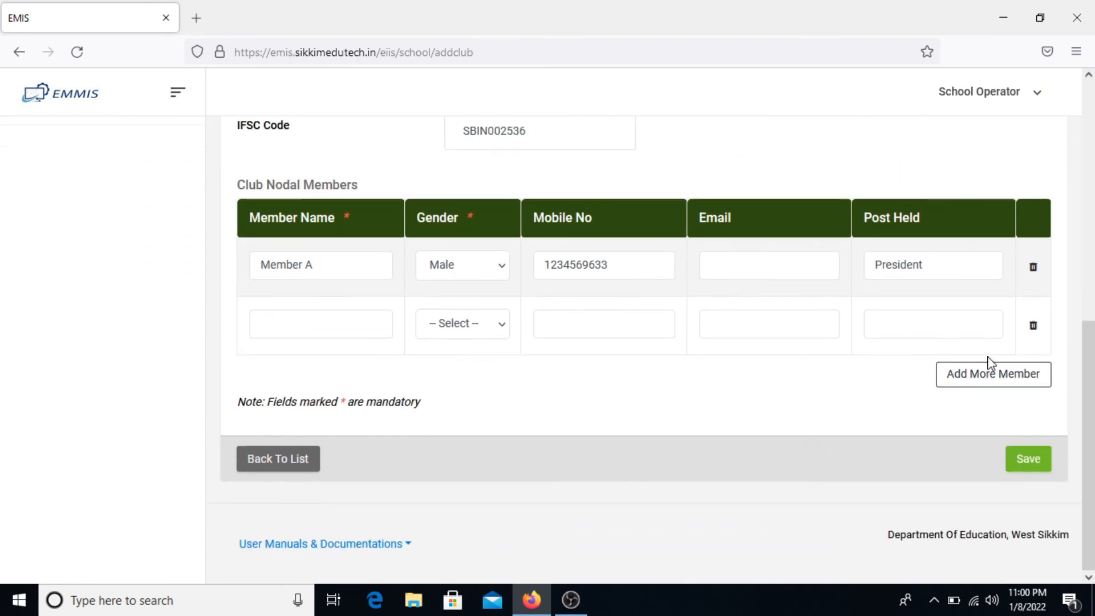
{"action": "left_click", "coordinate": [1034, 326]}
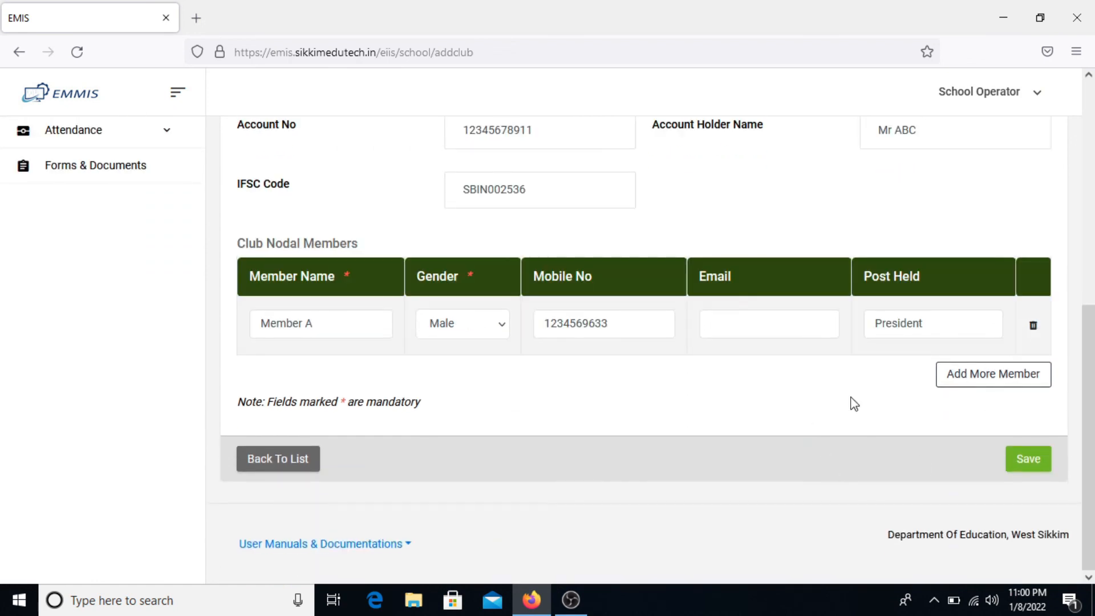
{"action": "scroll", "coordinate": [796, 319], "scroll_direction": "up", "scroll_amount": 3}
{"action": "scroll", "coordinate": [803, 329], "scroll_direction": "up", "scroll_amount": 4}
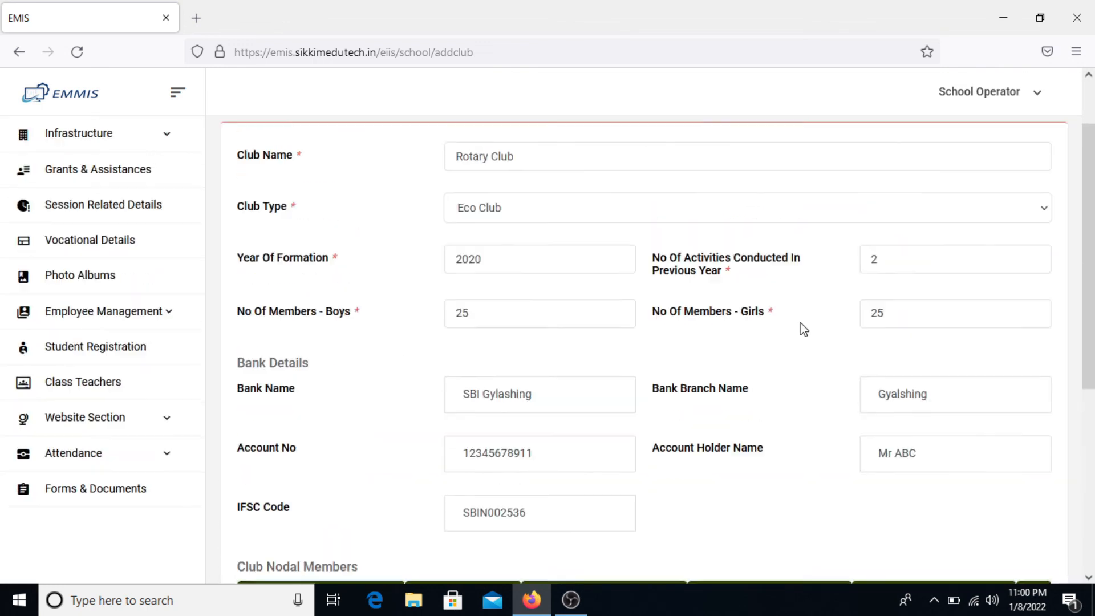
{"action": "scroll", "coordinate": [801, 325], "scroll_direction": "down", "scroll_amount": 7}
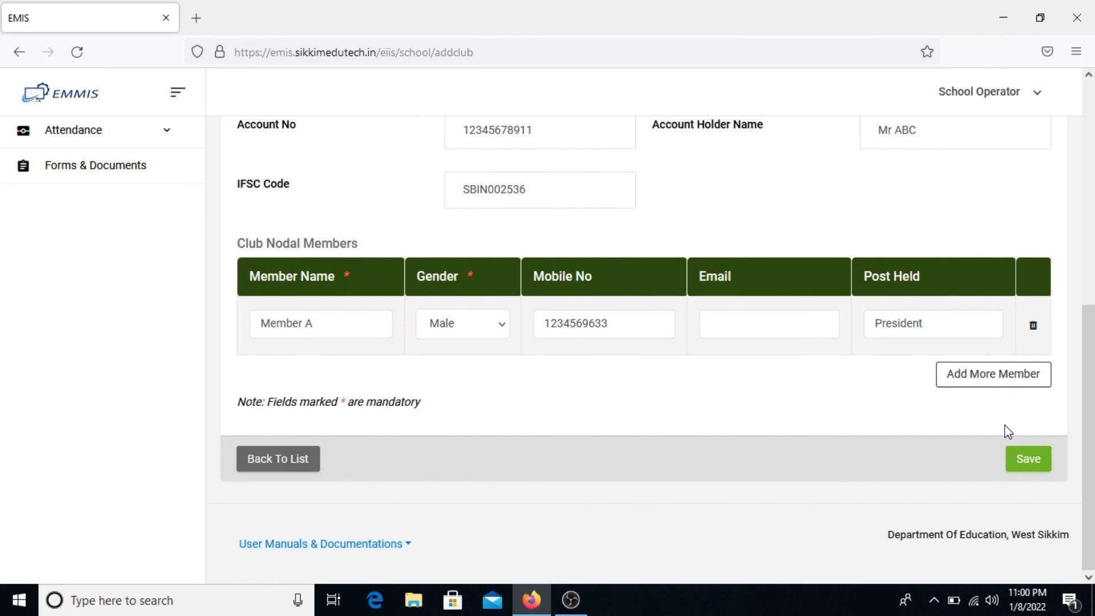
{"action": "left_click", "coordinate": [1014, 458]}
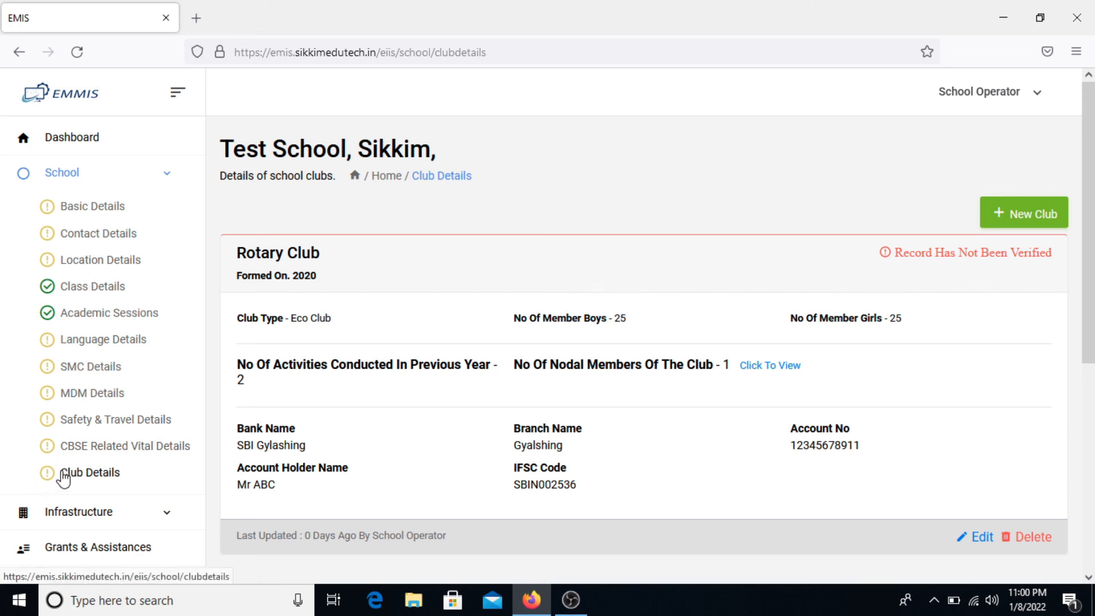
- Scroll the Club Details list to review the saved Rotary Club entry
{"action": "scroll", "coordinate": [109, 399], "scroll_direction": "down", "scroll_amount": 1}
{"action": "scroll", "coordinate": [109, 399], "scroll_direction": "up", "scroll_amount": 1}
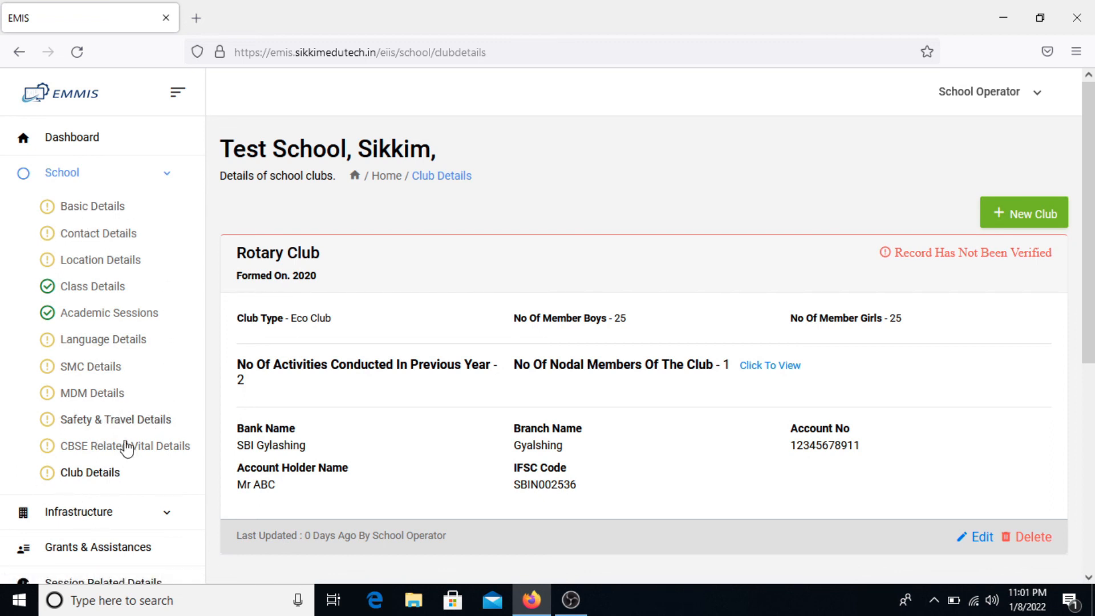
- Review the school's Basic Details, then return to the dashboard showing School Information at 91%
{"action": "left_click", "coordinate": [84, 210]}
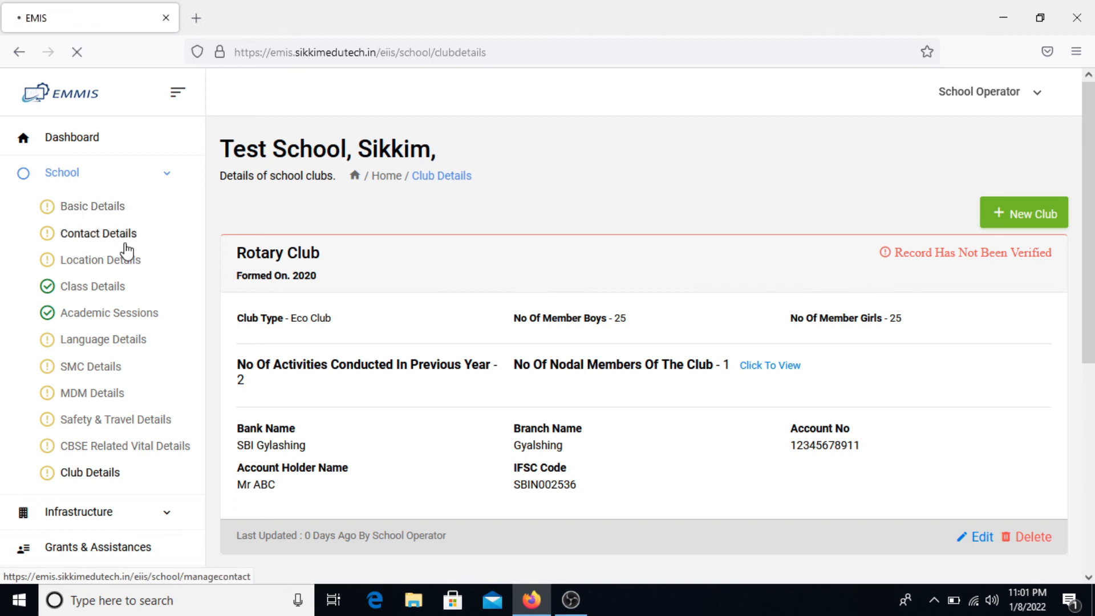
{"action": "scroll", "coordinate": [281, 276], "scroll_direction": "down", "scroll_amount": 12}
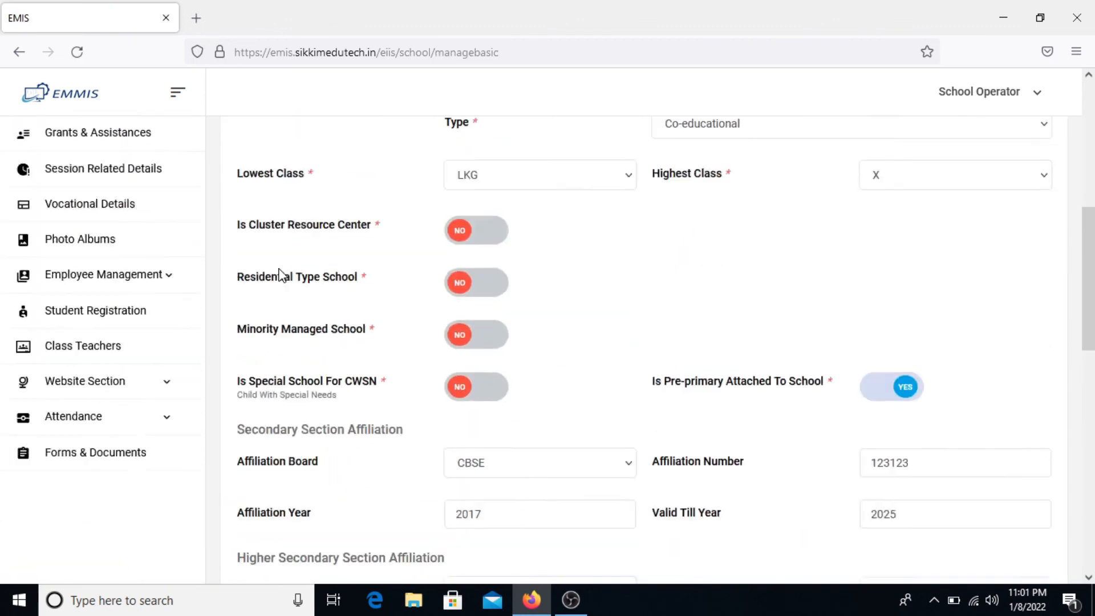
{"action": "scroll", "coordinate": [280, 268], "scroll_direction": "up", "scroll_amount": 15}
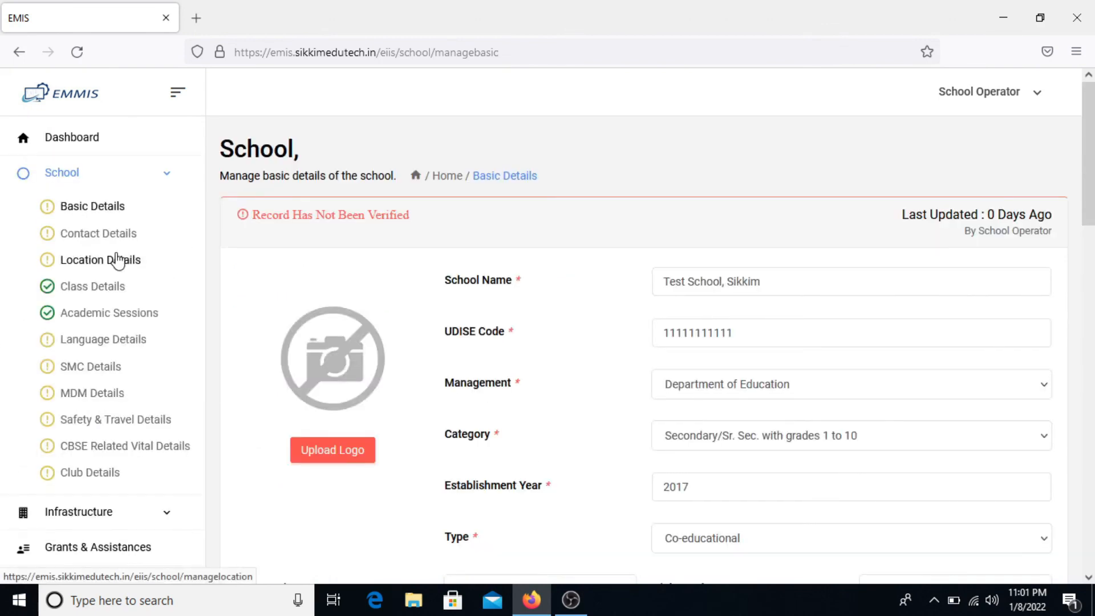
{"action": "scroll", "coordinate": [117, 260], "scroll_direction": "down", "scroll_amount": 1}
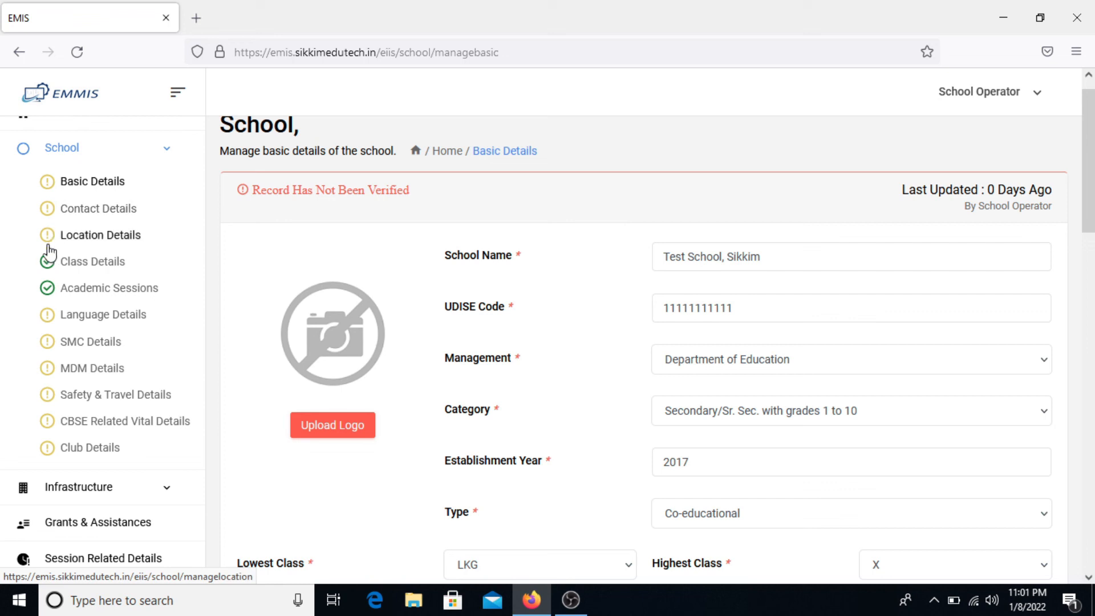
{"action": "scroll", "coordinate": [54, 245], "scroll_direction": "up", "scroll_amount": 1}
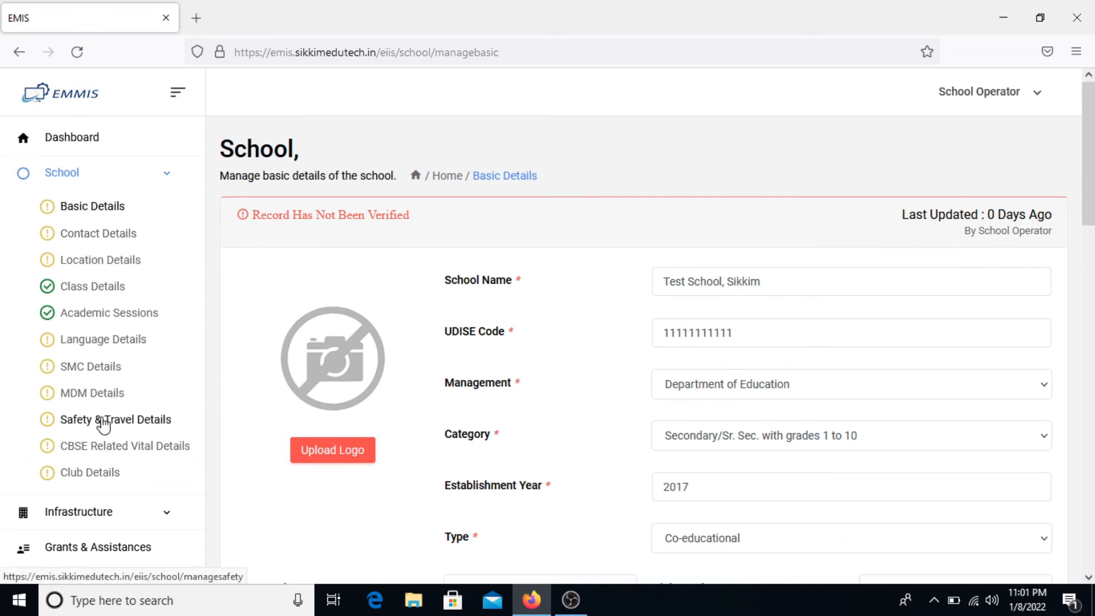
{"action": "left_click", "coordinate": [104, 146]}
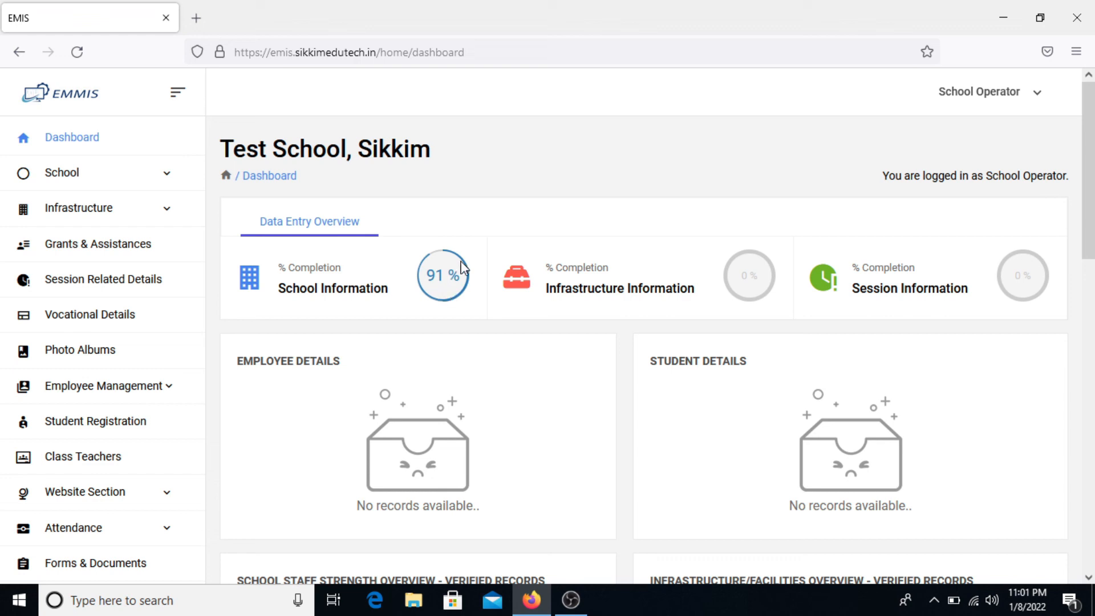
{"action": "left_click", "coordinate": [146, 175]}
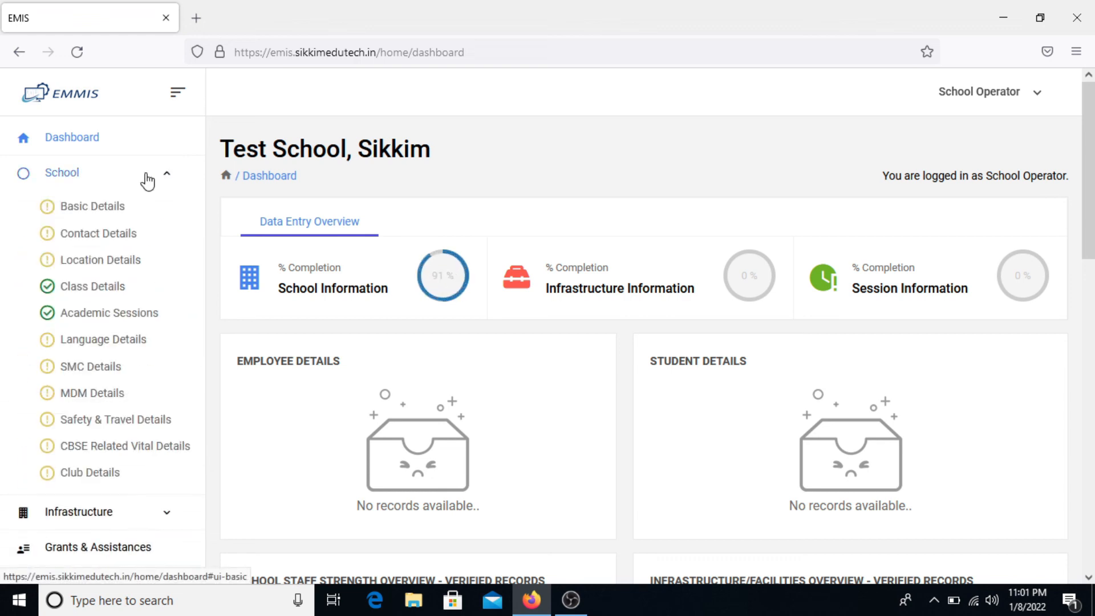
{"action": "left_click", "coordinate": [150, 178]}
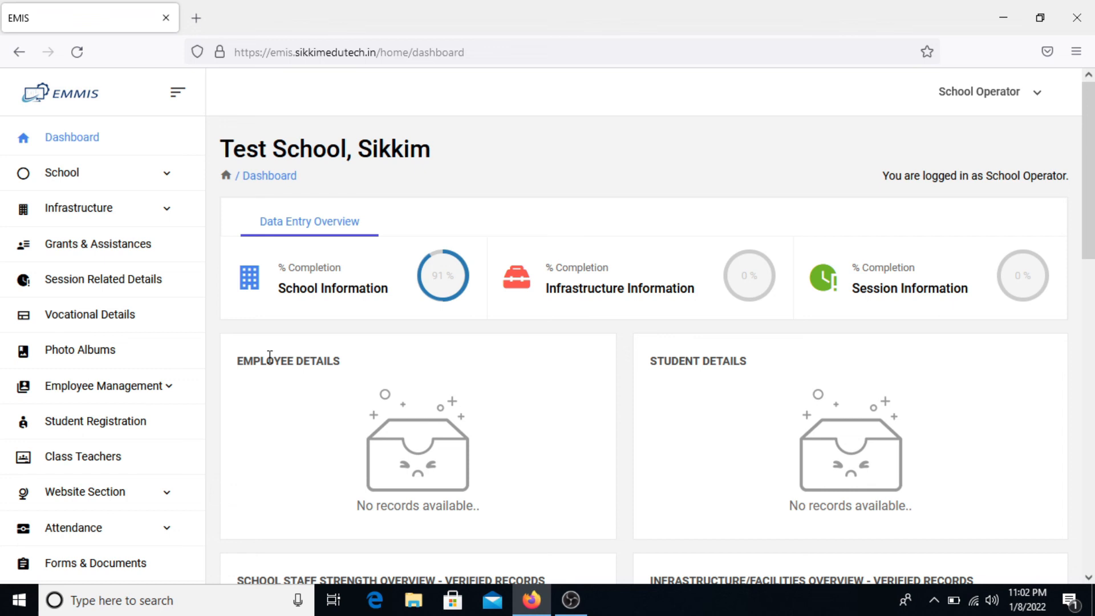
{"action": "left_click", "coordinate": [110, 182]}
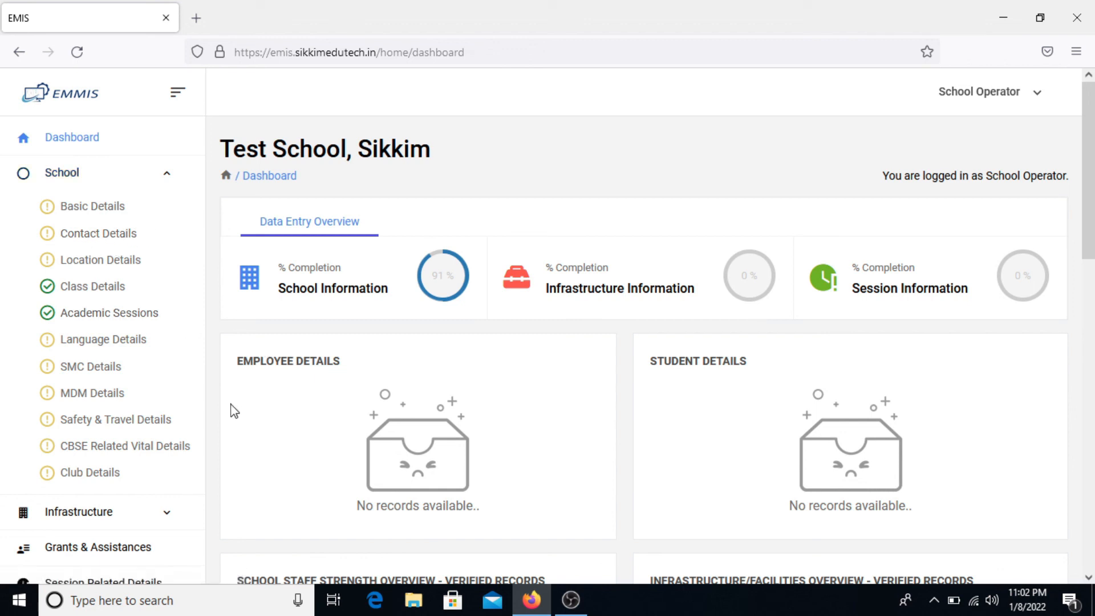
{"action": "scroll", "coordinate": [154, 273], "scroll_direction": "down", "scroll_amount": 1}
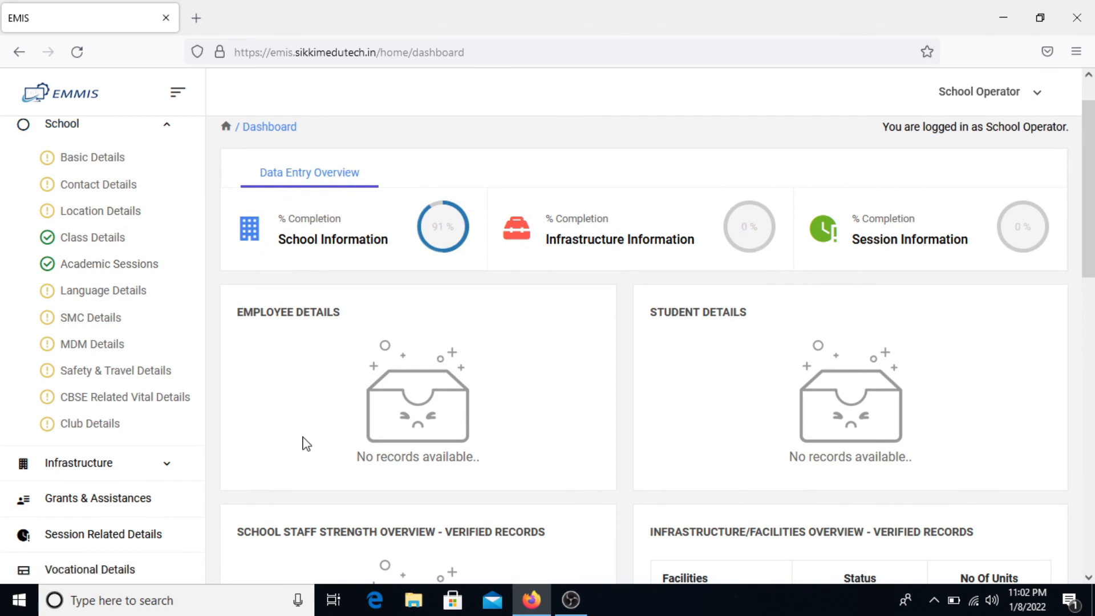
{"action": "scroll", "coordinate": [187, 443], "scroll_direction": "down", "scroll_amount": 1}
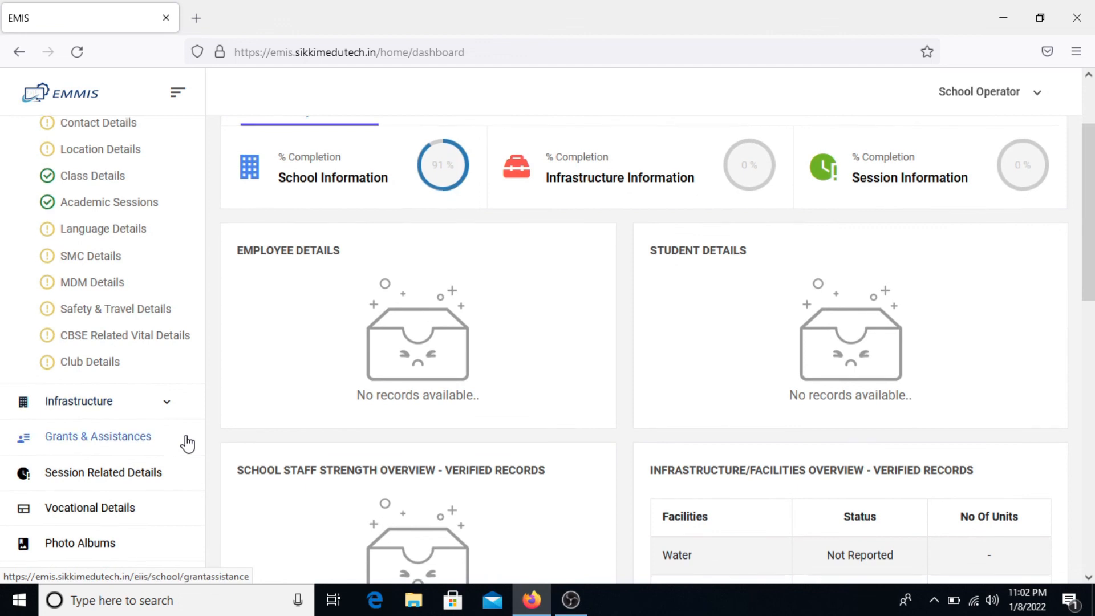
{"action": "scroll", "coordinate": [187, 443], "scroll_direction": "down", "scroll_amount": 1}
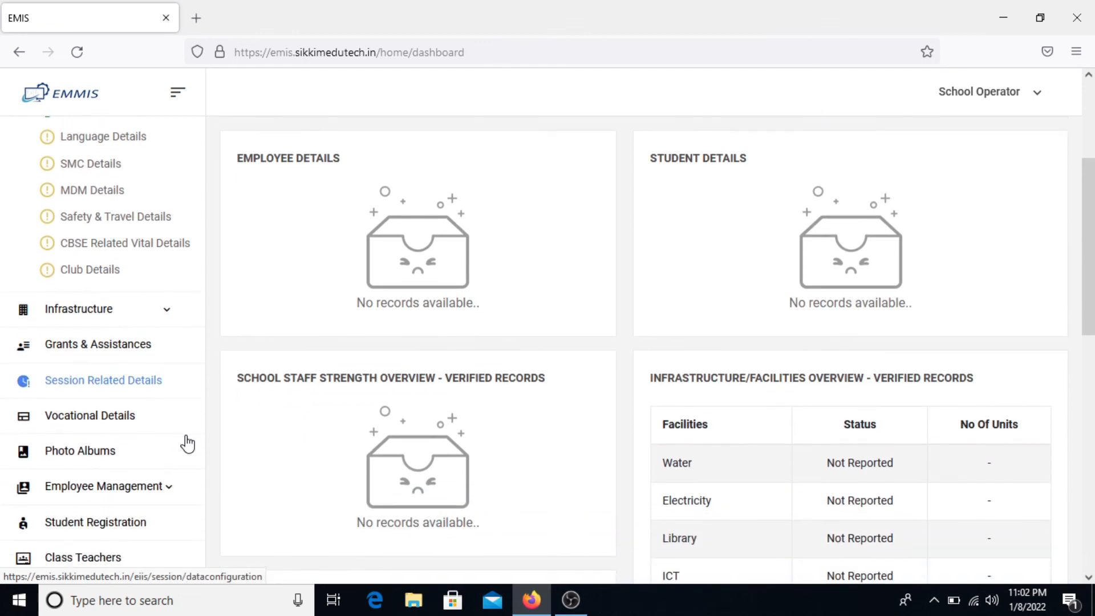
{"action": "scroll", "coordinate": [187, 443], "scroll_direction": "down", "scroll_amount": 2}
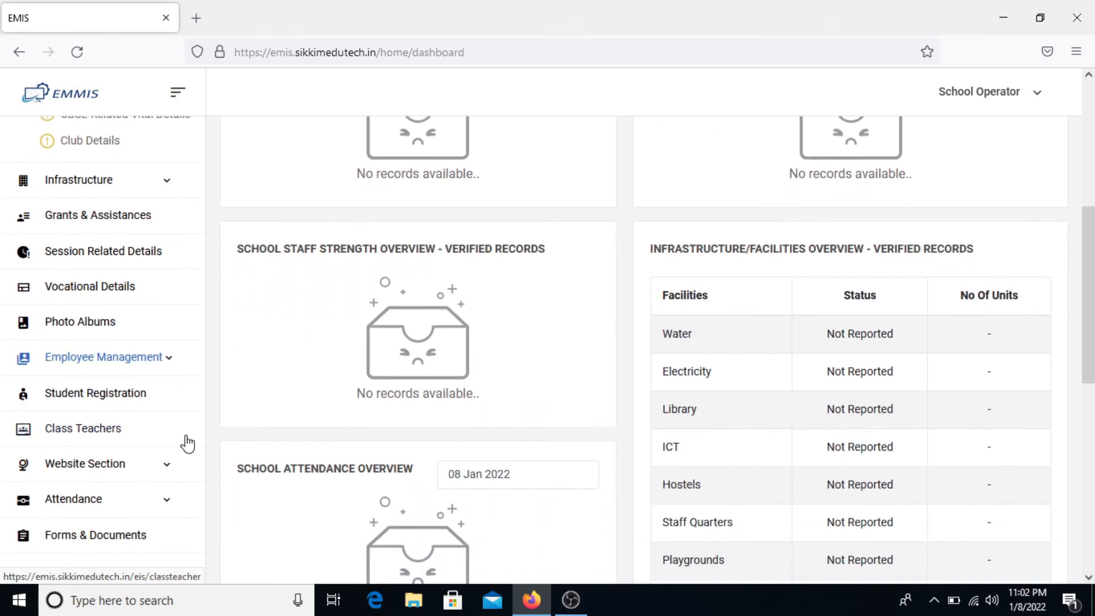
{"action": "scroll", "coordinate": [187, 443], "scroll_direction": "down", "scroll_amount": 1}
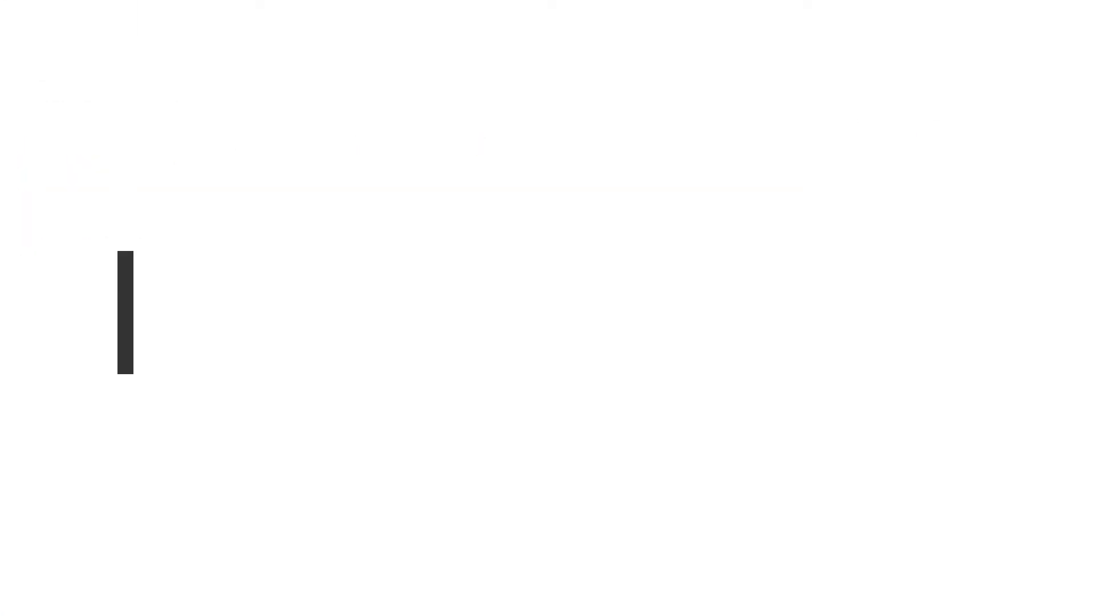